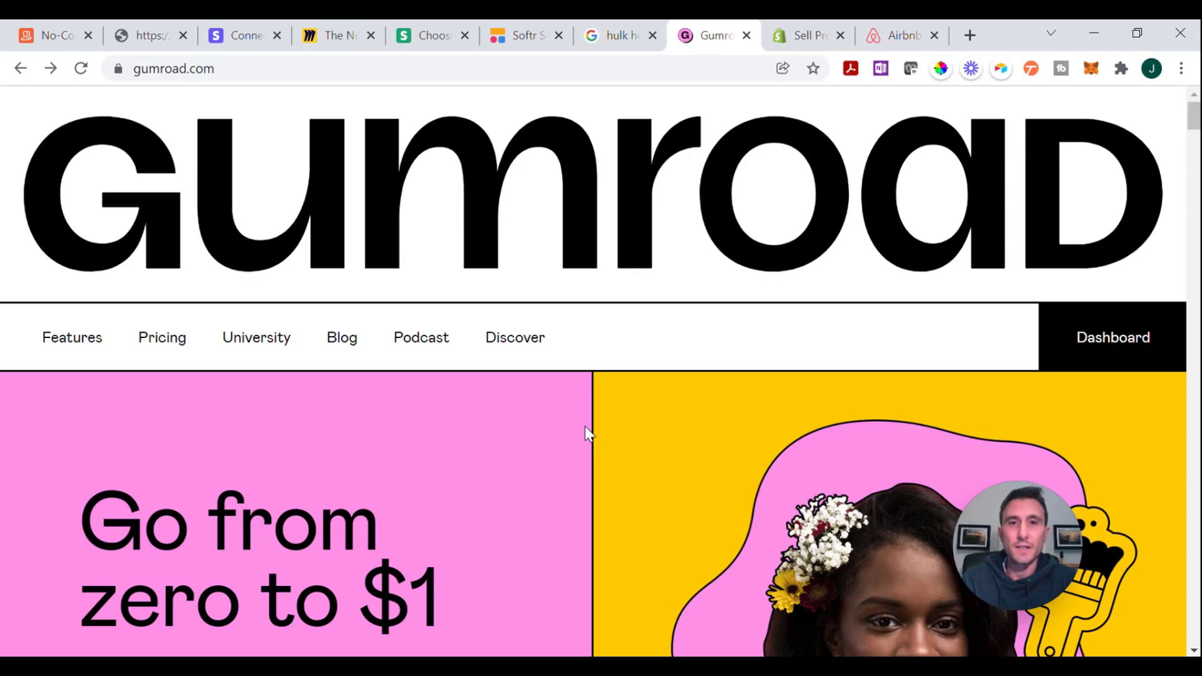
# - View the open Gumroad, Shopify online store and Airbnb websites in turn
pyautogui.scroll(-5, 594, 475)
pyautogui.scroll(5, 712, 424)
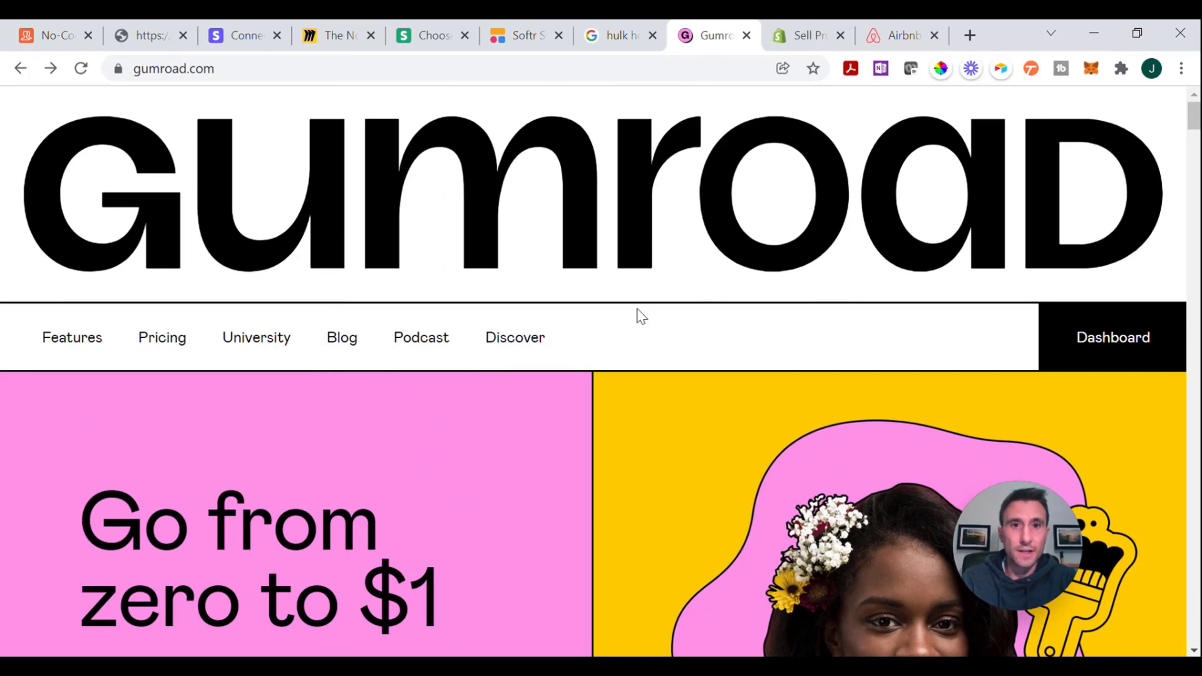
pyautogui.click(806, 35)
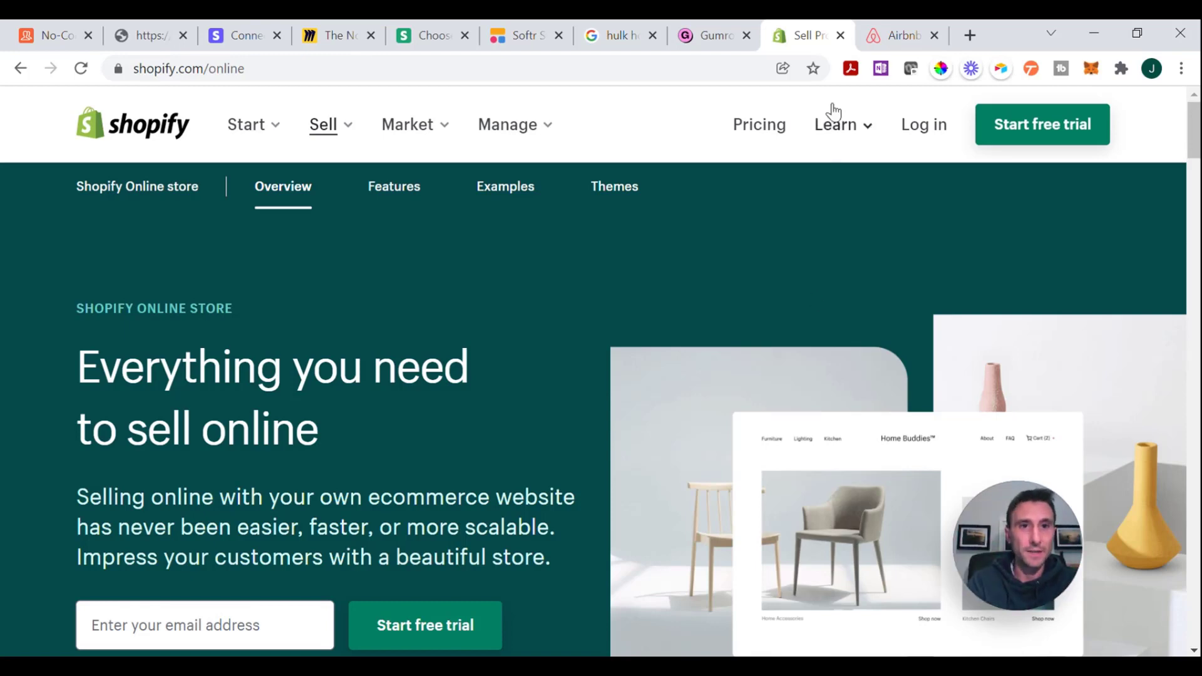
pyautogui.click(891, 38)
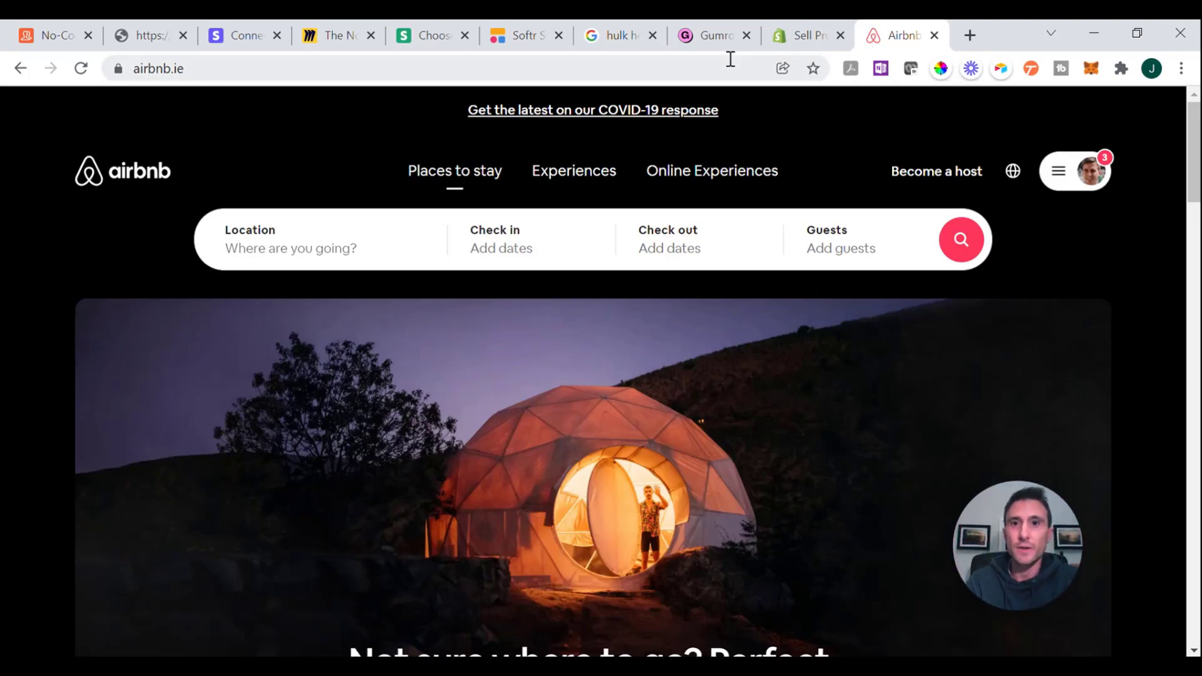
# - Open the Stripe Connect account type documentation and read down to the table comparing Standard, Express and Custom accounts
pyautogui.click(425, 39)
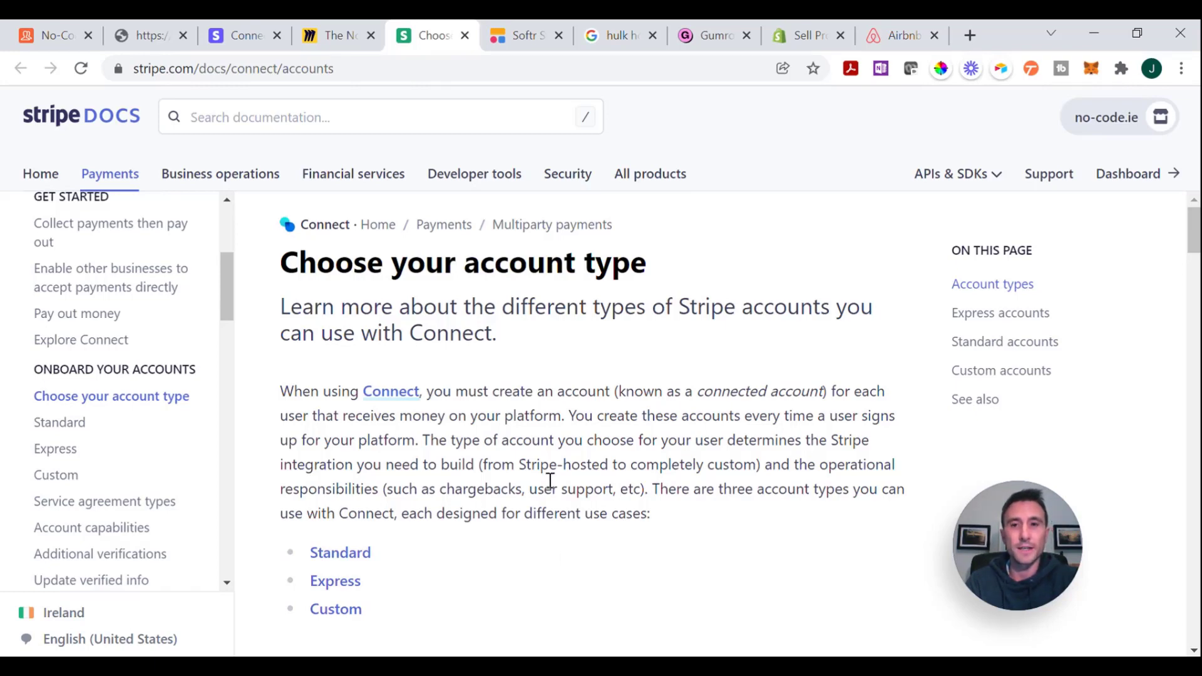
pyautogui.scroll(-1, 550, 480)
pyautogui.scroll(1, 550, 481)
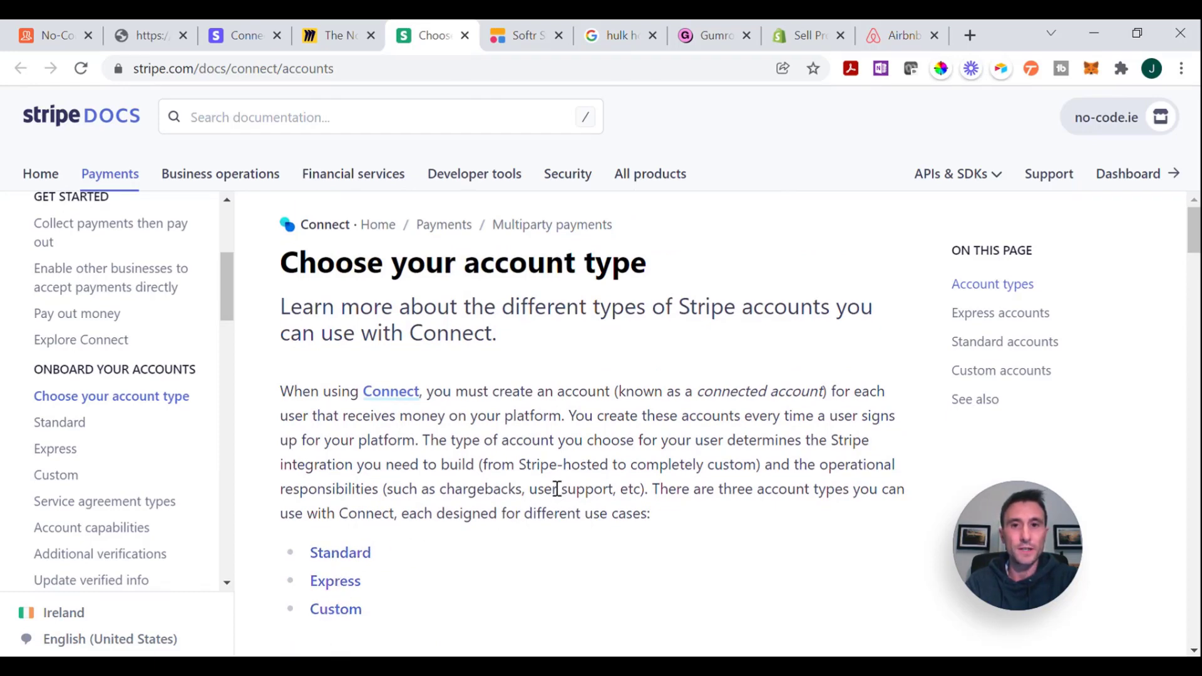
pyautogui.scroll(-1, 555, 494)
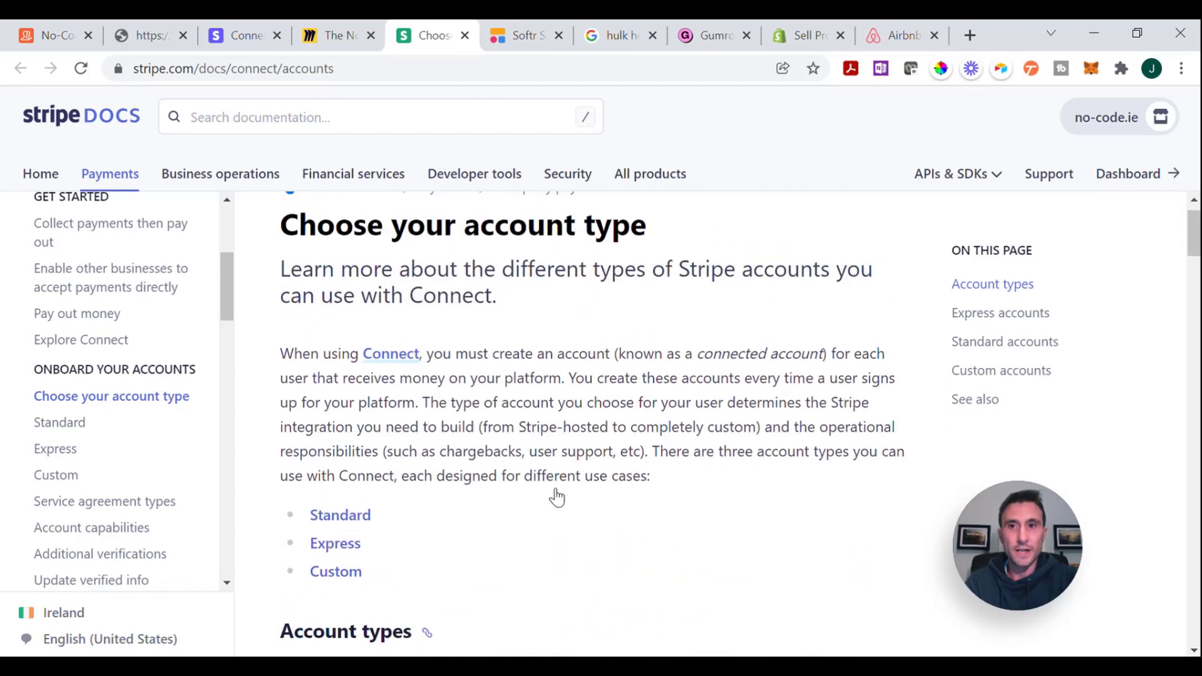
pyautogui.scroll(1, 556, 495)
pyautogui.scroll(-2, 588, 385)
pyautogui.scroll(-5, 589, 385)
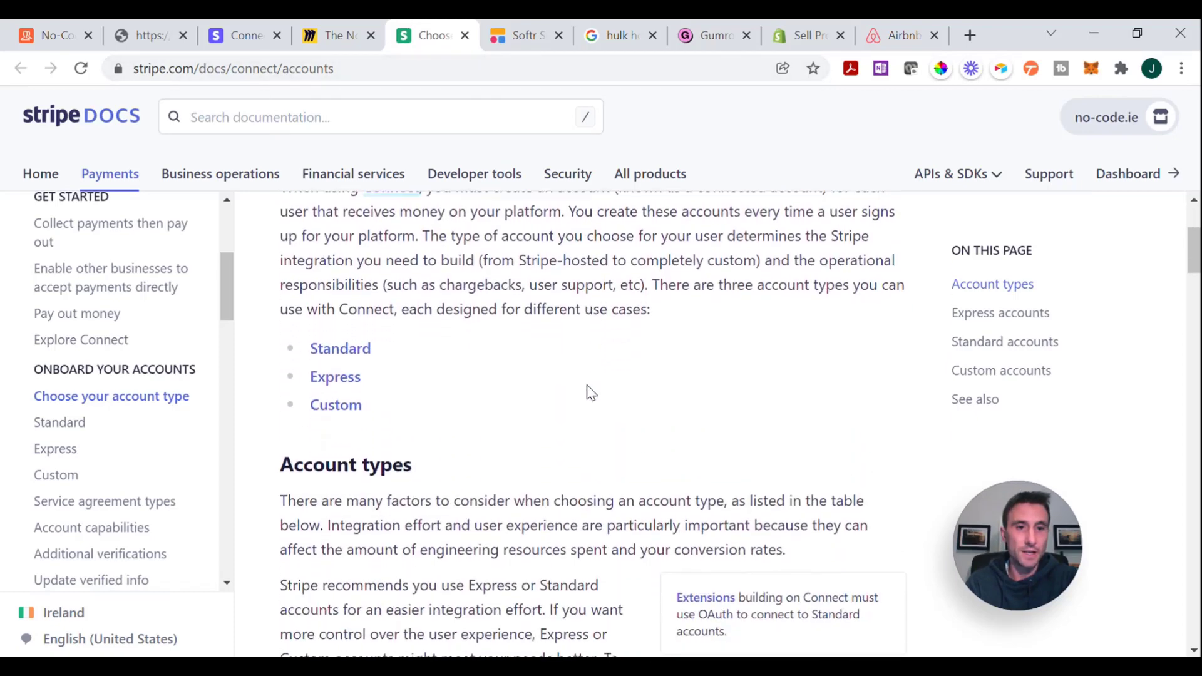
pyautogui.scroll(-1, 588, 391)
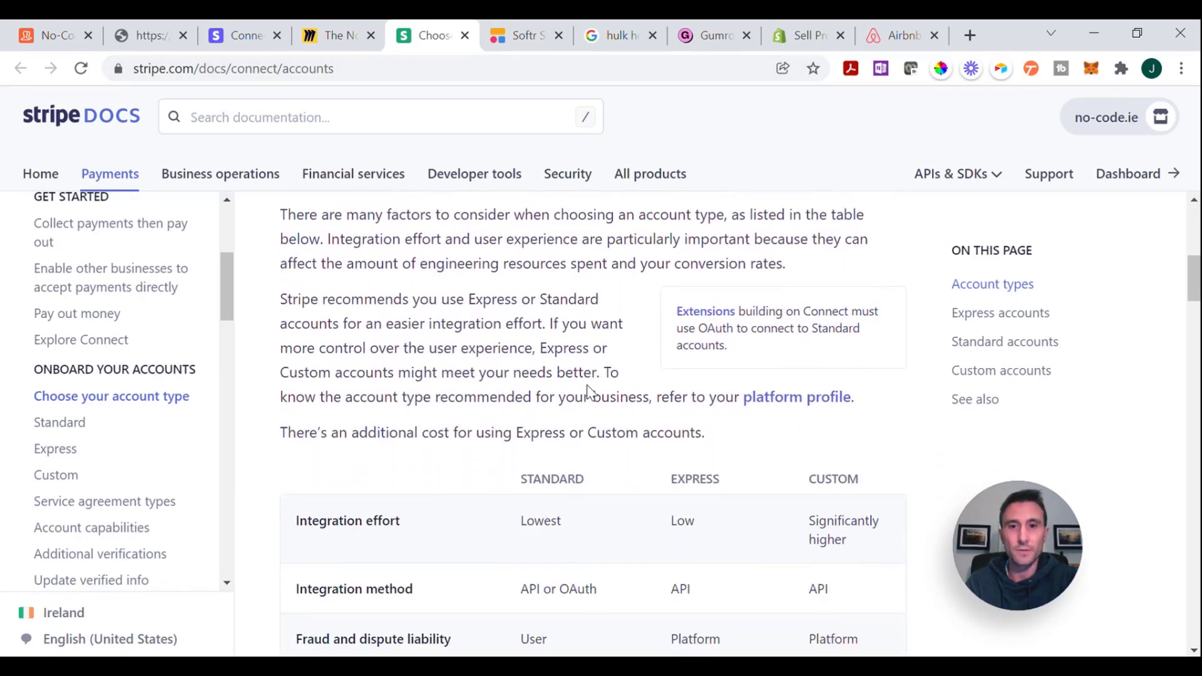
pyautogui.scroll(-2, 588, 390)
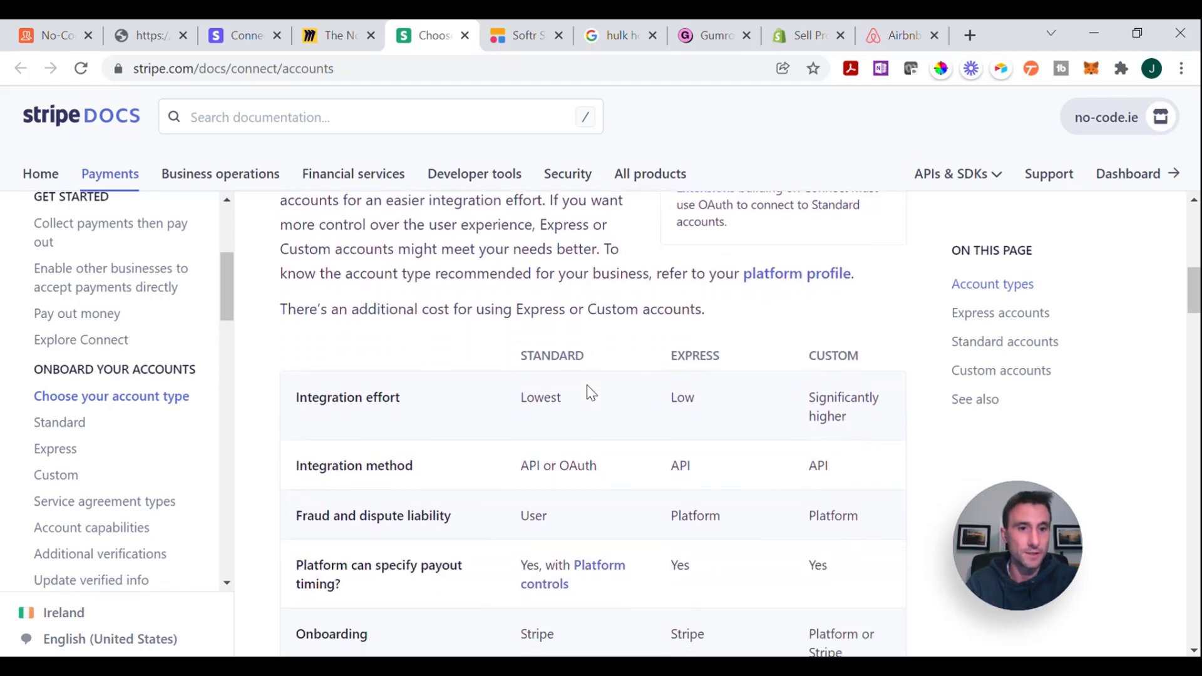
pyautogui.scroll(-2, 591, 392)
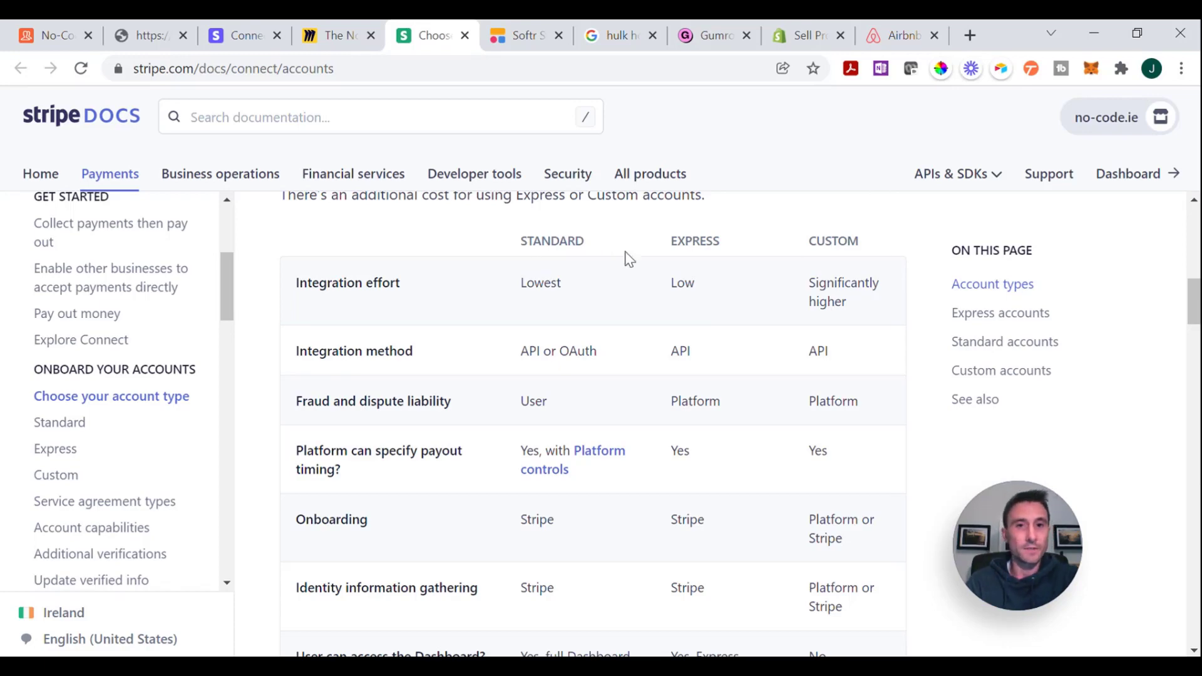
# - Examine the Standard account's entries in the comparison table, from integration effort to support for new countries
pyautogui.scroll(-1, 528, 437)
pyautogui.scroll(1, 527, 435)
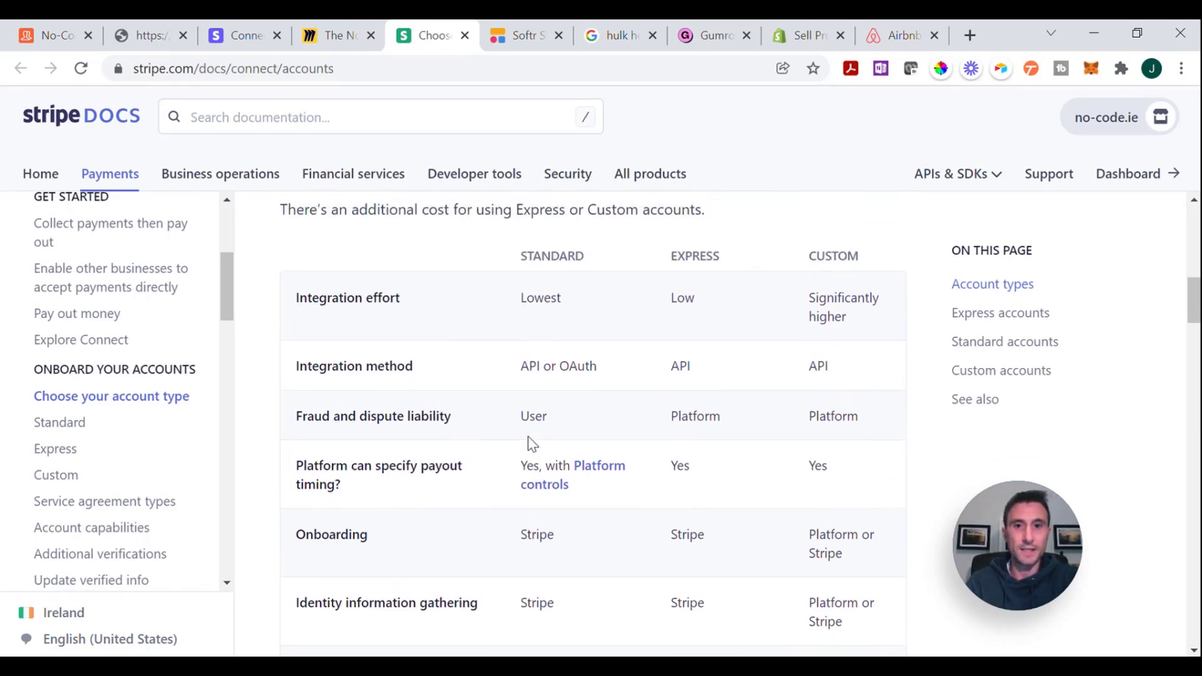
pyautogui.scroll(-3, 557, 435)
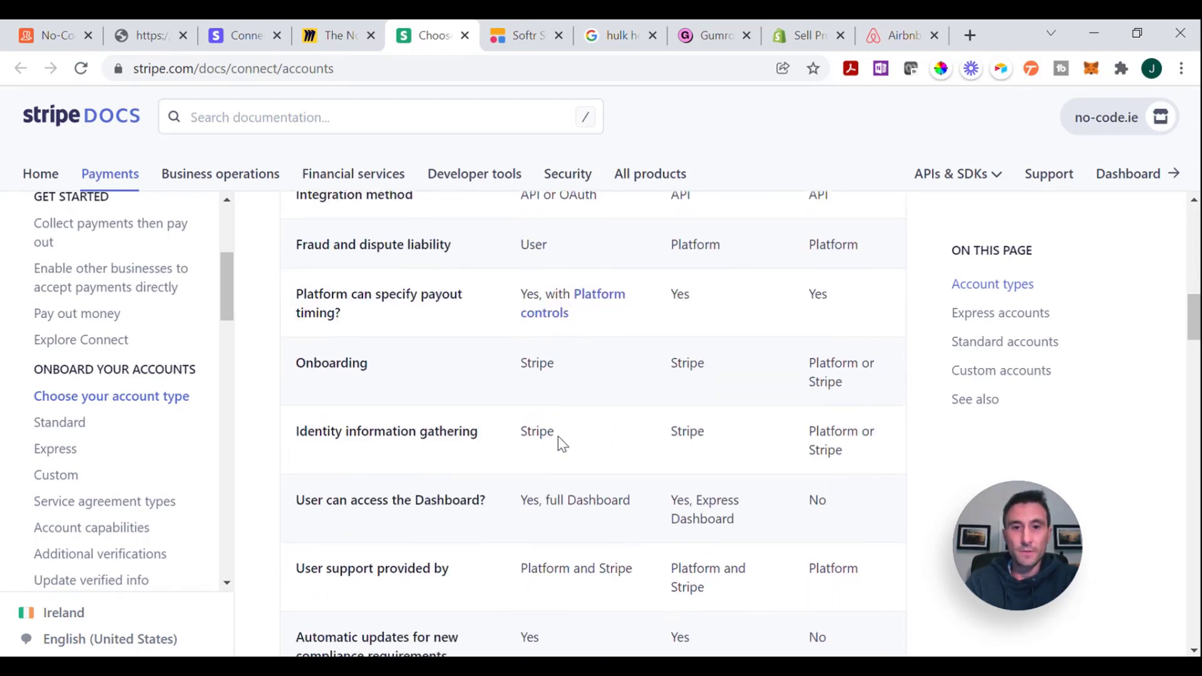
pyautogui.scroll(-1, 557, 436)
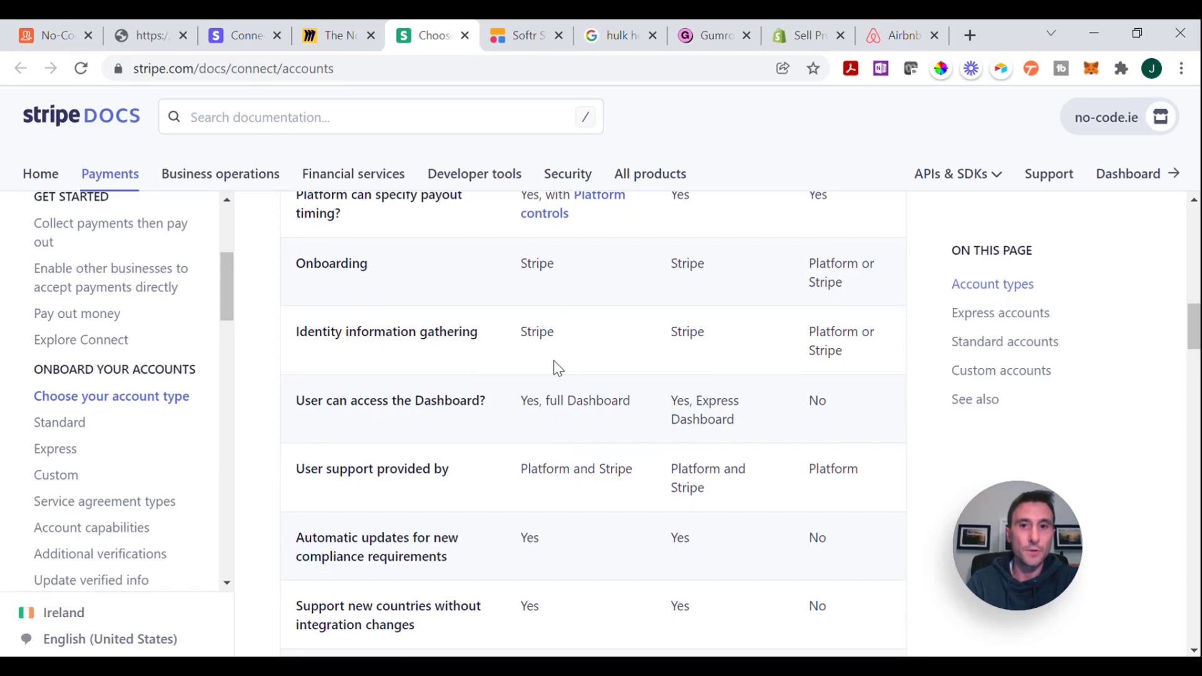
pyautogui.scroll(5, 557, 369)
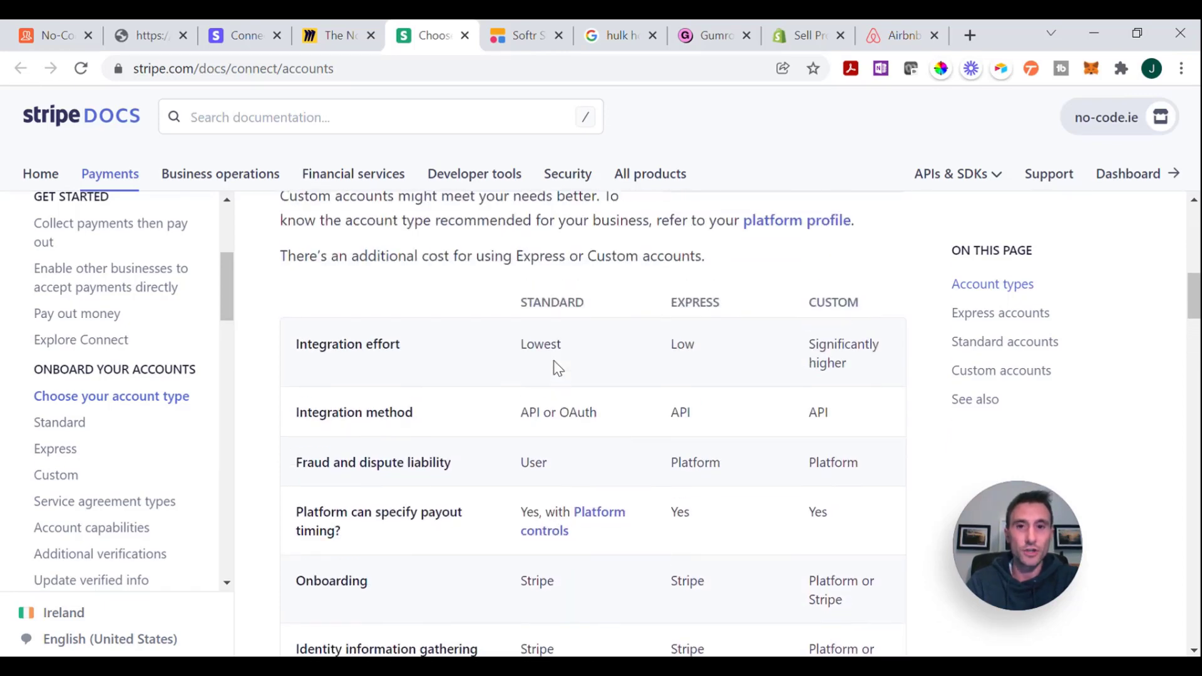
pyautogui.scroll(-1, 543, 444)
pyautogui.scroll(-5, 543, 444)
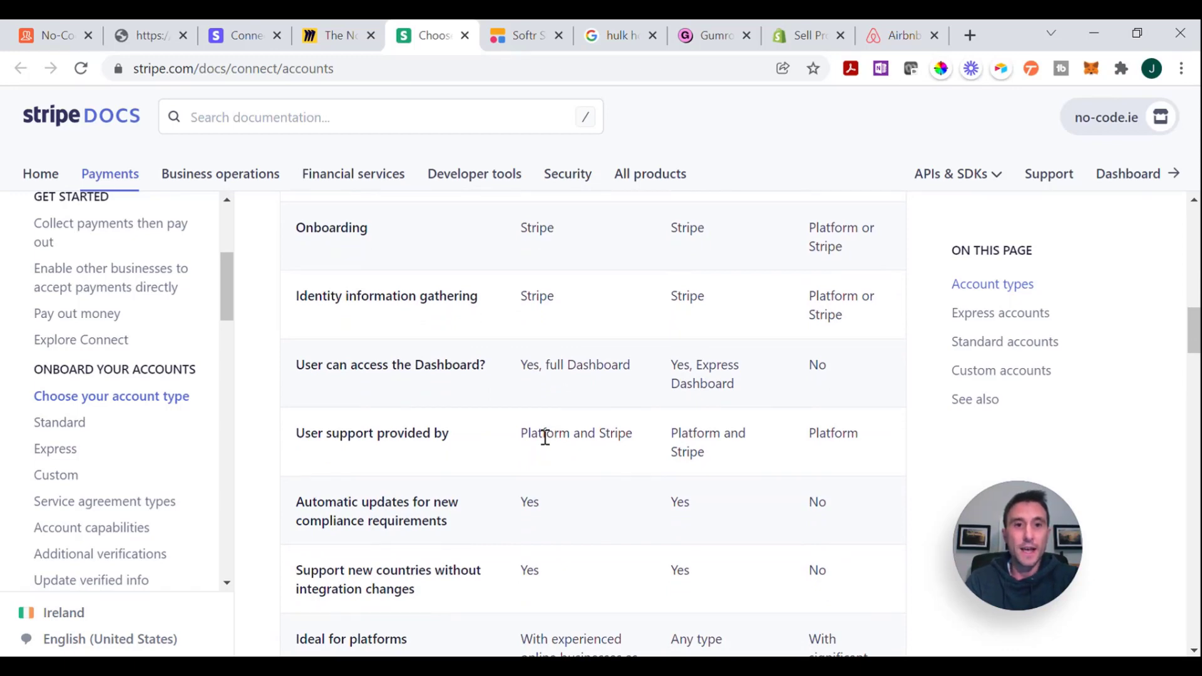
pyautogui.scroll(-2, 553, 466)
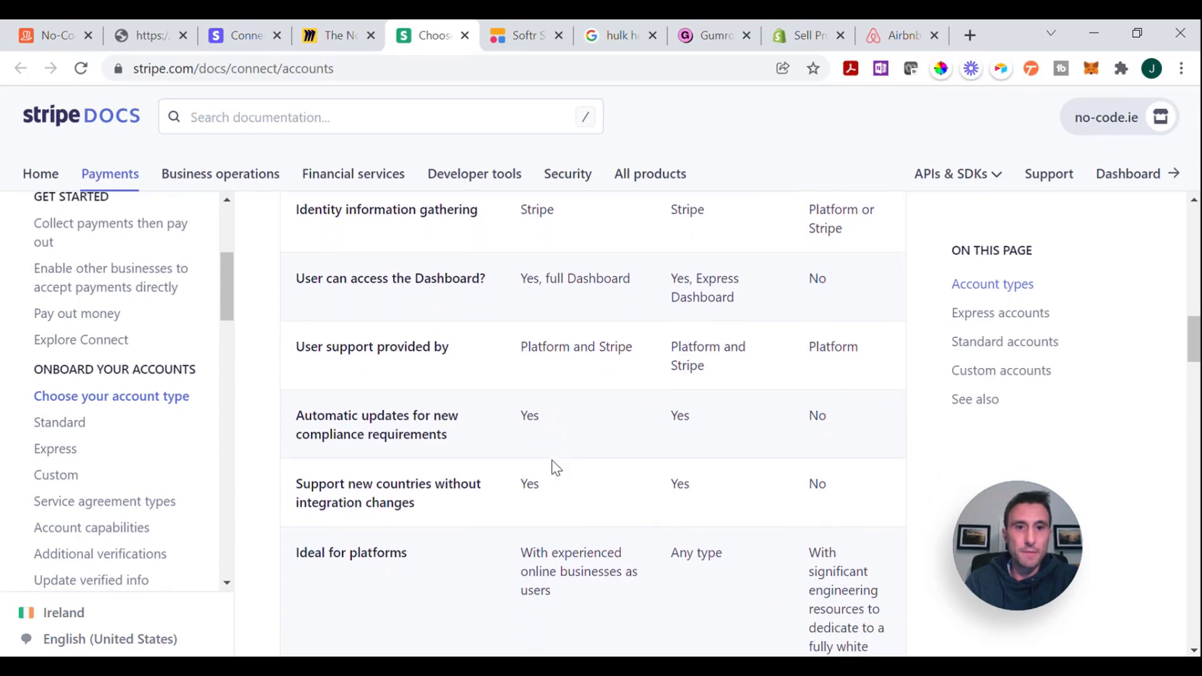
# - Examine the Custom account's entries down to the ideal platforms row and compare them with the Standard account's
pyautogui.scroll(7, 553, 467)
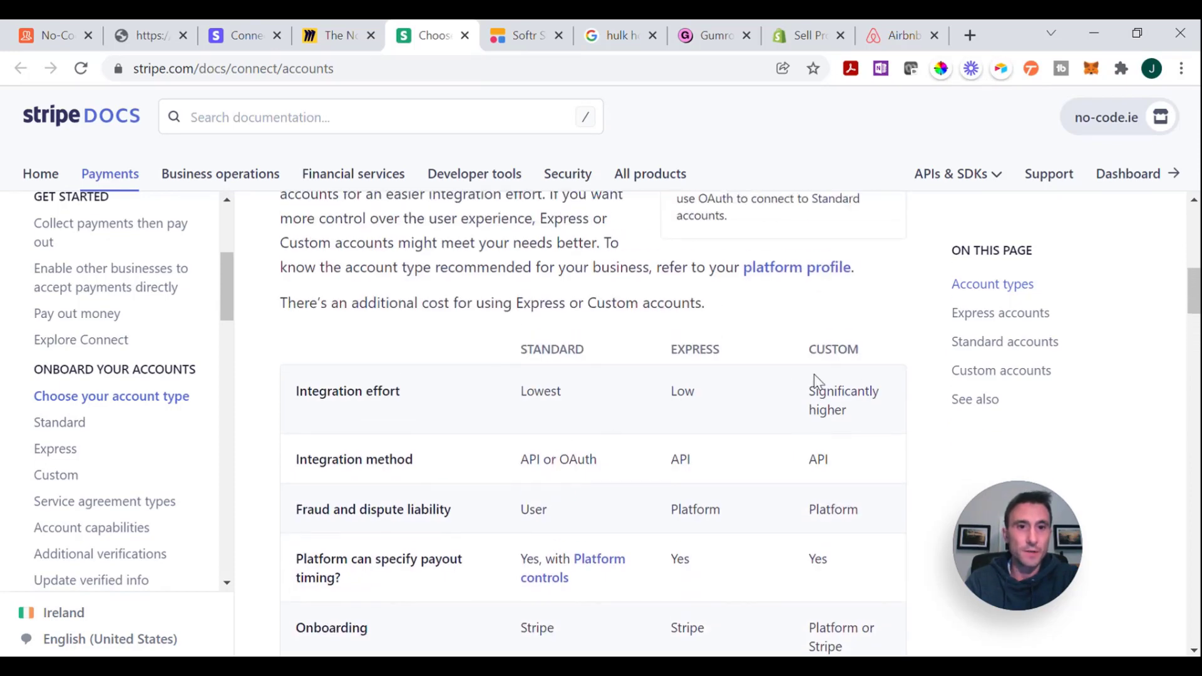
pyautogui.scroll(-3, 849, 419)
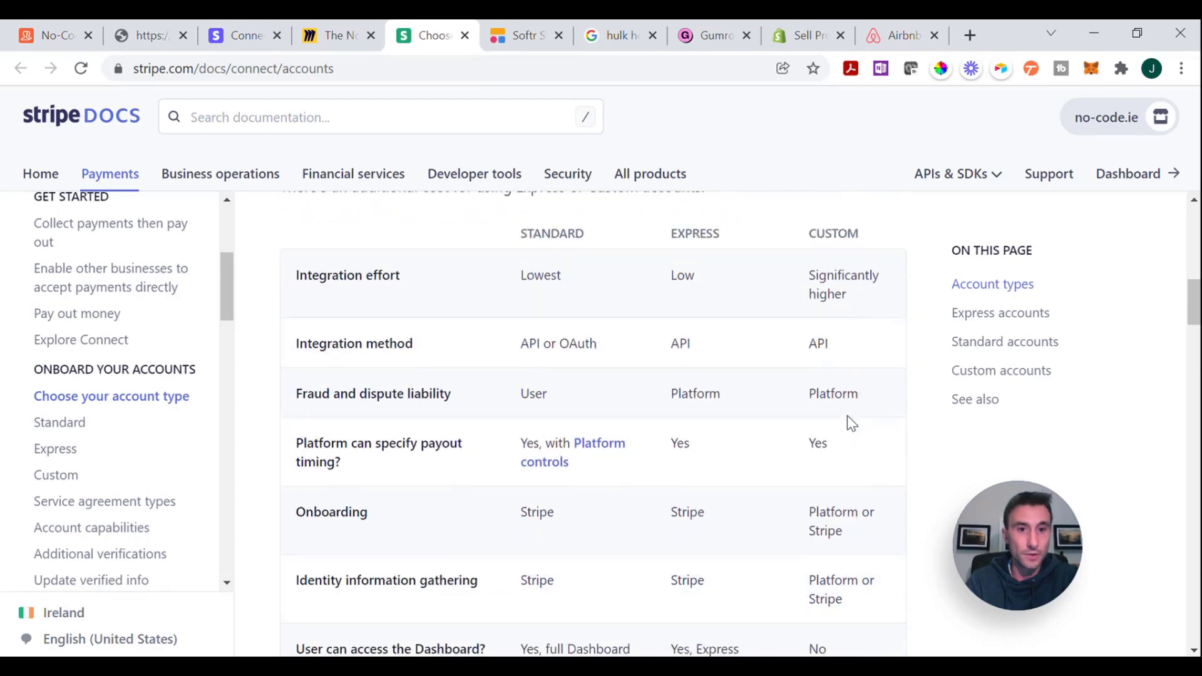
pyautogui.scroll(-8, 851, 423)
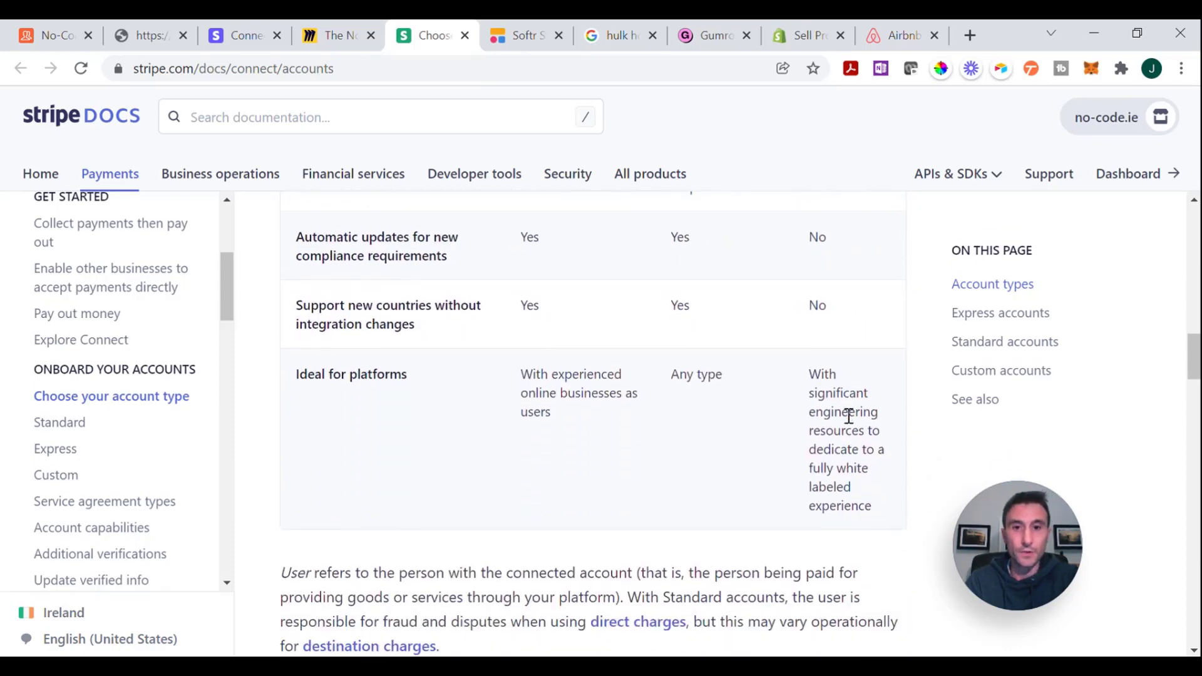
pyautogui.scroll(2, 560, 375)
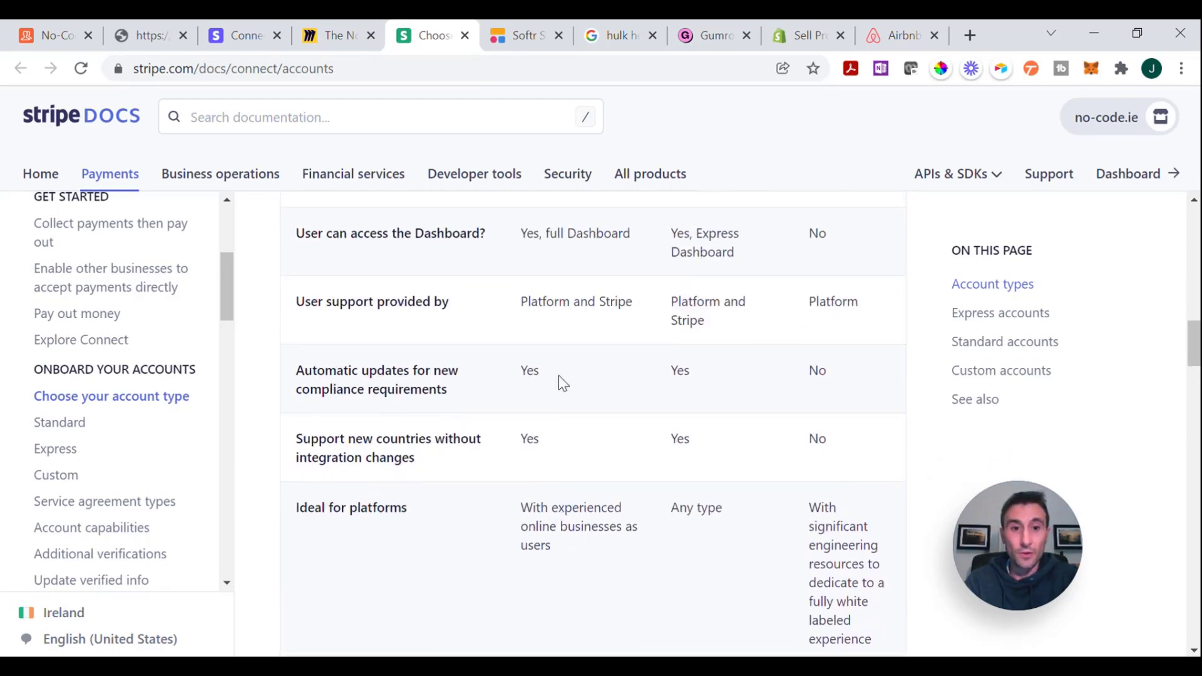
pyautogui.scroll(2, 560, 377)
pyautogui.scroll(-3, 560, 378)
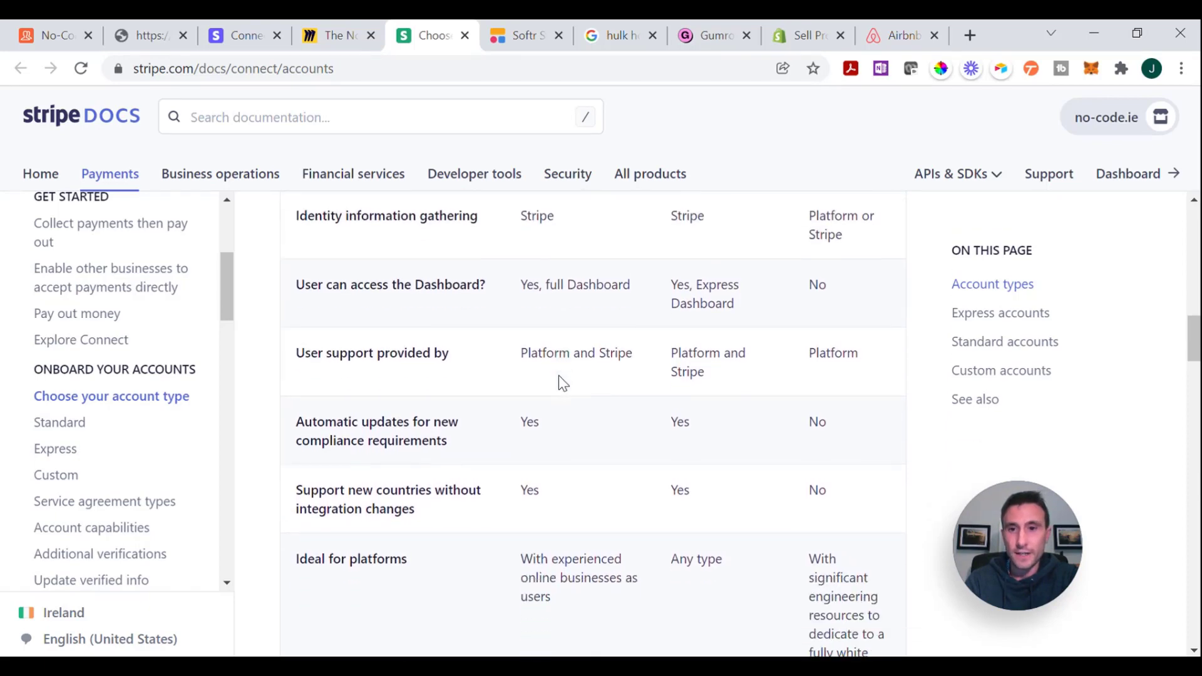
pyautogui.scroll(6, 558, 376)
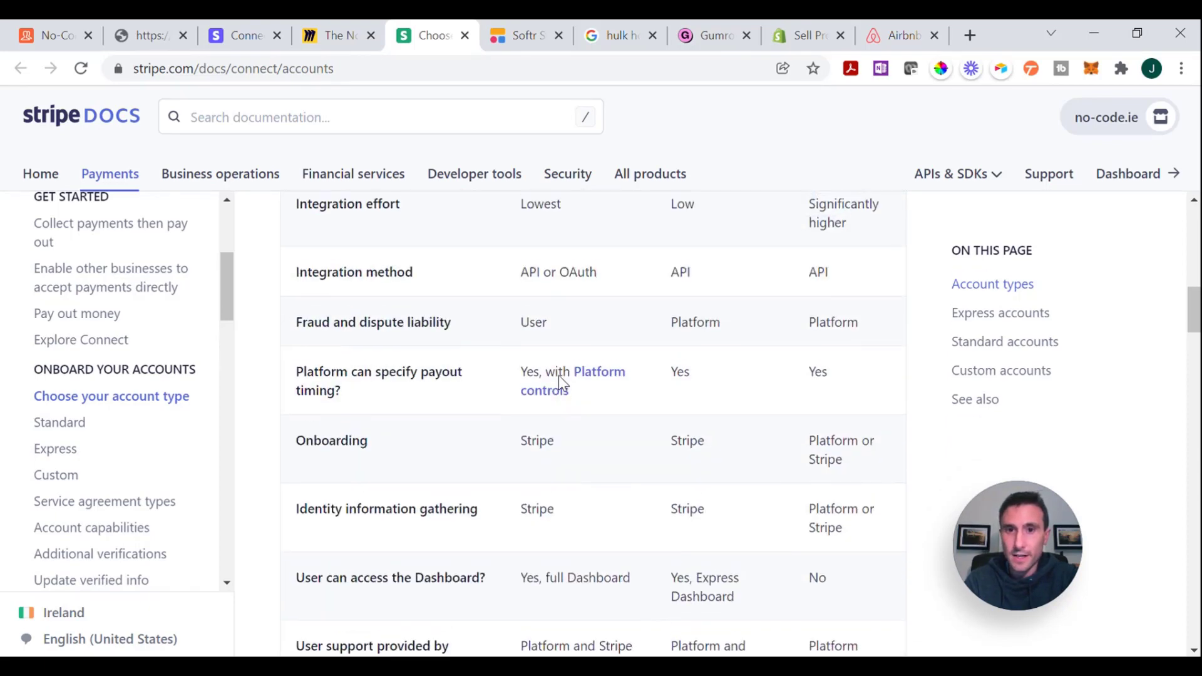
pyautogui.scroll(-3, 568, 479)
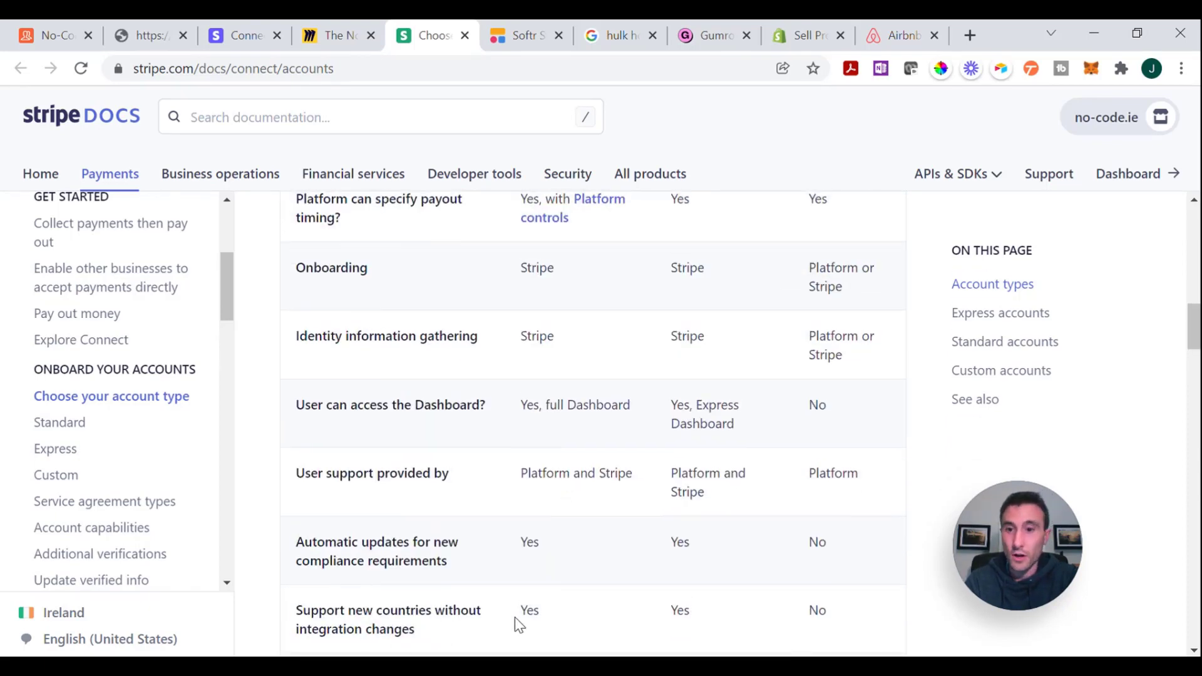
pyautogui.scroll(3, 522, 594)
pyautogui.scroll(1, 532, 498)
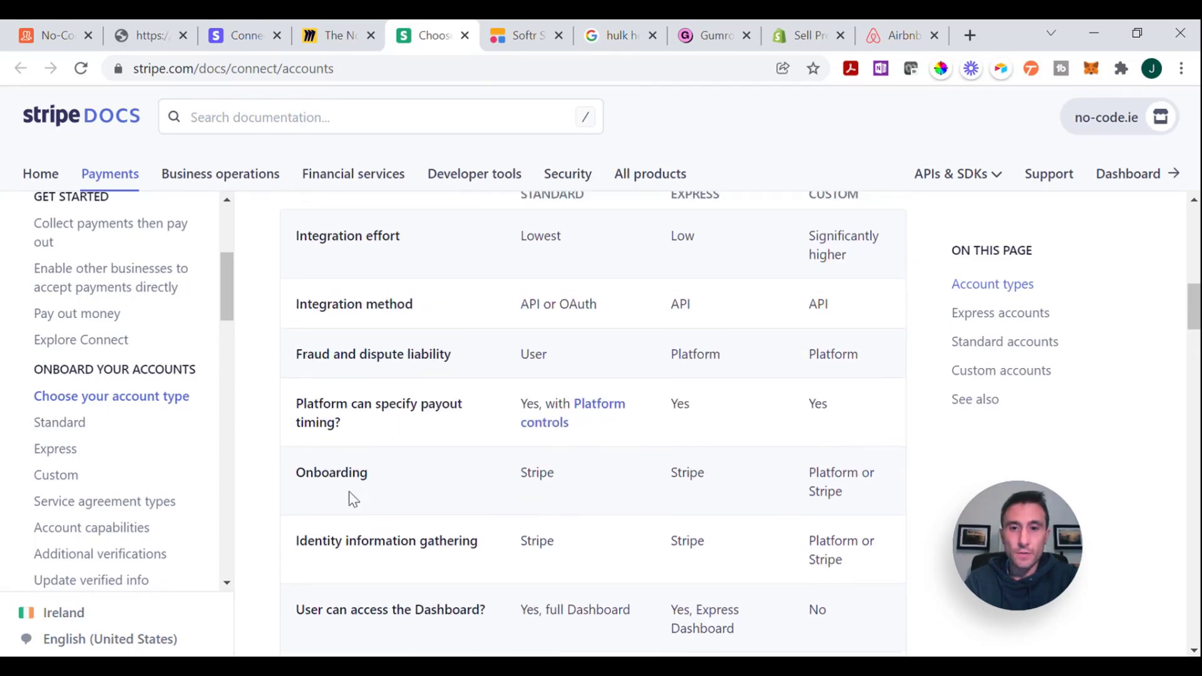
# - Compare integration method, onboarding and dashboard access for Standard and Express accounts in the table
pyautogui.scroll(3, 550, 459)
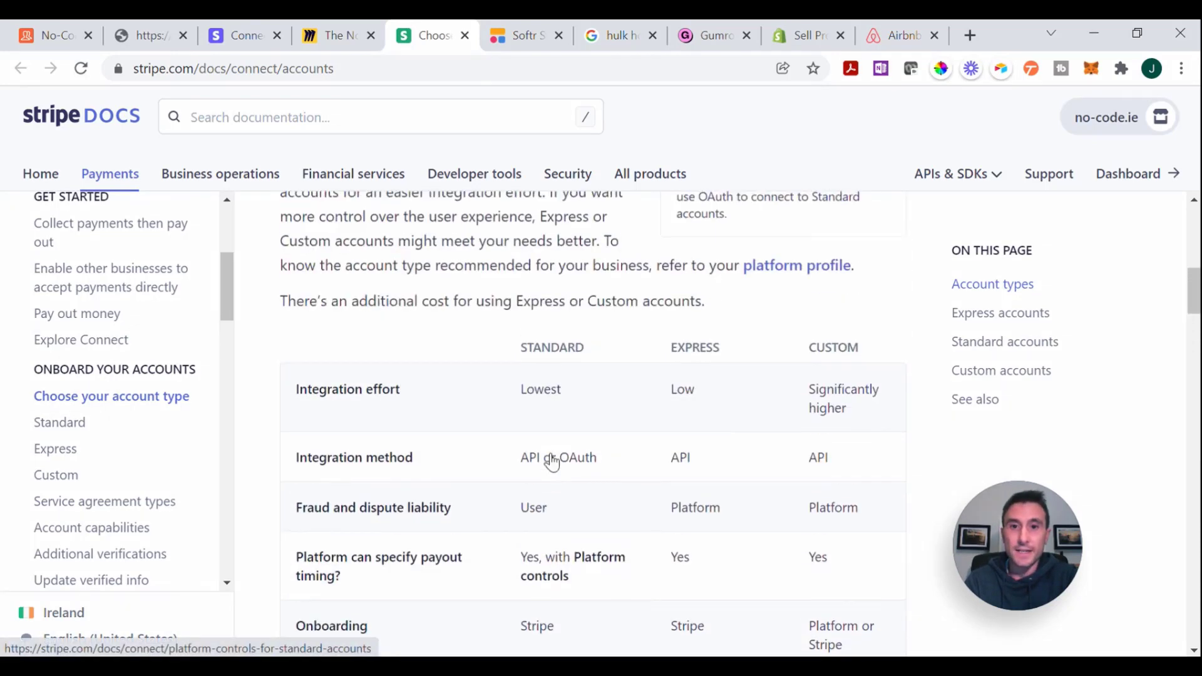
pyautogui.scroll(-6, 526, 461)
pyautogui.scroll(-2, 554, 460)
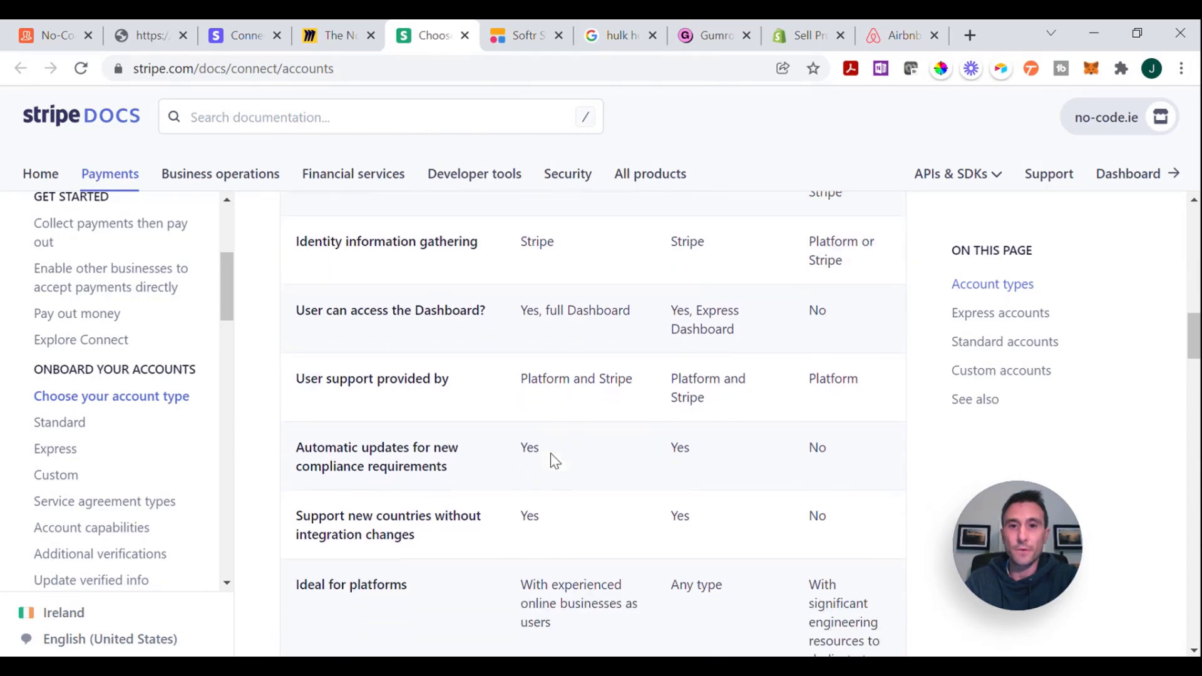
pyautogui.scroll(8, 554, 458)
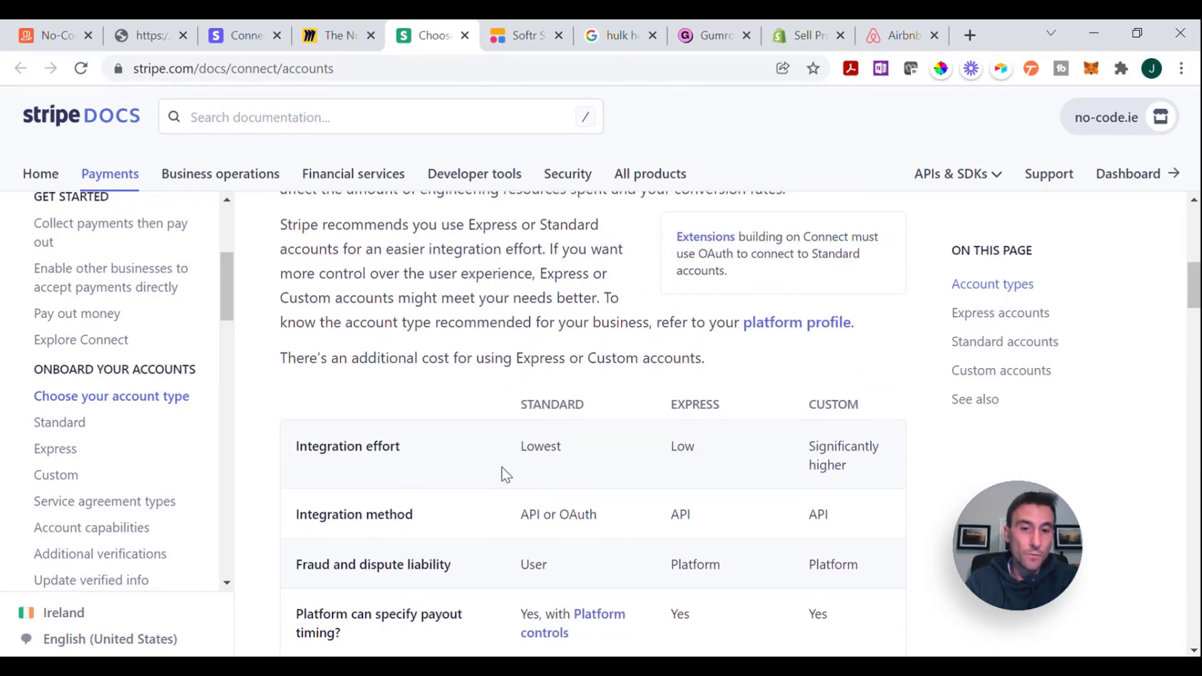
pyautogui.scroll(-2, 513, 471)
pyautogui.scroll(-5, 543, 469)
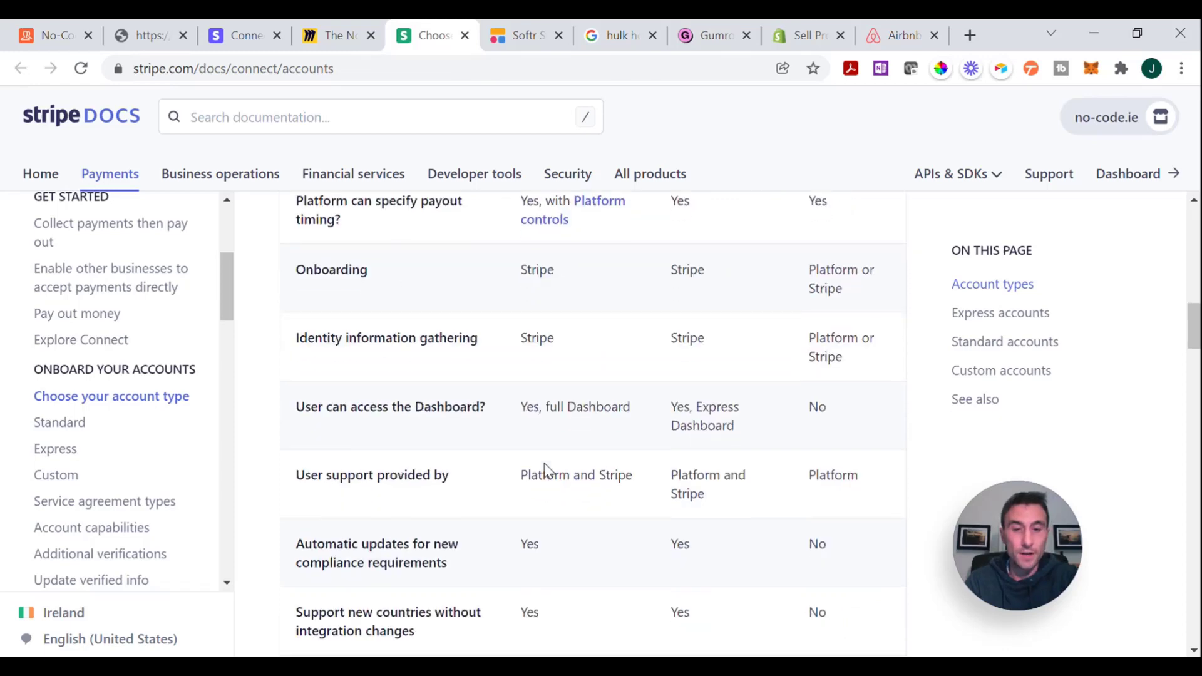
pyautogui.scroll(-2, 544, 468)
pyautogui.scroll(3, 545, 470)
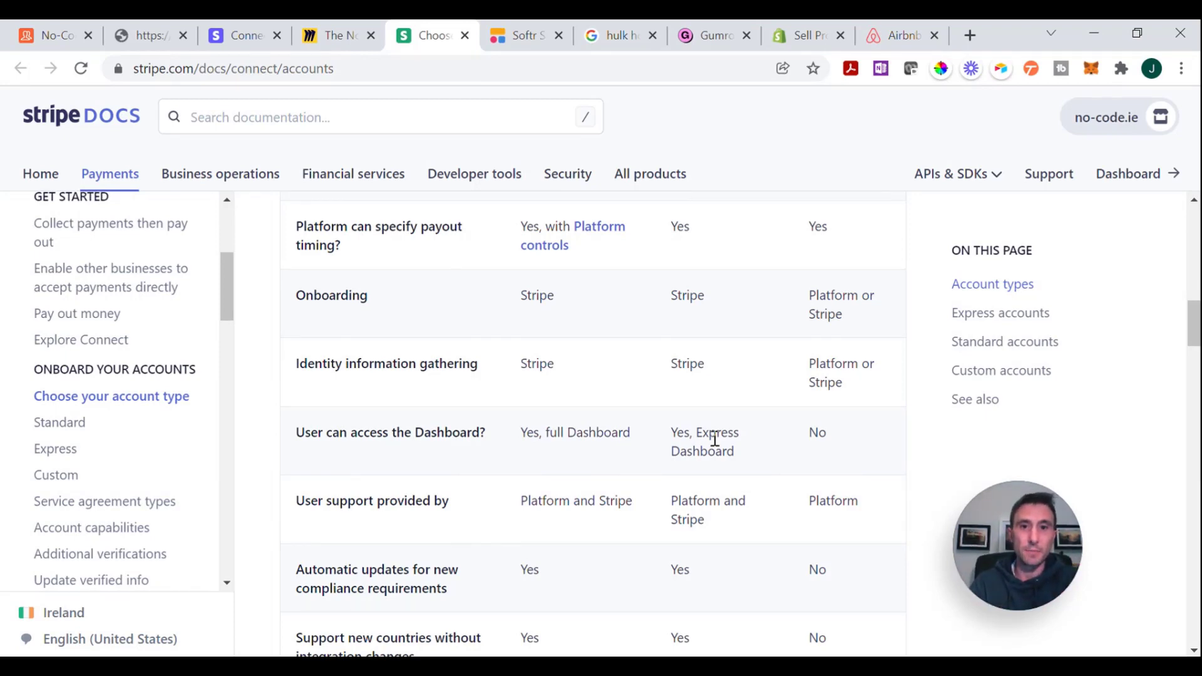
pyautogui.scroll(1, 715, 439)
pyautogui.scroll(-1, 715, 439)
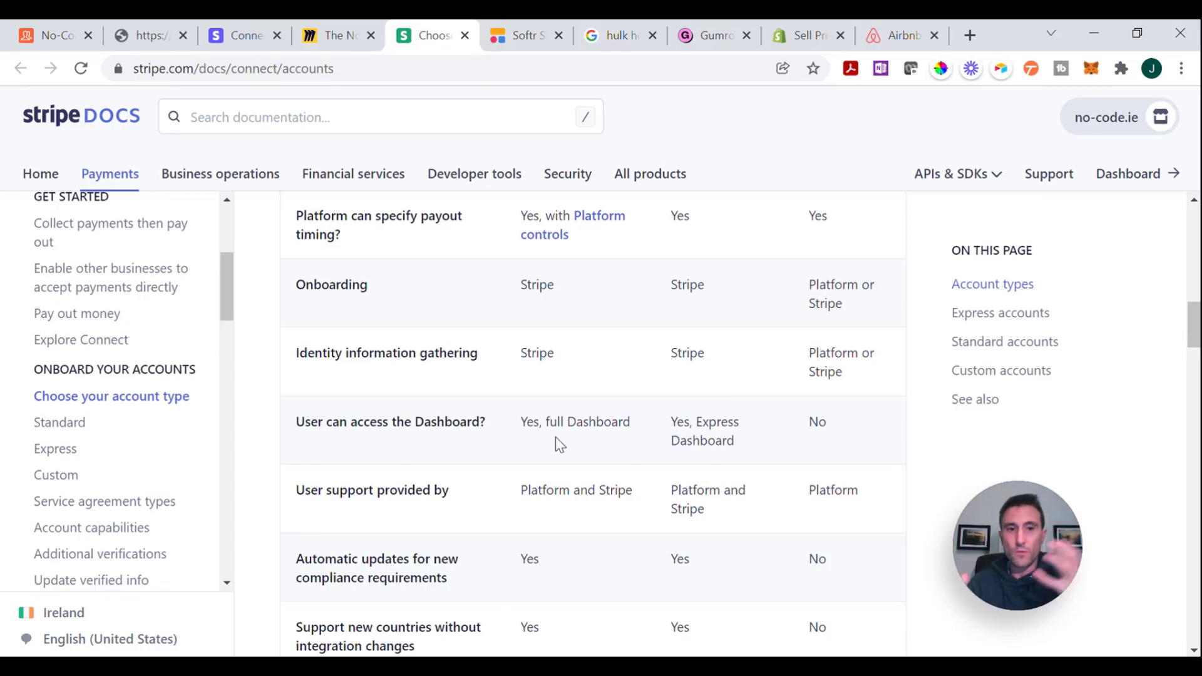
# - Review the Standard account's rows again, from integration effort through compliance updates and ideal platforms
pyautogui.scroll(6, 555, 438)
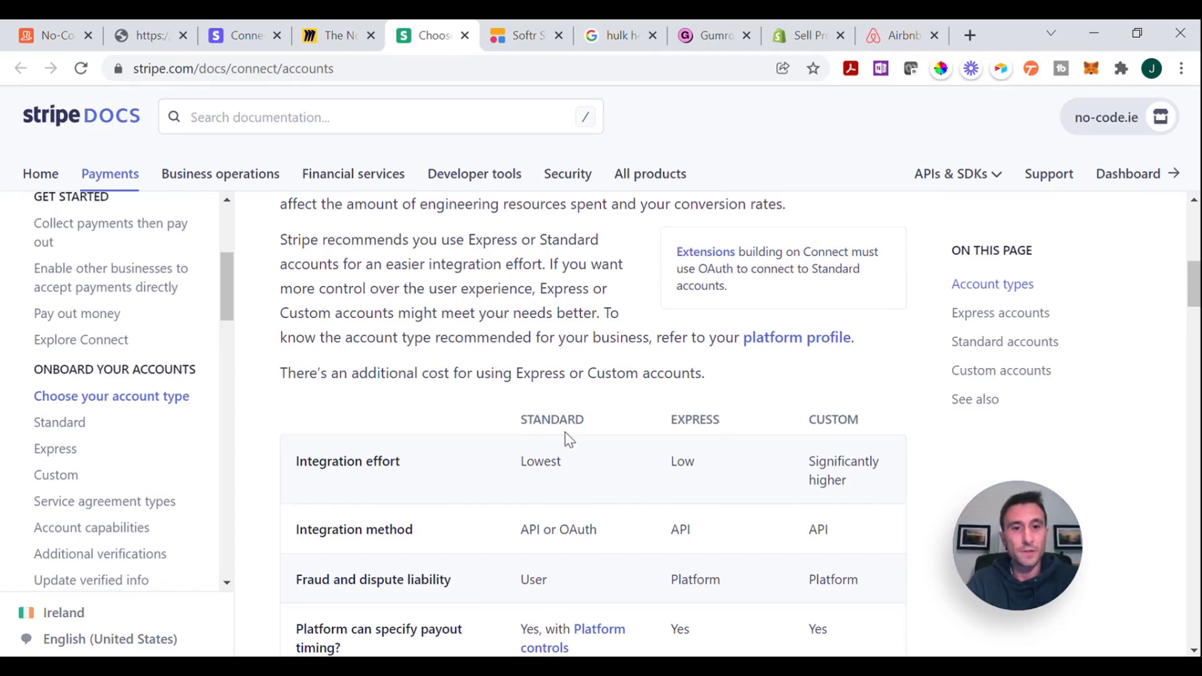
pyautogui.scroll(-1, 566, 471)
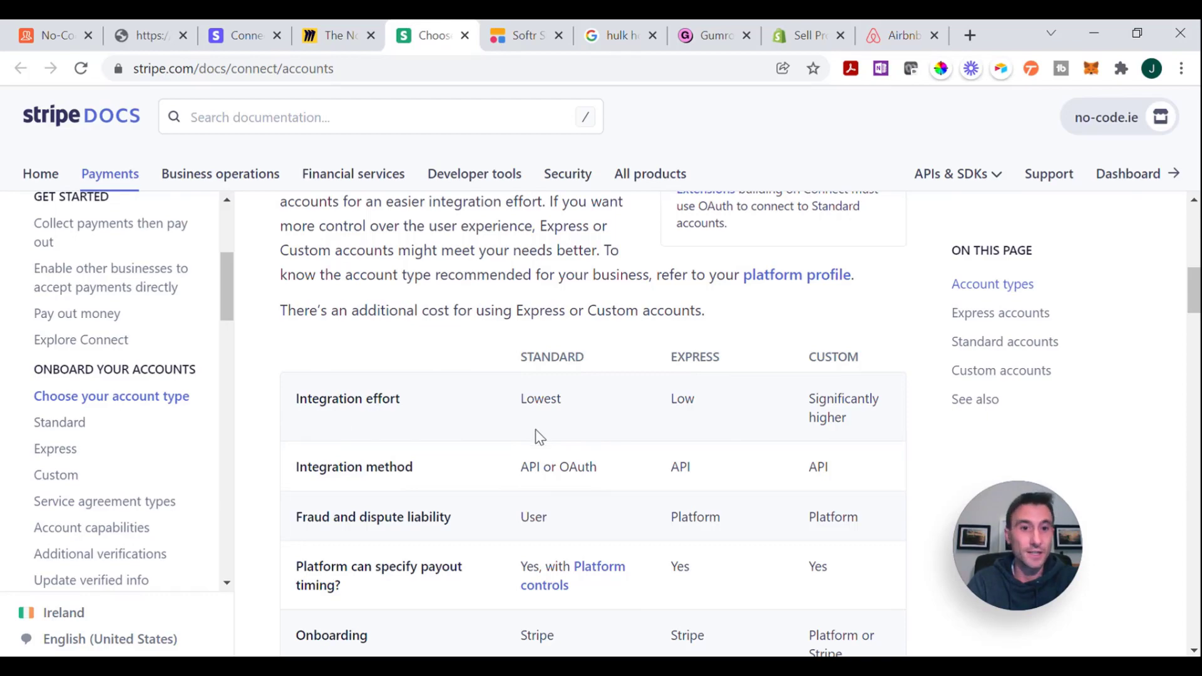
pyautogui.scroll(-6, 540, 436)
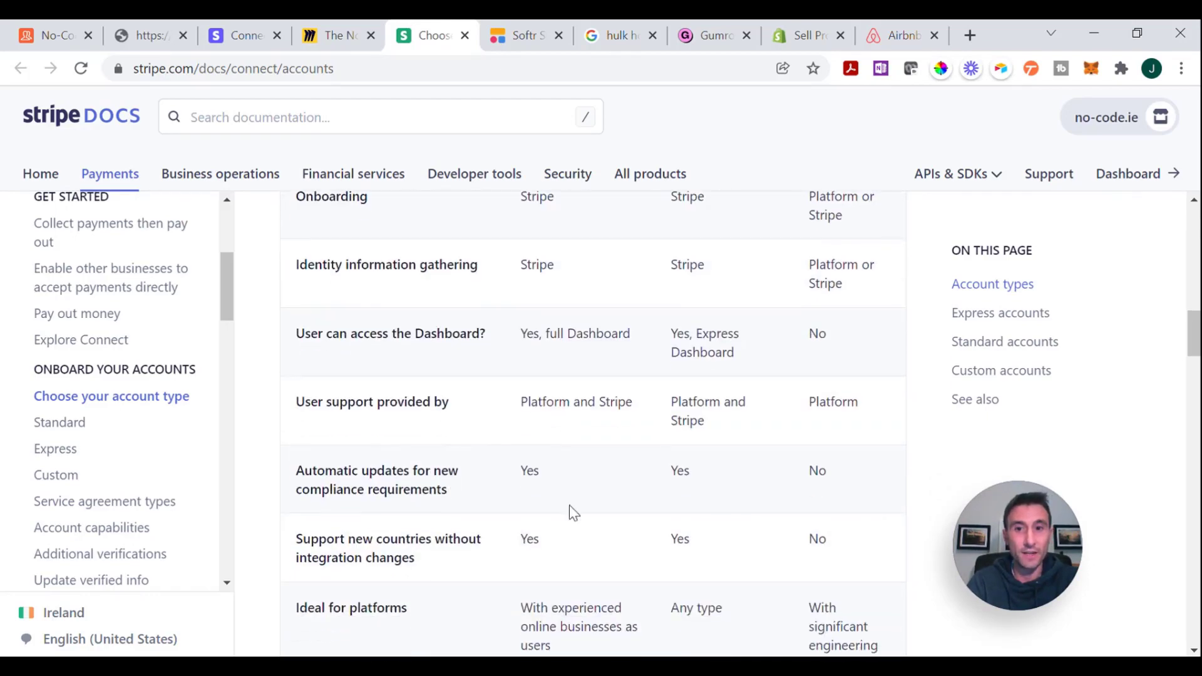
pyautogui.scroll(-2, 572, 563)
pyautogui.scroll(6, 572, 567)
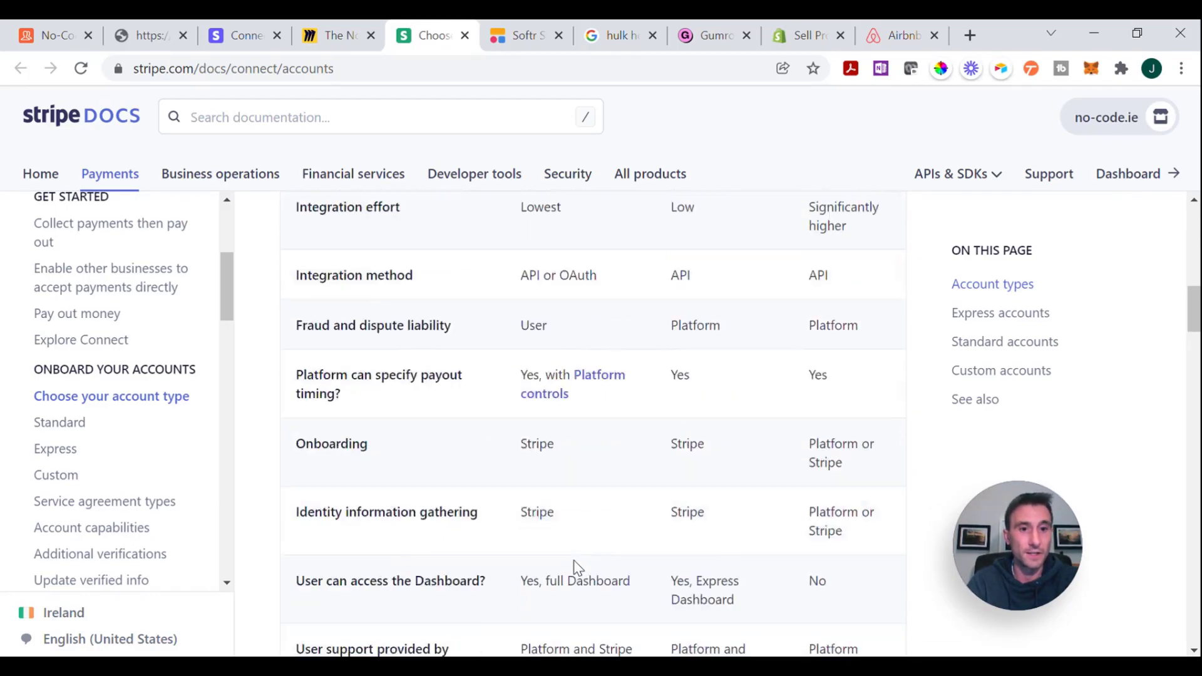
pyautogui.scroll(2, 576, 566)
pyautogui.scroll(-6, 577, 566)
pyautogui.scroll(7, 576, 567)
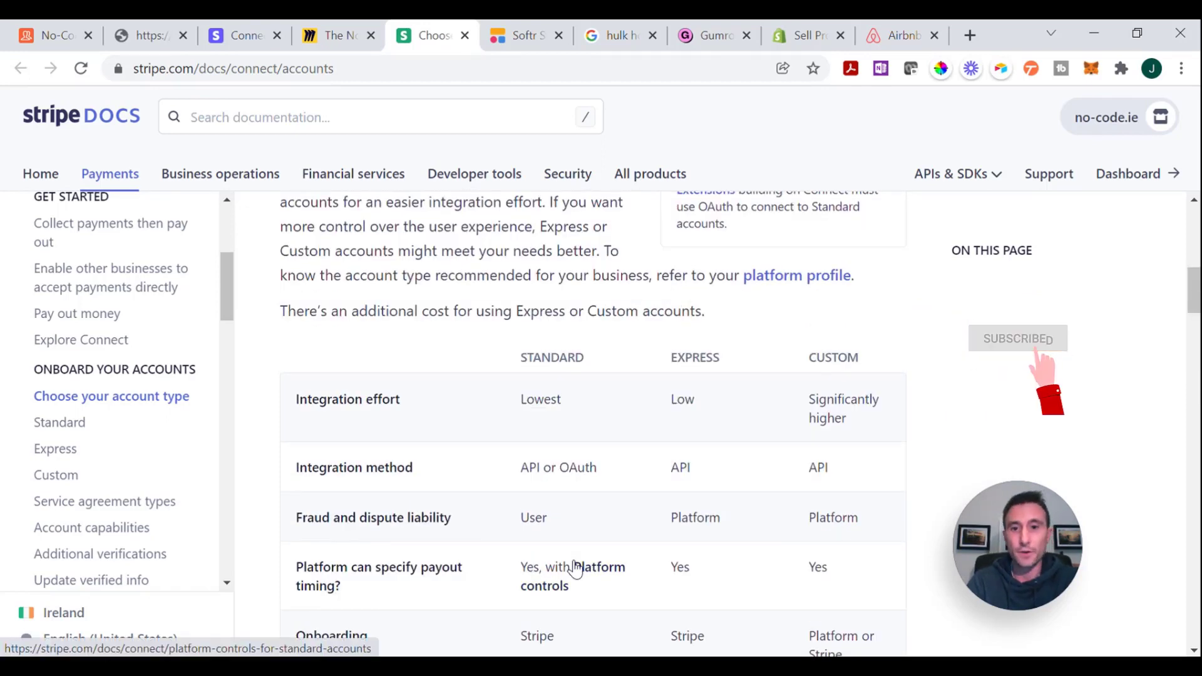
pyautogui.scroll(-3, 576, 568)
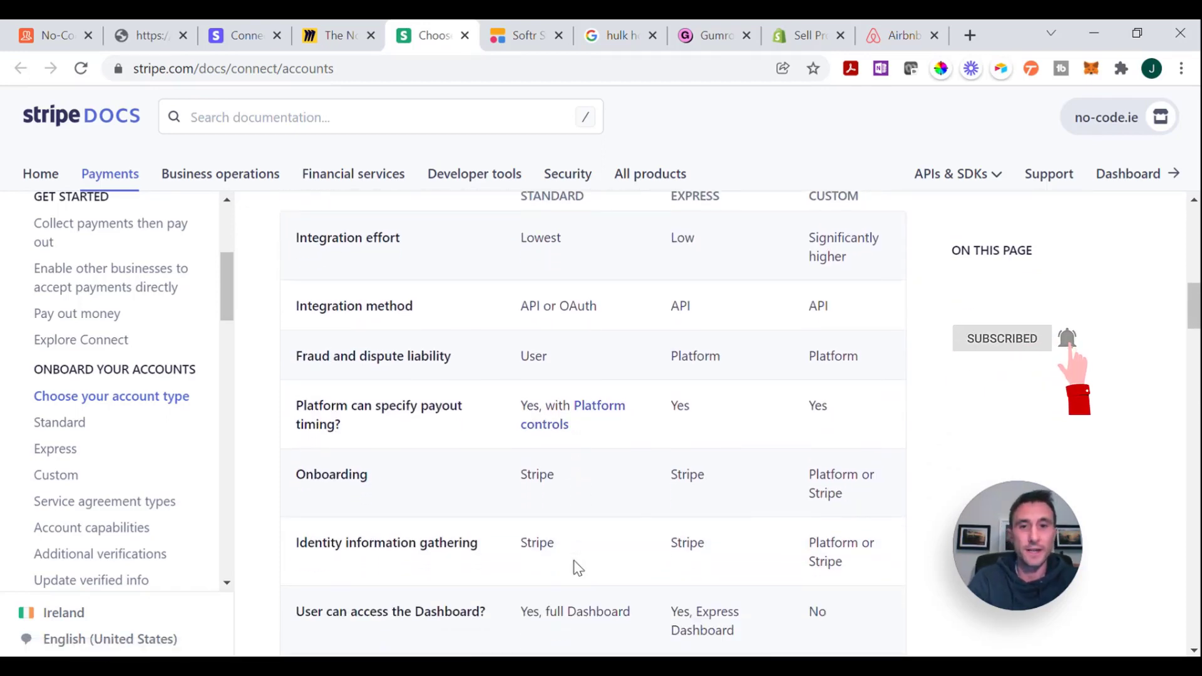
pyautogui.scroll(2, 577, 567)
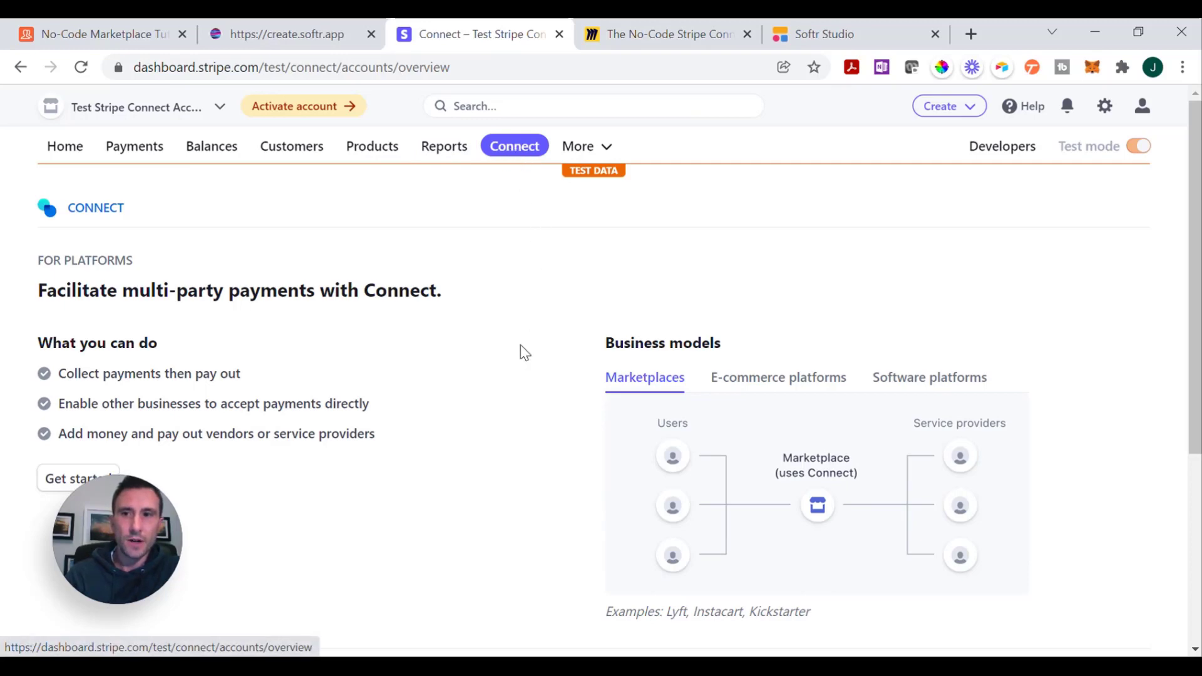
pyautogui.moveTo(119, 553); pyautogui.dragTo(489, 556)
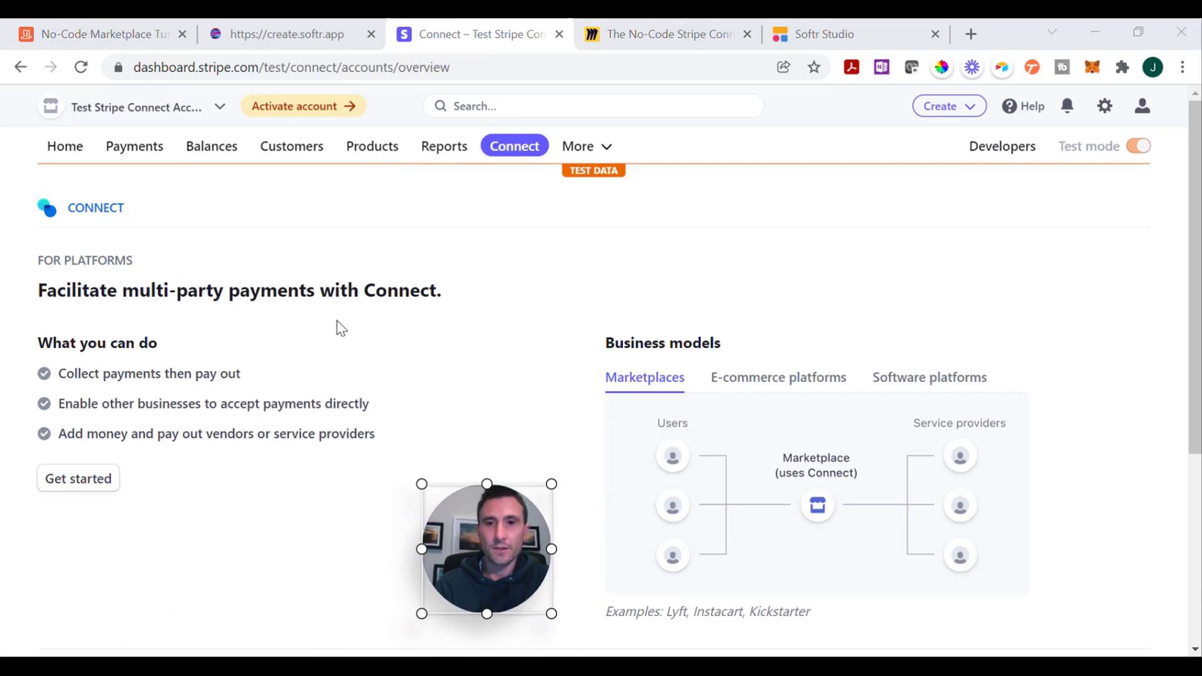
pyautogui.click(332, 414)
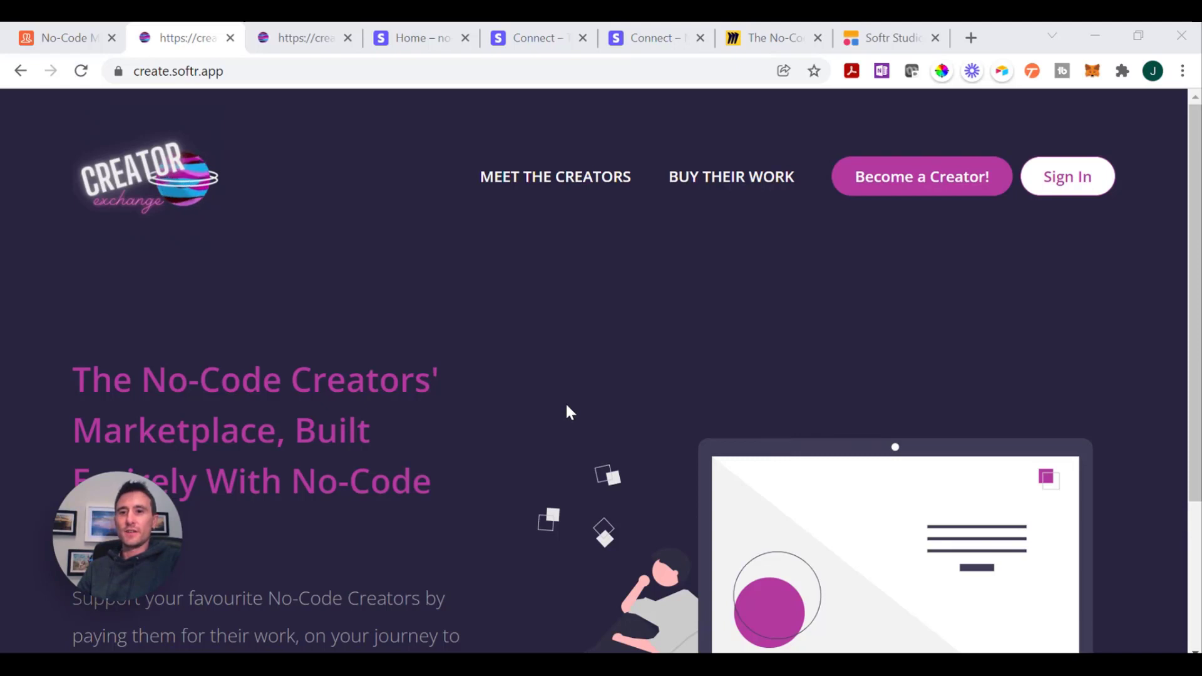
pyautogui.scroll(-1, 566, 407)
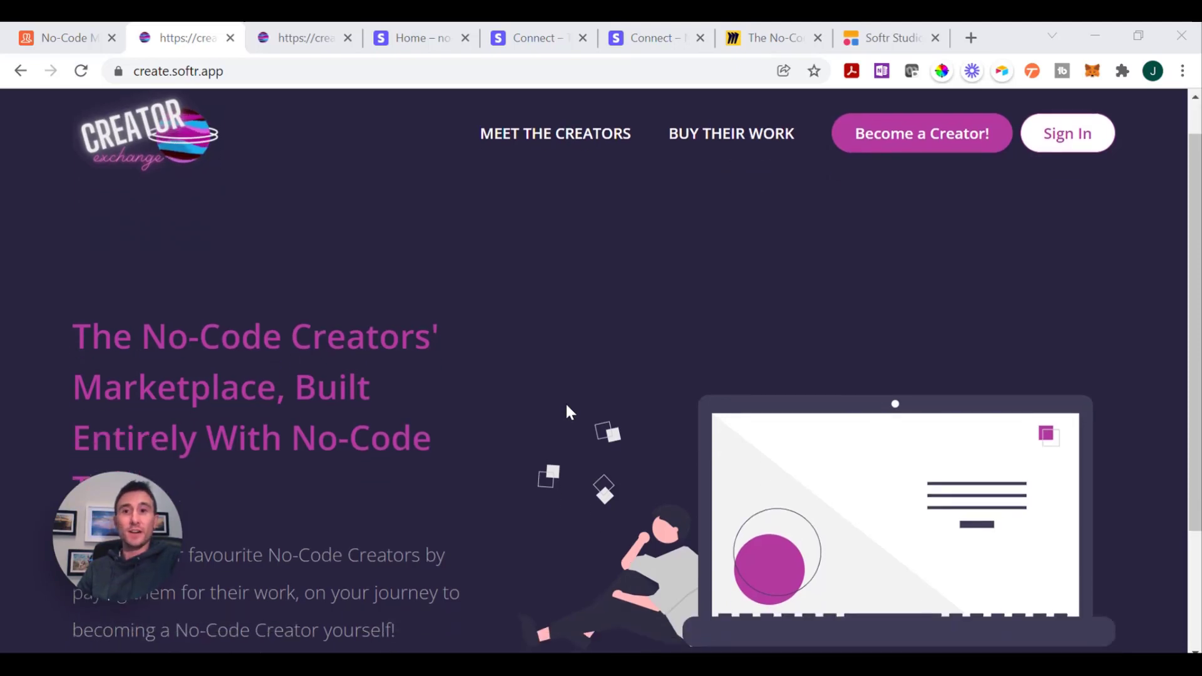
pyautogui.scroll(1, 566, 410)
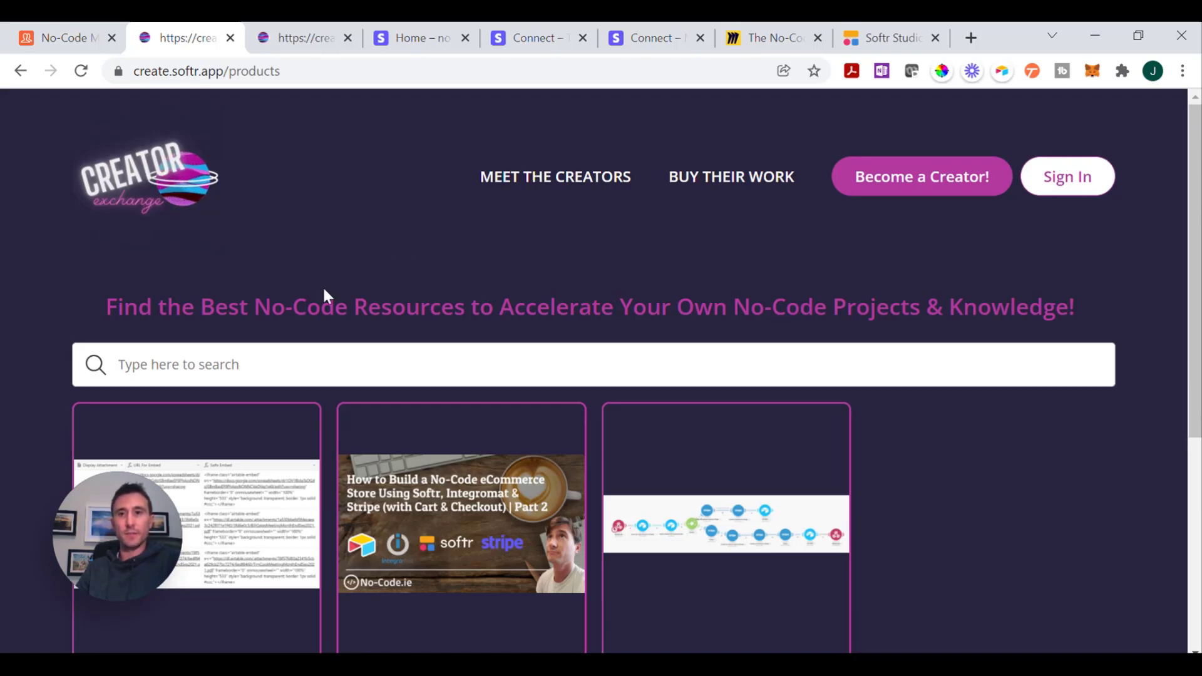
# - Switch to the Creator Exchange sign-up page and submit the filled-in creator sign-up form
pyautogui.hotkey('ctrl', 'Tab')
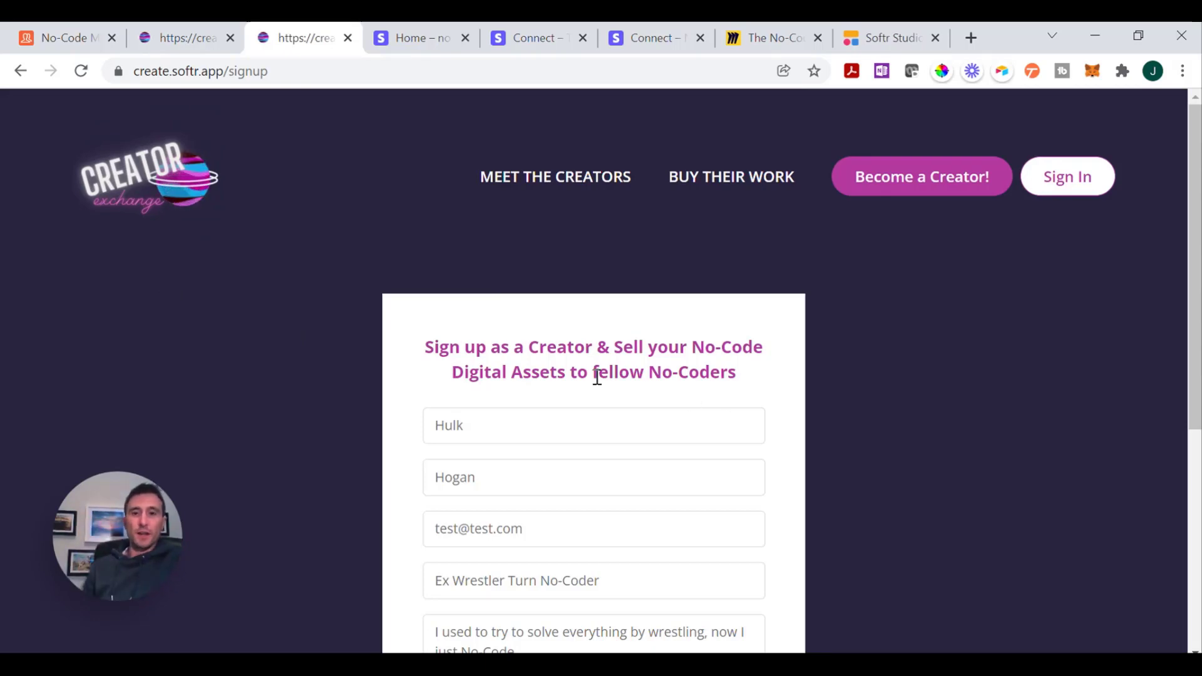
pyautogui.scroll(-3, 544, 411)
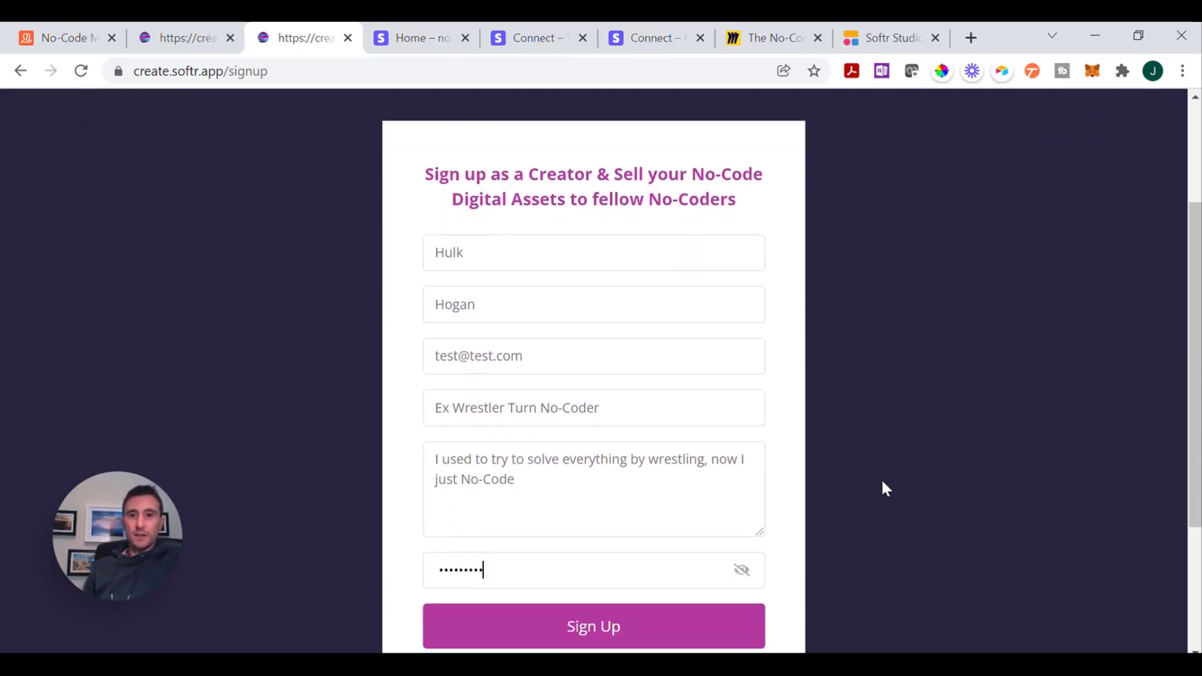
pyautogui.scroll(-1, 884, 489)
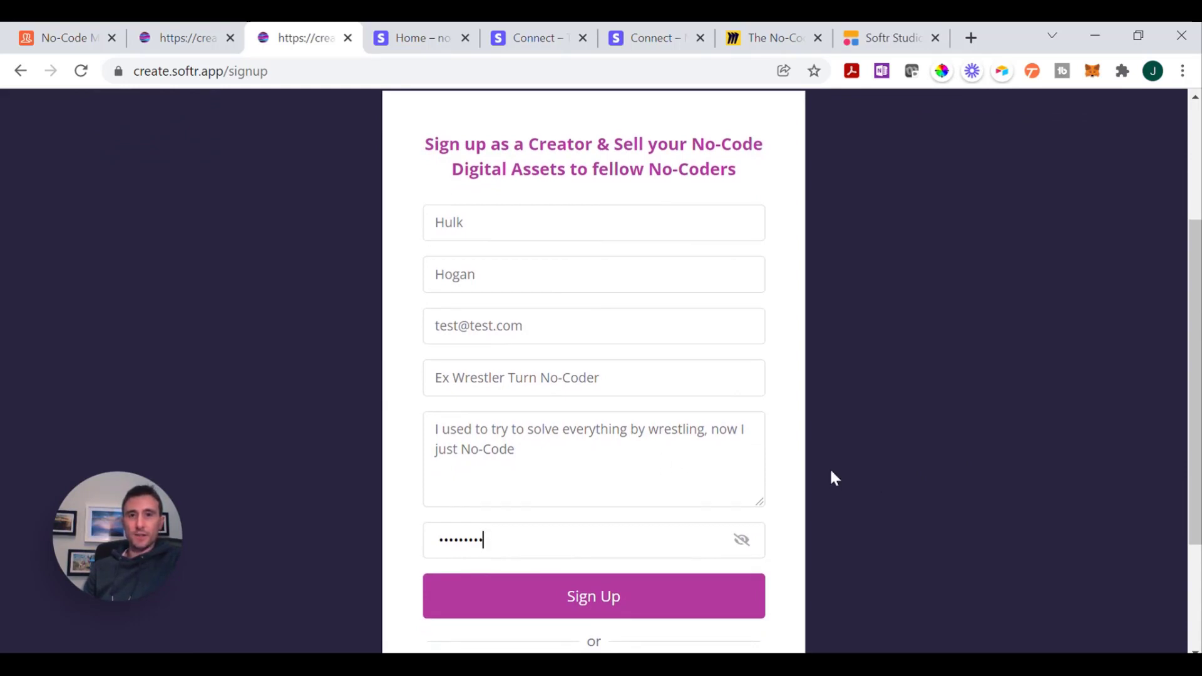
pyautogui.click(598, 599)
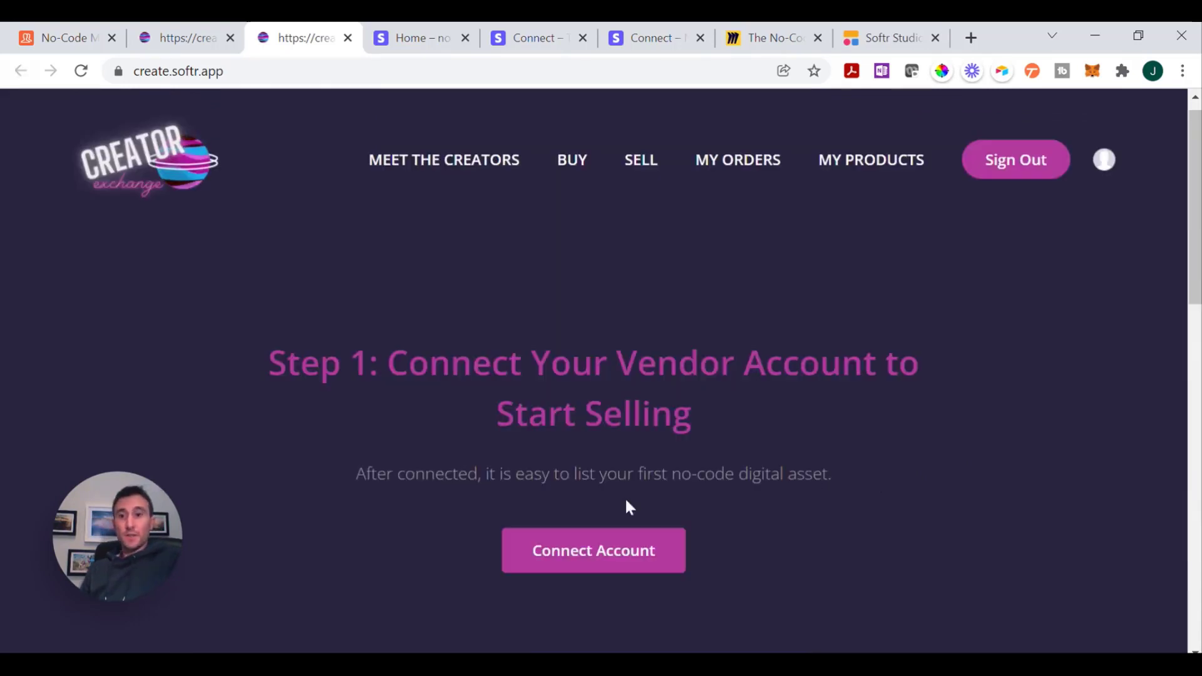
# - Start connecting the new creator's vendor account through Stripe, and view the connected account's Stripe dashboard home page
pyautogui.scroll(1, 661, 338)
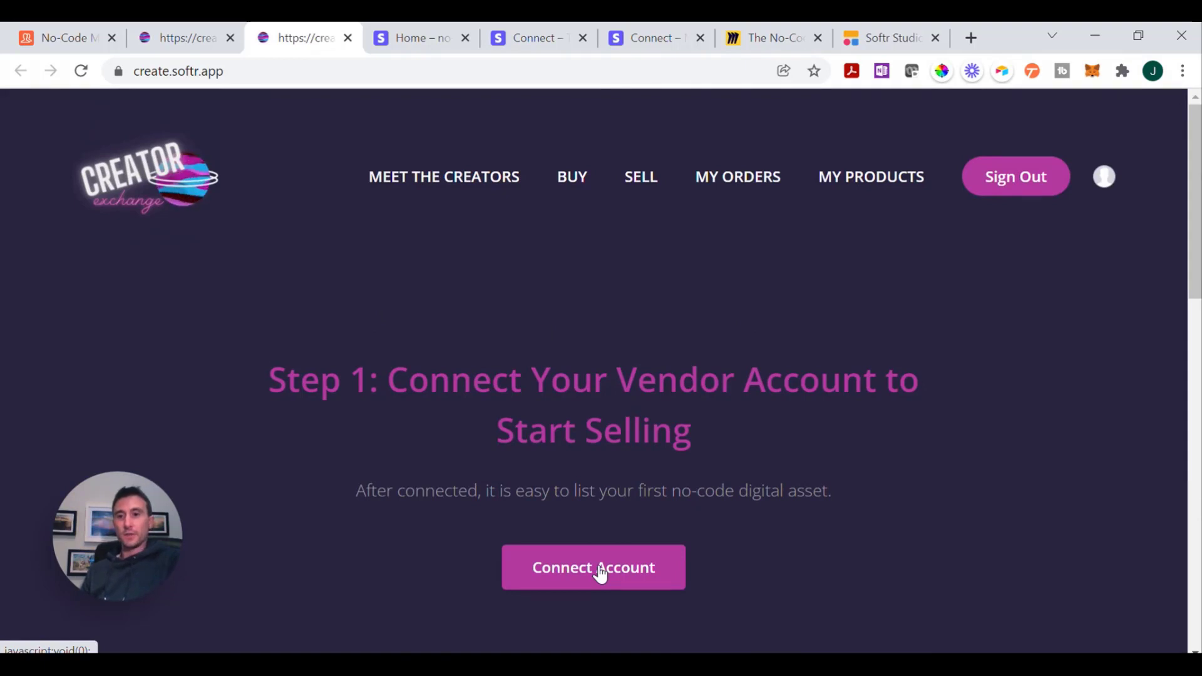
pyautogui.click(600, 573)
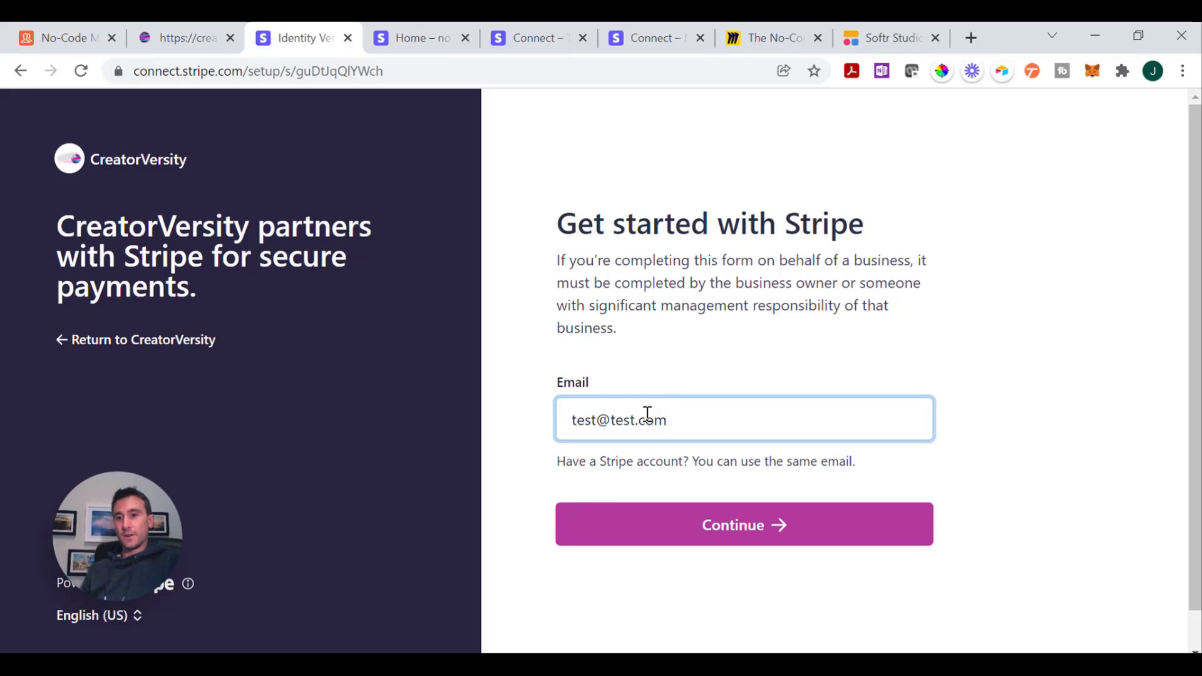
pyautogui.hotkey('ctrl', 'Tab')
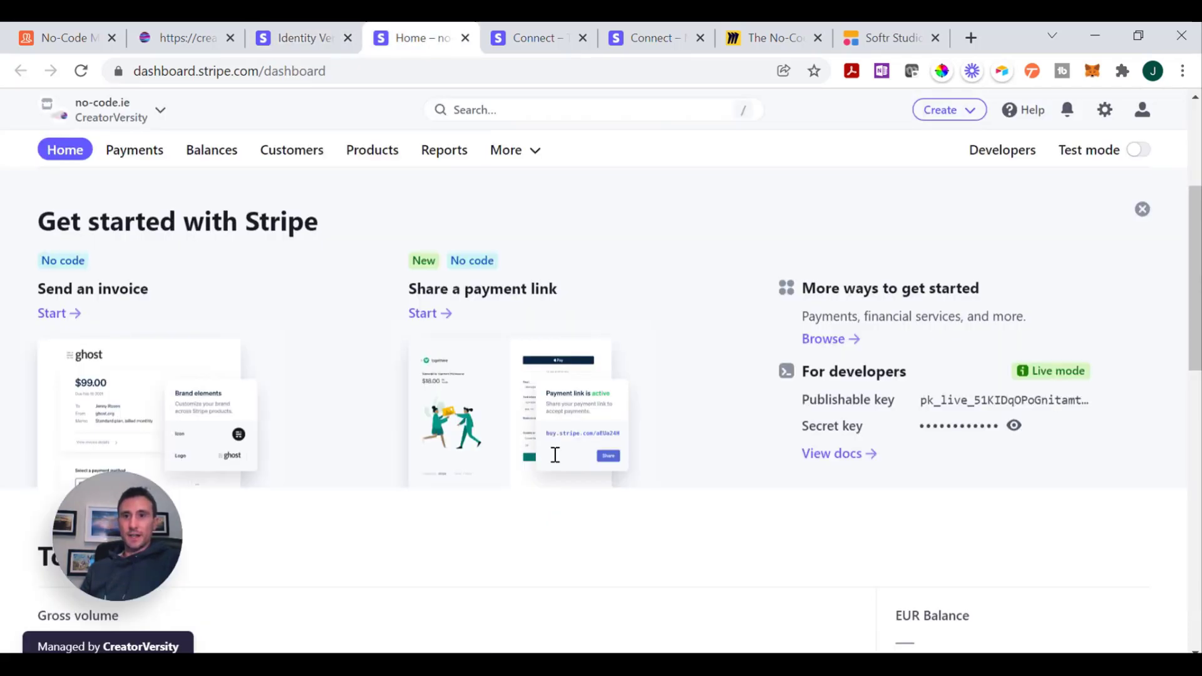
pyautogui.scroll(-1, 599, 561)
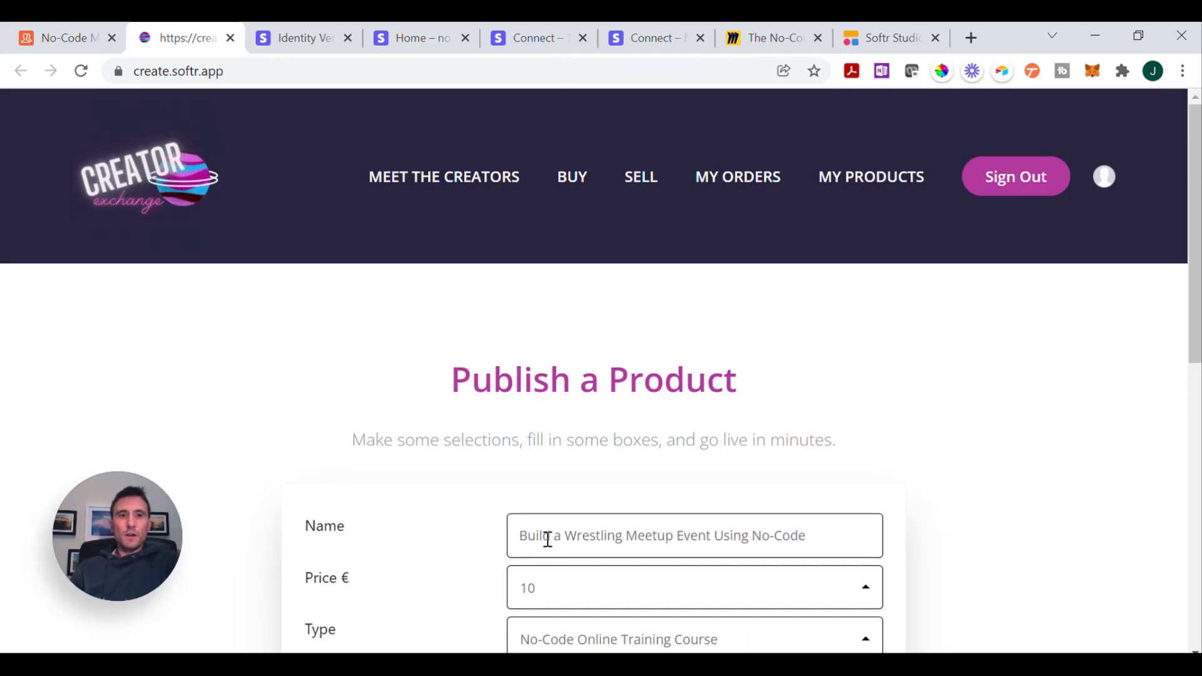
# - Submit the product "Build a Wrestling Meetup Event Using No-Code" at €10 as a No-Code Online Training Course and proceed to customising it
pyautogui.scroll(-2, 547, 539)
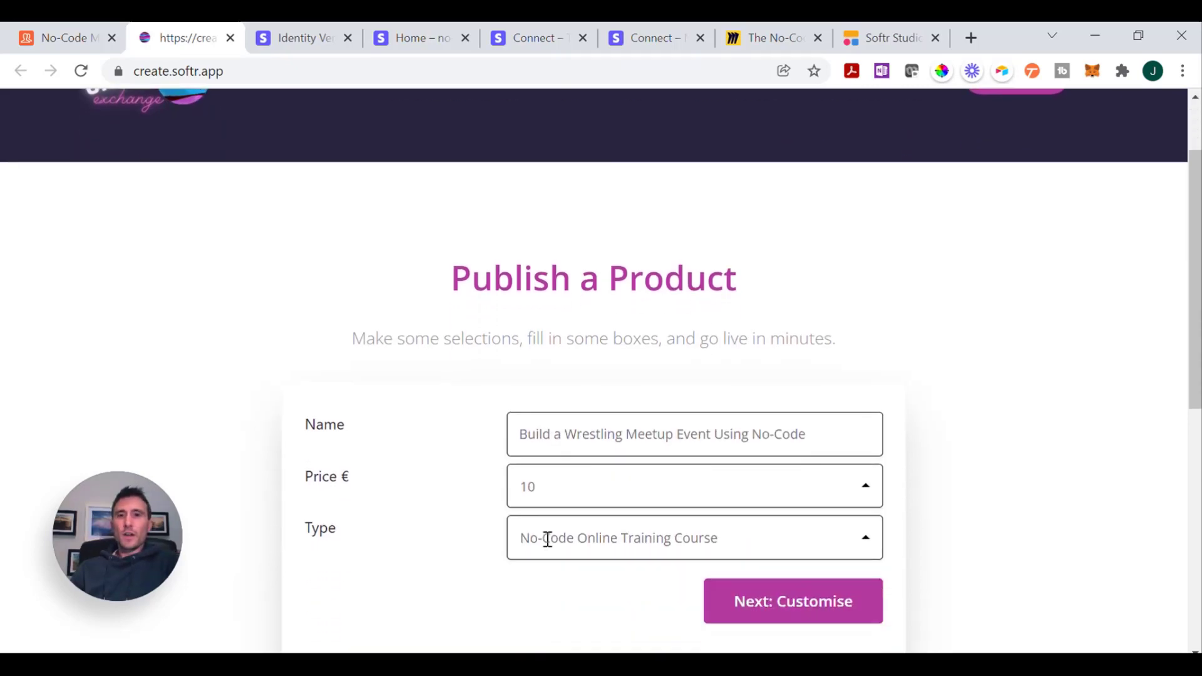
pyautogui.scroll(-2, 548, 539)
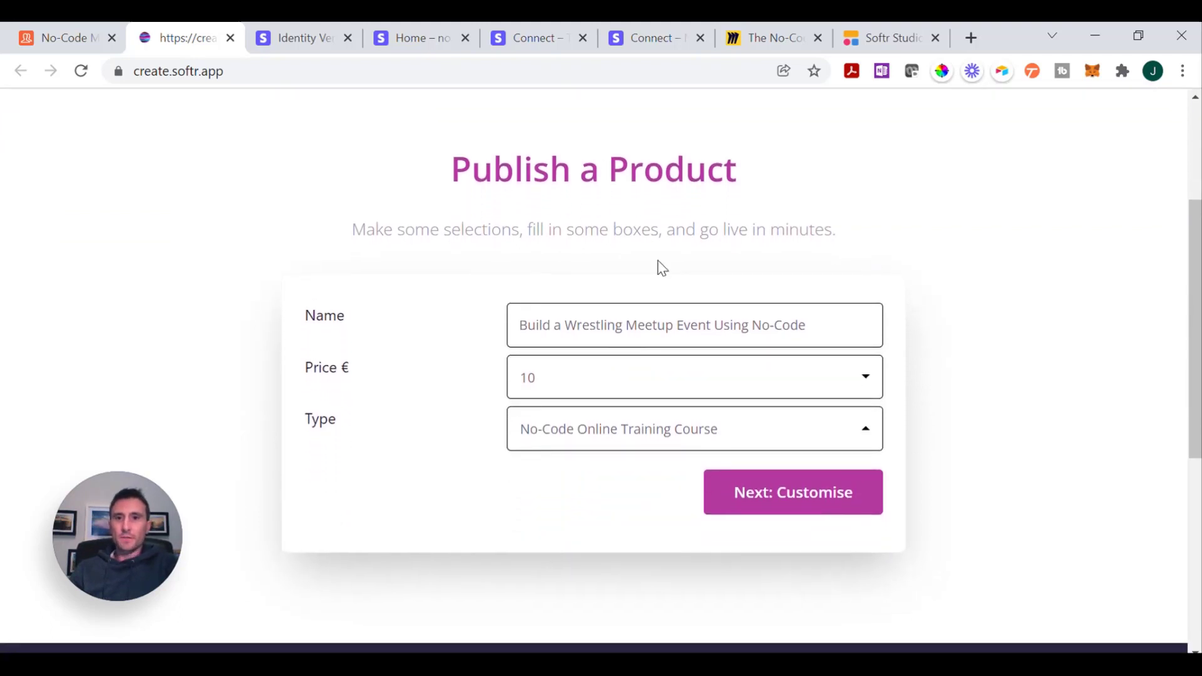
pyautogui.click(830, 506)
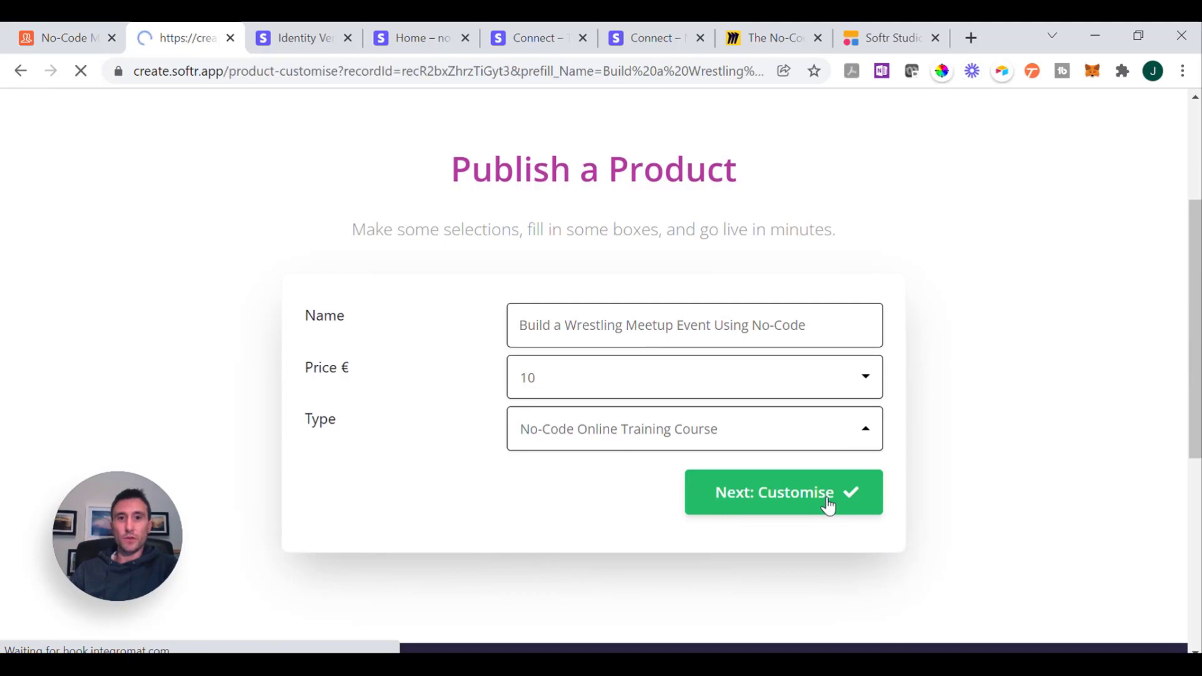
# - Examine the product customisation form's fields, from name and description down to price and the publish option
pyautogui.scroll(-12, 828, 506)
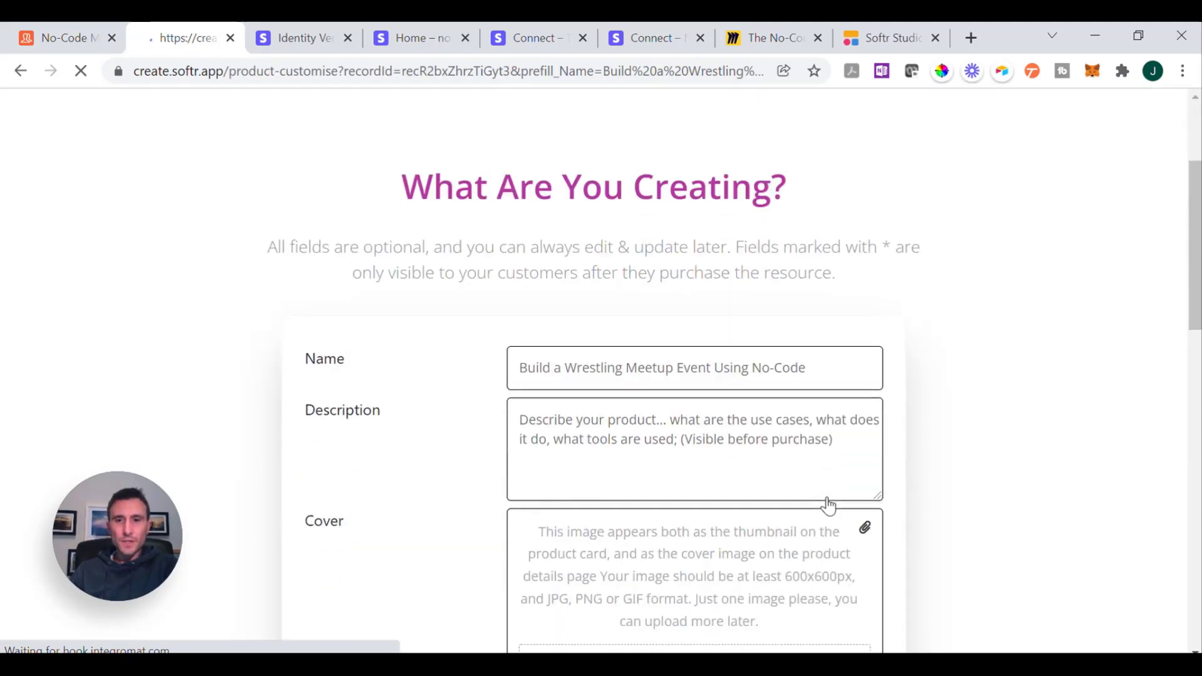
pyautogui.scroll(10, 825, 505)
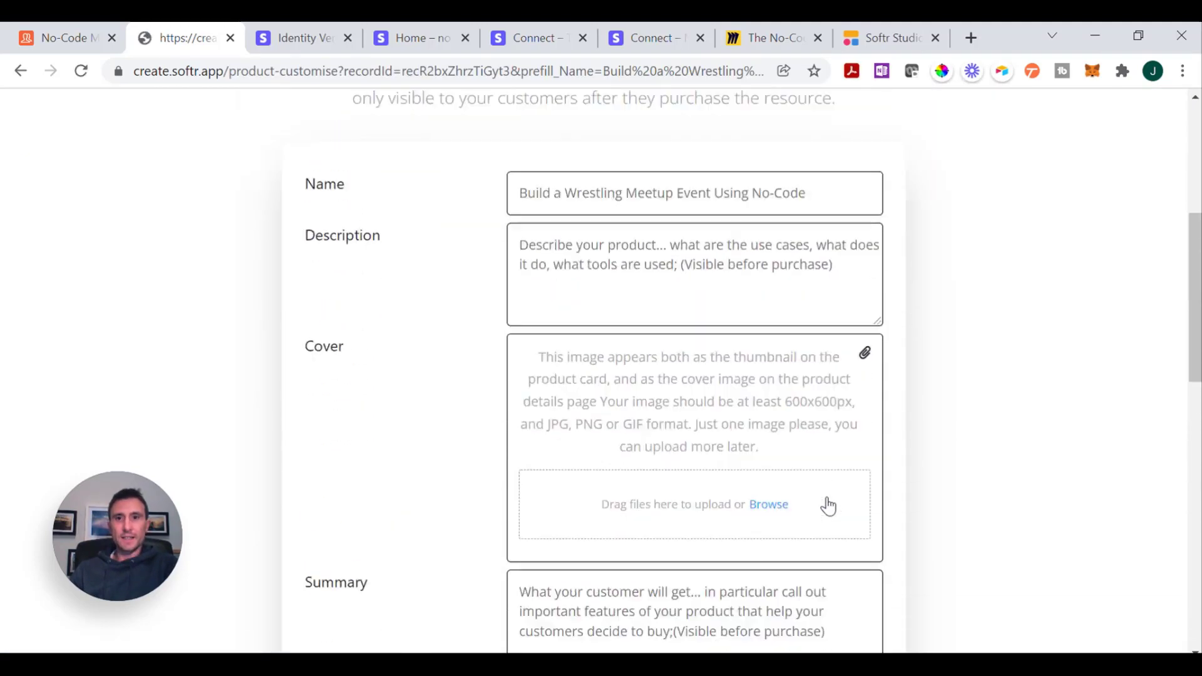
pyautogui.scroll(-15, 654, 428)
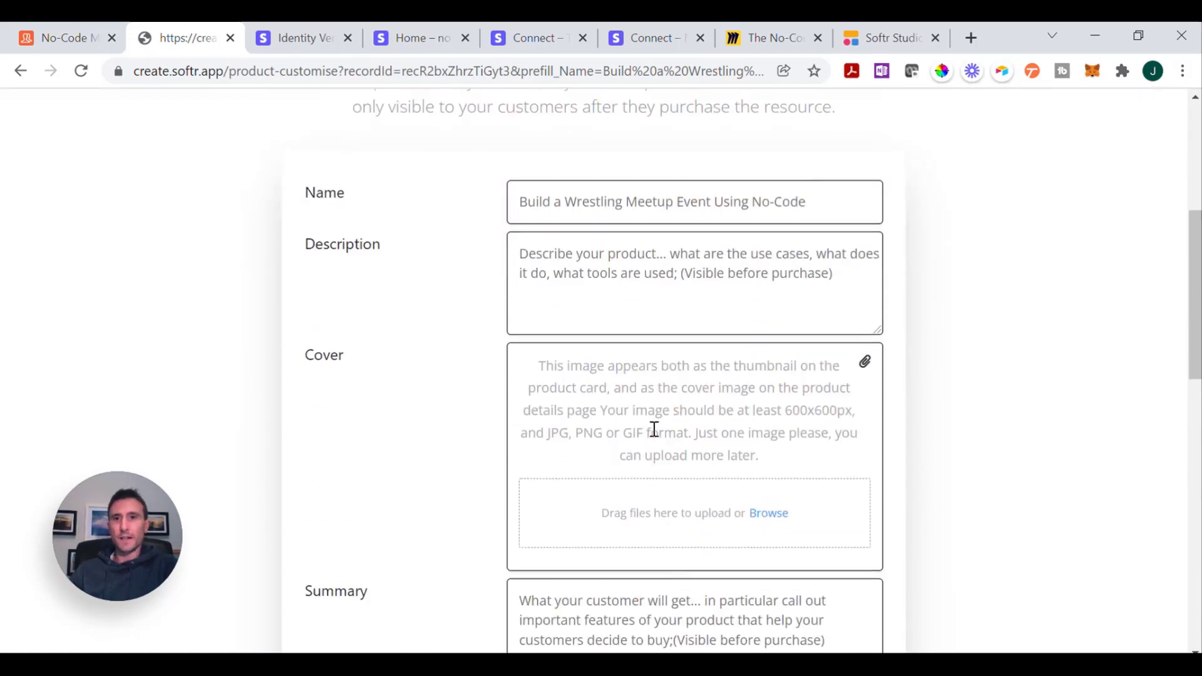
pyautogui.scroll(15, 654, 428)
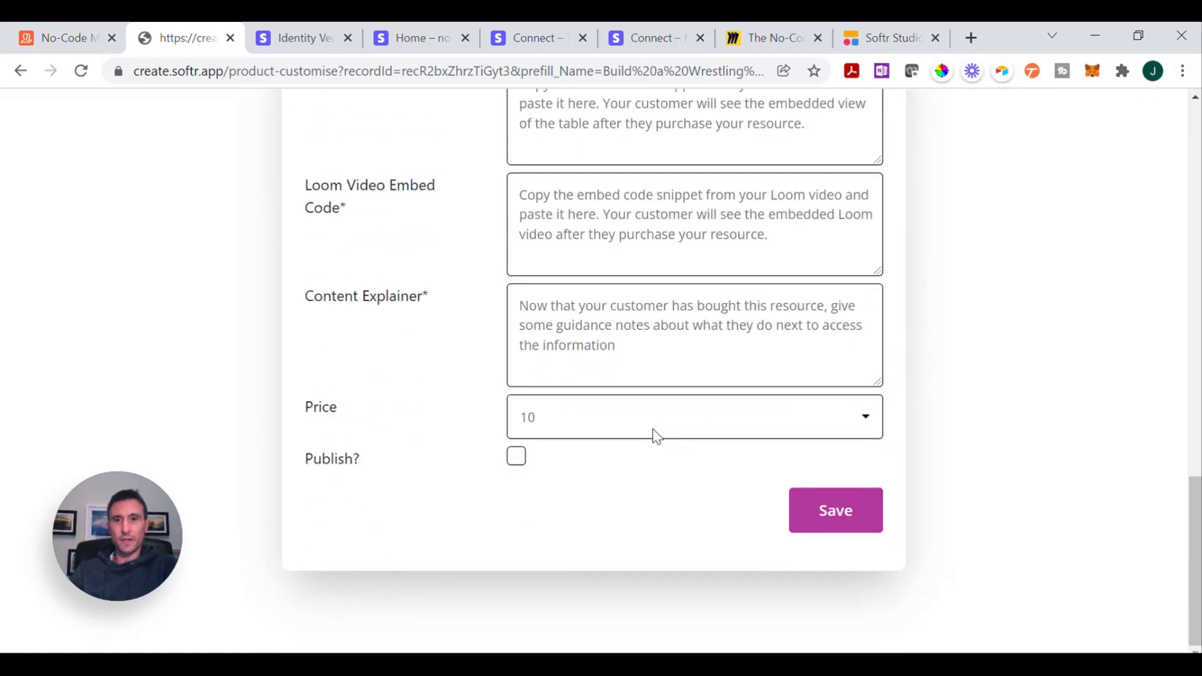
# - Read the form's introductory note on optional and purchase-only fields, and check the name, description and cover fields
pyautogui.scroll(-1, 654, 434)
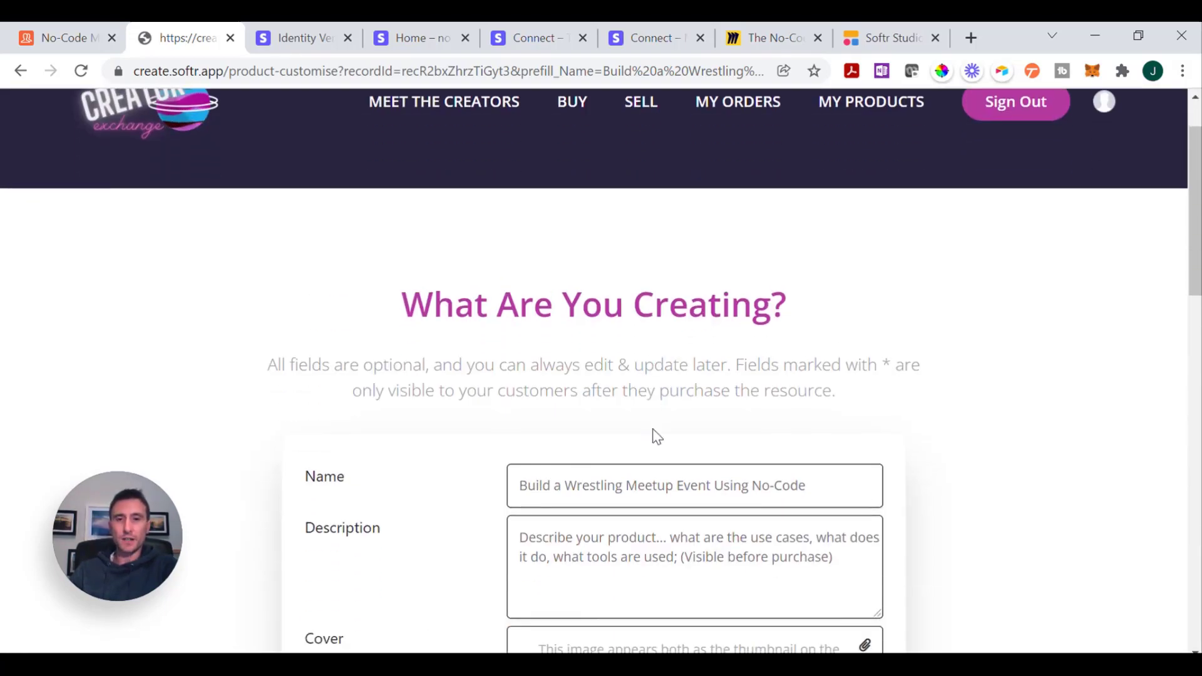
pyautogui.scroll(1, 652, 432)
pyautogui.scroll(-1, 654, 429)
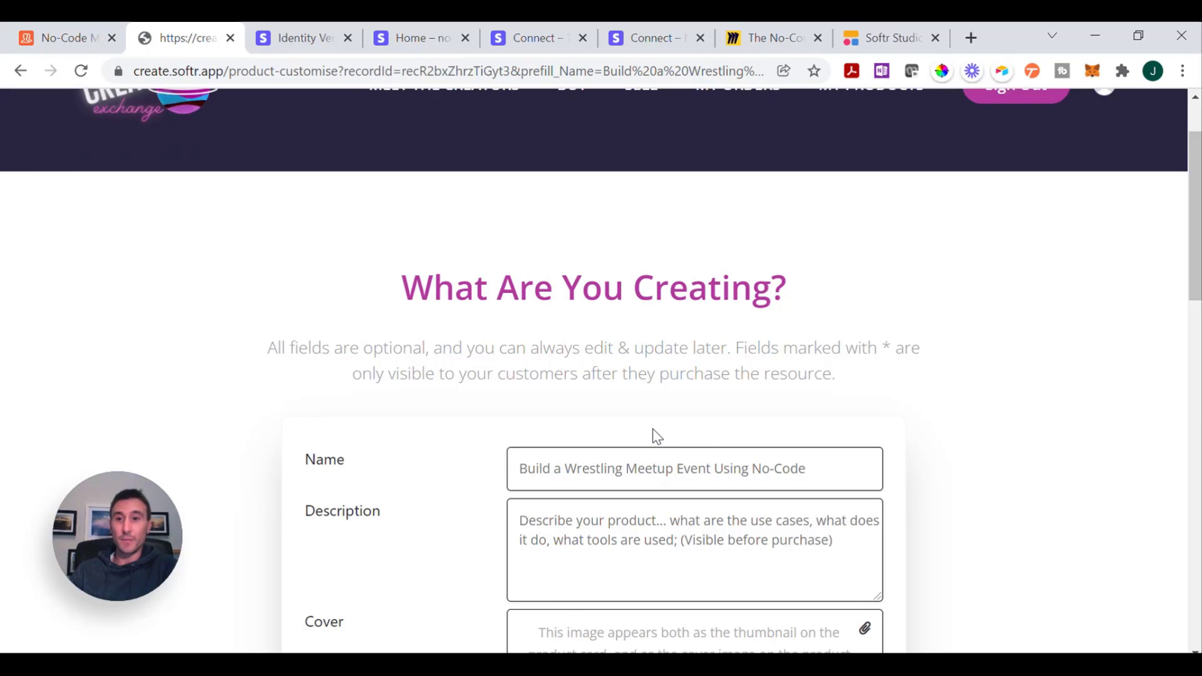
pyautogui.scroll(-1, 654, 435)
pyautogui.scroll(2, 654, 435)
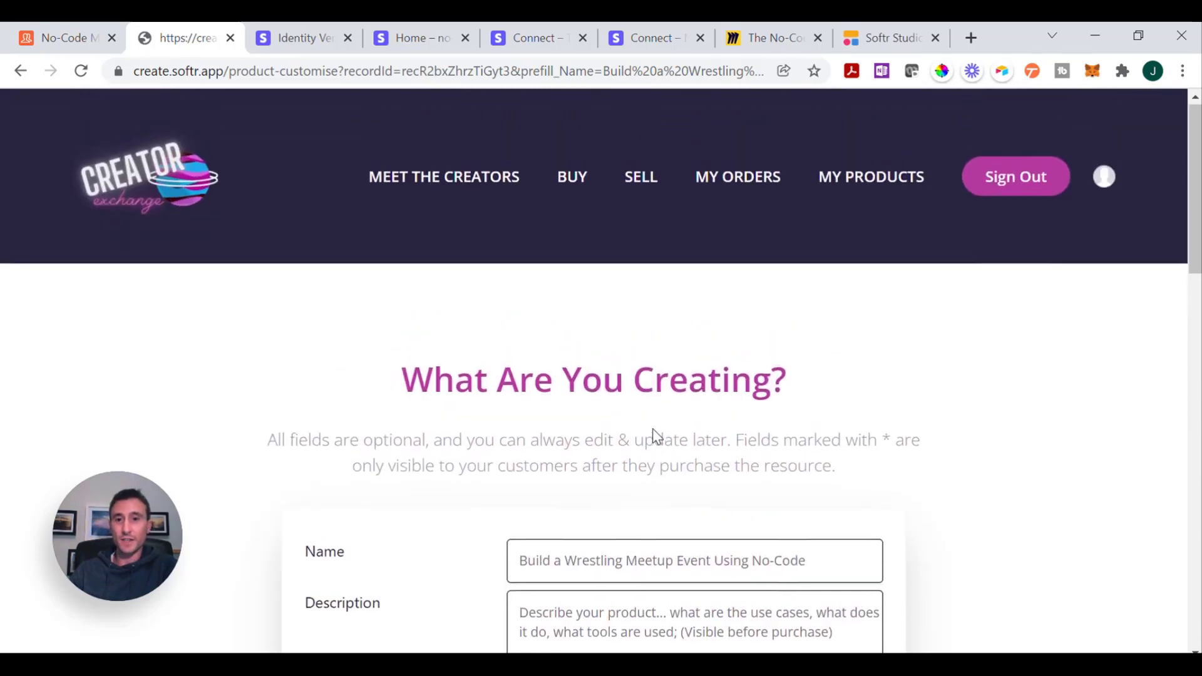
pyautogui.scroll(-3, 654, 433)
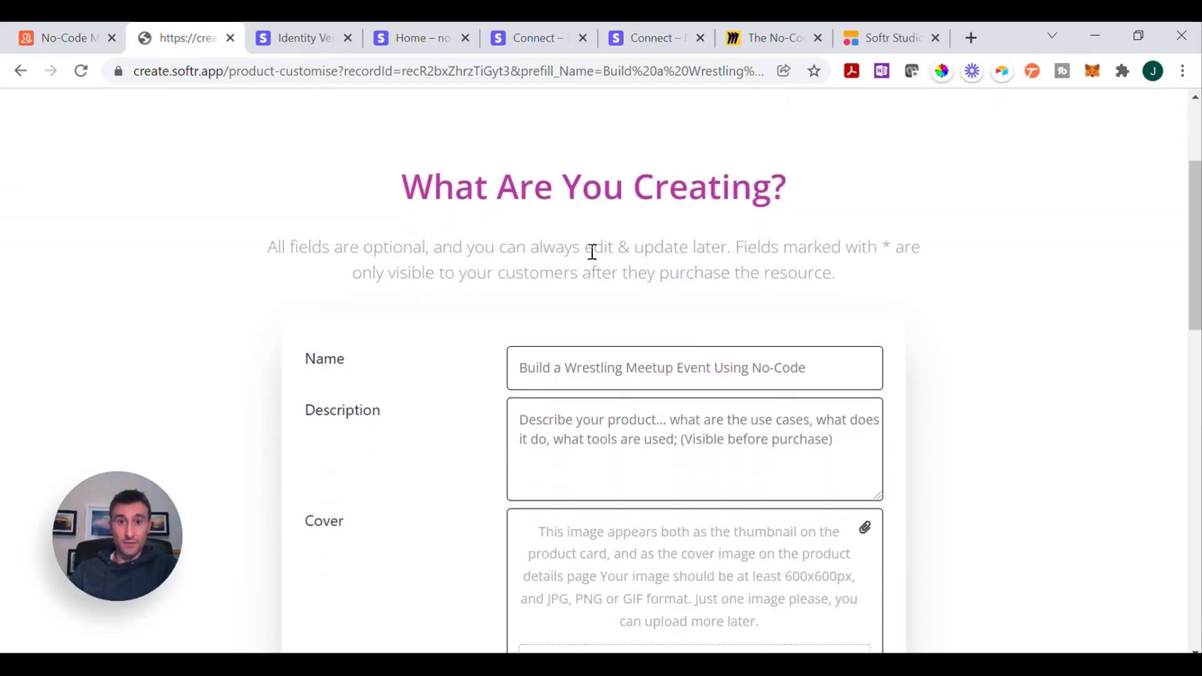
pyautogui.scroll(3, 691, 518)
pyautogui.scroll(-3, 691, 515)
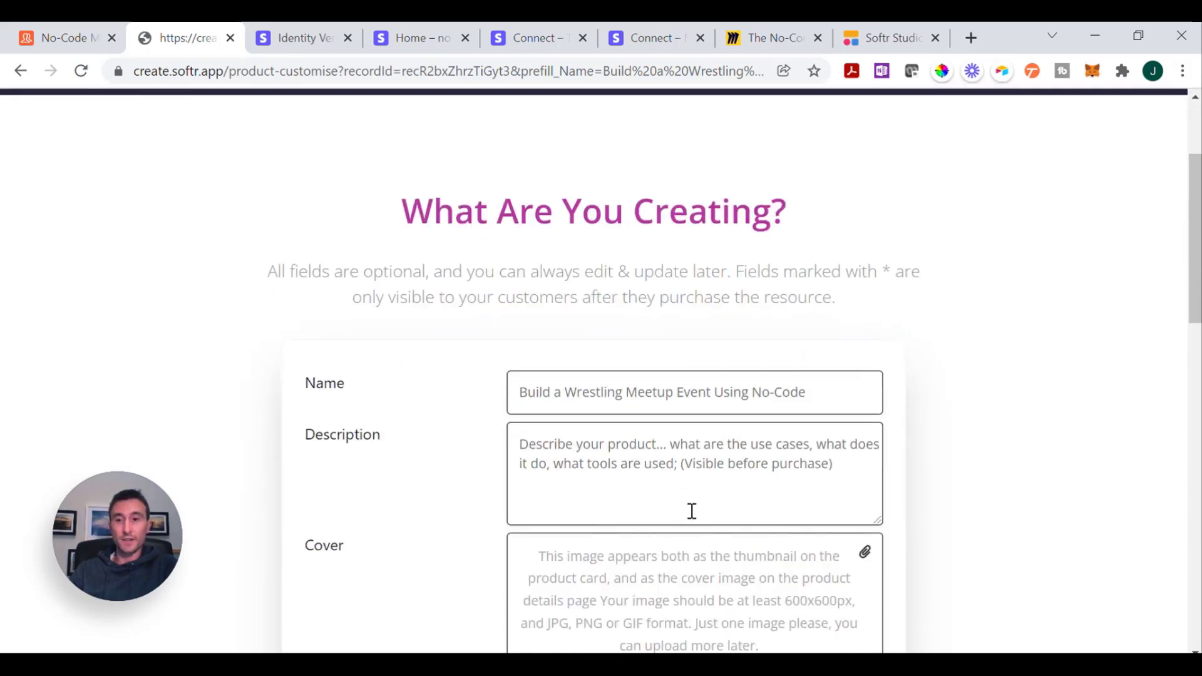
pyautogui.scroll(2, 691, 511)
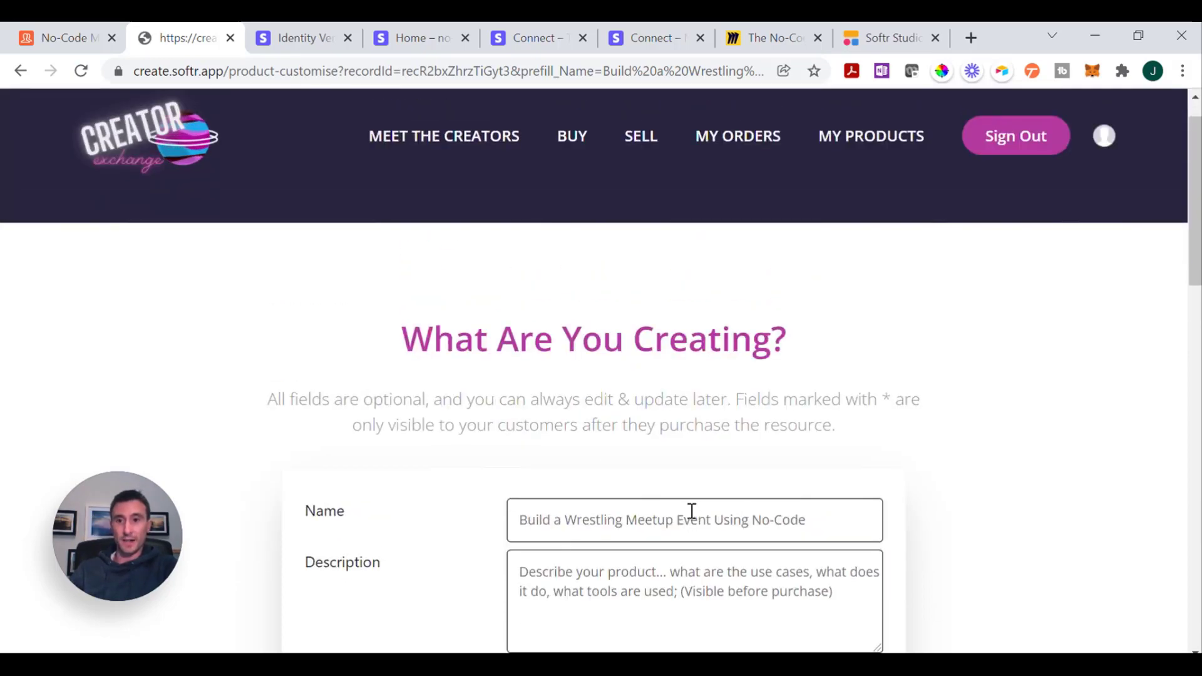
pyautogui.scroll(-1, 672, 446)
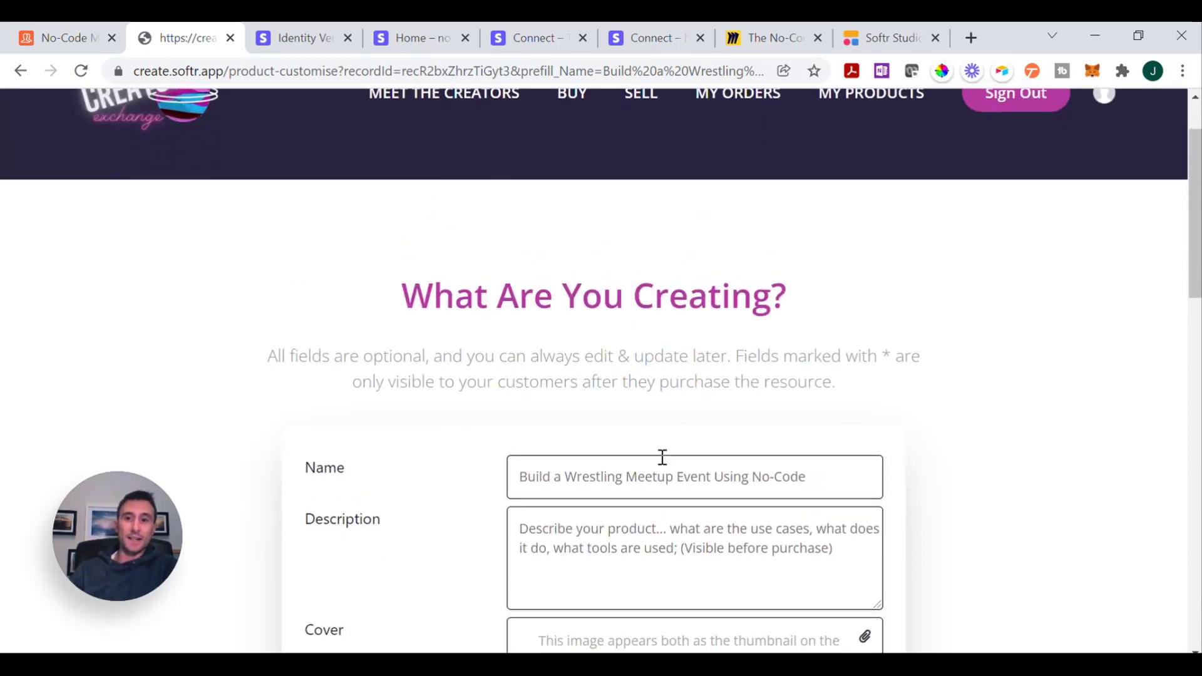
pyautogui.scroll(-5, 614, 486)
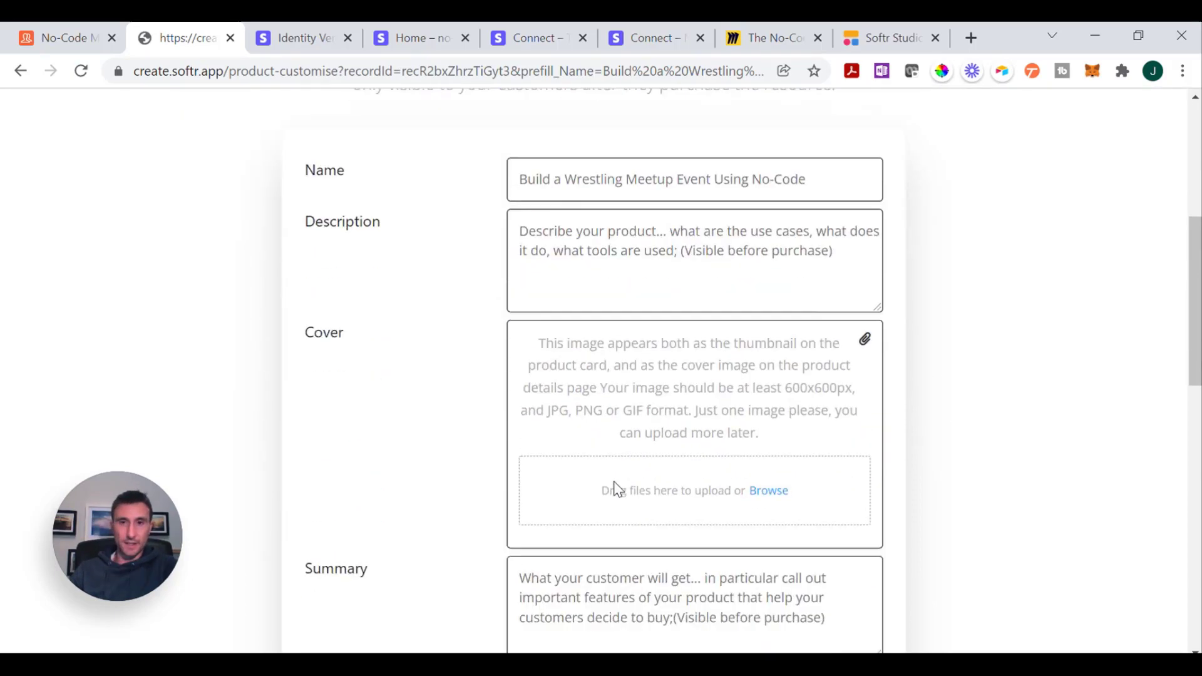
pyautogui.scroll(6, 618, 489)
# - Review the product's filled-in description, cover image and summary, and the remaining content, URL, embed code, explainer, price and publish fields
pyautogui.scroll(-8, 616, 487)
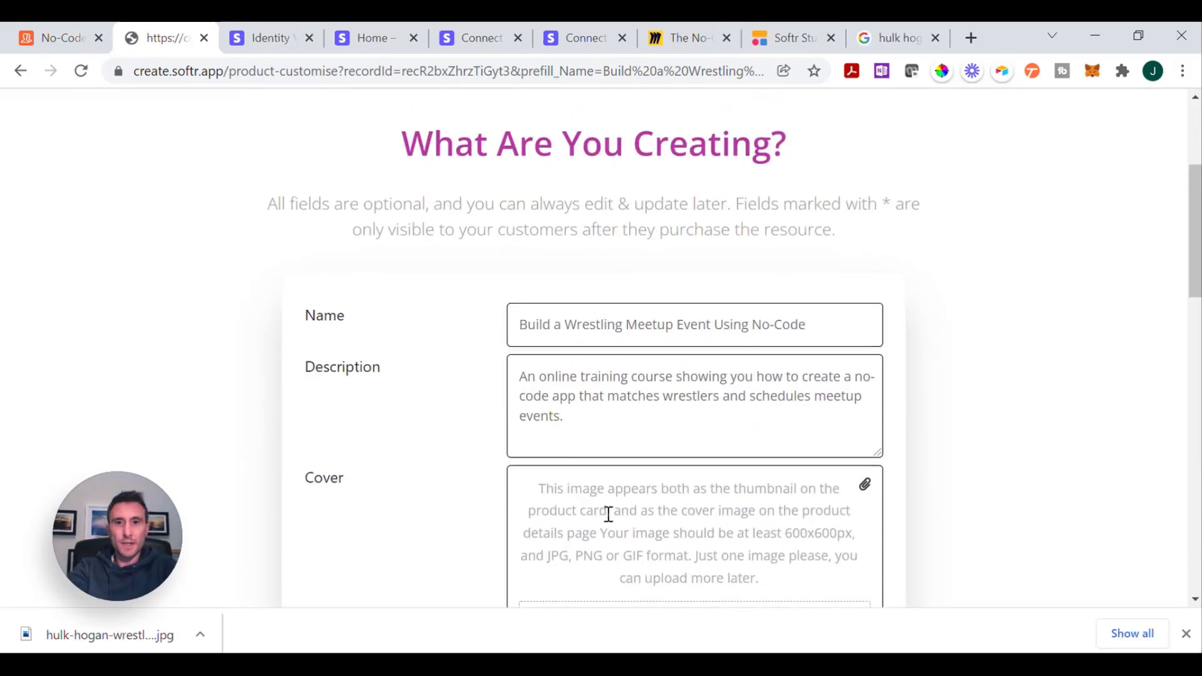
pyautogui.scroll(-9, 612, 453)
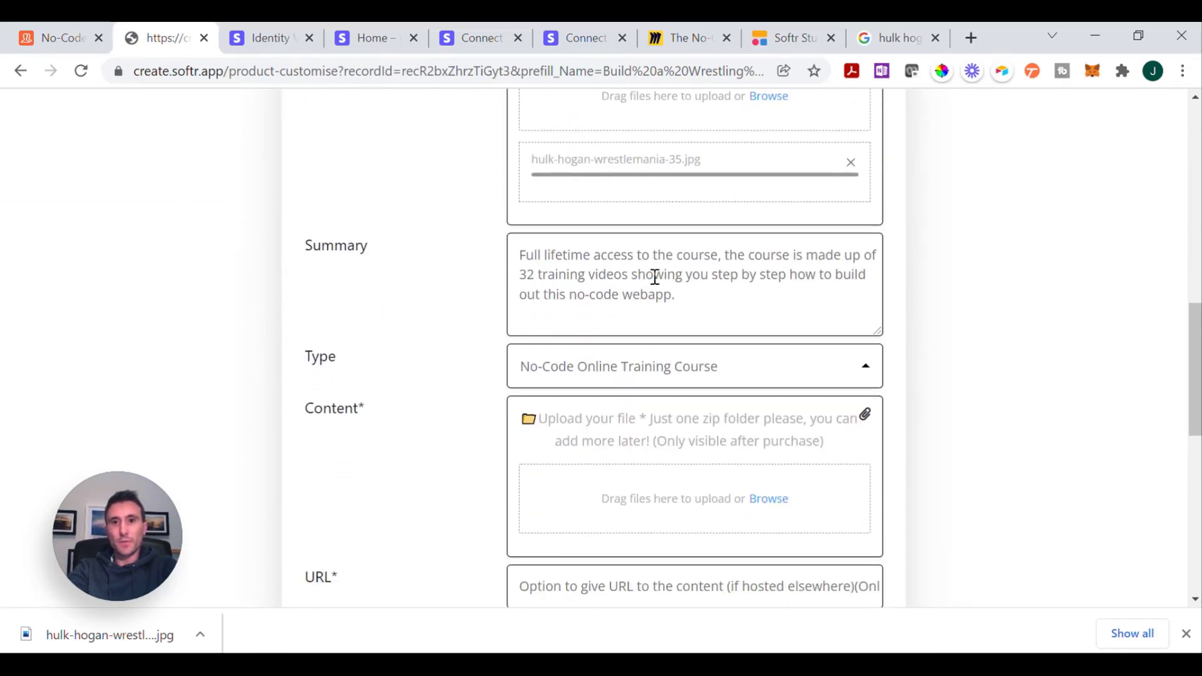
pyautogui.scroll(-3, 714, 283)
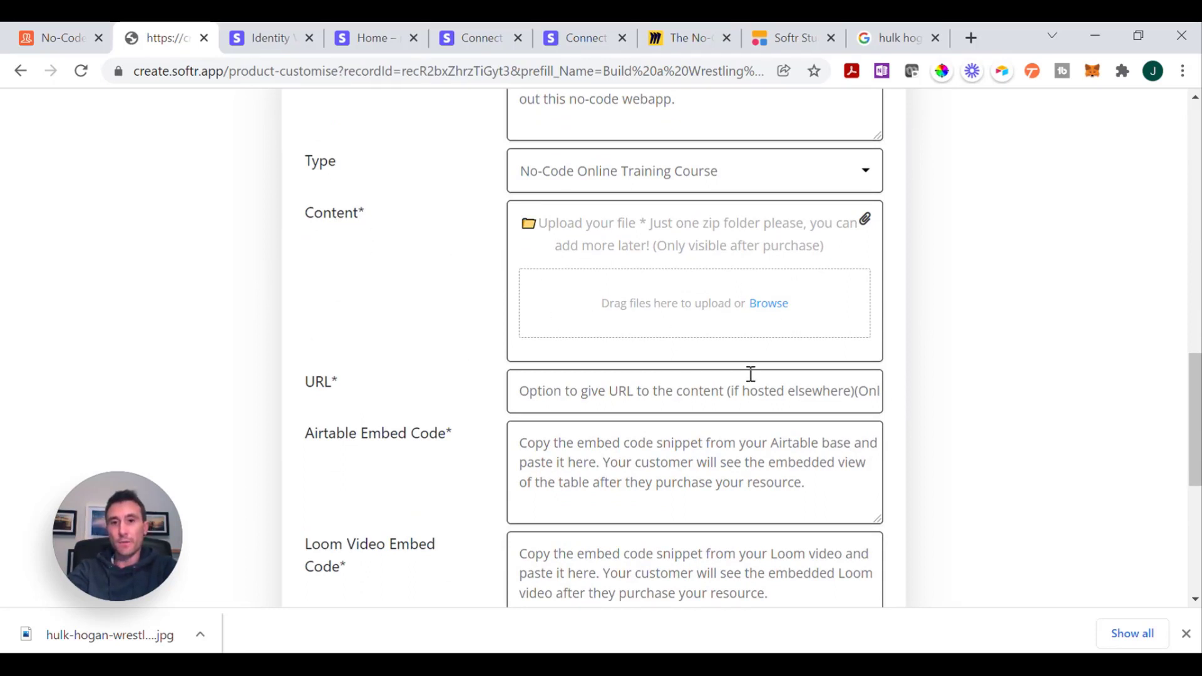
pyautogui.scroll(-1, 648, 451)
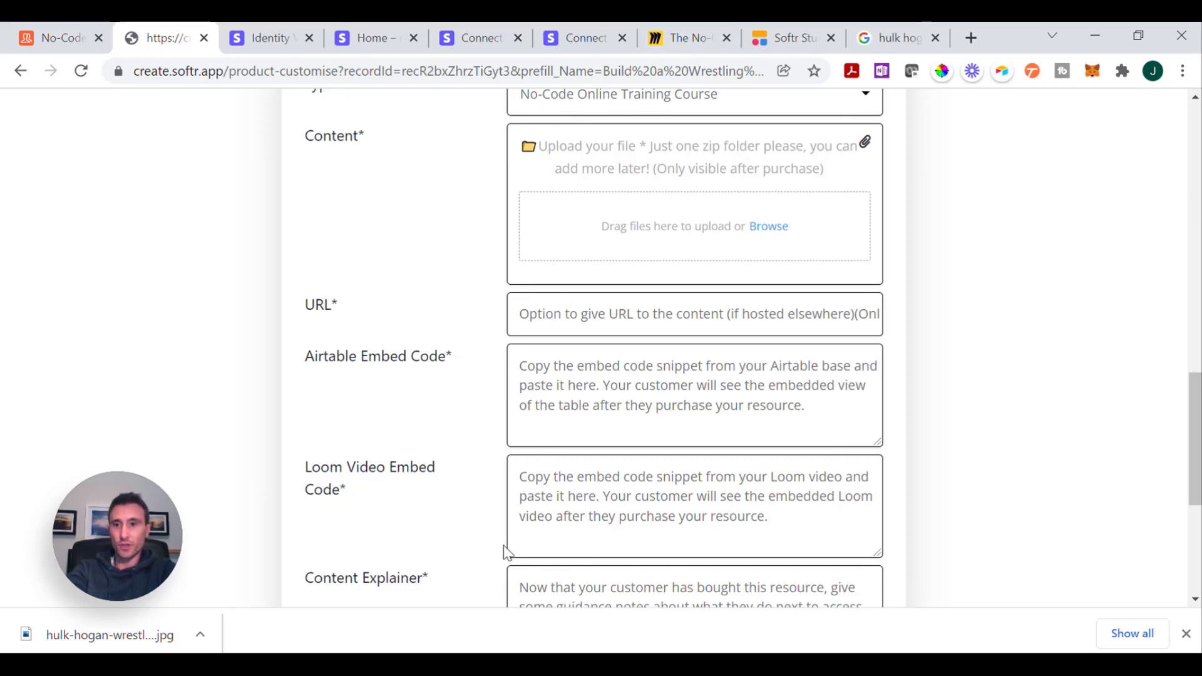
pyautogui.scroll(-1, 623, 434)
pyautogui.scroll(-3, 622, 433)
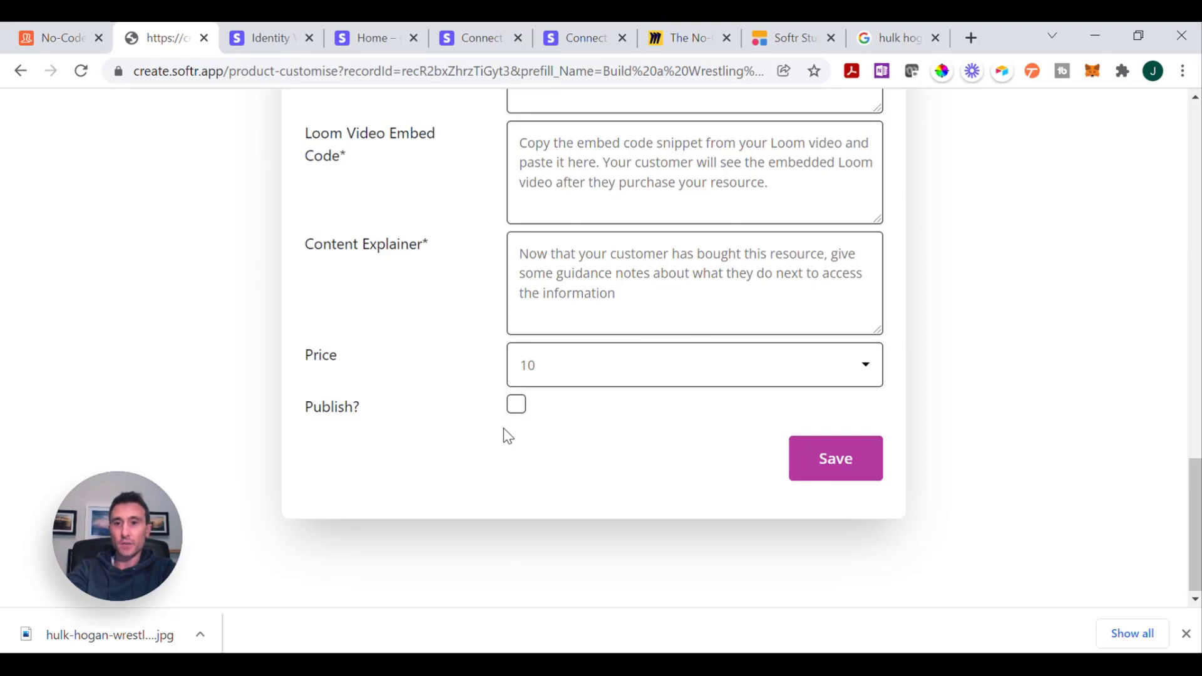
pyautogui.scroll(15, 507, 437)
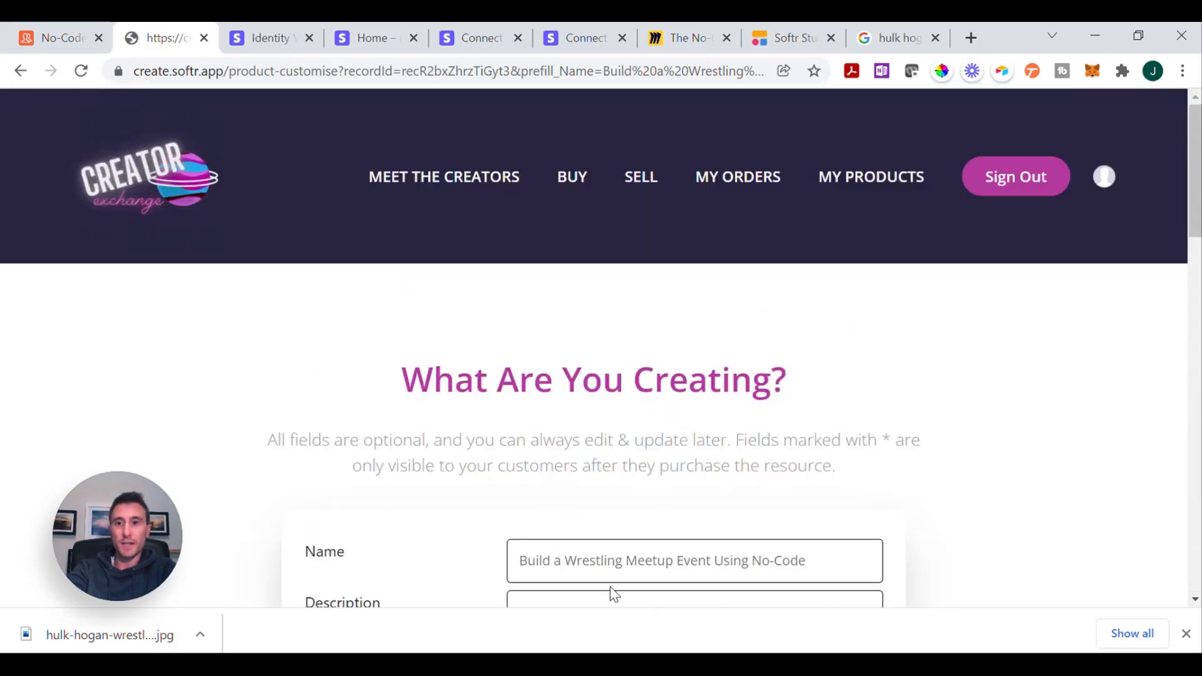
# - Review the completed customisation form from name, description and cover through summary and type to price and publish option
pyautogui.scroll(-15, 614, 595)
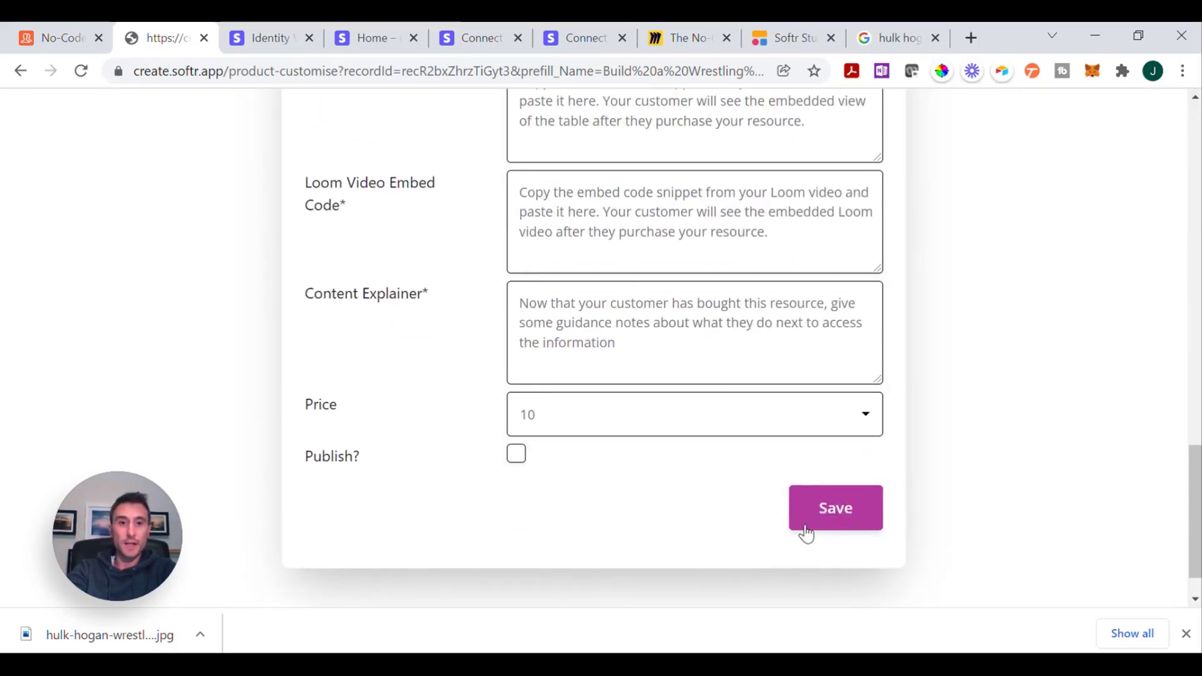
pyautogui.scroll(12, 682, 472)
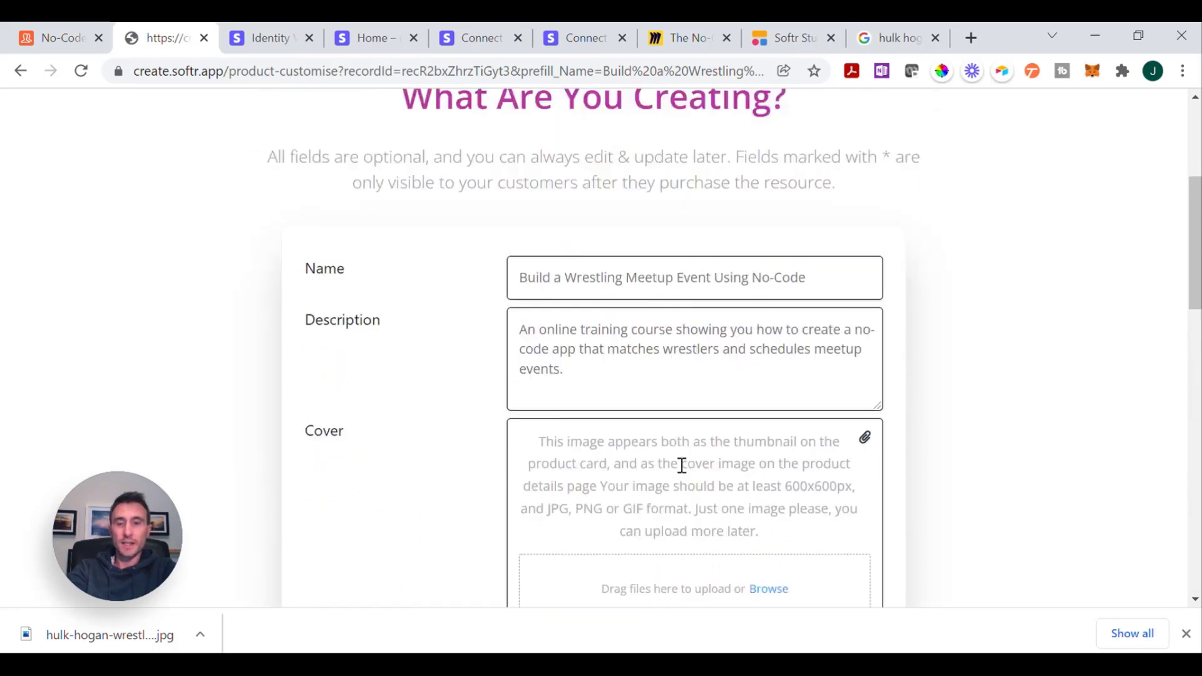
pyautogui.scroll(5, 681, 466)
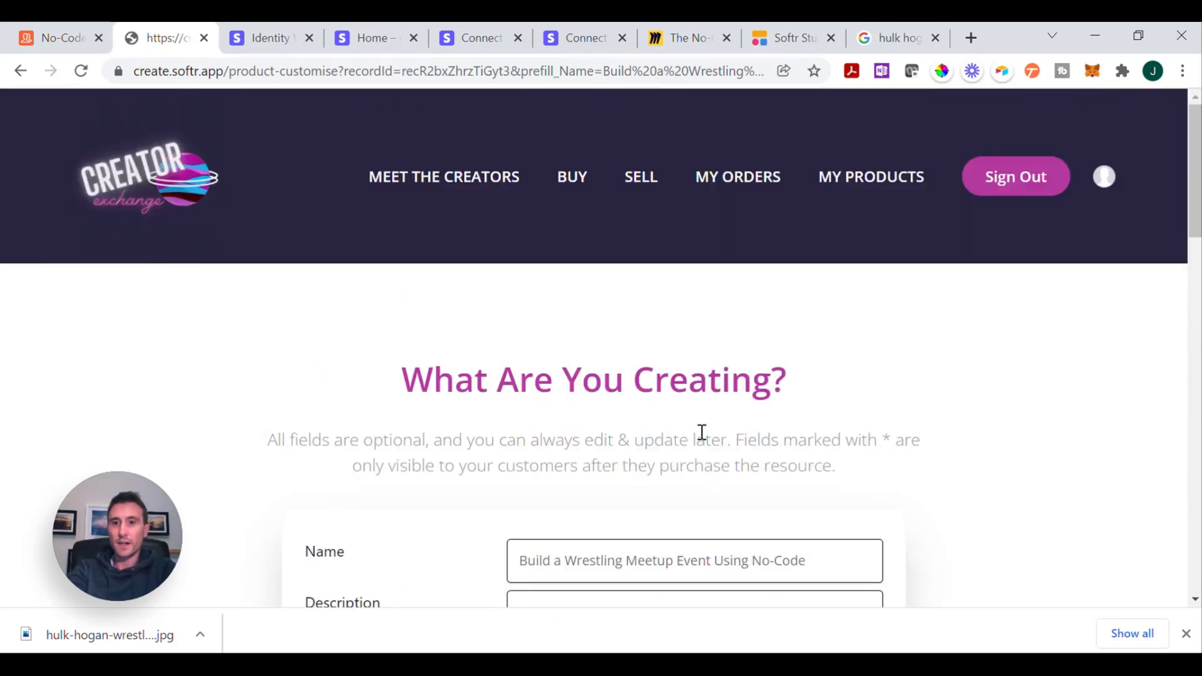
pyautogui.scroll(-2, 702, 432)
pyautogui.scroll(2, 376, 341)
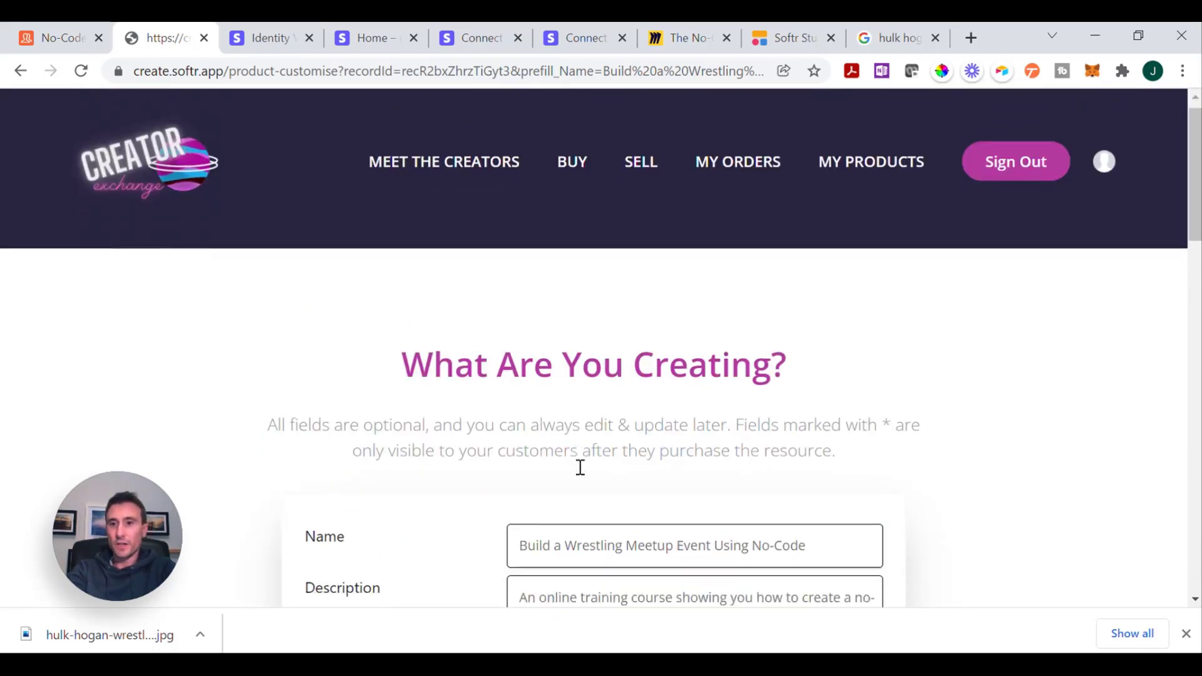
pyautogui.scroll(-20, 641, 487)
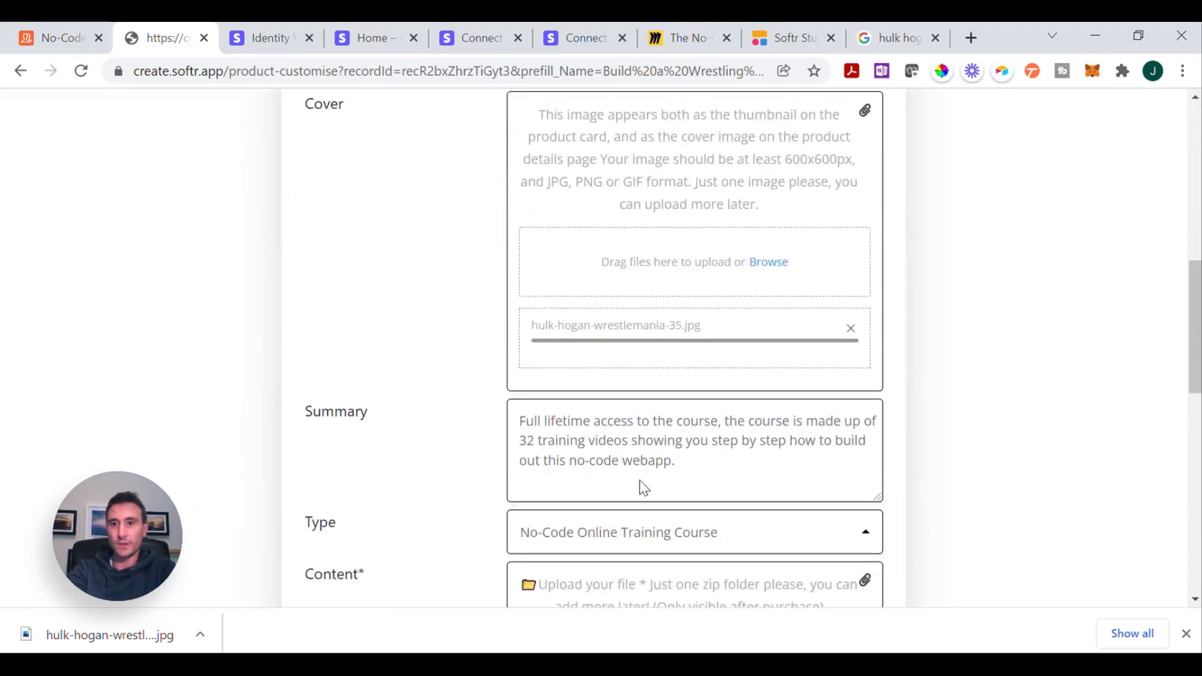
pyautogui.scroll(18, 641, 482)
pyautogui.scroll(4, 641, 480)
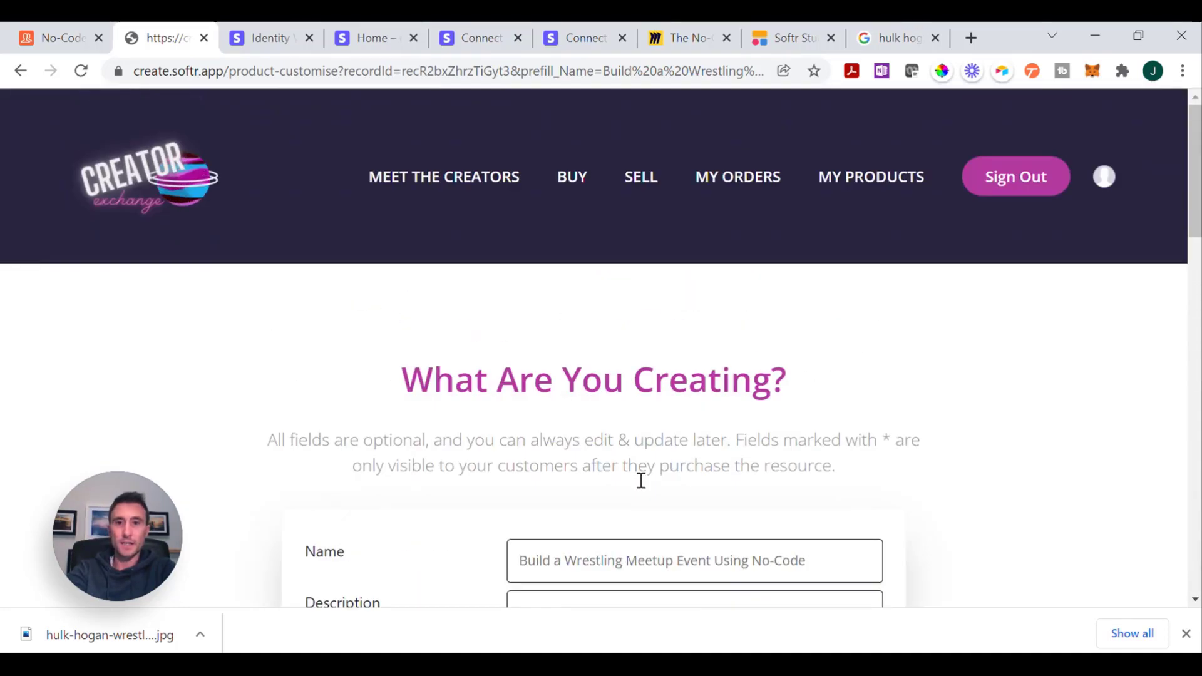
# - Mark the wrestling meetup product for publishing and save its customisation form
pyautogui.scroll(-18, 640, 480)
pyautogui.scroll(10, 640, 480)
pyautogui.scroll(-11, 638, 477)
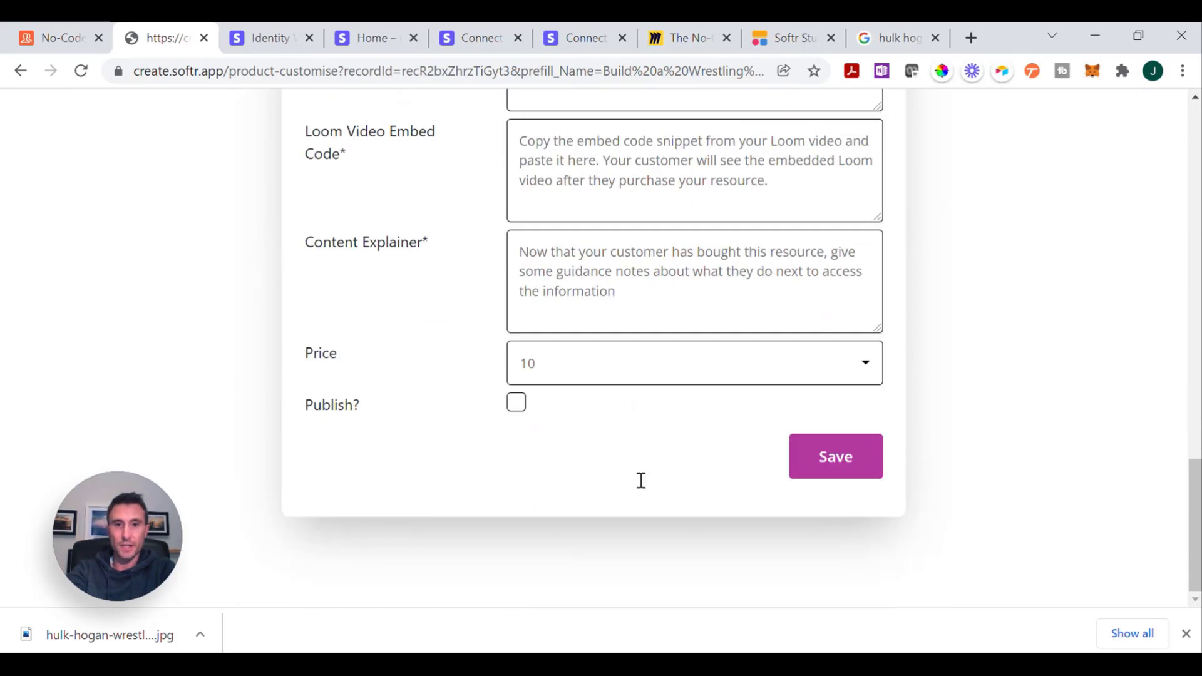
pyautogui.click(516, 403)
pyautogui.click(838, 462)
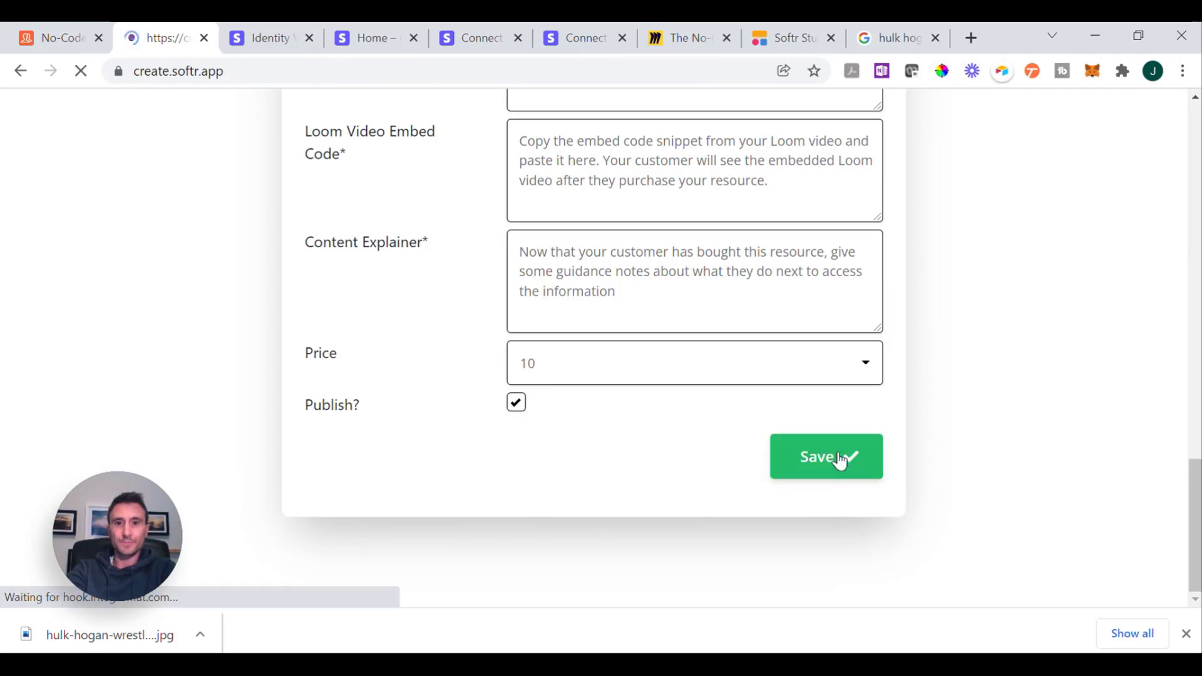
# - Examine the product's card under Products I Sell, covering cover image, price, type, creator and status, and dismiss the downloads bar
pyautogui.scroll(-12, 839, 460)
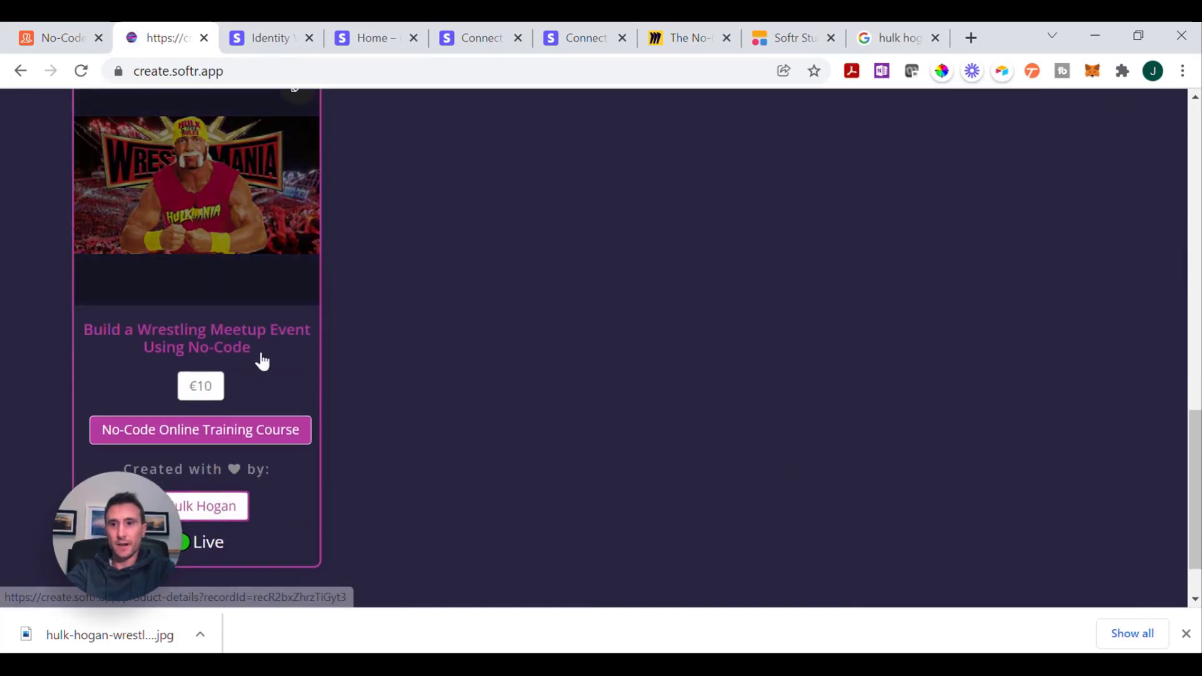
pyautogui.scroll(5, 281, 358)
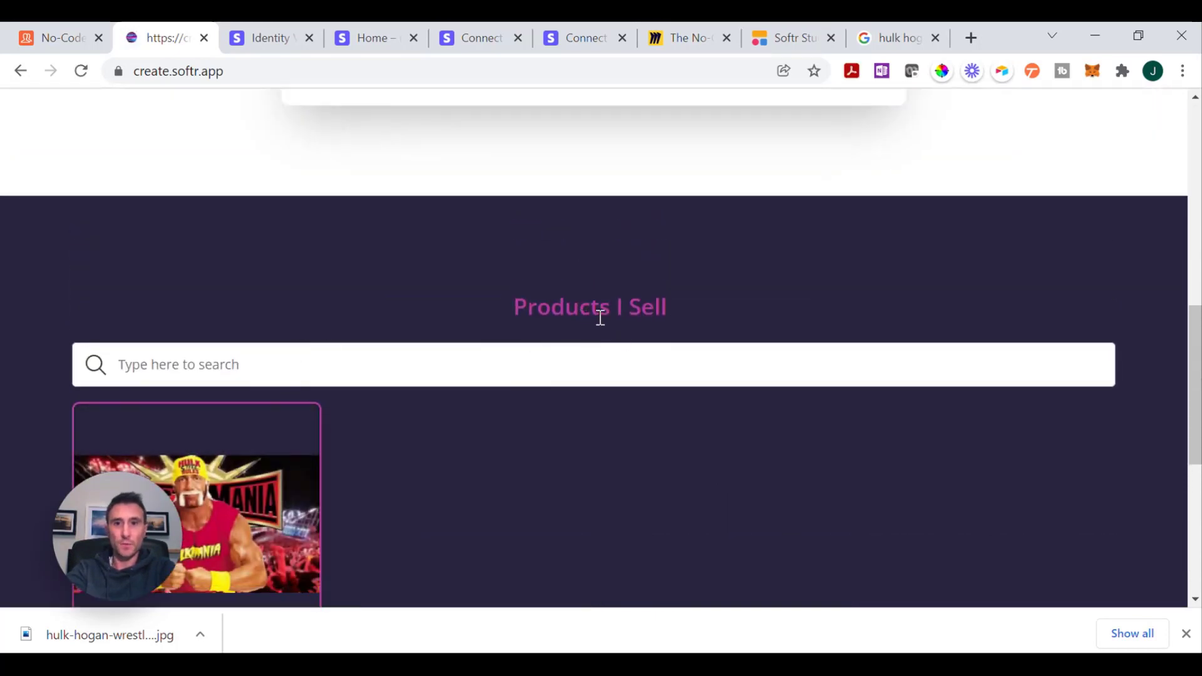
pyautogui.scroll(-6, 212, 432)
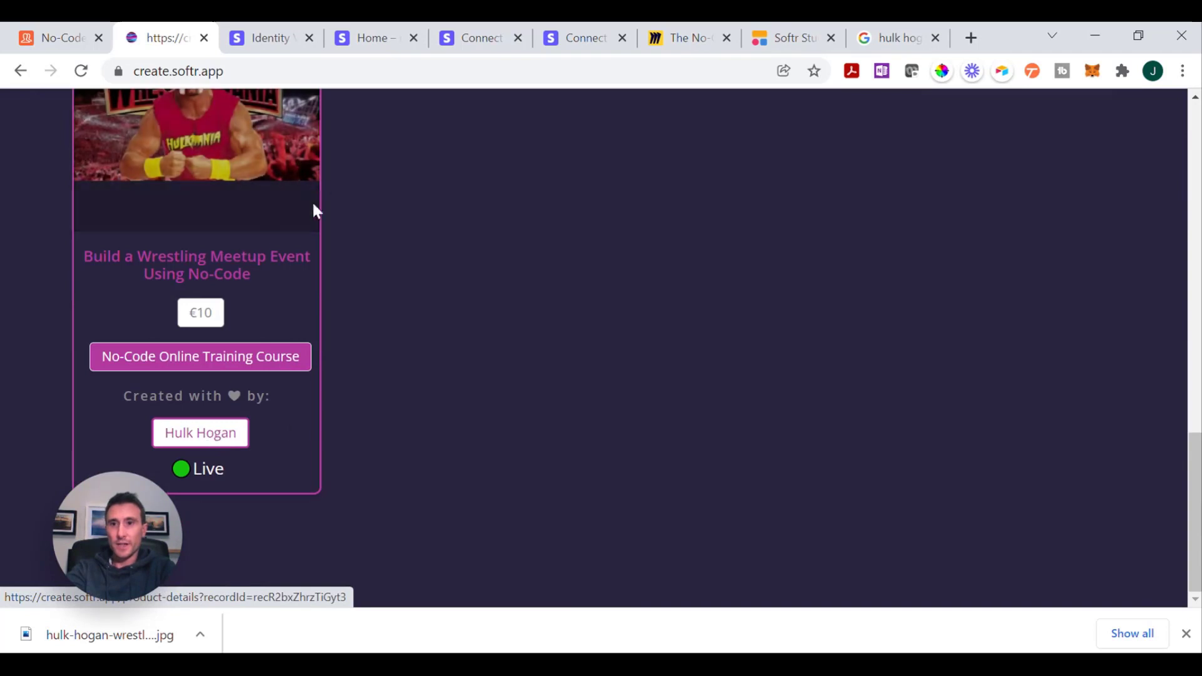
pyautogui.scroll(2, 315, 211)
pyautogui.scroll(-2, 288, 269)
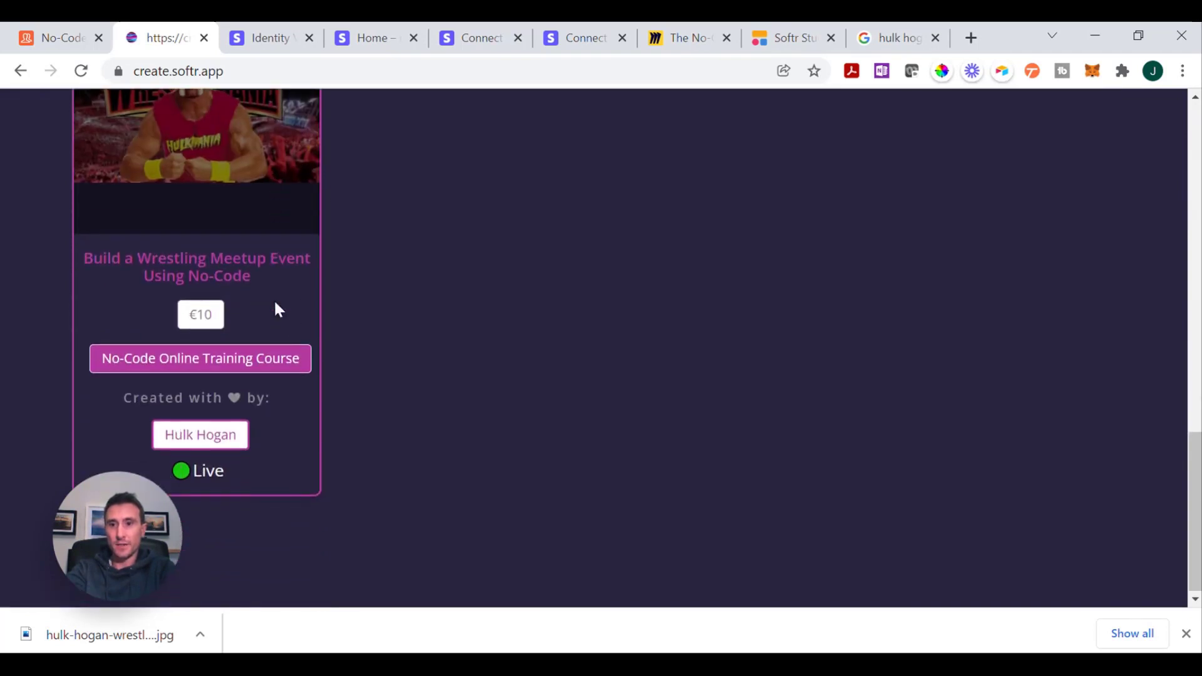
pyautogui.scroll(2, 289, 243)
pyautogui.scroll(-2, 262, 379)
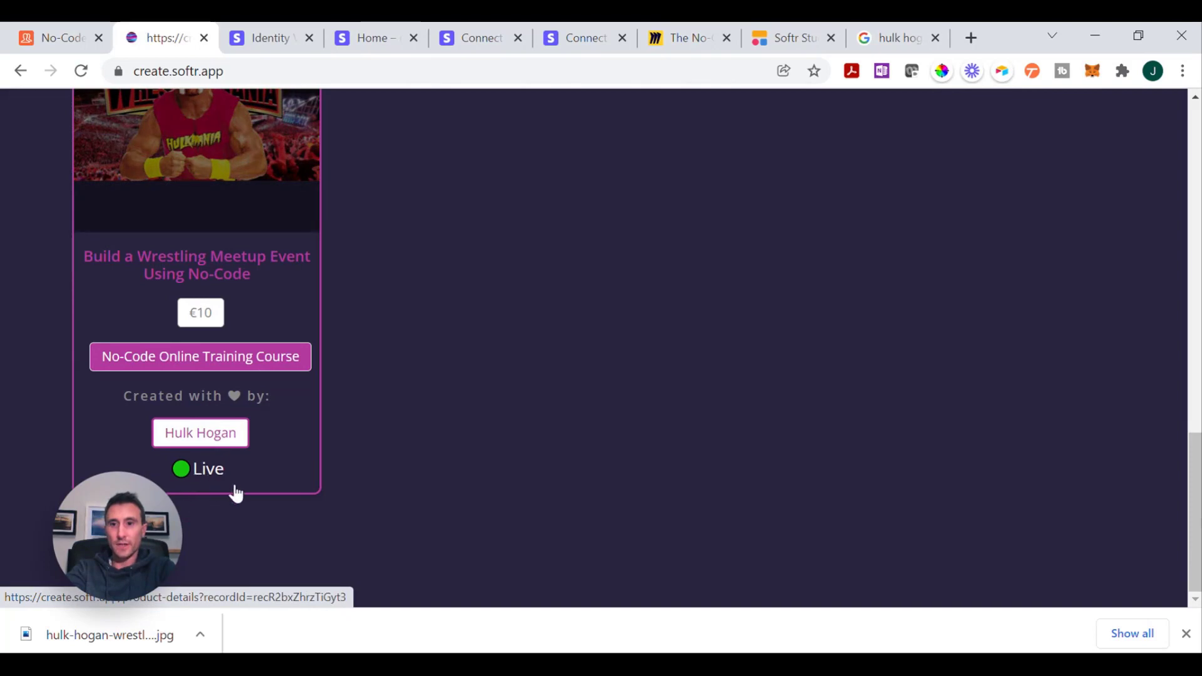
pyautogui.scroll(2, 249, 428)
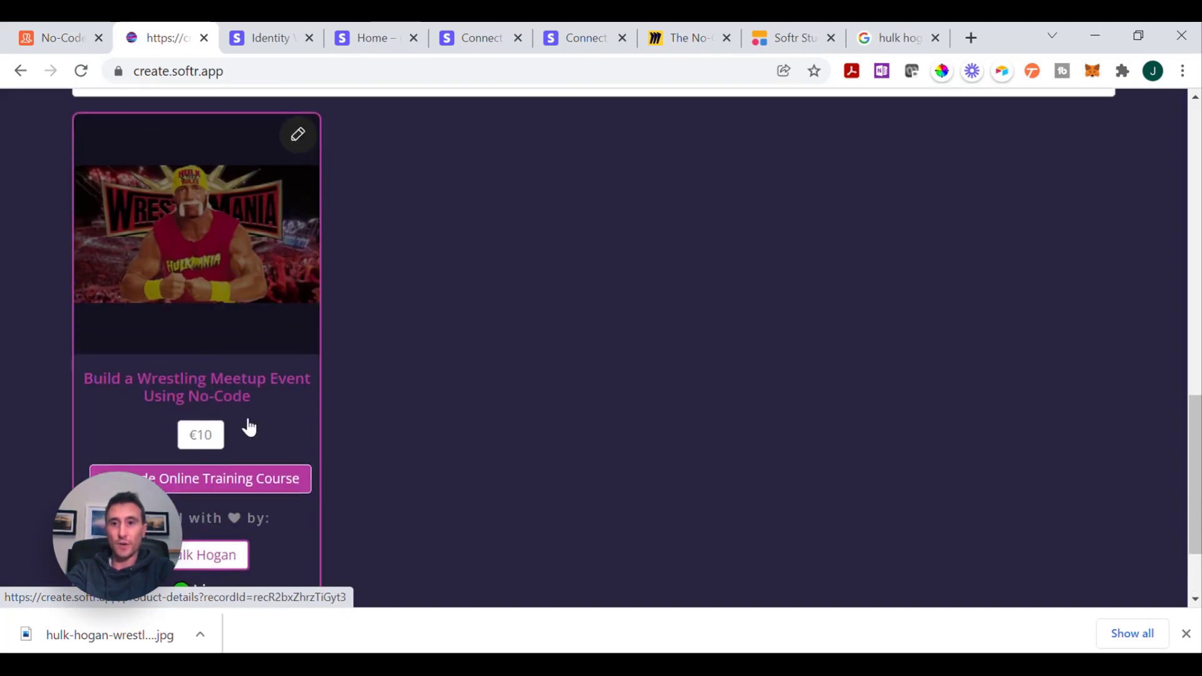
pyautogui.click(1185, 633)
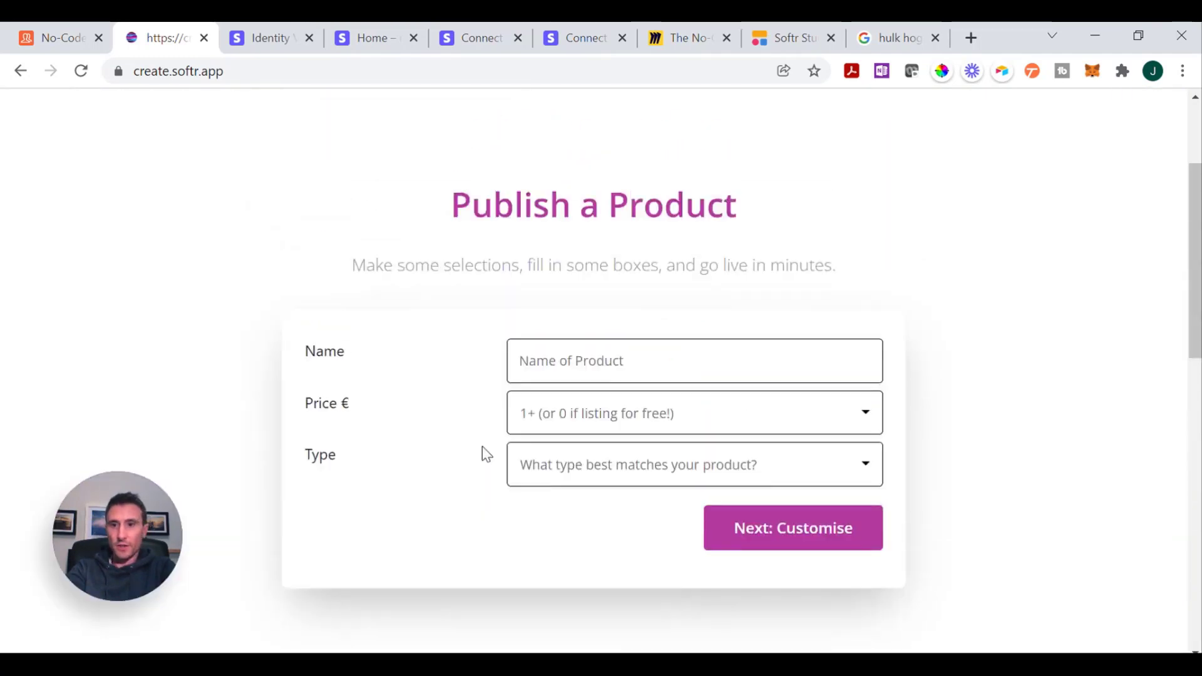
# - Recheck the Publish a Product form and the product listing below it, and sign out of the creator account
pyautogui.scroll(3, 485, 451)
pyautogui.scroll(-10, 484, 447)
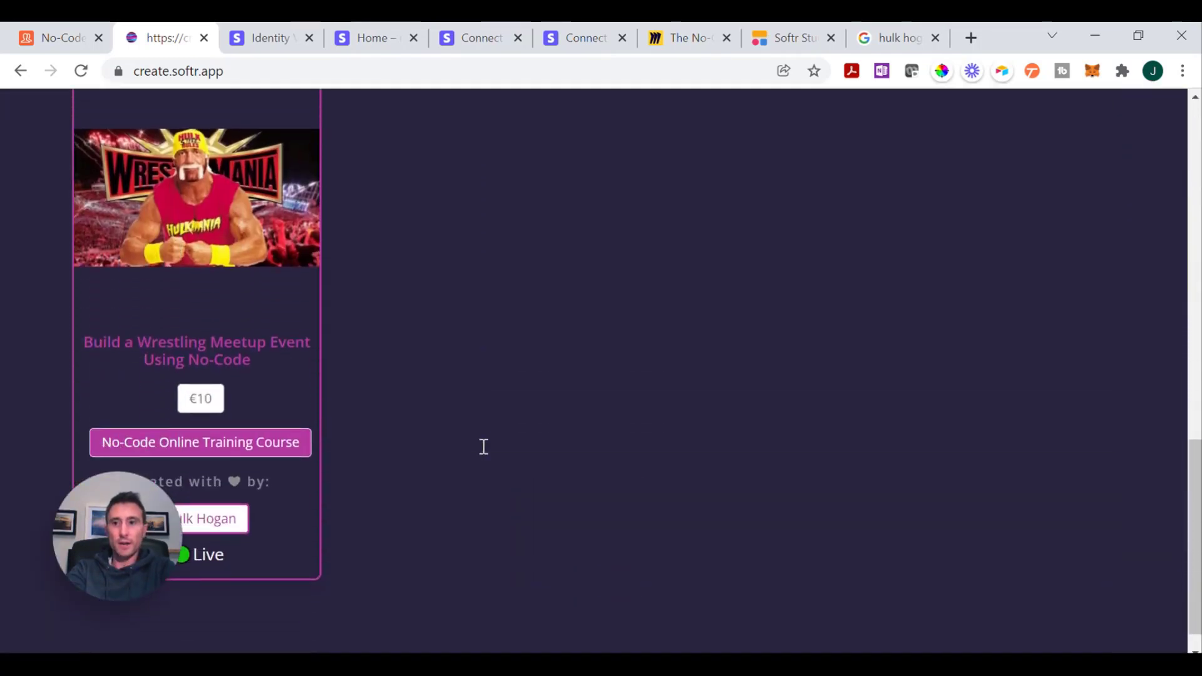
pyautogui.scroll(-1, 484, 447)
pyautogui.scroll(2, 485, 451)
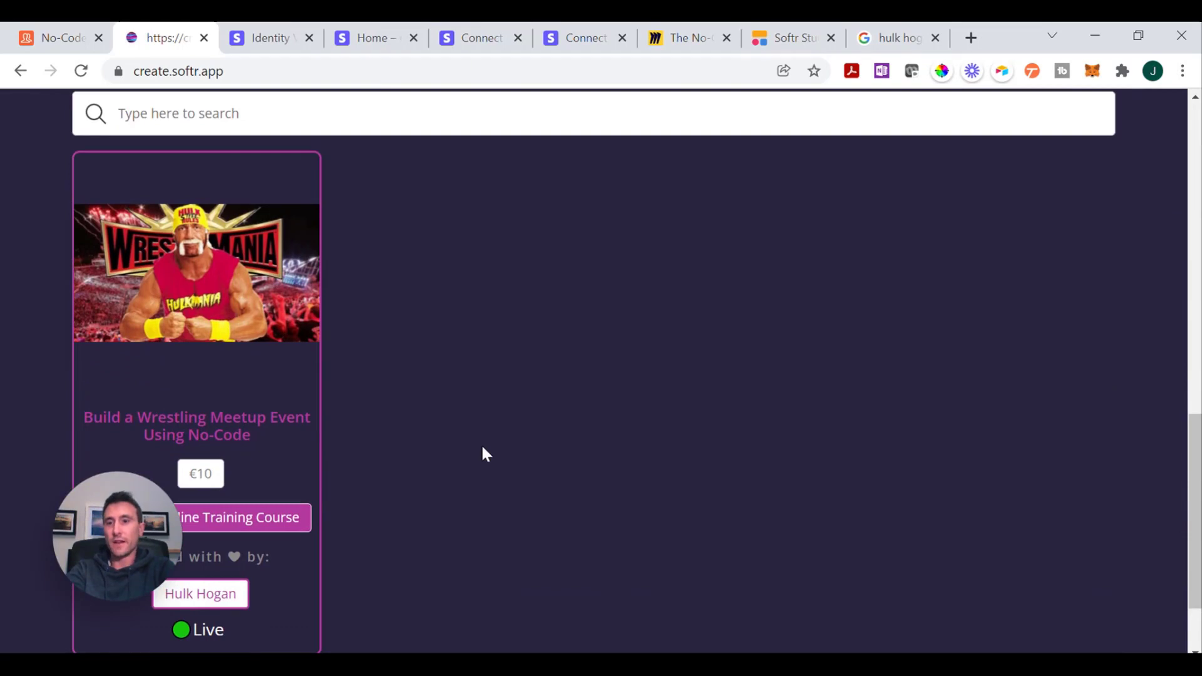
pyautogui.scroll(2, 486, 454)
pyautogui.scroll(-3, 243, 454)
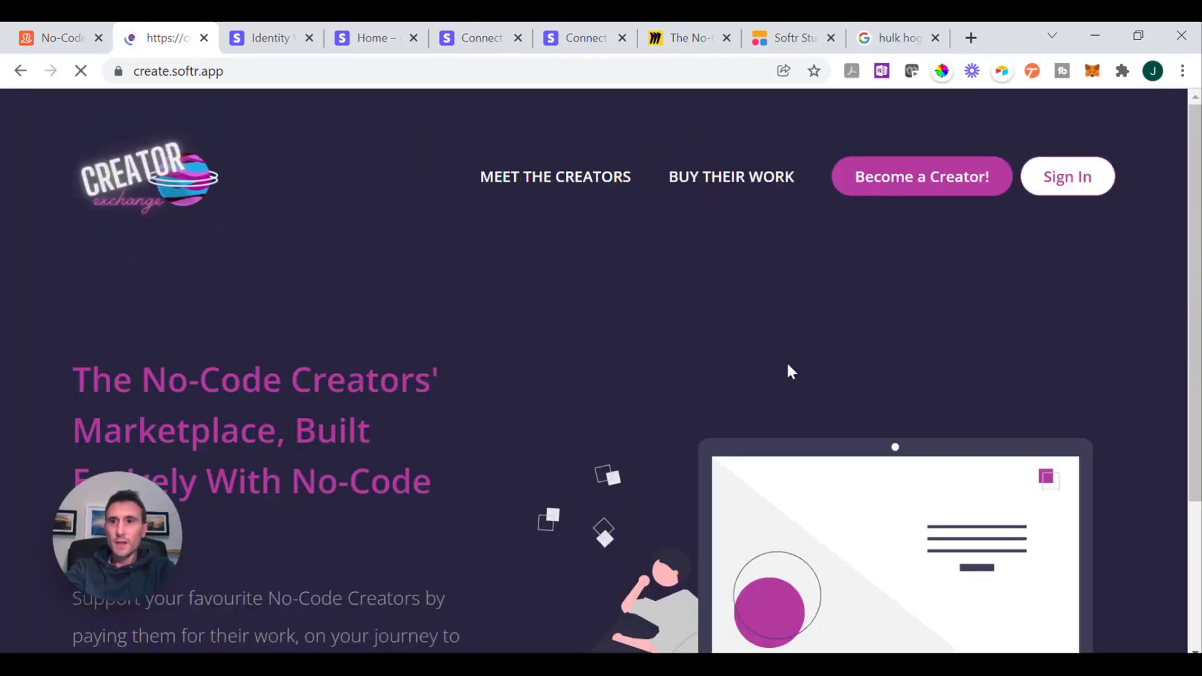
# - Look over the marketplace home page as a signed-out visitor and view the list of creators
pyautogui.scroll(-3, 789, 370)
pyautogui.scroll(3, 790, 370)
pyautogui.scroll(-3, 520, 434)
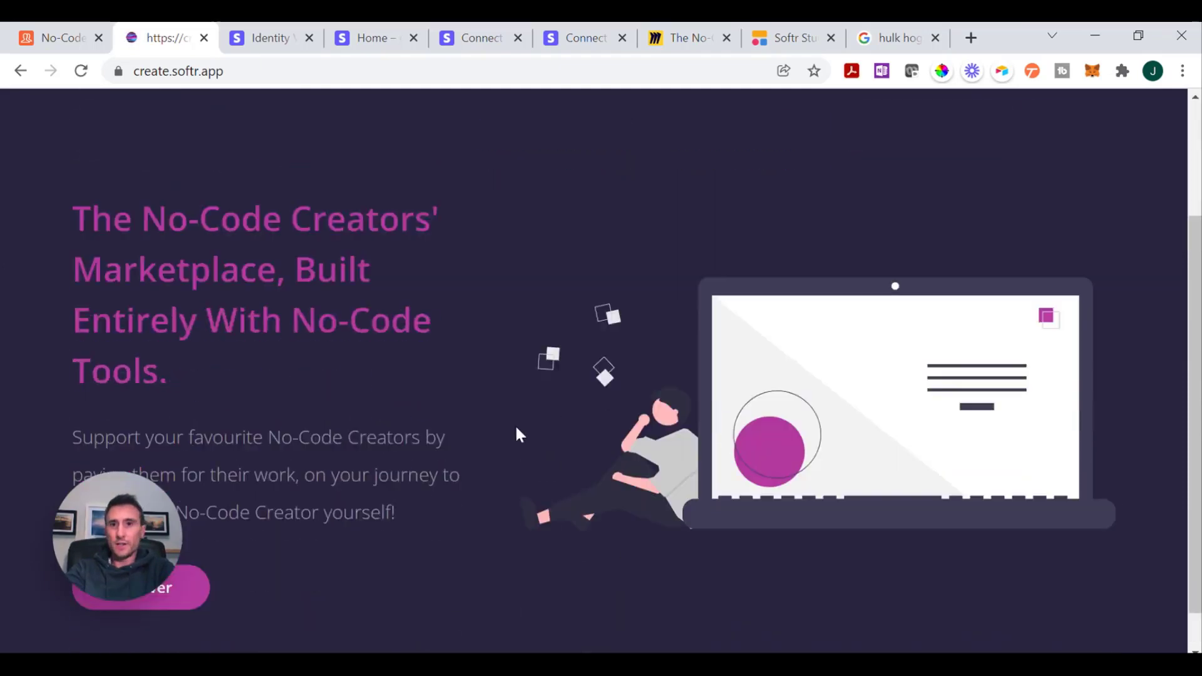
pyautogui.scroll(3, 519, 434)
pyautogui.click(531, 181)
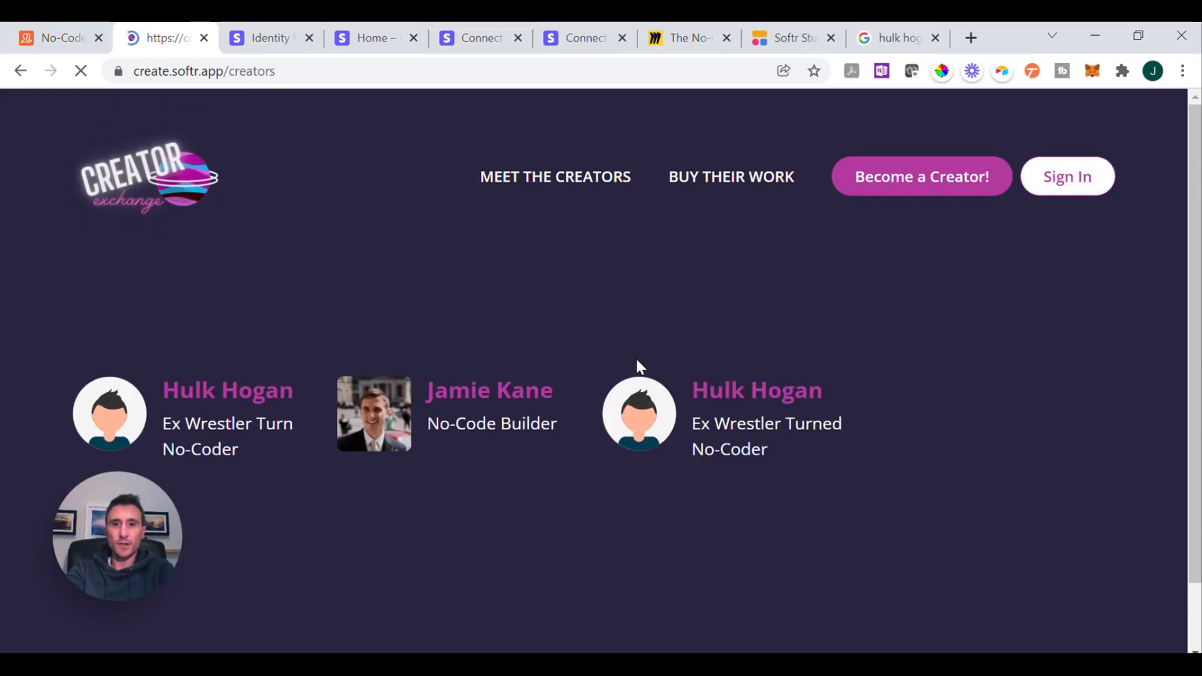
pyautogui.scroll(-1, 635, 359)
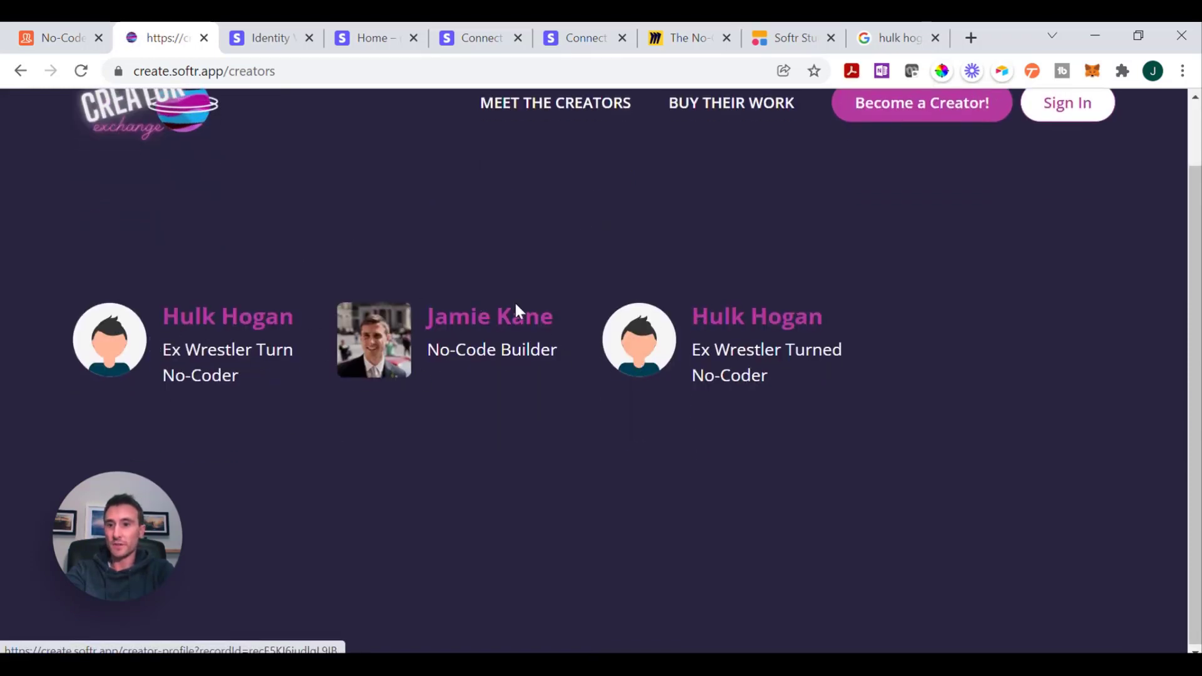
pyautogui.scroll(1, 510, 349)
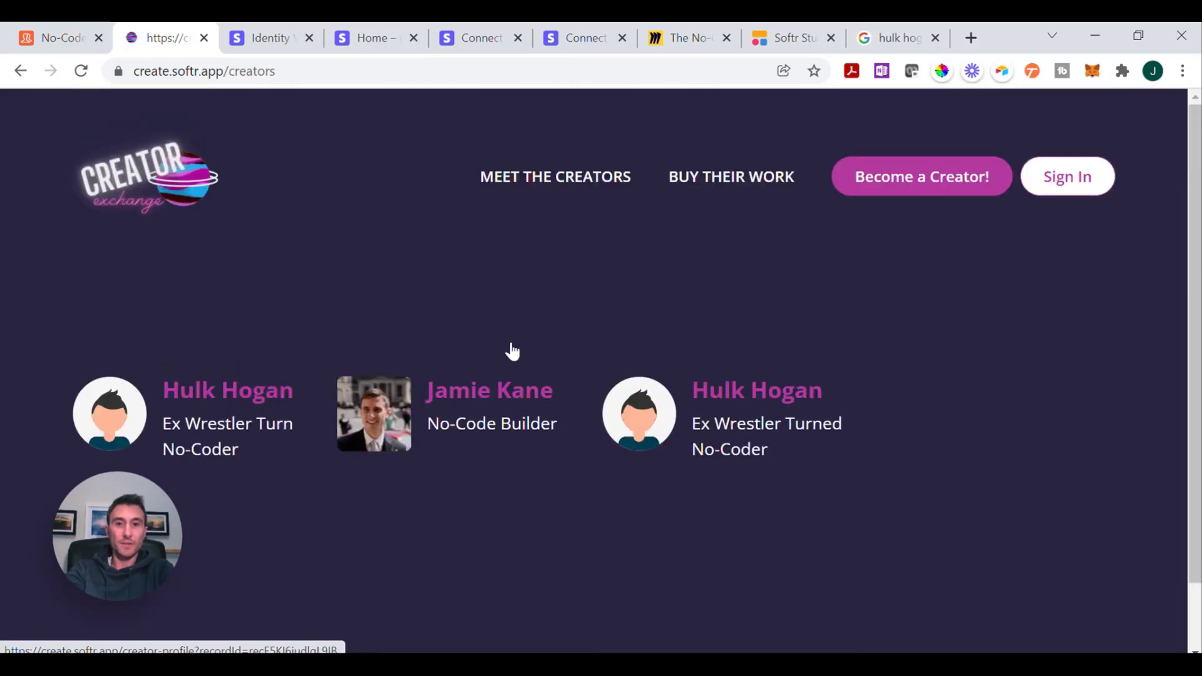
# - Browse the creators' products for sale and start buying "Build a Wrestling Meetup Event Using No-Code"
pyautogui.click(700, 183)
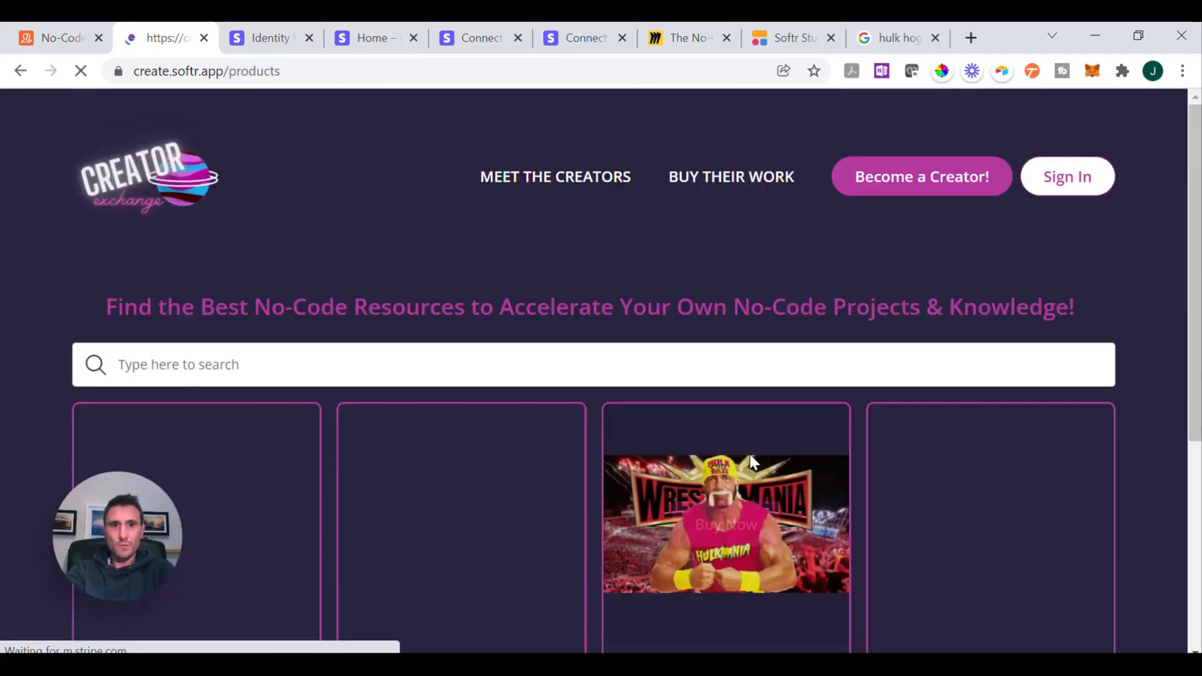
pyautogui.scroll(-4, 757, 300)
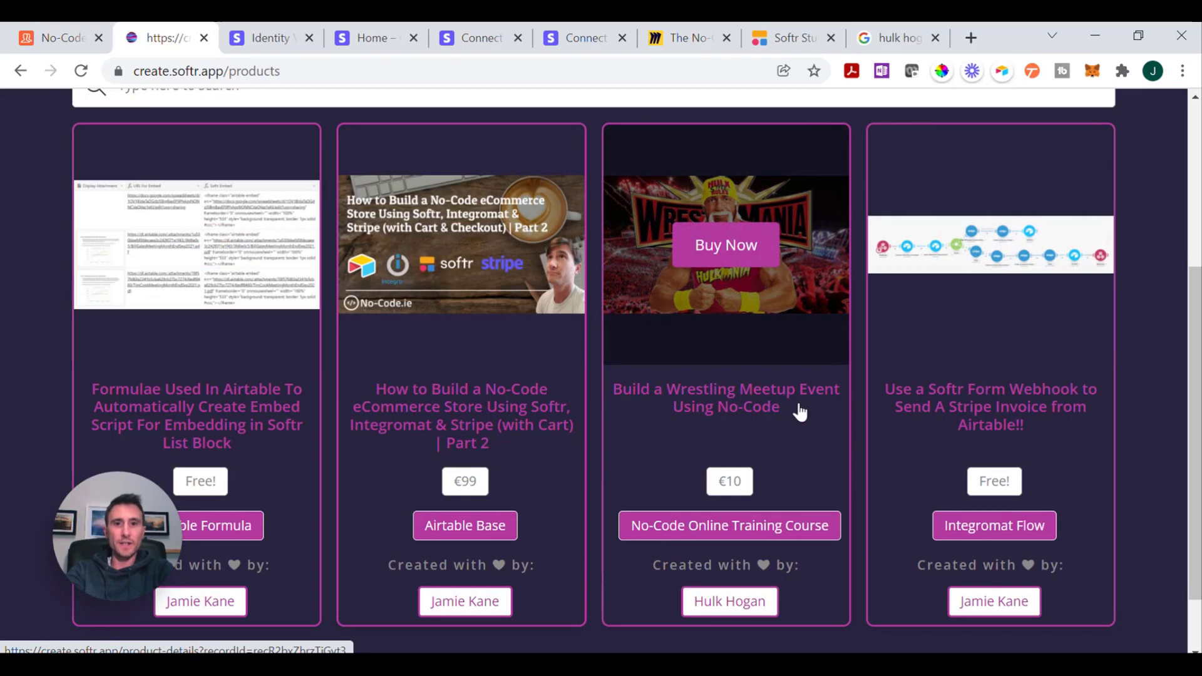
pyautogui.scroll(-1, 800, 412)
pyautogui.scroll(1, 798, 411)
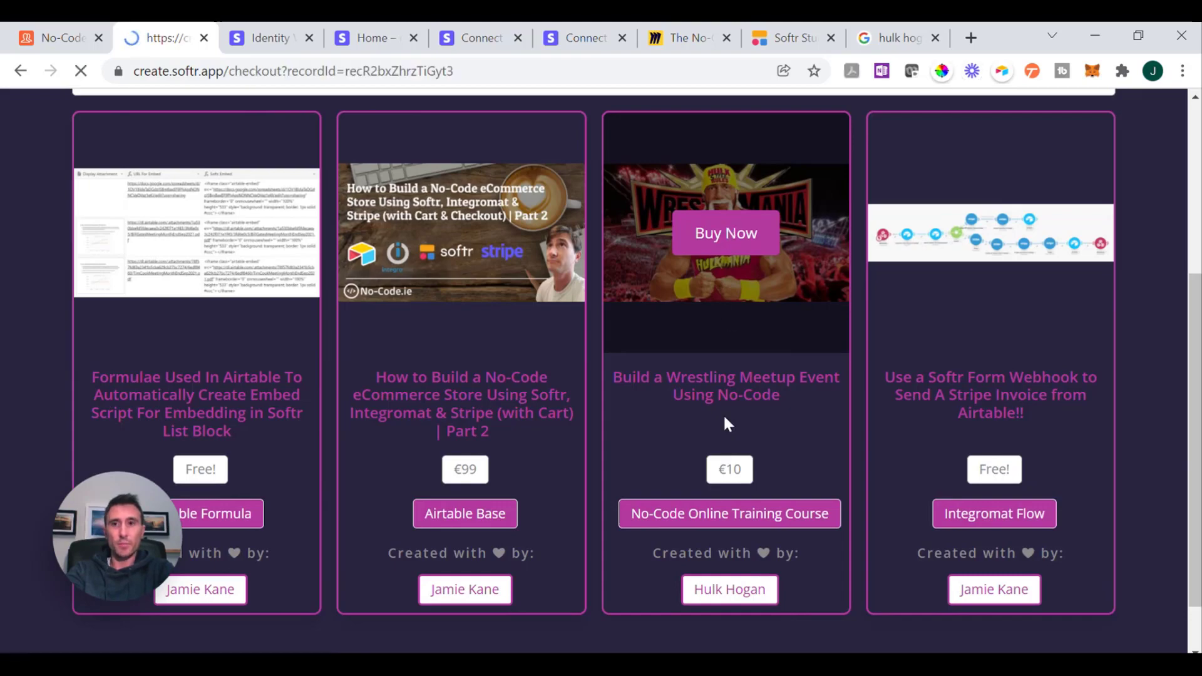
# - Examine the checkout page's layout, from the customer form to the product's title, image and price
pyautogui.scroll(-6, 773, 475)
pyautogui.scroll(-5, 773, 476)
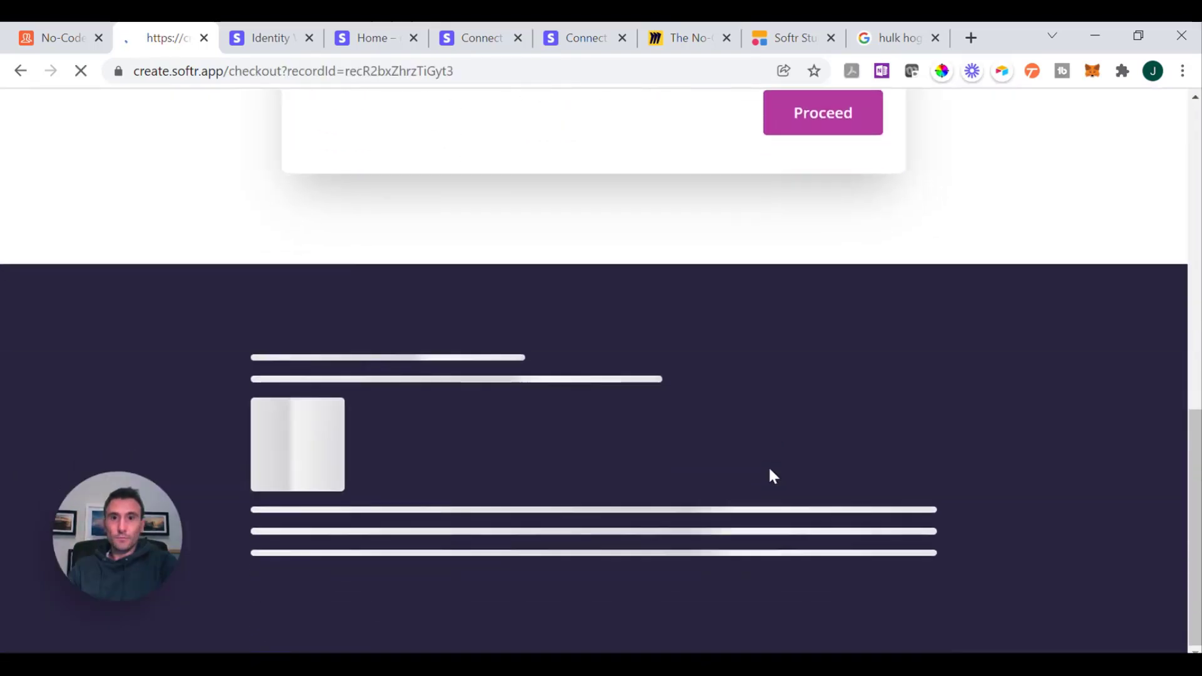
pyautogui.scroll(10, 773, 476)
pyautogui.scroll(-6, 773, 475)
pyautogui.scroll(-5, 773, 475)
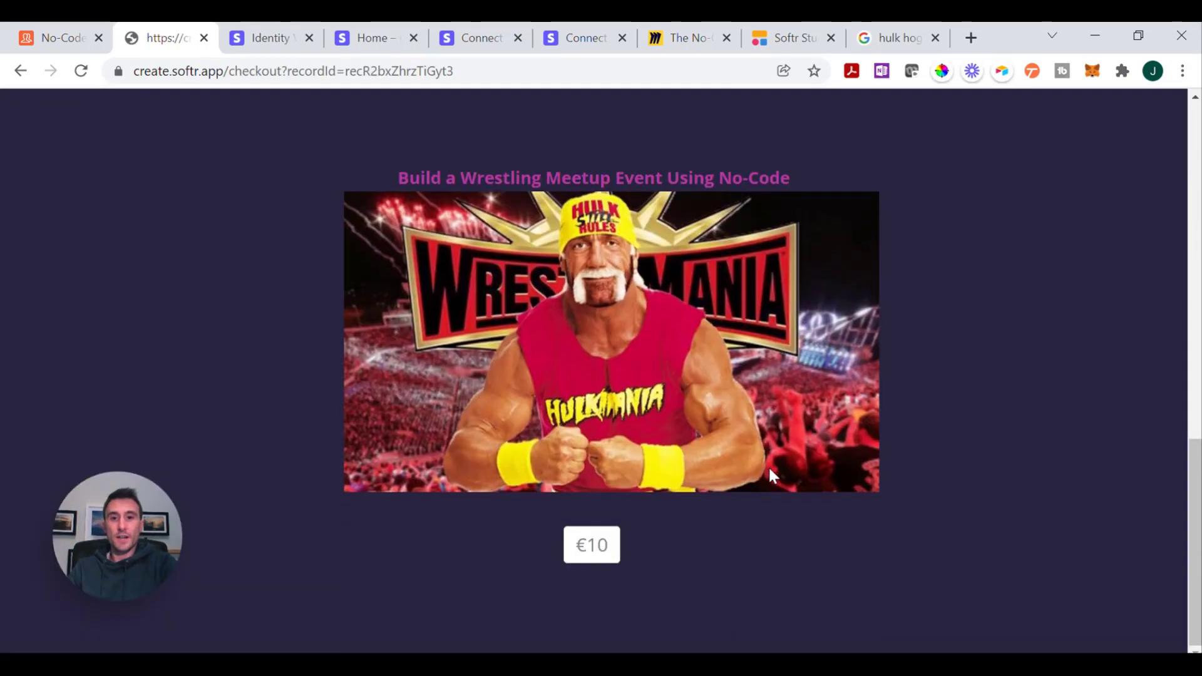
pyautogui.scroll(10, 773, 476)
pyautogui.scroll(-11, 773, 476)
pyautogui.scroll(11, 771, 473)
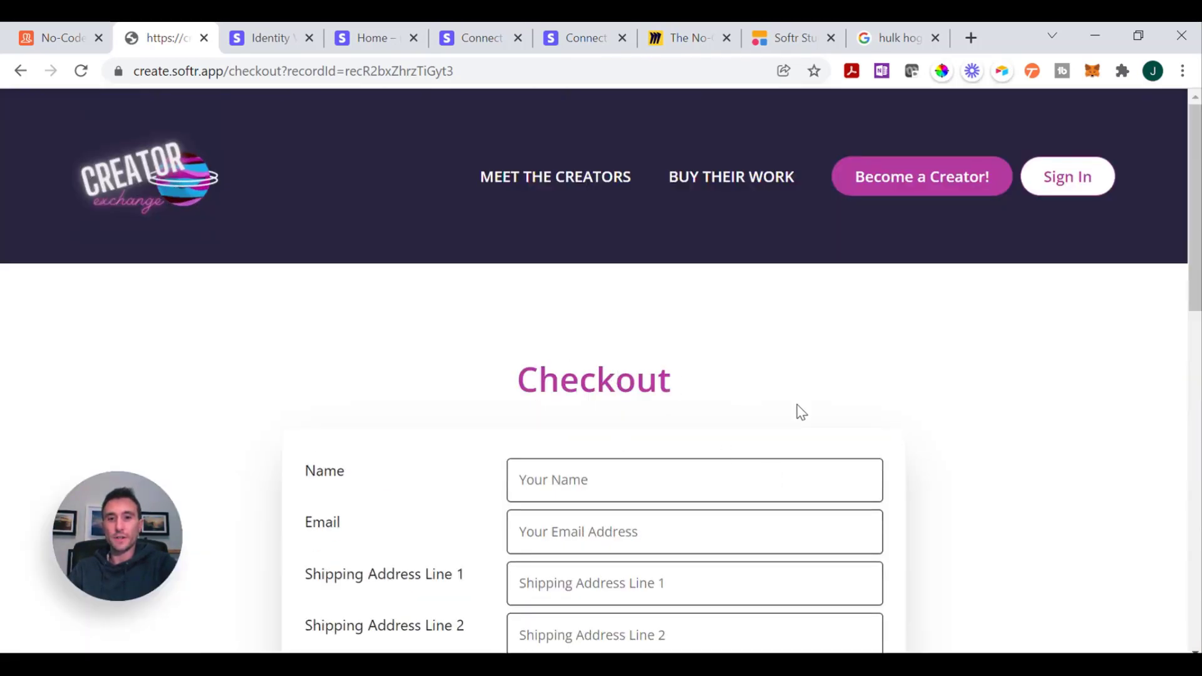
# - Review the checkout form's name, email and shipping address fields, and compare them with the product summary below
pyautogui.scroll(-3, 799, 411)
pyautogui.scroll(3, 799, 411)
pyautogui.scroll(-3, 800, 411)
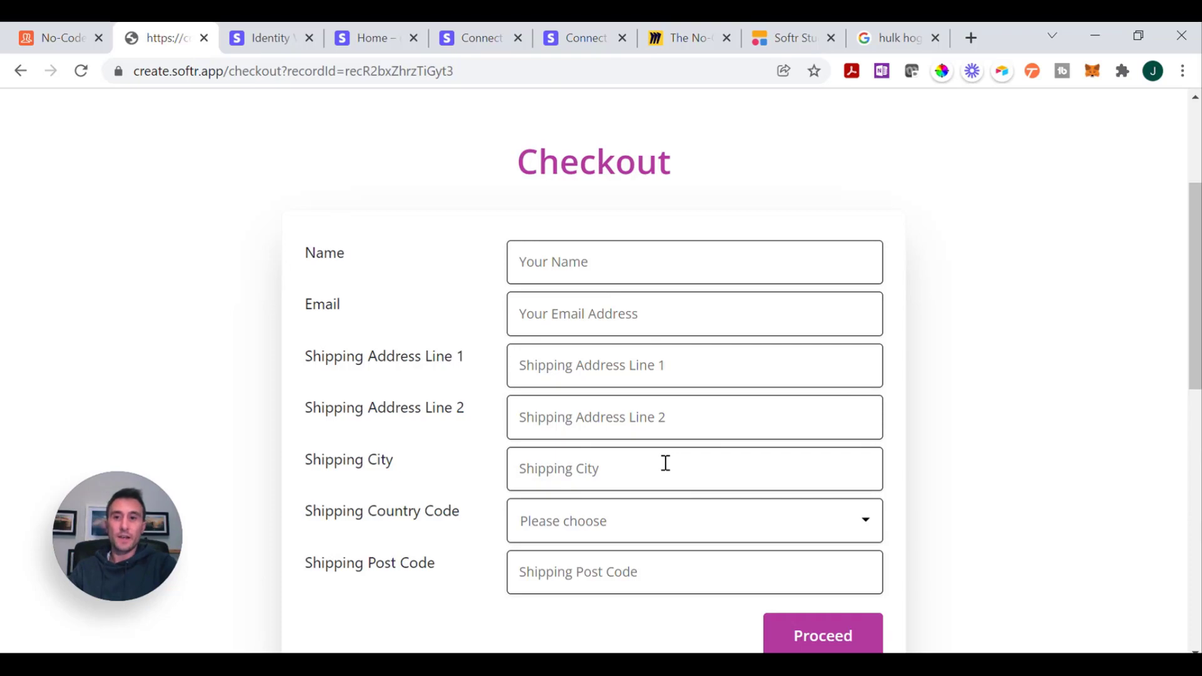
pyautogui.scroll(3, 666, 463)
pyautogui.scroll(-10, 665, 463)
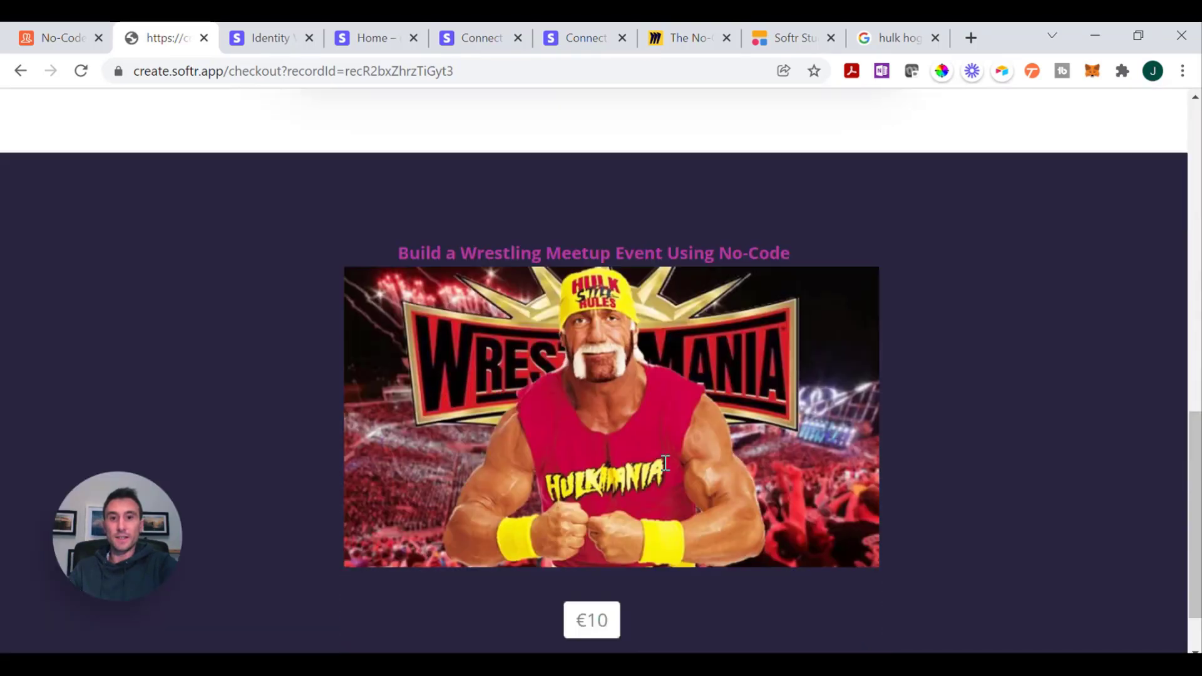
pyautogui.scroll(10, 556, 352)
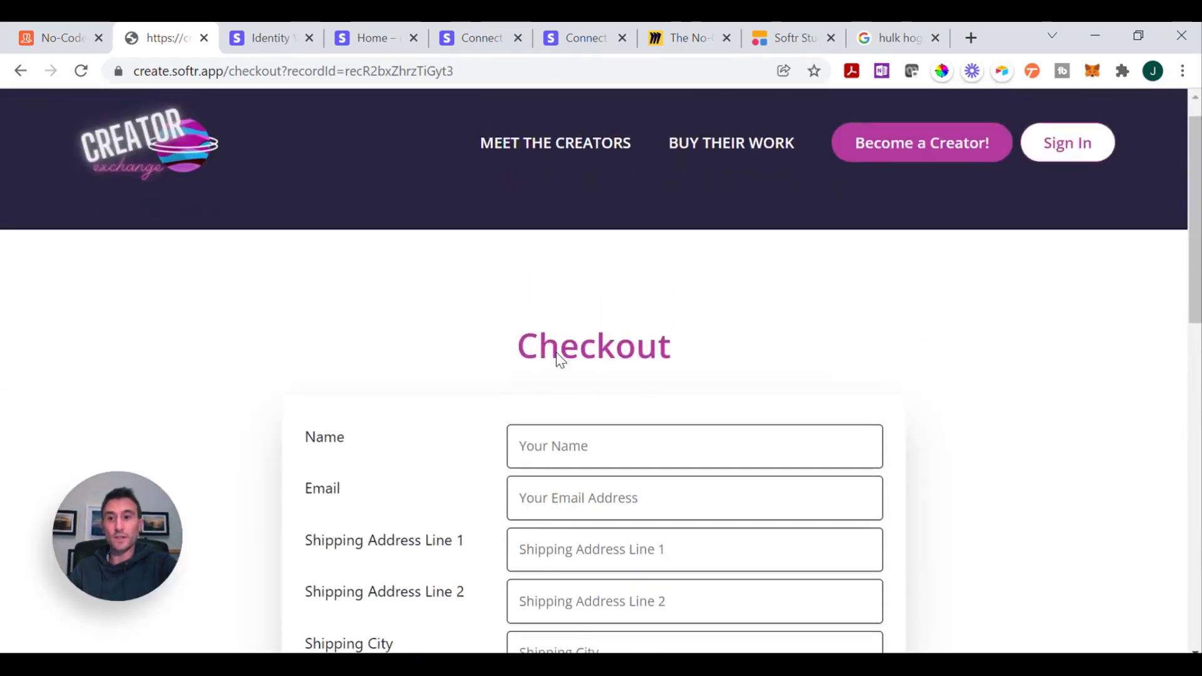
pyautogui.scroll(-2, 557, 352)
pyautogui.scroll(3, 557, 352)
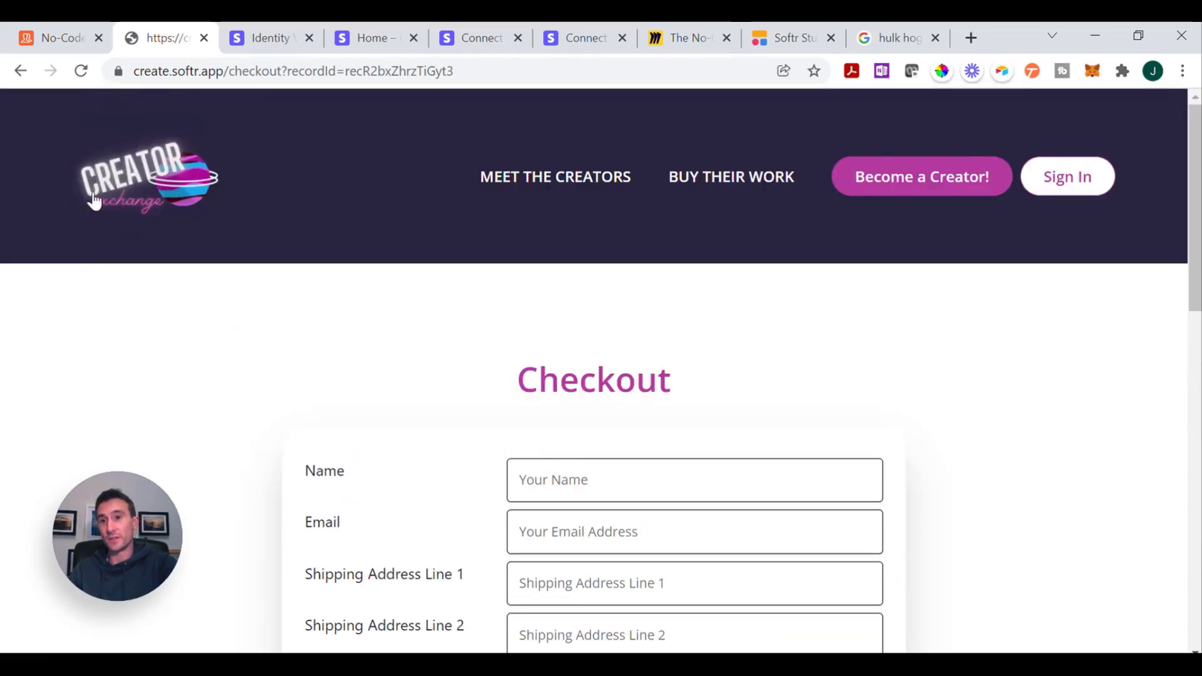
pyautogui.scroll(-10, 723, 560)
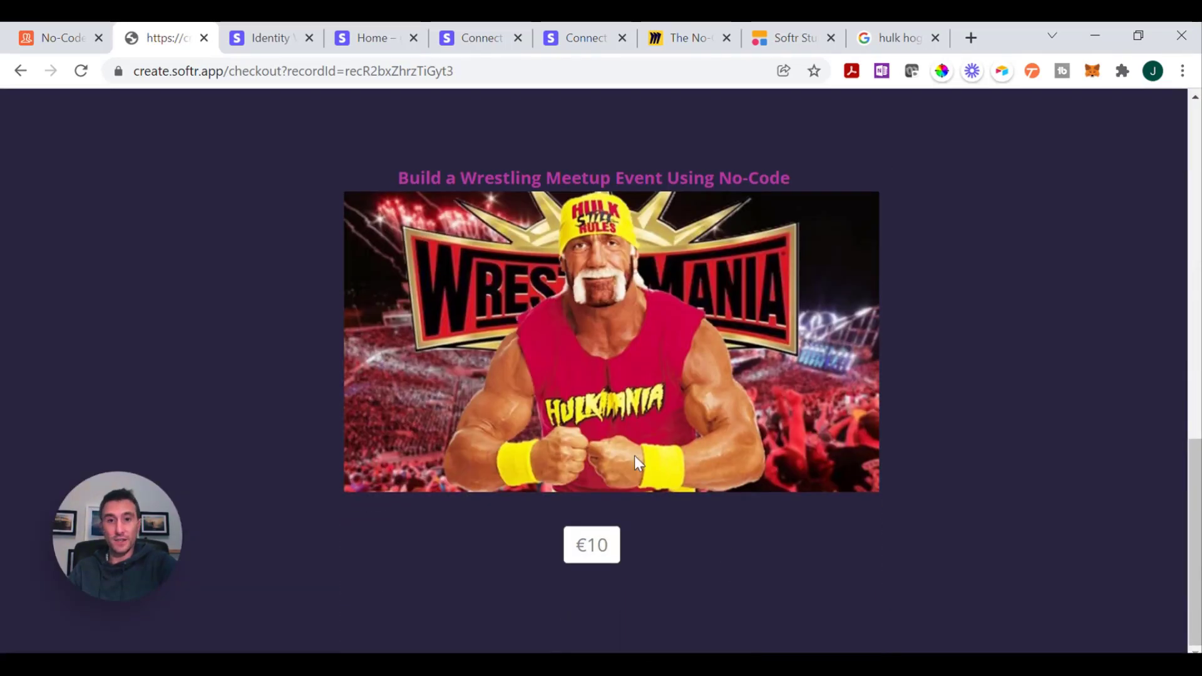
pyautogui.scroll(10, 573, 369)
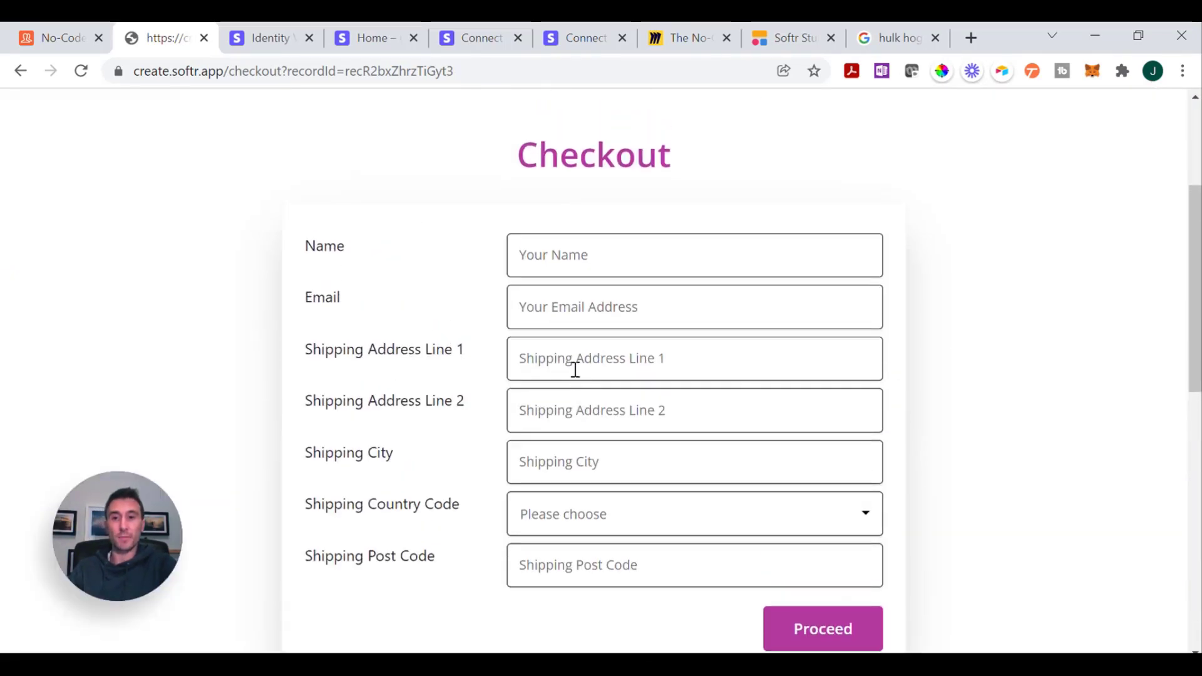
pyautogui.scroll(-1, 575, 369)
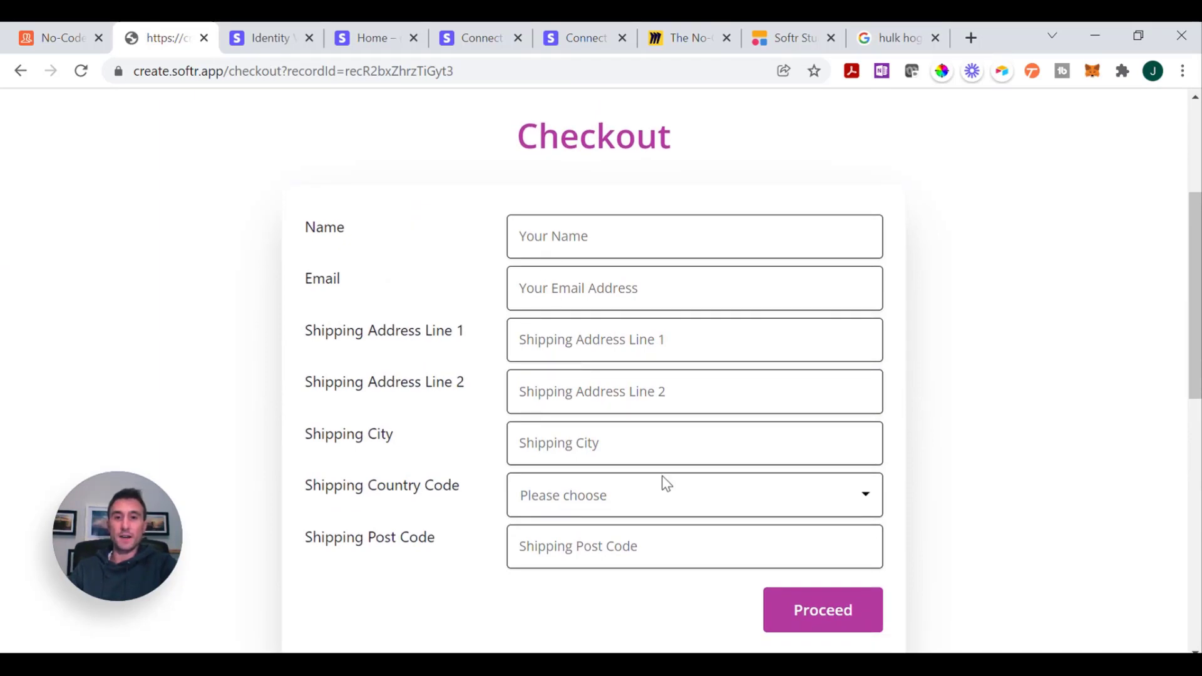
# - Look over the checkout page again, from the empty customer form down to the product image and price
pyautogui.scroll(10, 663, 479)
pyautogui.scroll(-9, 643, 408)
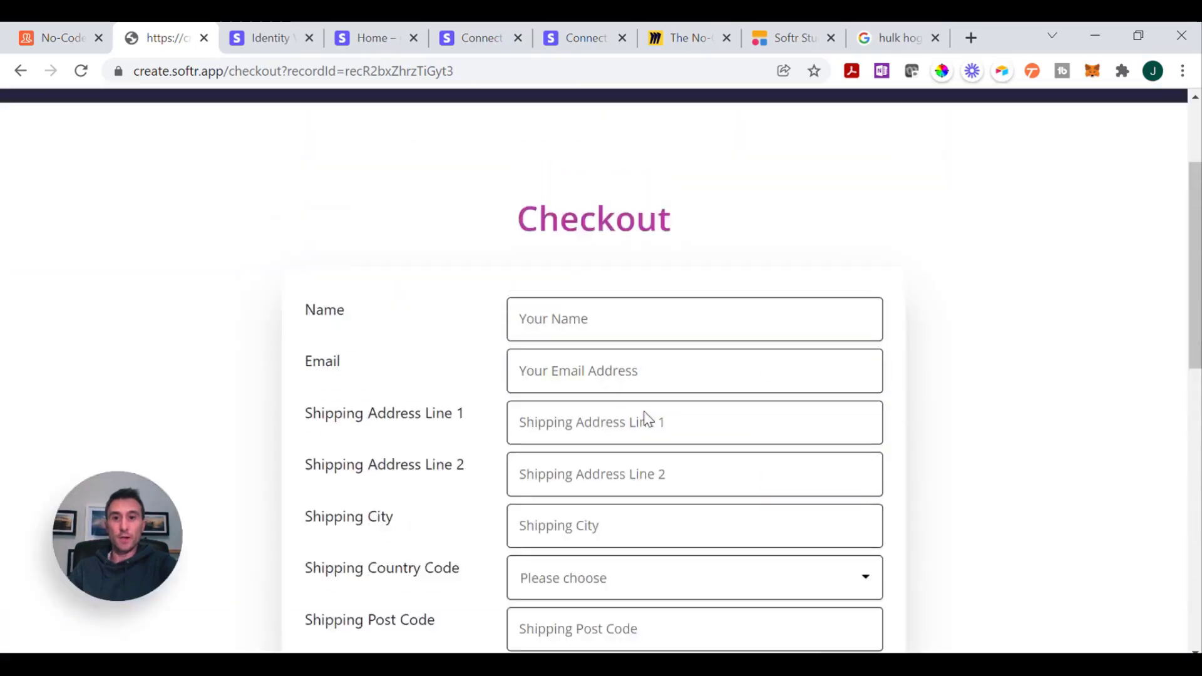
pyautogui.scroll(-12, 643, 414)
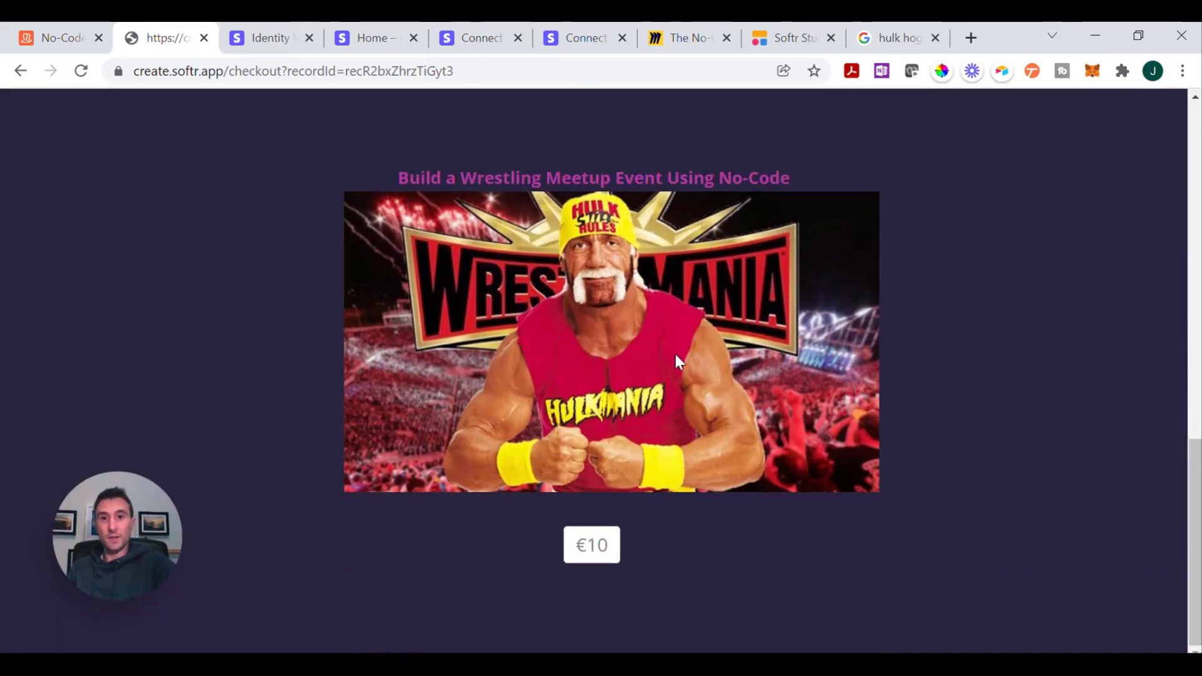
pyautogui.scroll(12, 614, 292)
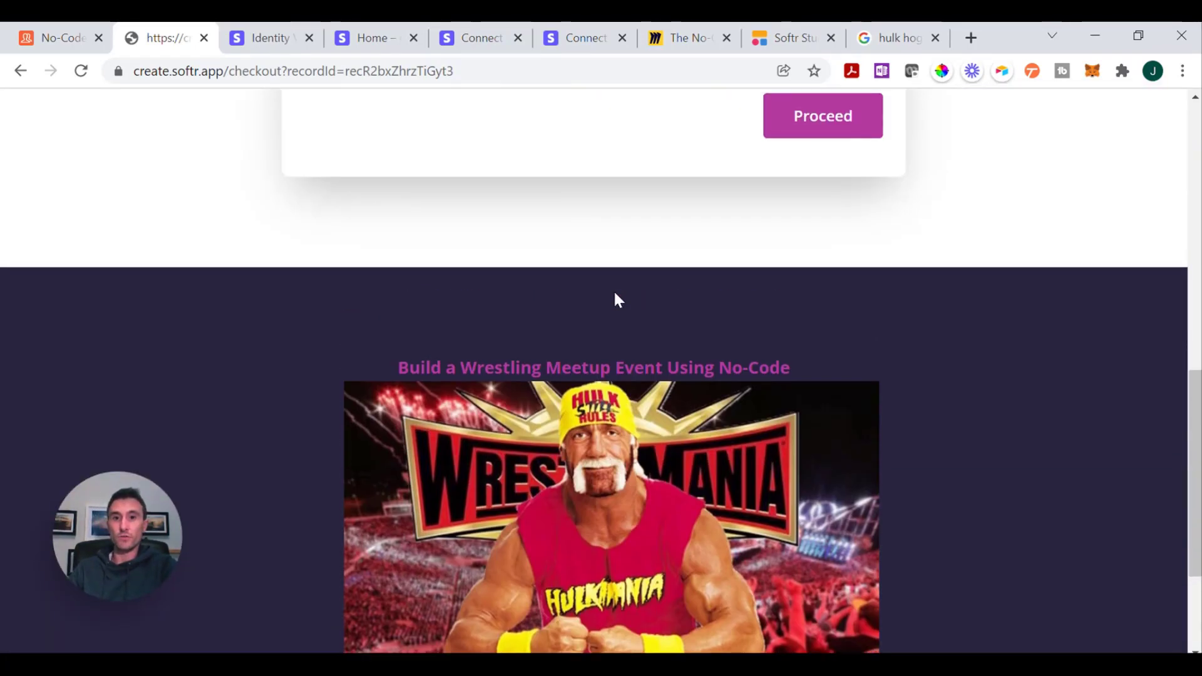
pyautogui.scroll(3, 618, 299)
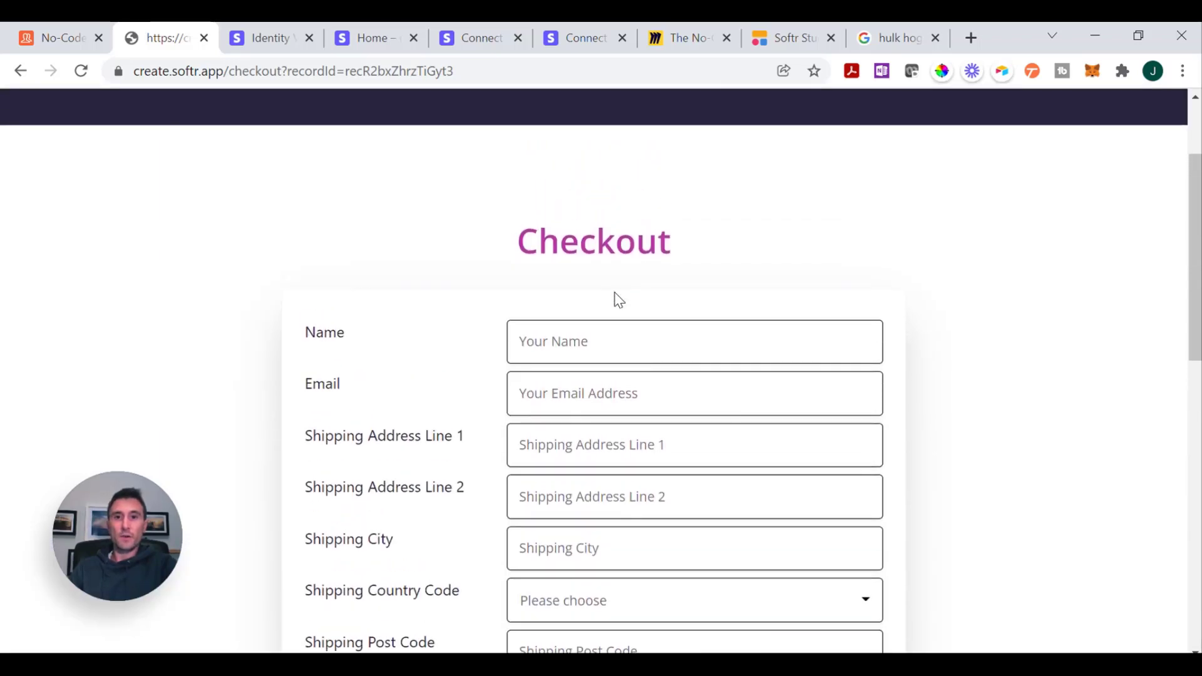
pyautogui.scroll(-2, 618, 299)
pyautogui.scroll(2, 619, 300)
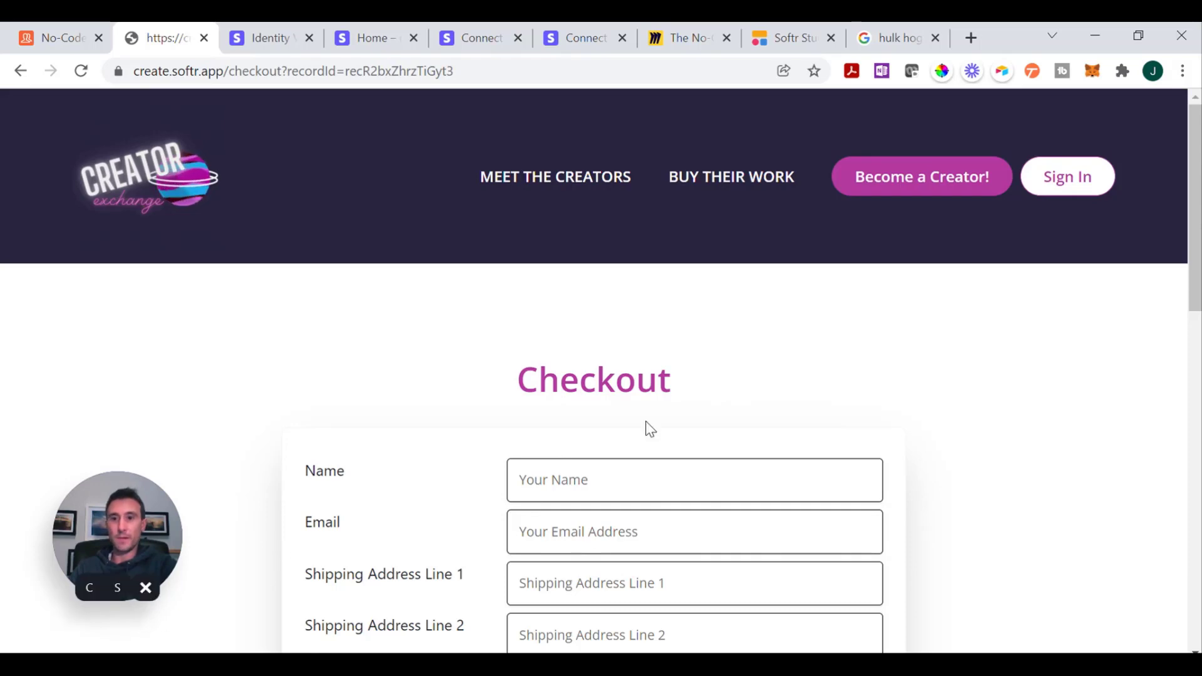
# - Fill in the customer's name, email and shipping address with country code AS, and proceed with the checkout
pyautogui.scroll(-3, 644, 422)
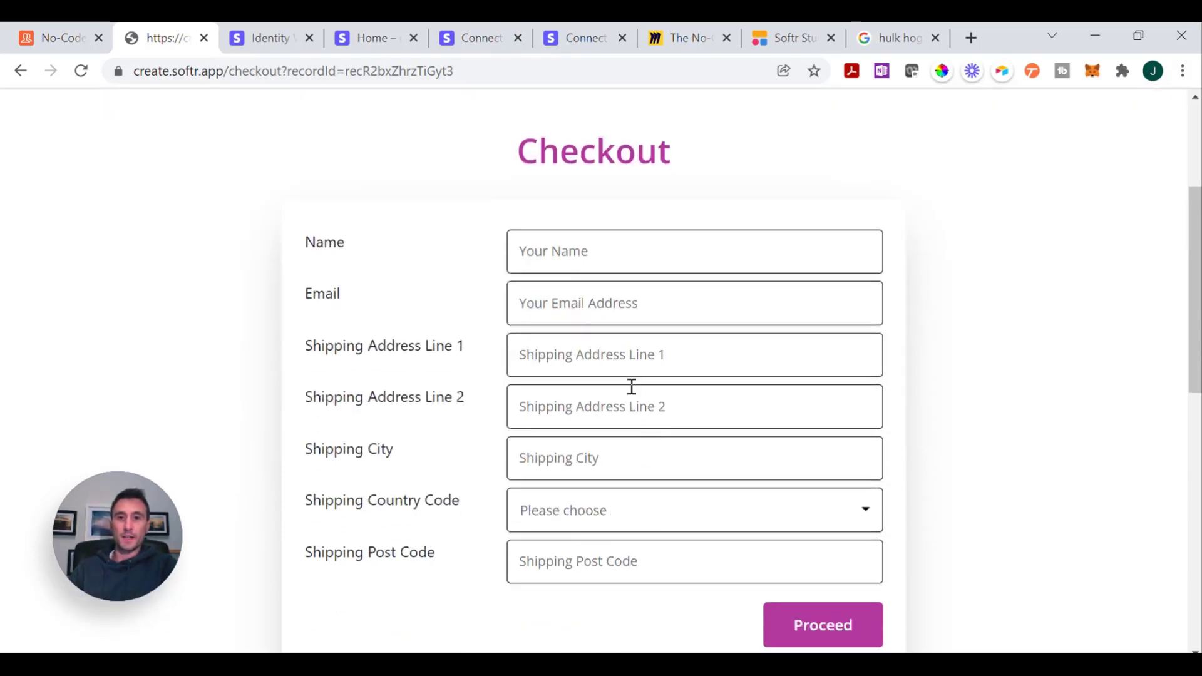
pyautogui.click(547, 255)
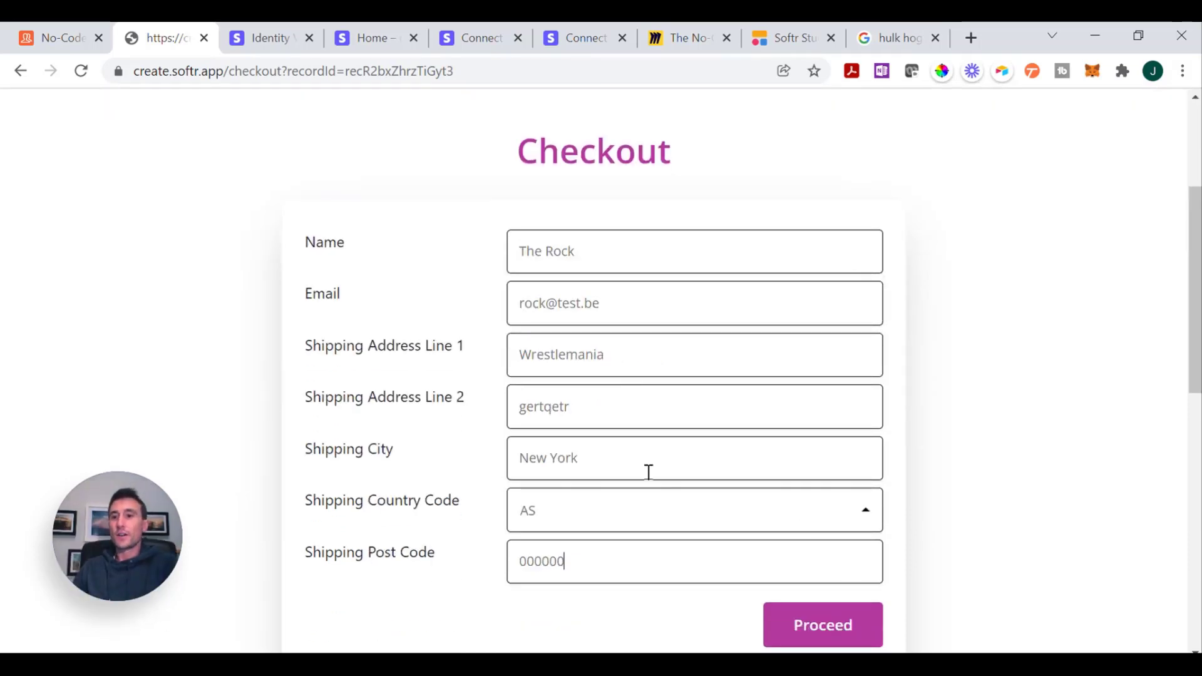
pyautogui.click(821, 625)
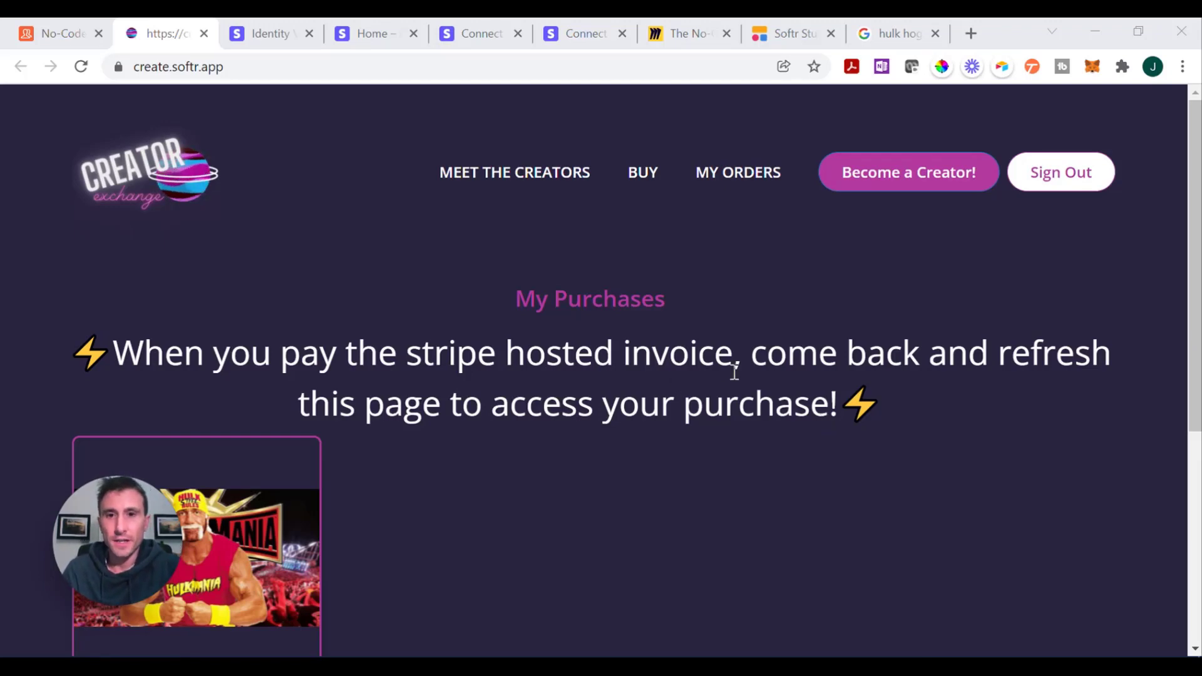
# - Review the wrestling meetup course order on the My Purchases page, including its payment status and payment instructions
pyautogui.scroll(-5, 285, 387)
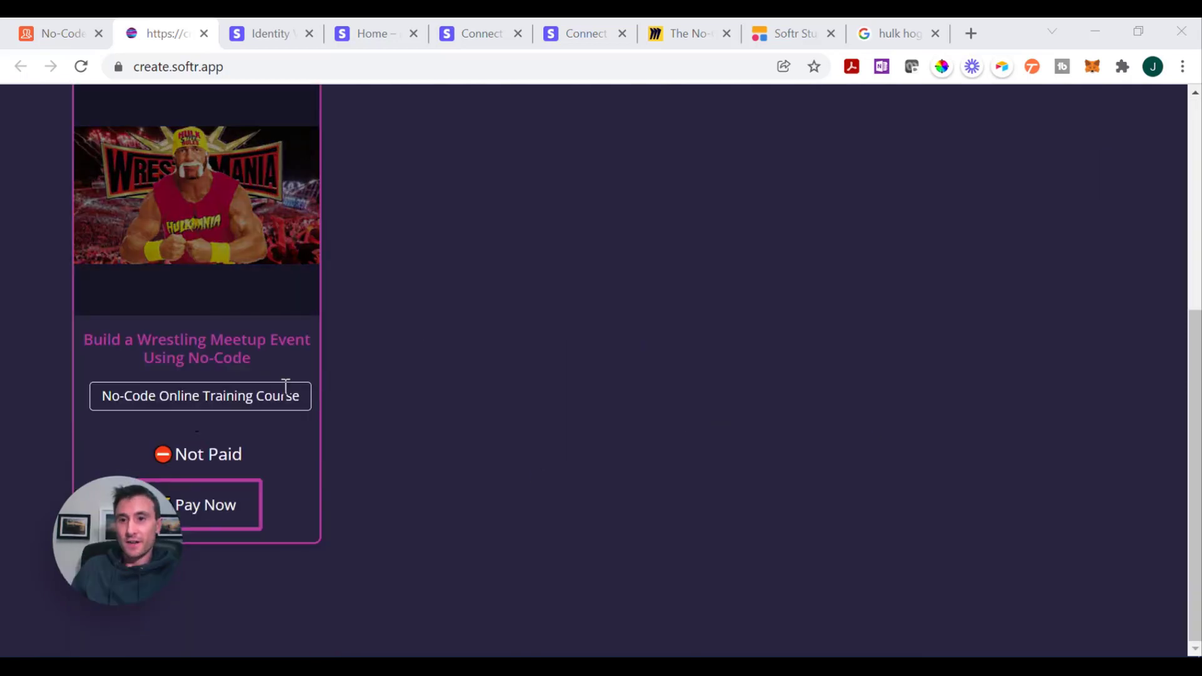
pyautogui.scroll(5, 670, 406)
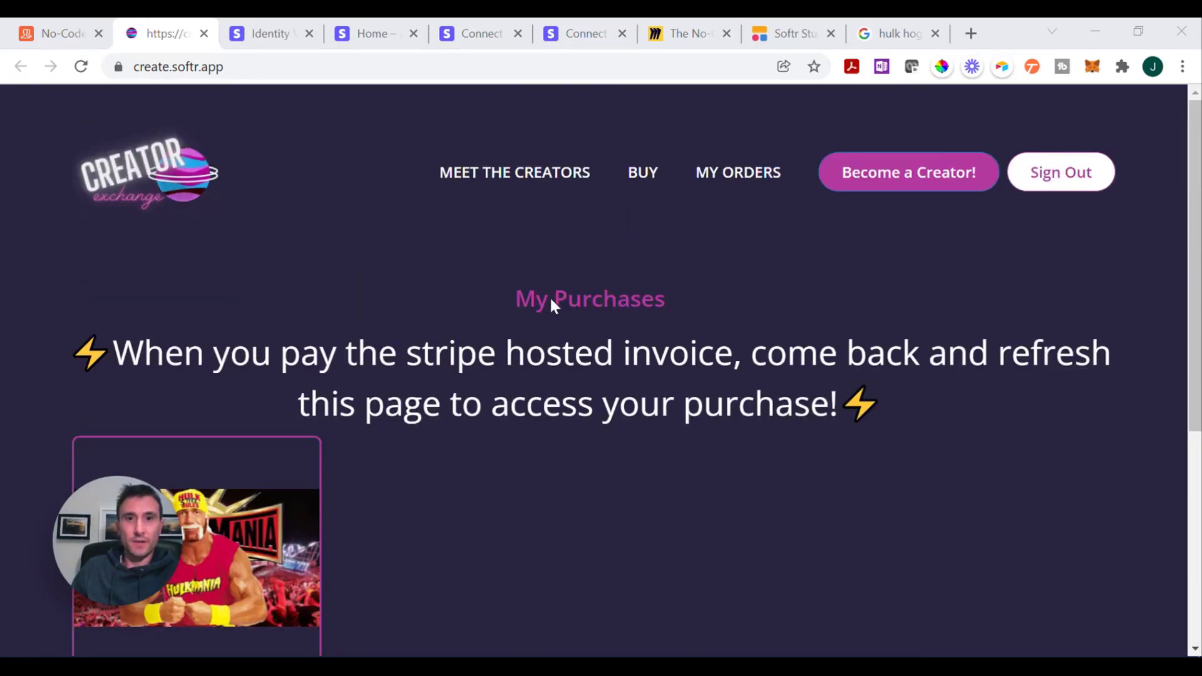
pyautogui.scroll(-5, 494, 505)
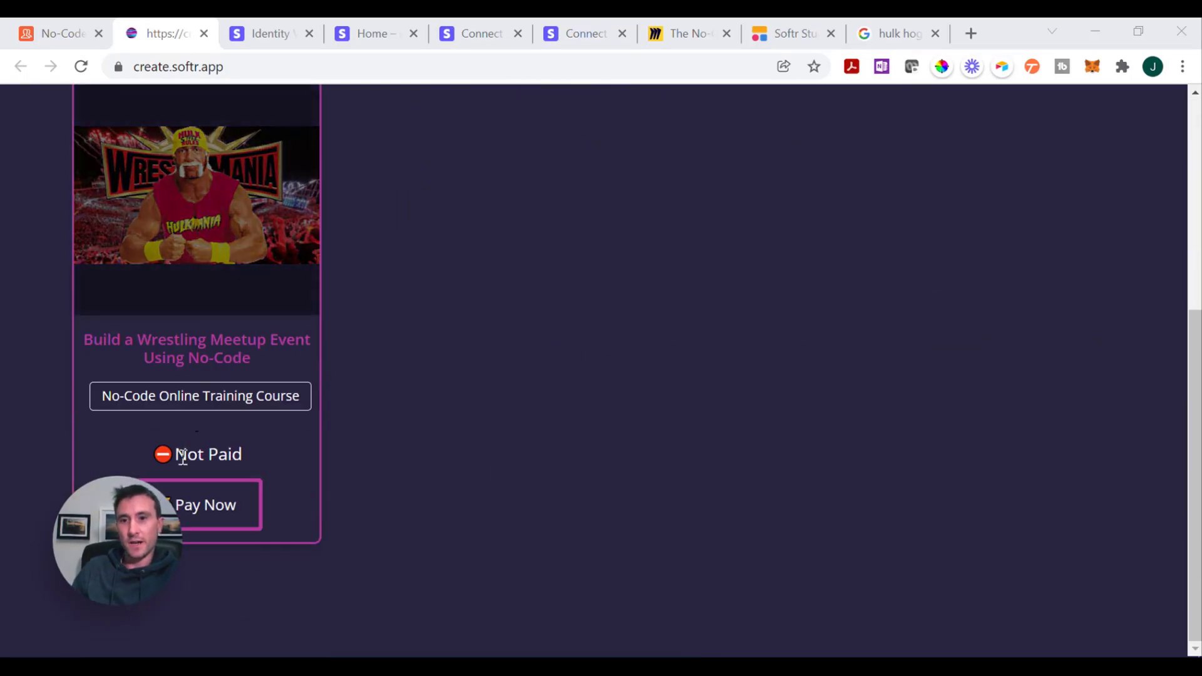
pyautogui.scroll(3, 196, 311)
pyautogui.scroll(-3, 196, 311)
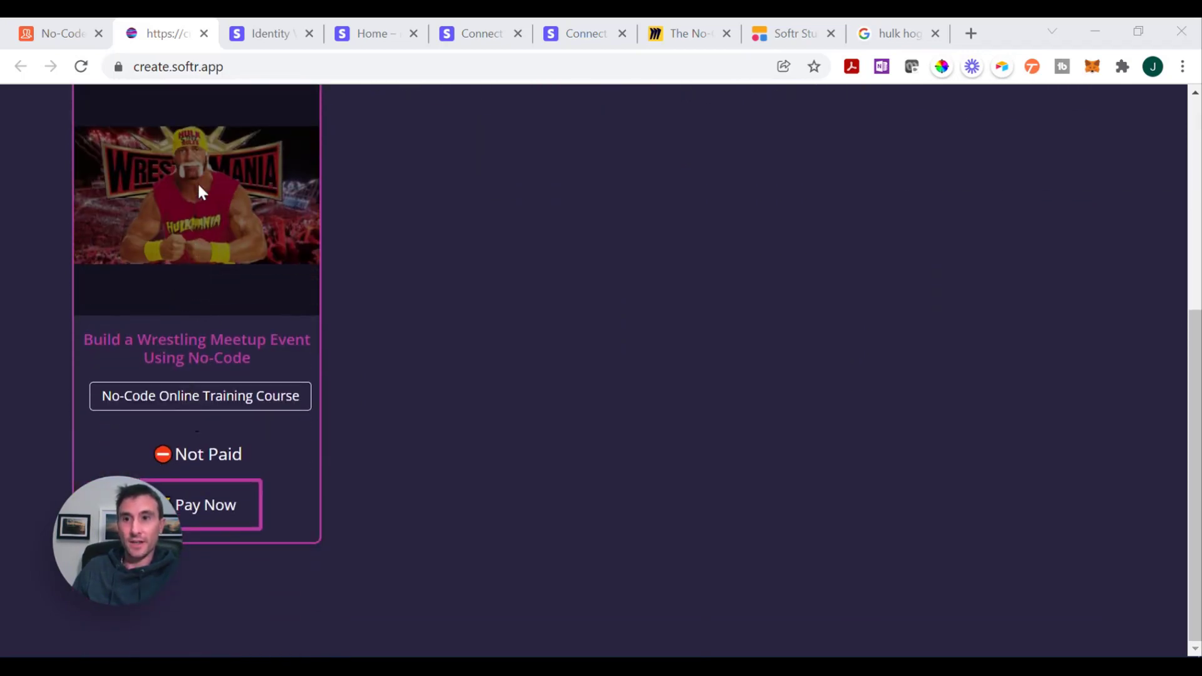
pyautogui.scroll(2, 201, 191)
pyautogui.scroll(-1, 164, 232)
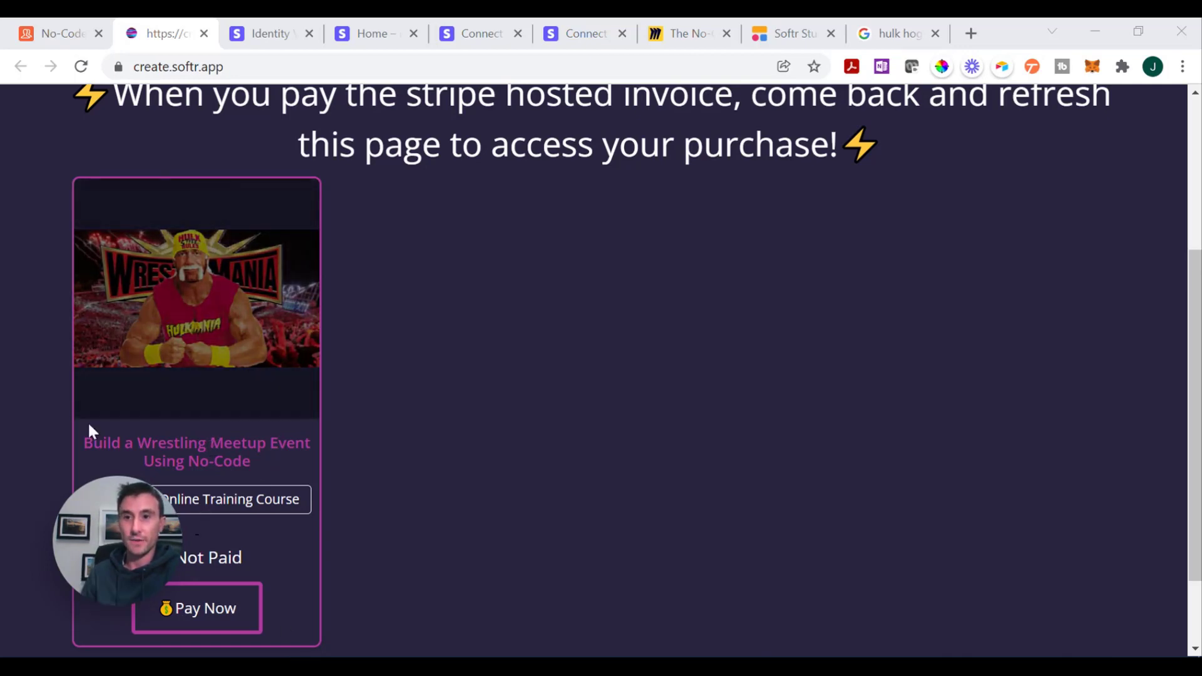
# - Open the order's Stripe invoice, review its amount and payment methods, and pay it with the customer's card details
pyautogui.click(238, 605)
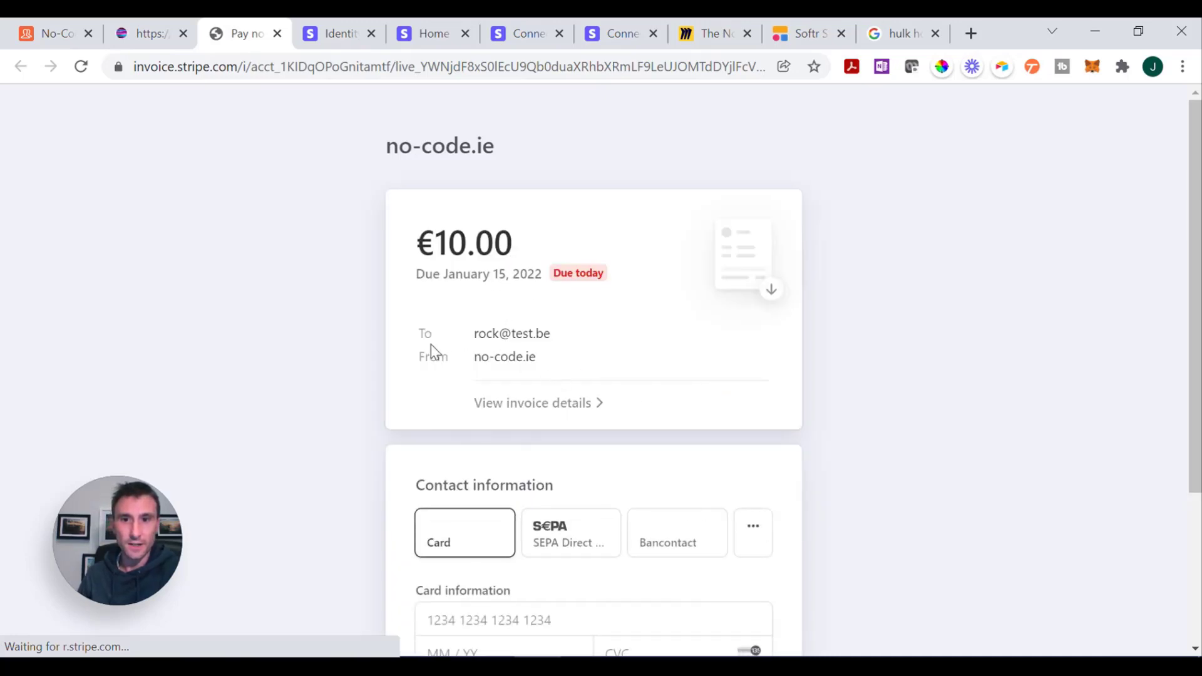
pyautogui.scroll(-1, 644, 356)
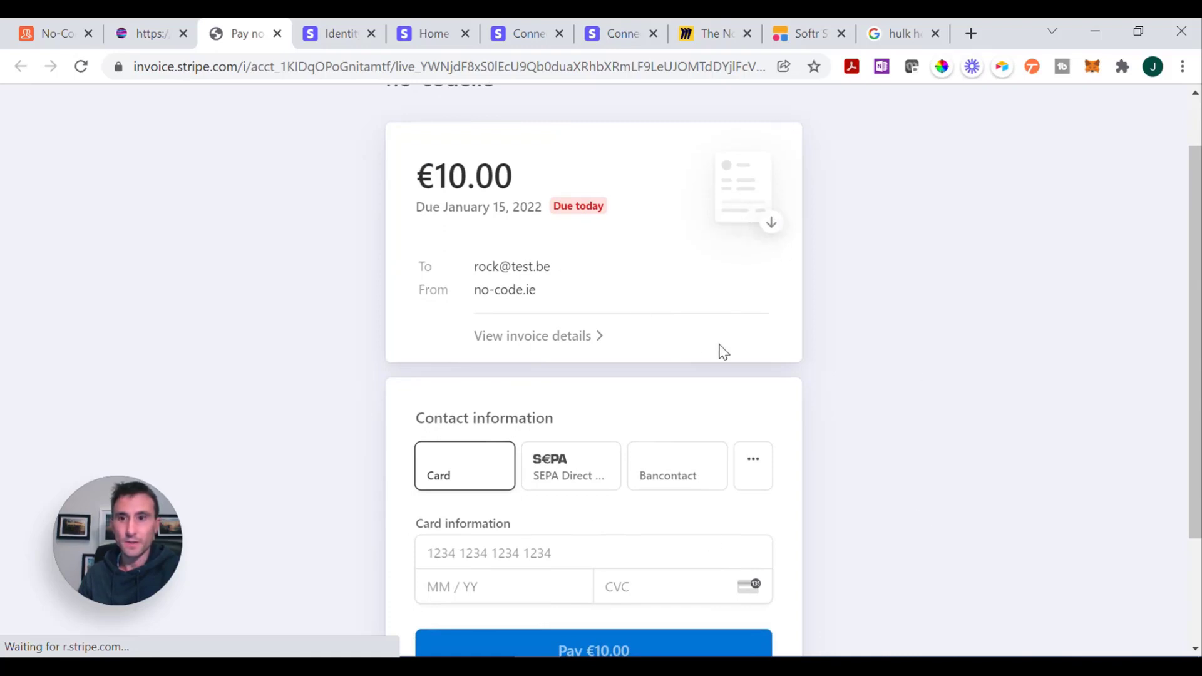
pyautogui.scroll(1, 719, 349)
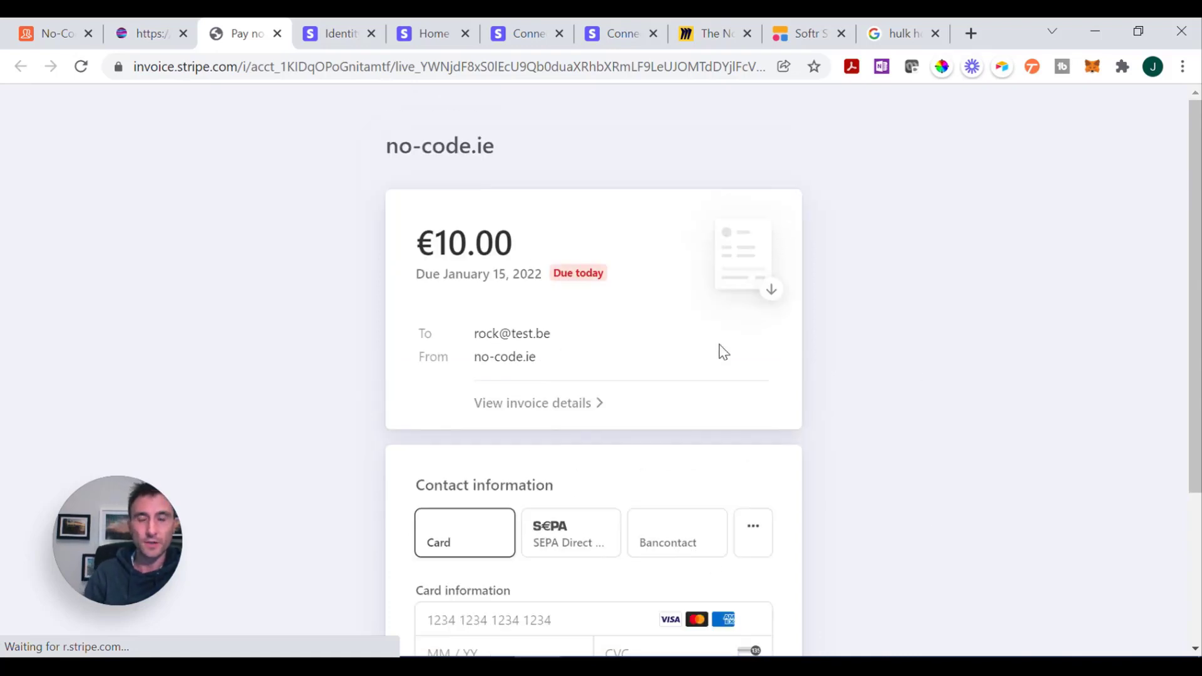
pyautogui.scroll(-1, 724, 352)
pyautogui.scroll(-1, 723, 352)
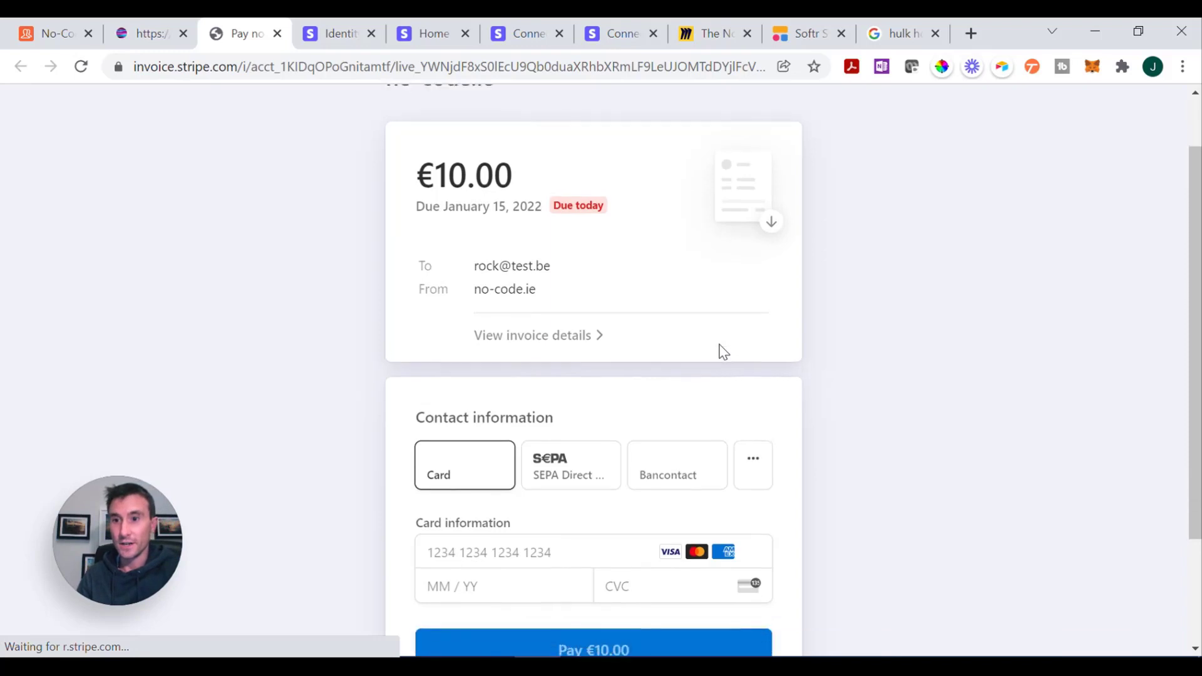
pyautogui.scroll(1, 723, 352)
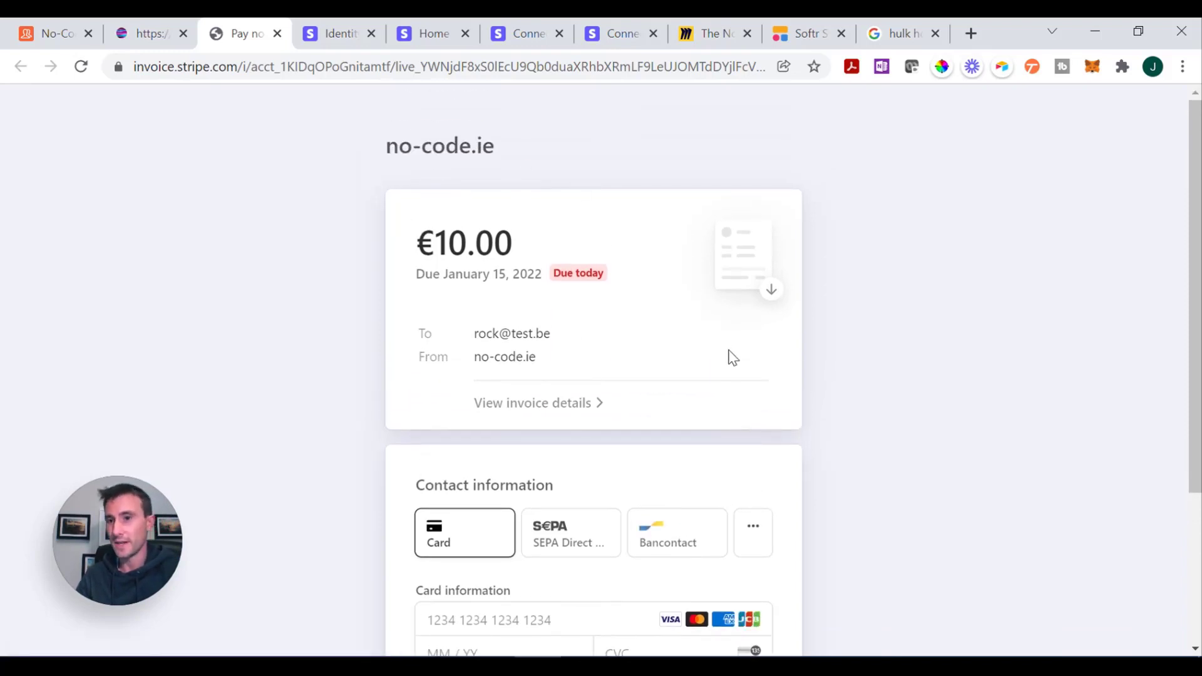
pyautogui.scroll(-3, 730, 357)
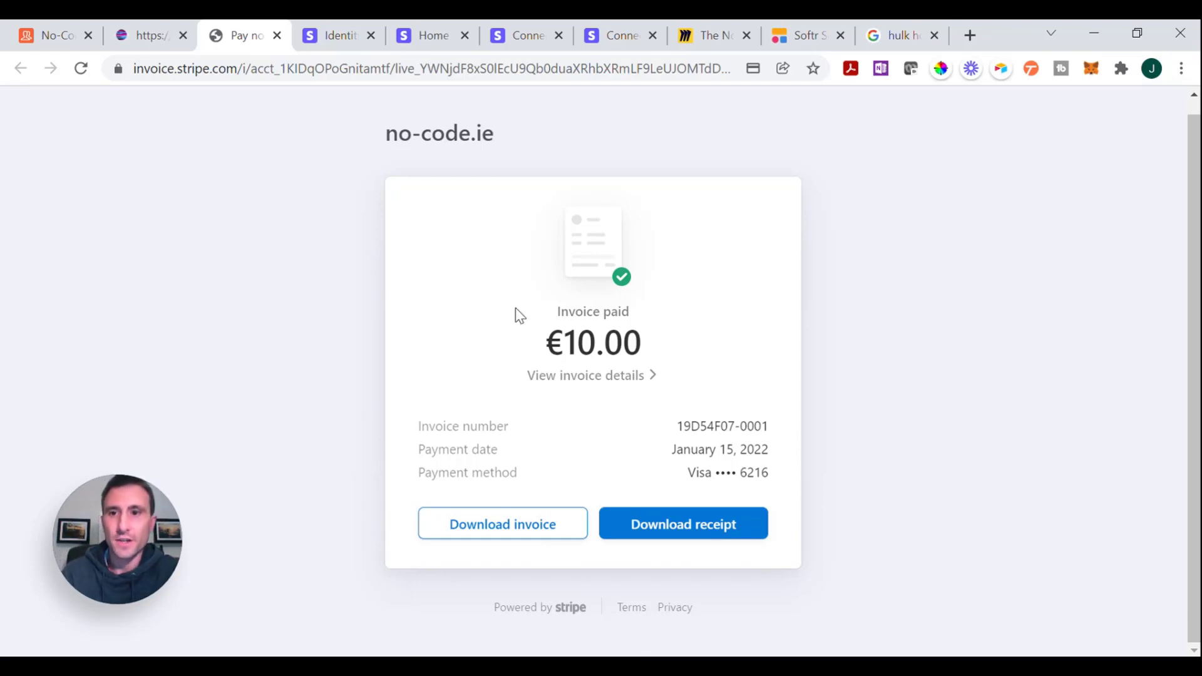
# - Return to the marketplace's My Purchases page, refresh it and check the order's payment status
pyautogui.click(152, 27)
pyautogui.click(295, 67)
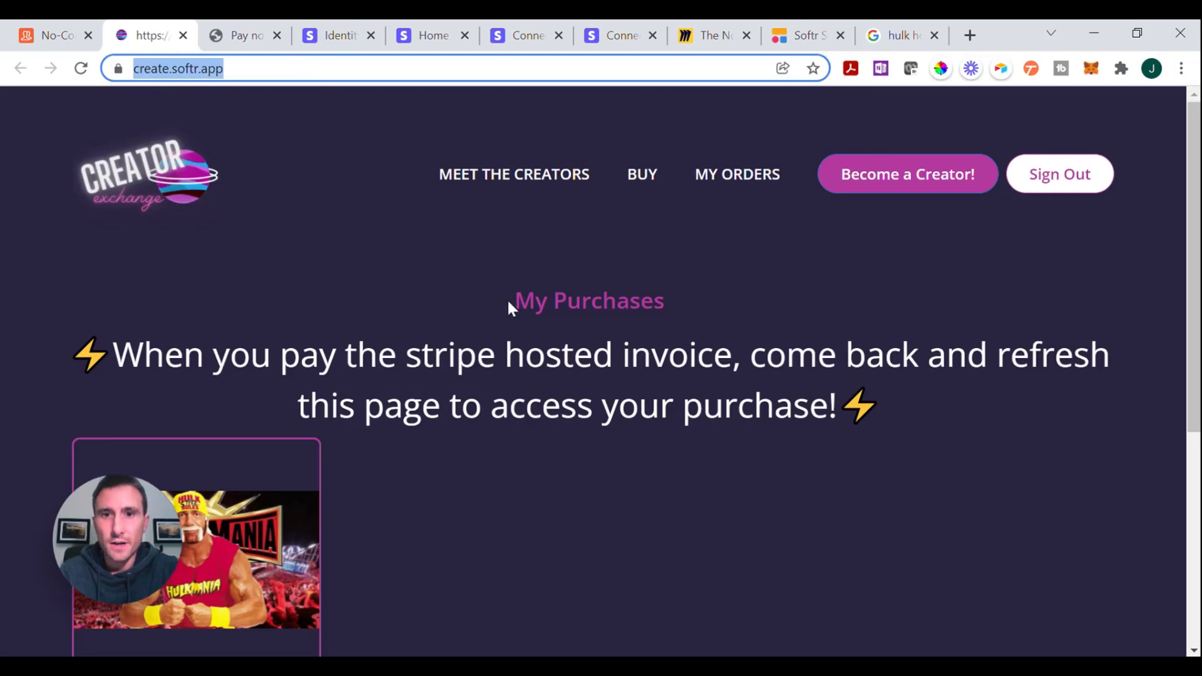
pyautogui.scroll(-5, 580, 446)
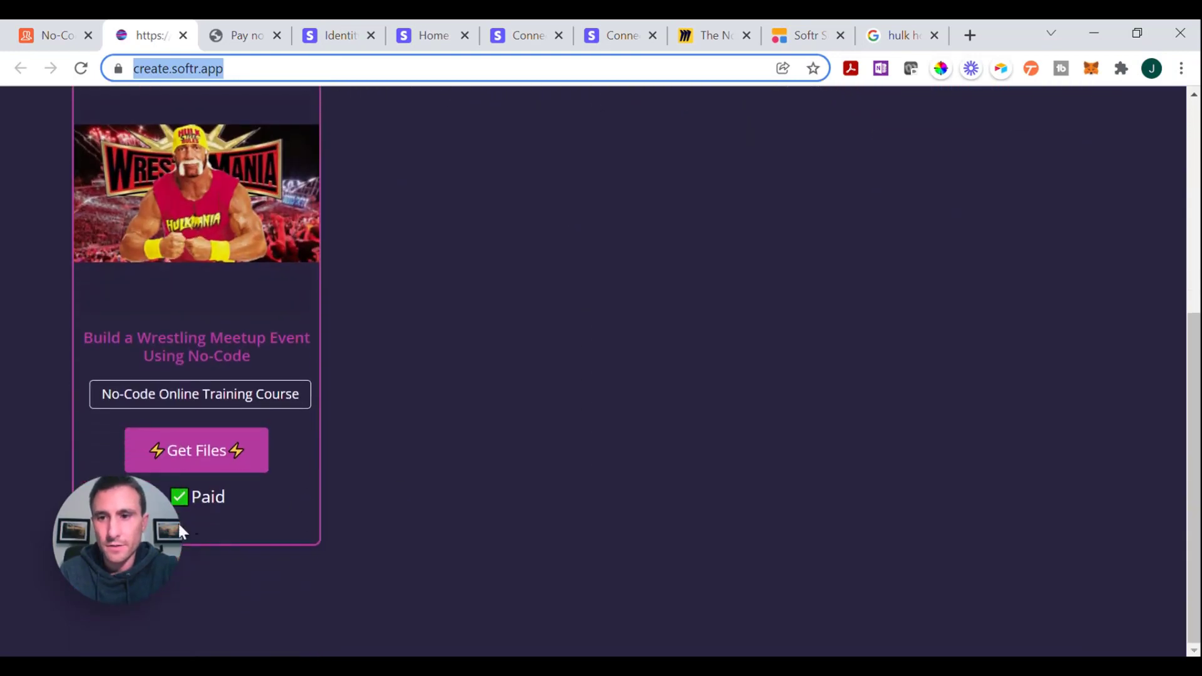
pyautogui.moveTo(95, 538); pyautogui.dragTo(713, 539)
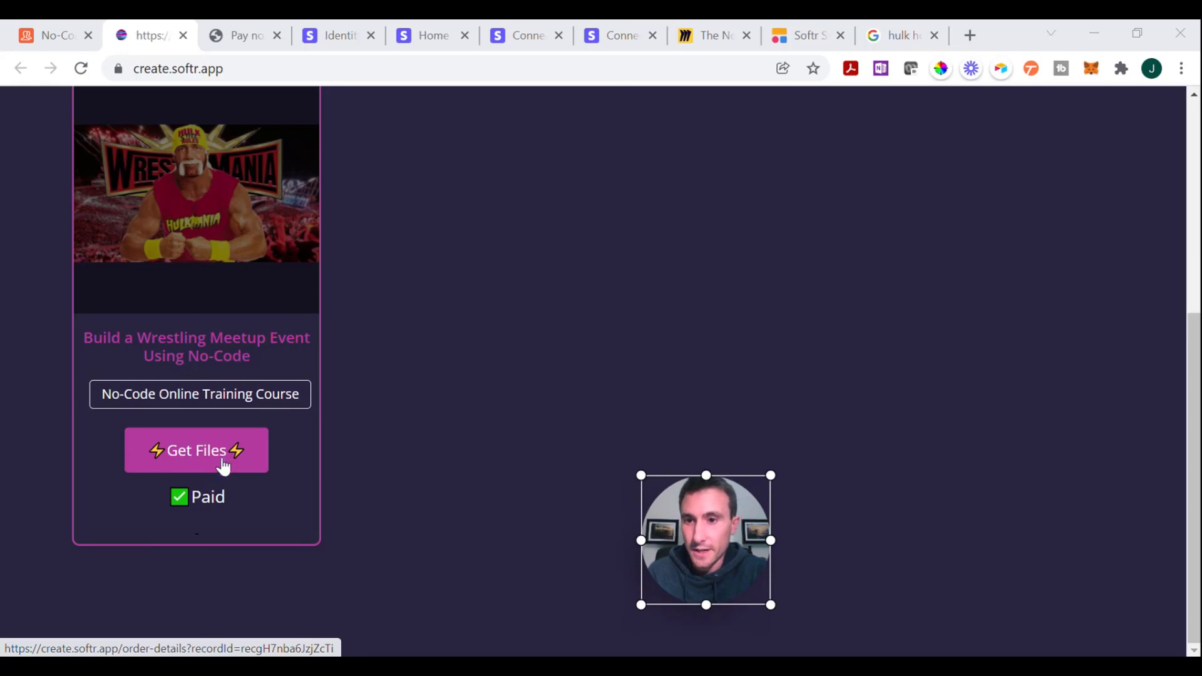
# - Go to the customer's orders and open the files of "Build a Wrestling Meetup Event Using No-Code"
pyautogui.scroll(5, 207, 500)
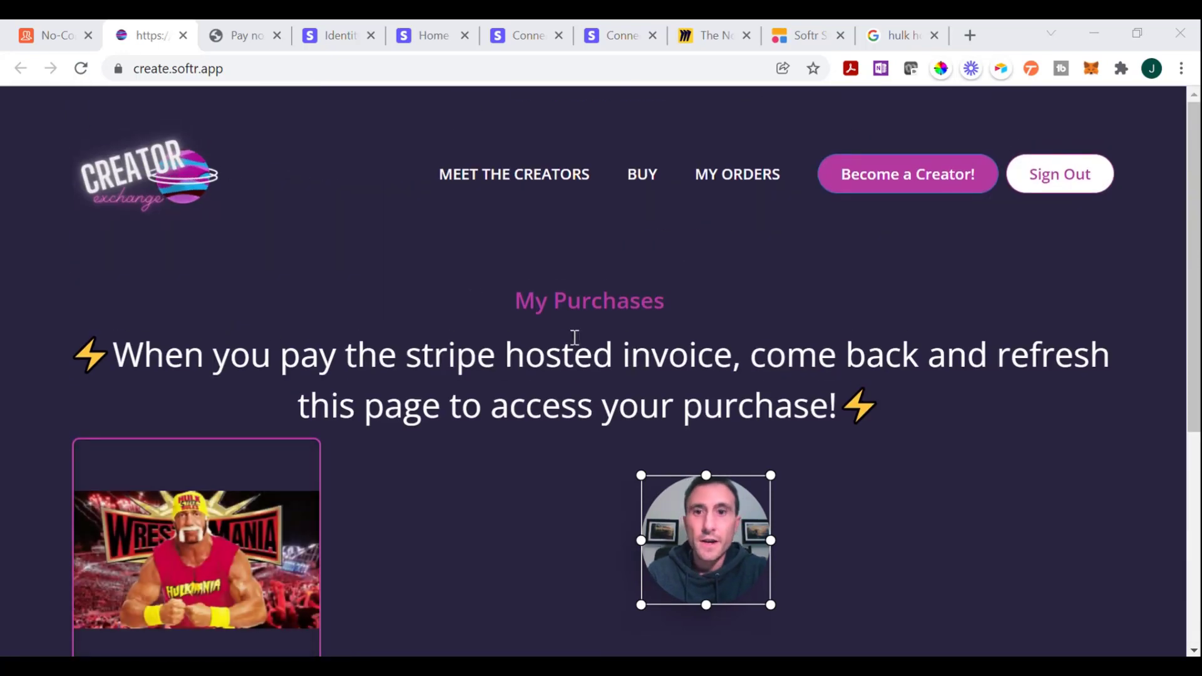
pyautogui.rightClick(706, 183)
pyautogui.click(429, 187)
pyautogui.click(729, 181)
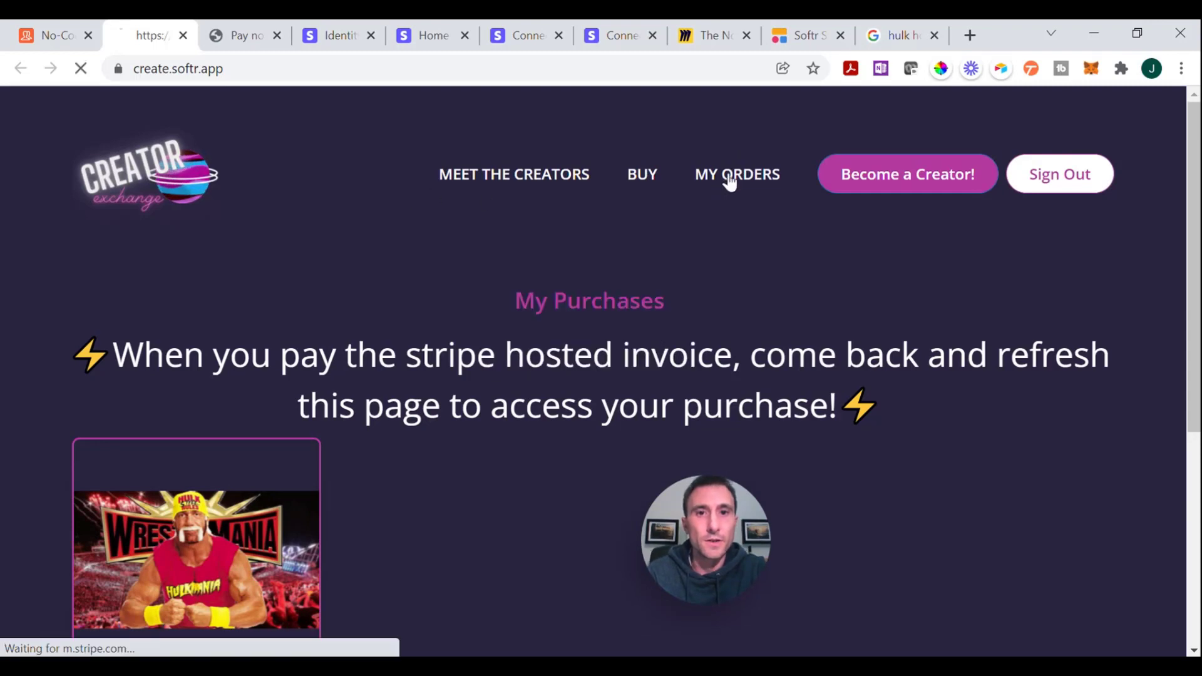
pyautogui.scroll(-3, 507, 347)
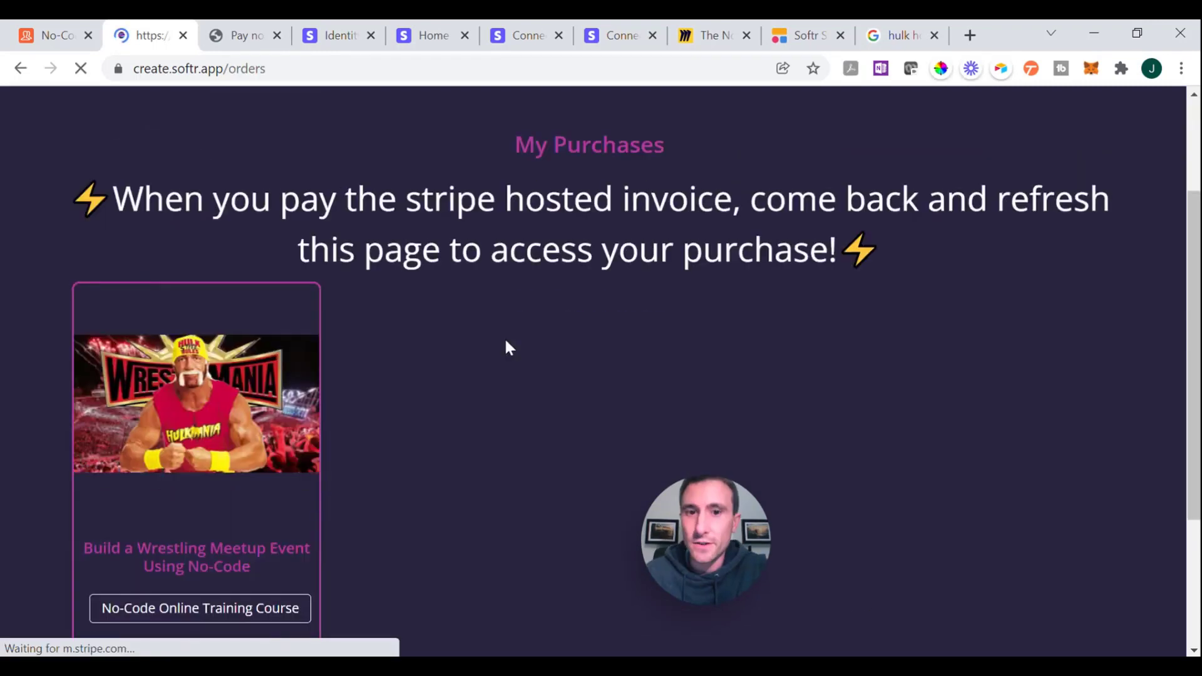
pyautogui.scroll(-5, 504, 338)
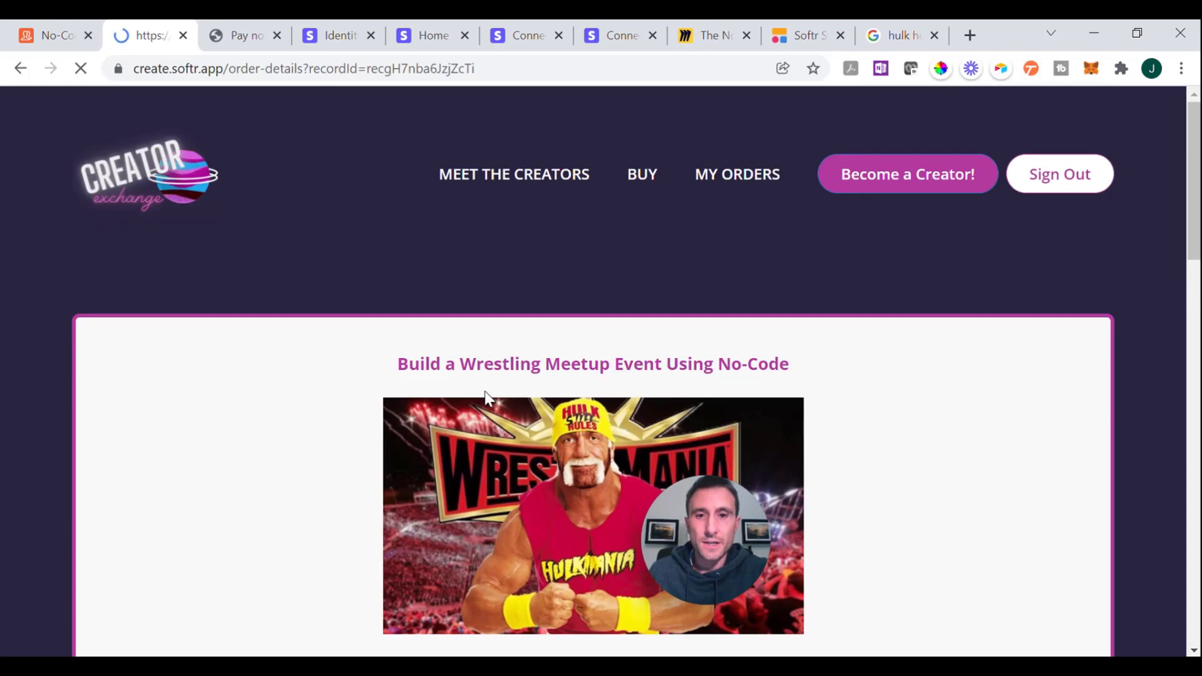
# - Examine the order details page's product title, image and the creator's explanatory notes
pyautogui.scroll(-1, 488, 399)
pyautogui.scroll(1, 487, 399)
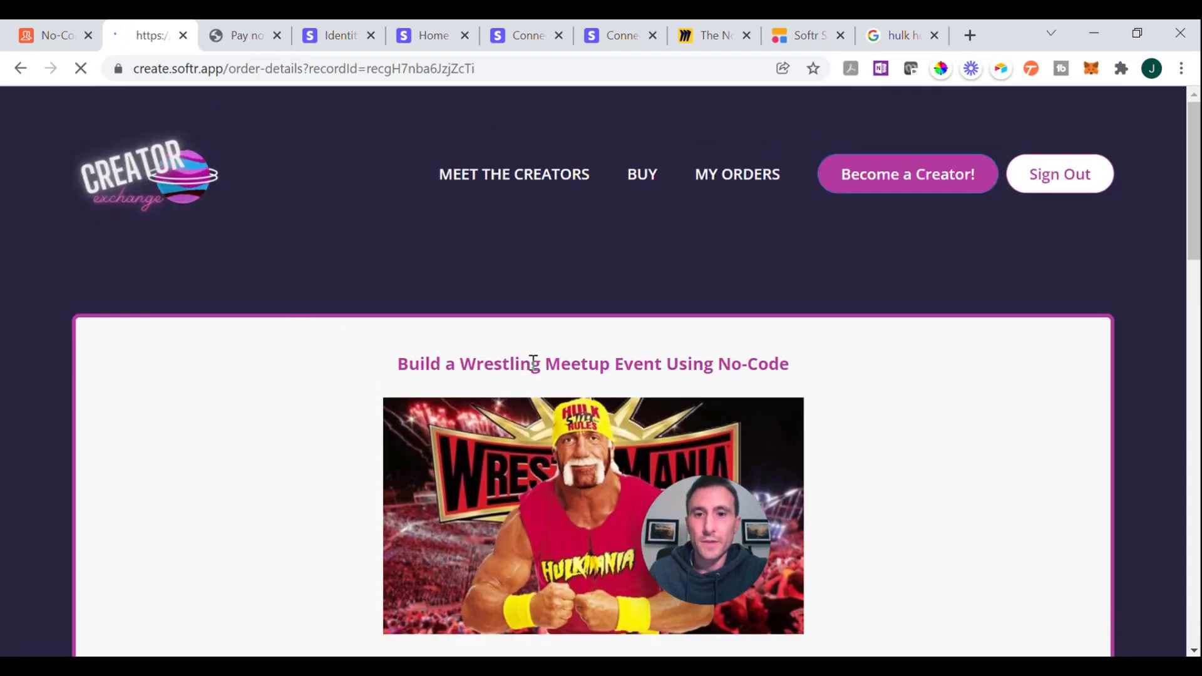
pyautogui.scroll(-1, 535, 371)
pyautogui.scroll(-3, 535, 371)
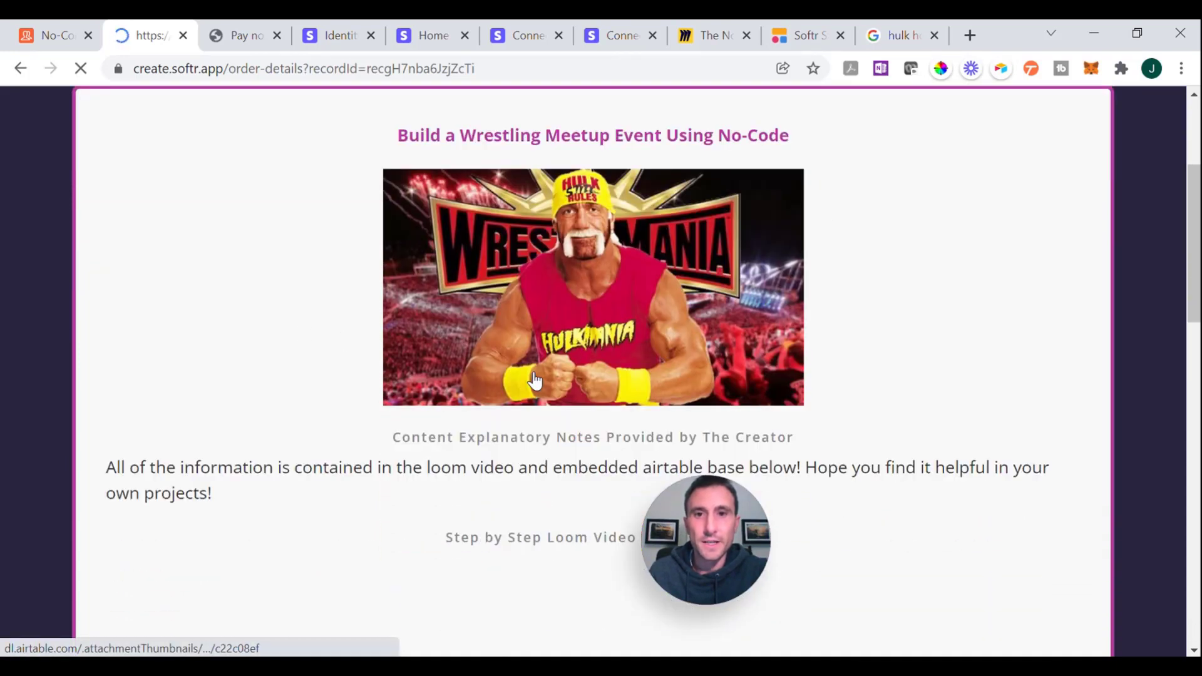
pyautogui.scroll(-1, 543, 374)
pyautogui.scroll(4, 543, 374)
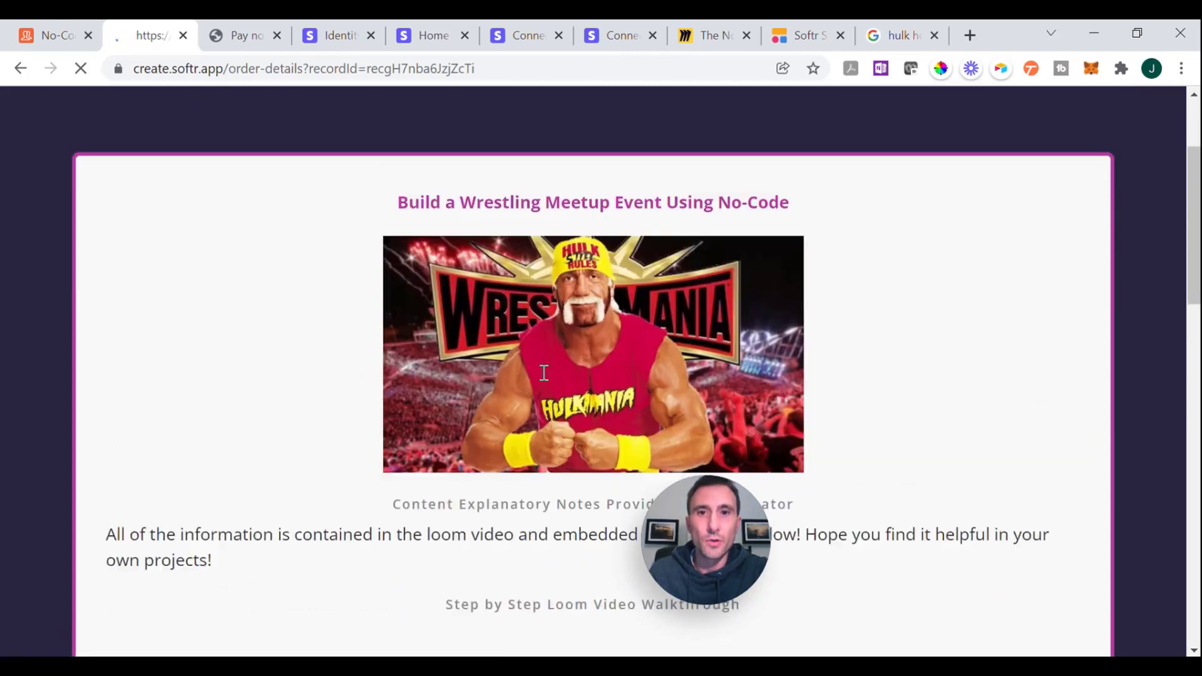
pyautogui.scroll(-1, 542, 374)
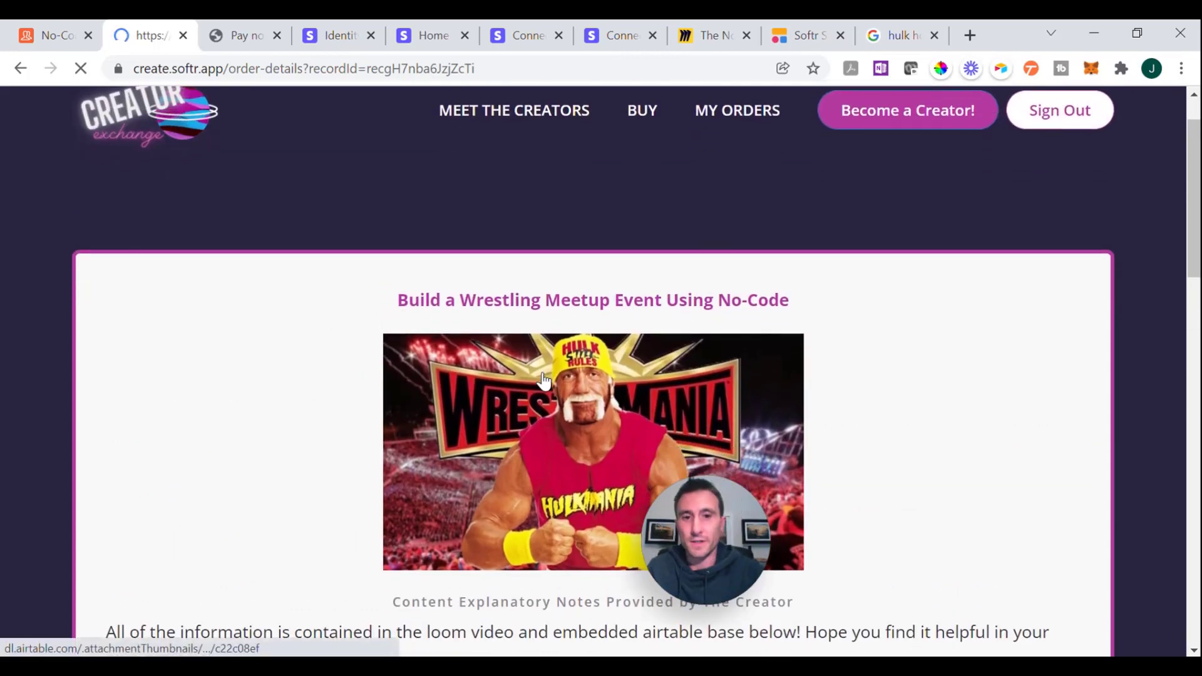
pyautogui.scroll(-2, 559, 421)
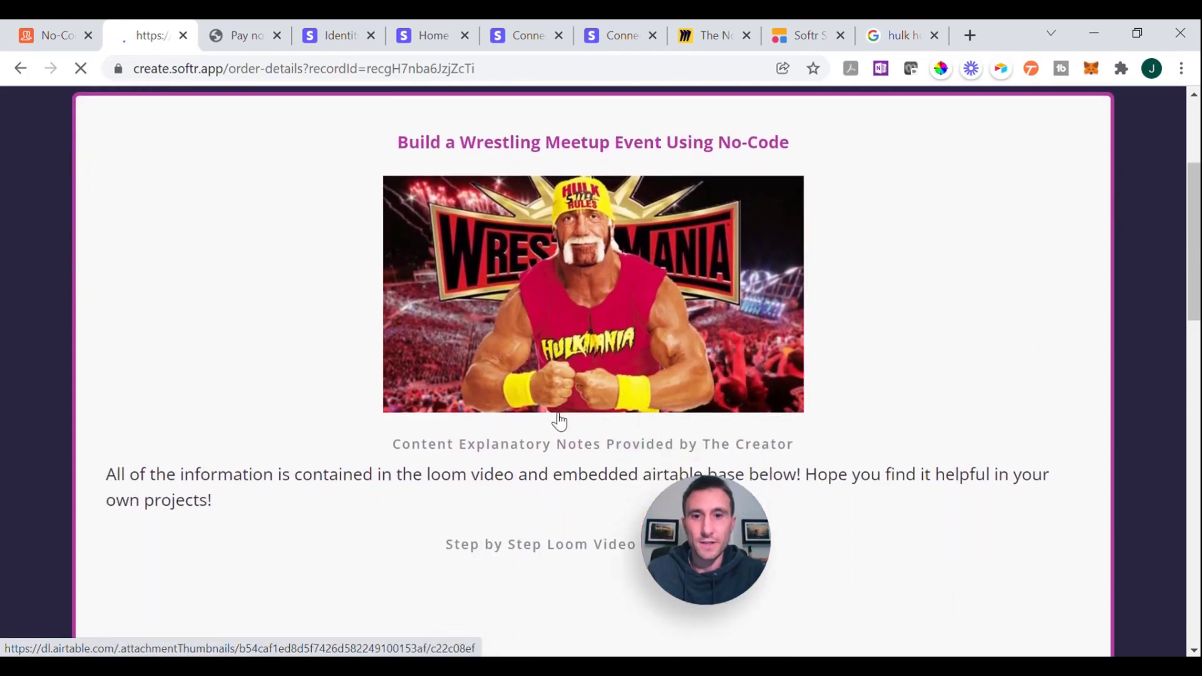
# - Look over the Loom video walkthrough and the columns of the embedded Airtable base in the purchased content
pyautogui.scroll(-4, 534, 499)
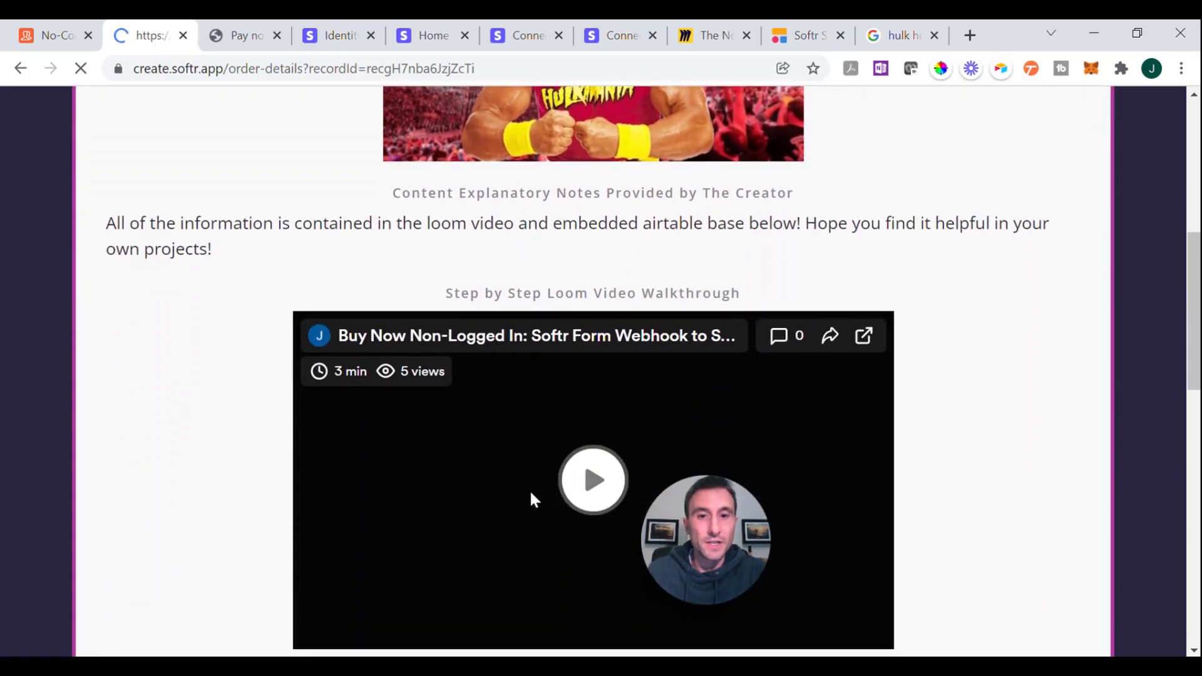
pyautogui.scroll(-5, 597, 376)
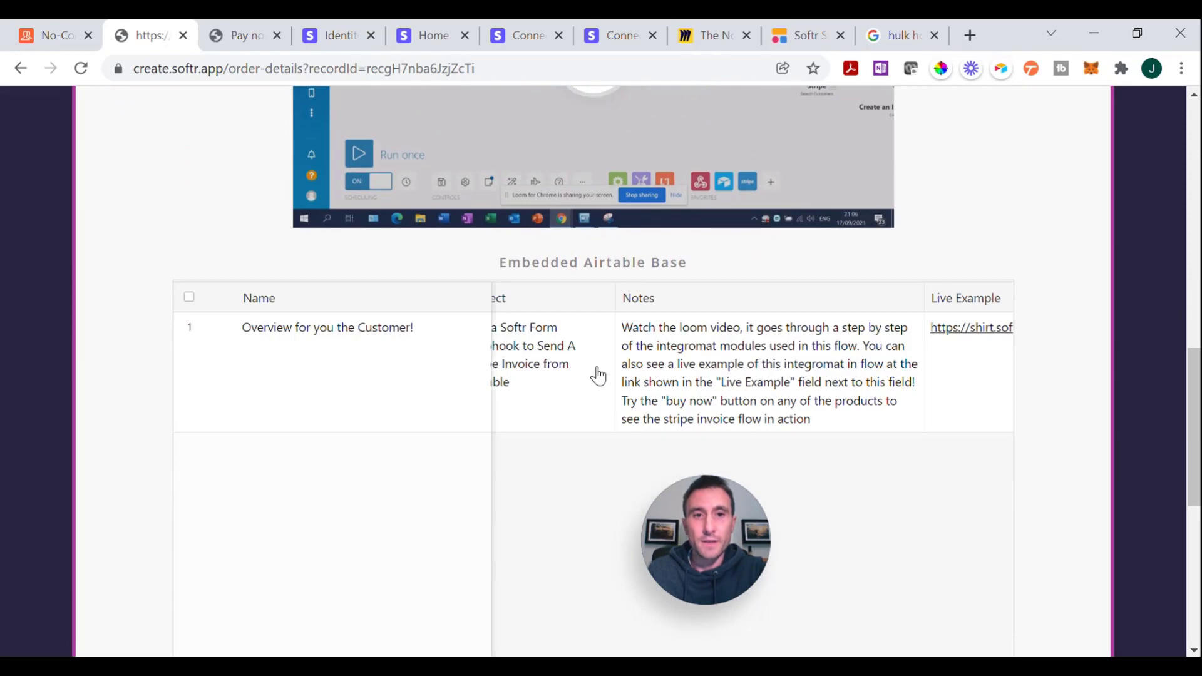
pyautogui.hscroll(5, 598, 375)
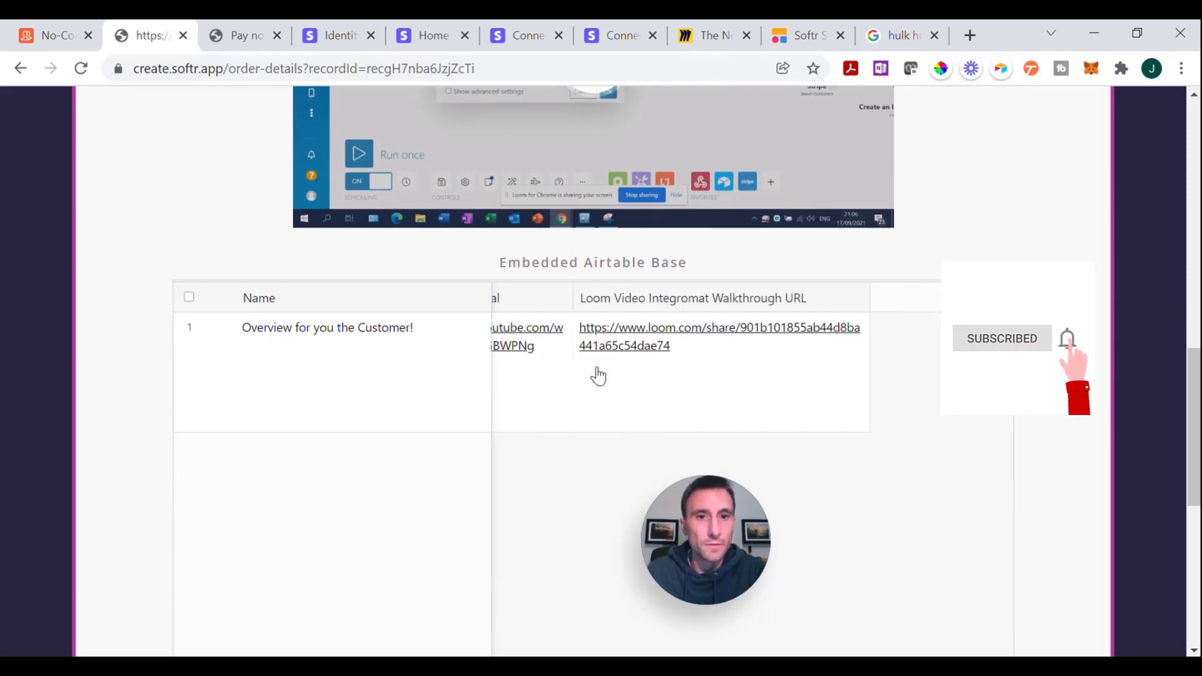
pyautogui.hscroll(-5, 597, 375)
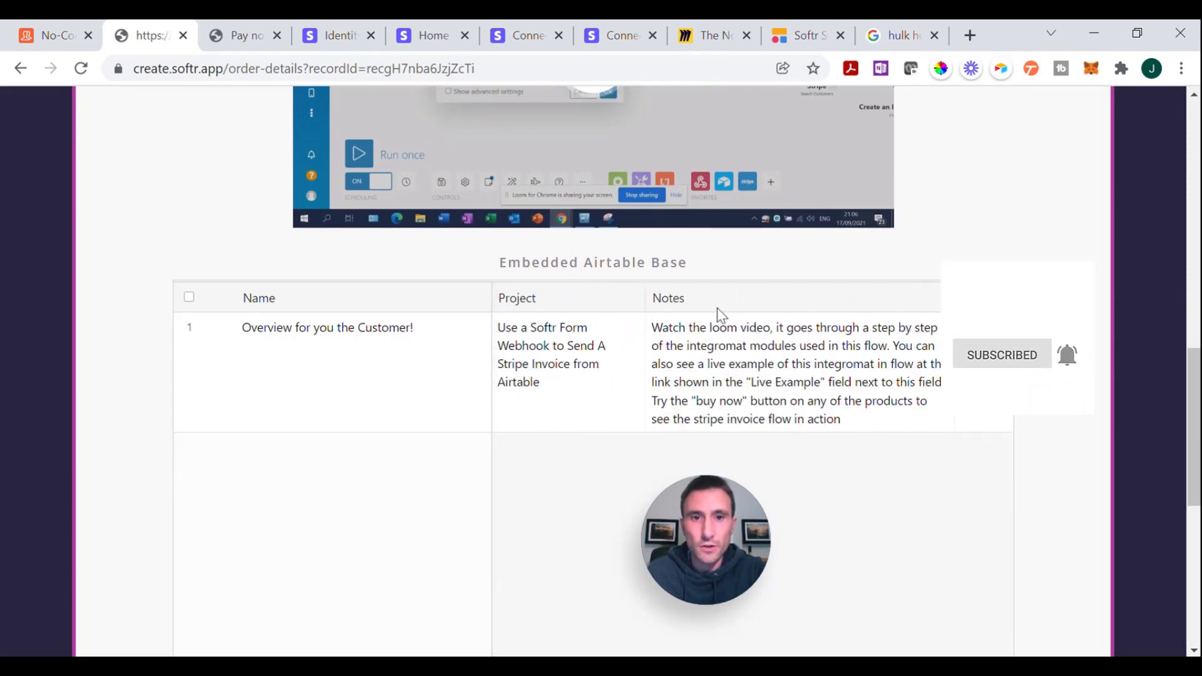
# - Look over the rest of the order details page, including the embedded Airtable base, downloadable files, creator link and invoice copy
pyautogui.scroll(-5, 974, 238)
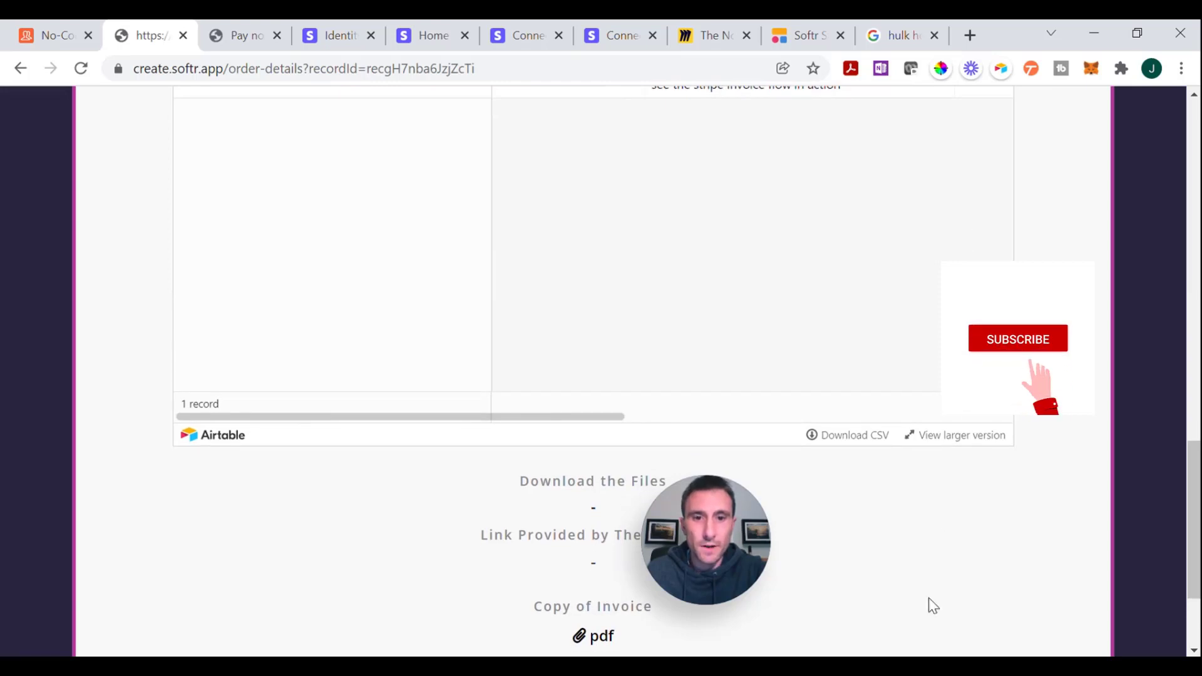
pyautogui.scroll(-3, 928, 602)
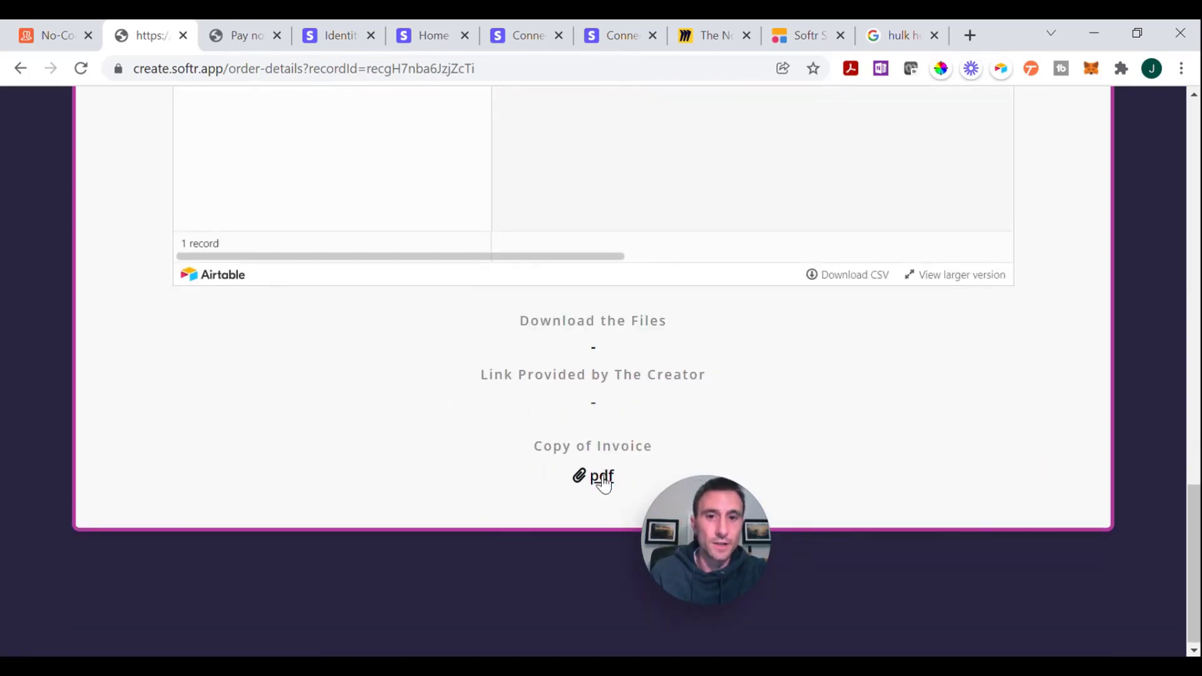
pyautogui.scroll(1, 537, 449)
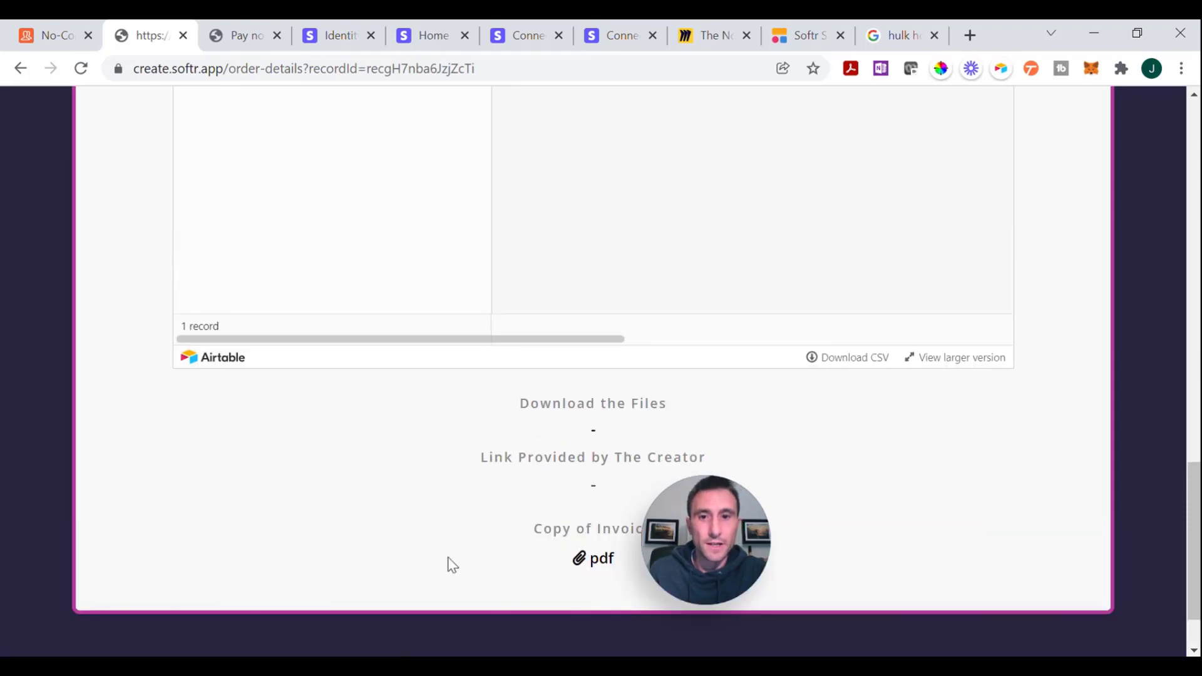
pyautogui.scroll(15, 451, 560)
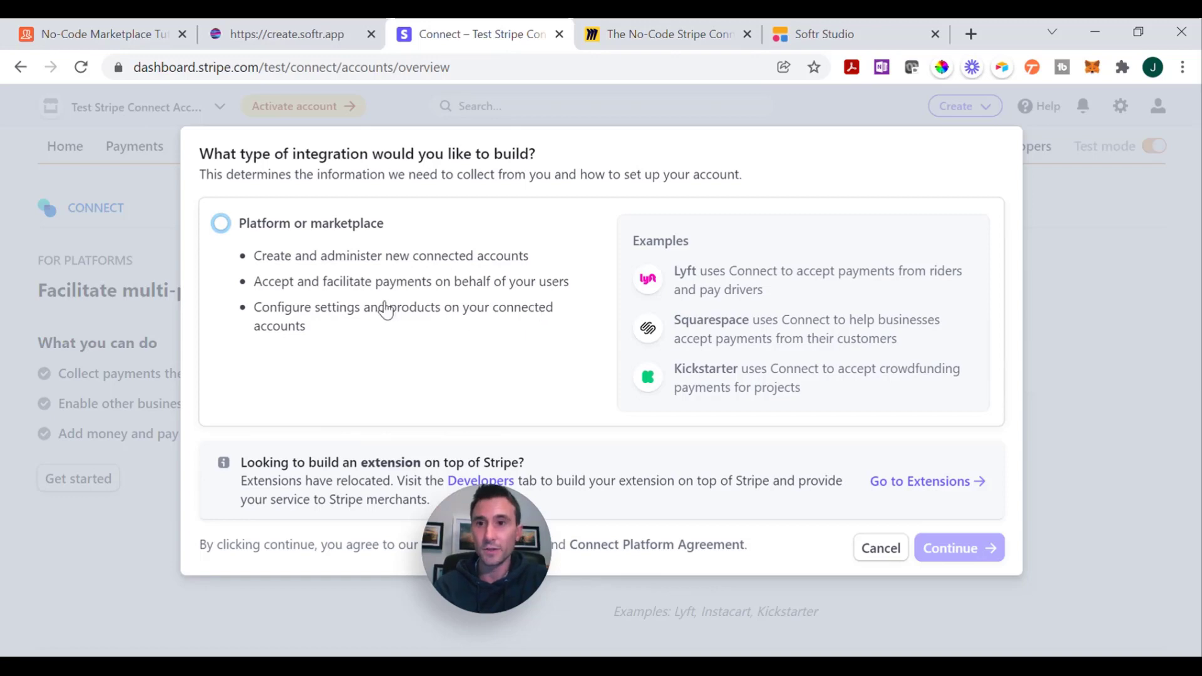
# - Set the Stripe Connect integration type to Platform or marketplace and start completing the platform profile
pyautogui.click(220, 225)
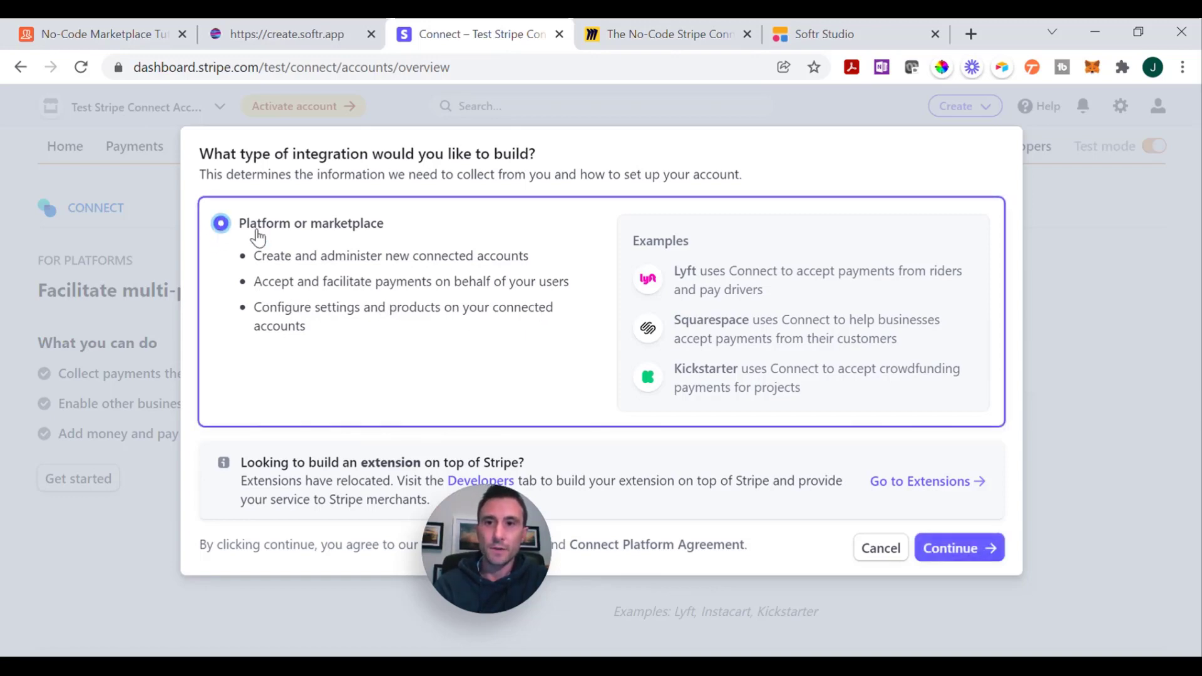
pyautogui.click(958, 551)
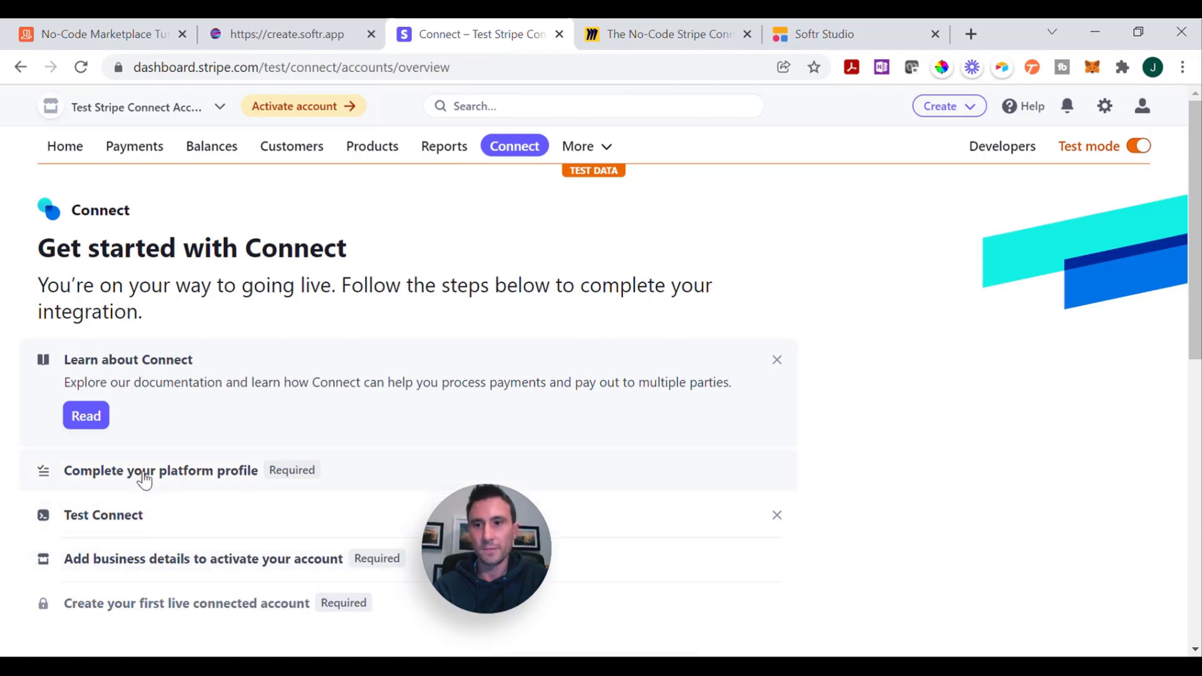
pyautogui.click(204, 488)
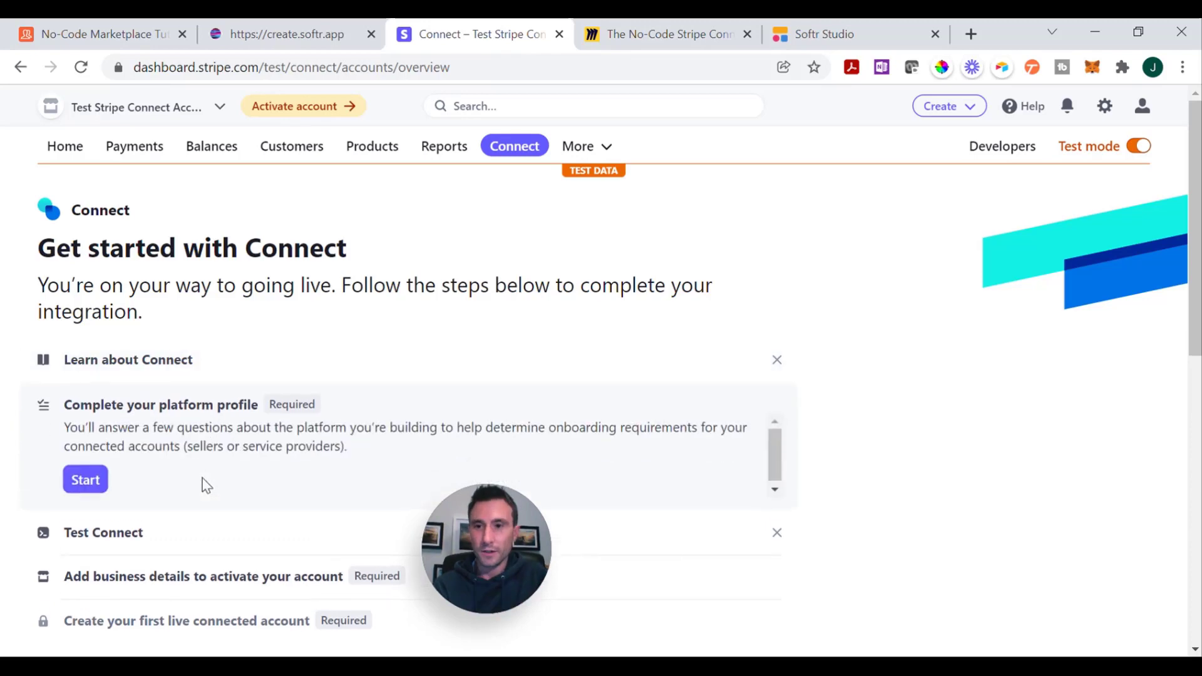
pyautogui.click(86, 480)
# - Choose E-commerce products as the platform's industry and continue to the next profile question
pyautogui.scroll(-1, 249, 346)
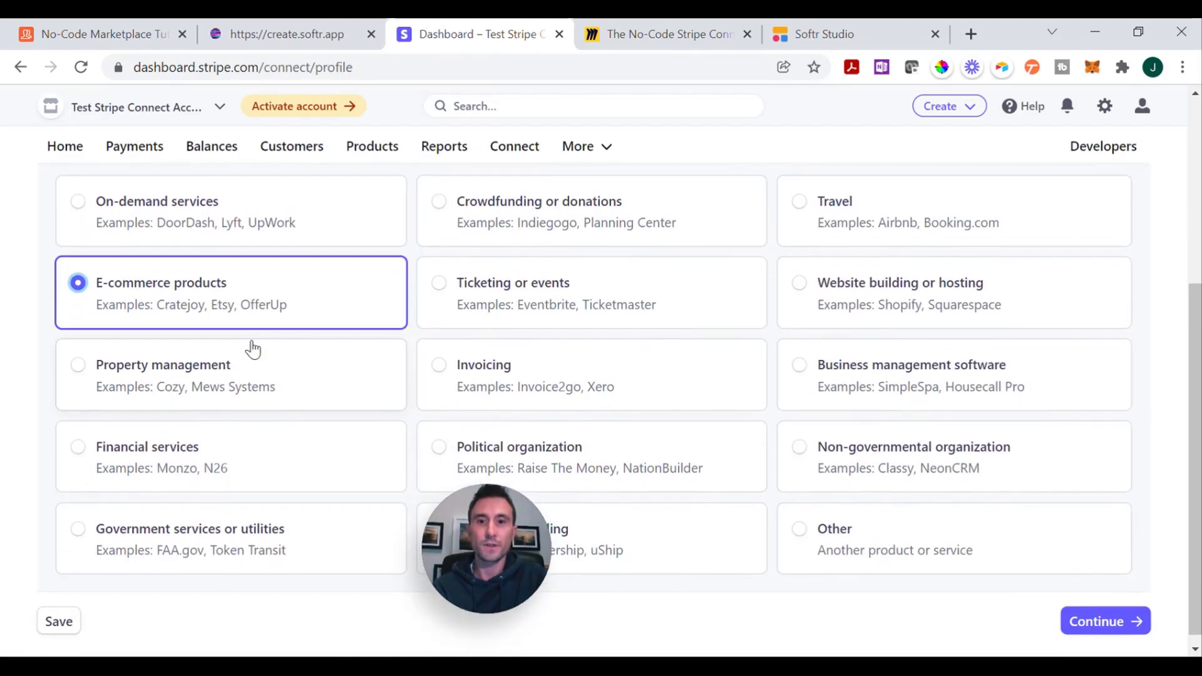
pyautogui.scroll(4, 254, 349)
pyautogui.scroll(-2, 254, 349)
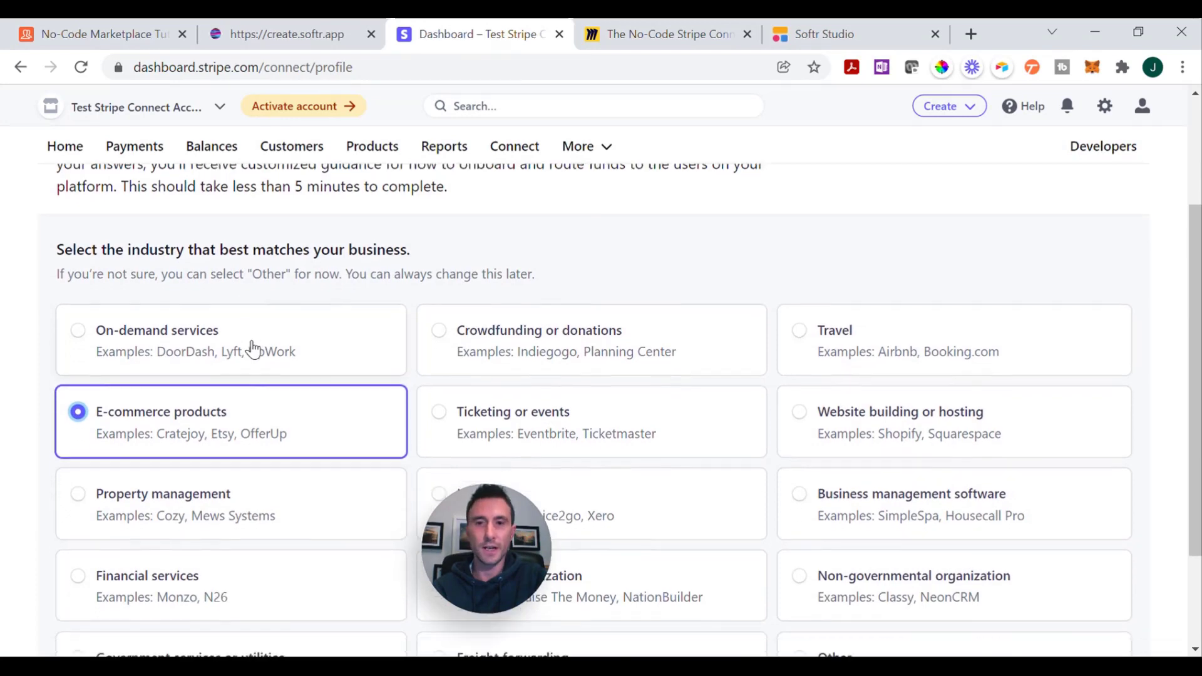
pyautogui.scroll(-2, 251, 349)
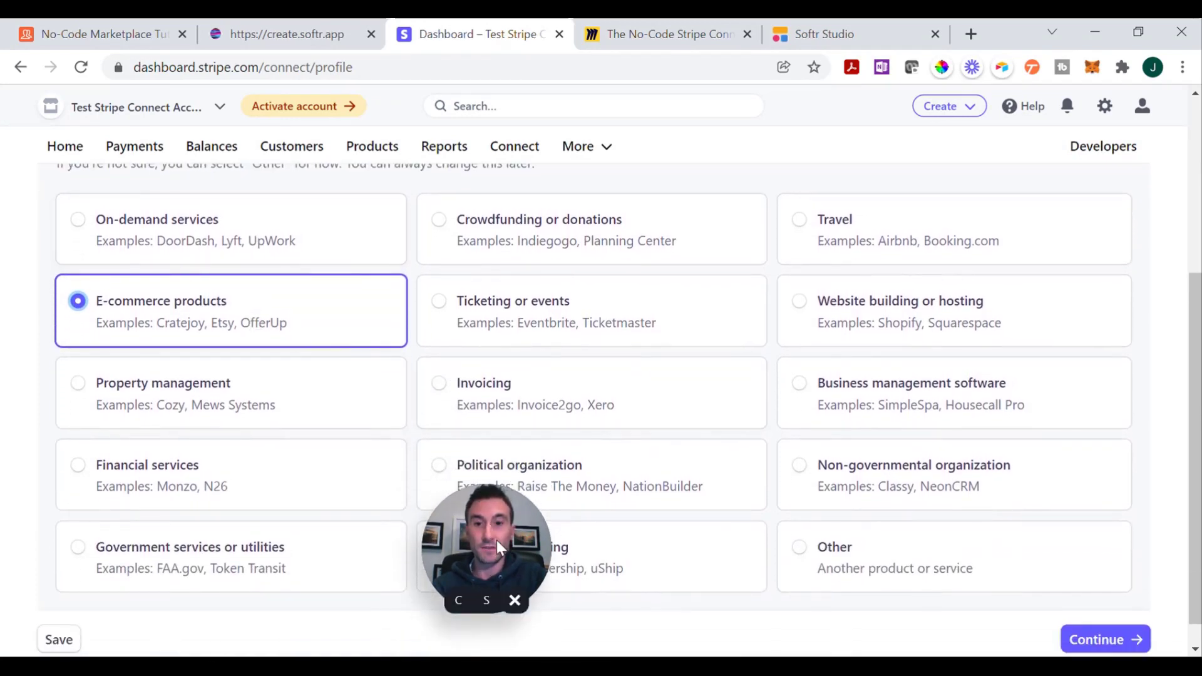
pyautogui.moveTo(500, 549); pyautogui.dragTo(1116, 204)
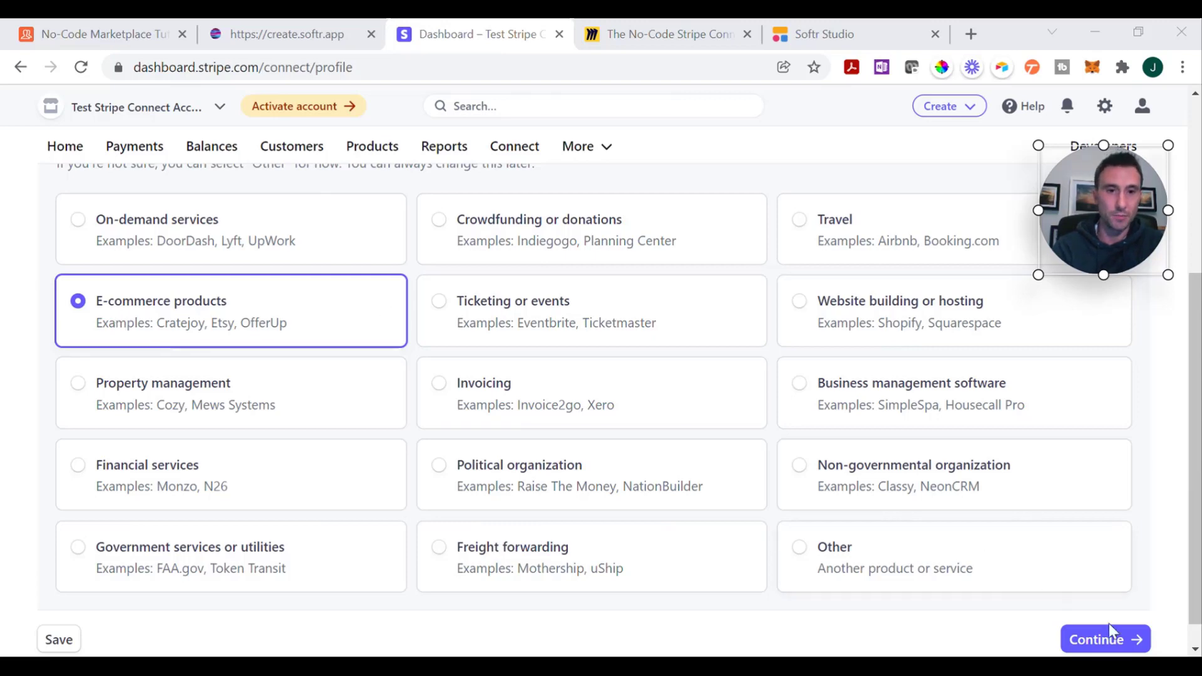
pyautogui.click(1111, 645)
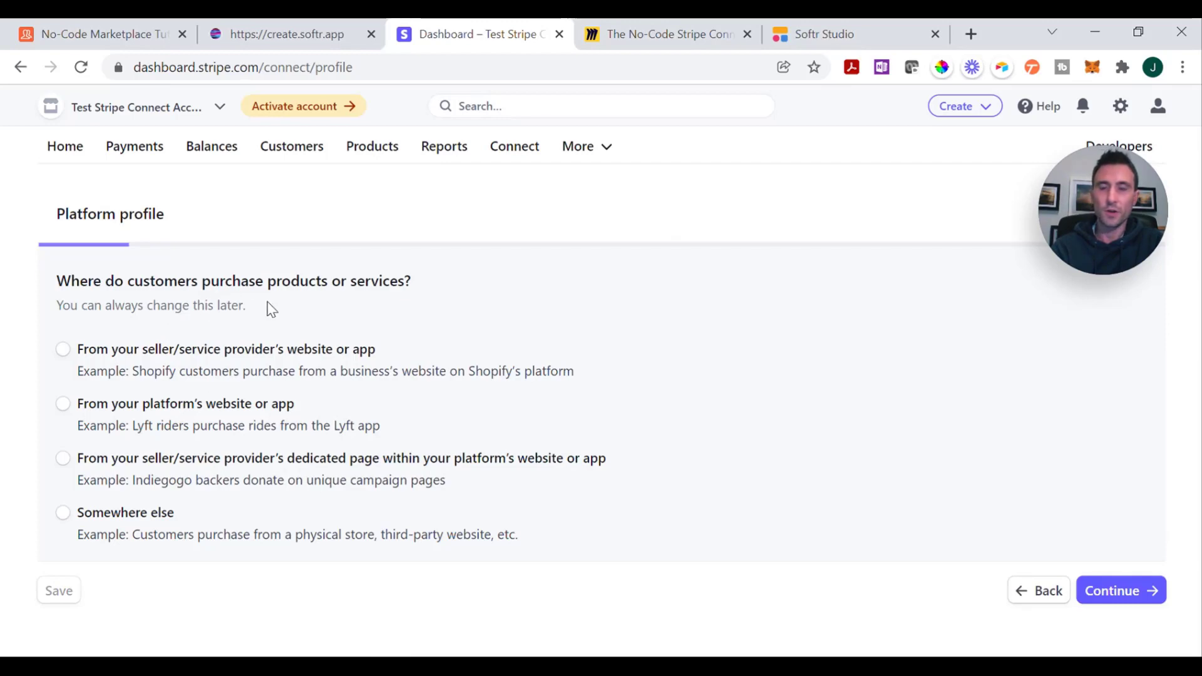
# - Answer that customers purchase from the platform's website or app and that card statements list both the platform's and the seller's name
pyautogui.click(63, 404)
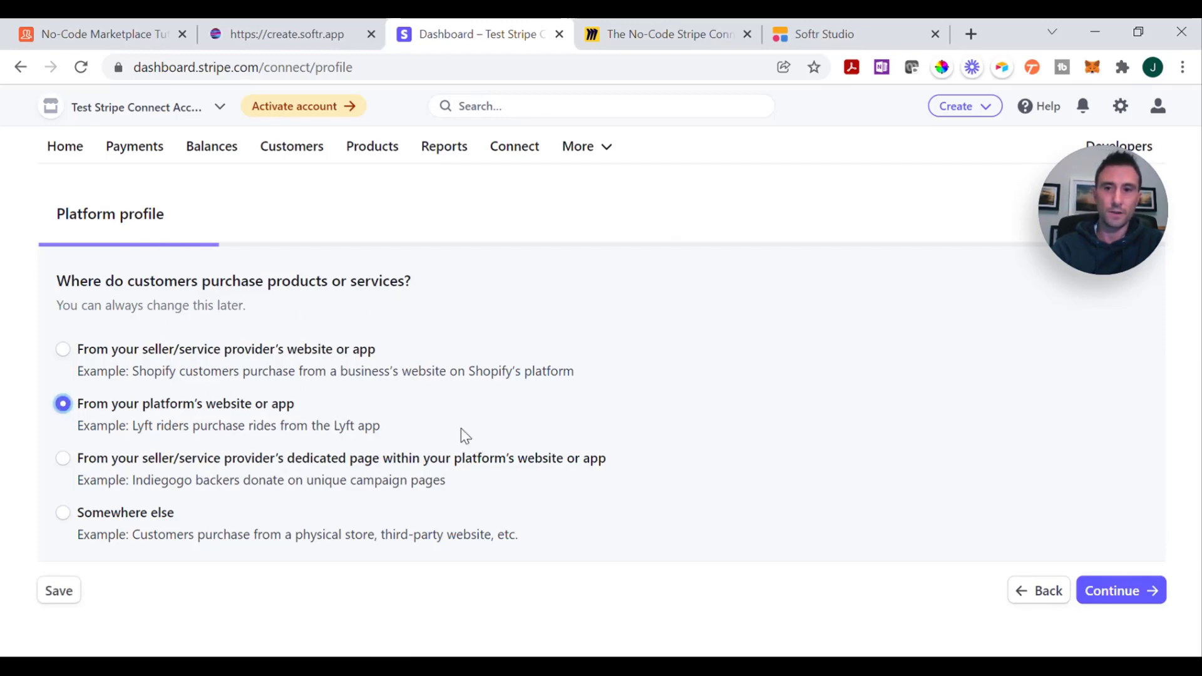
pyautogui.click(1136, 598)
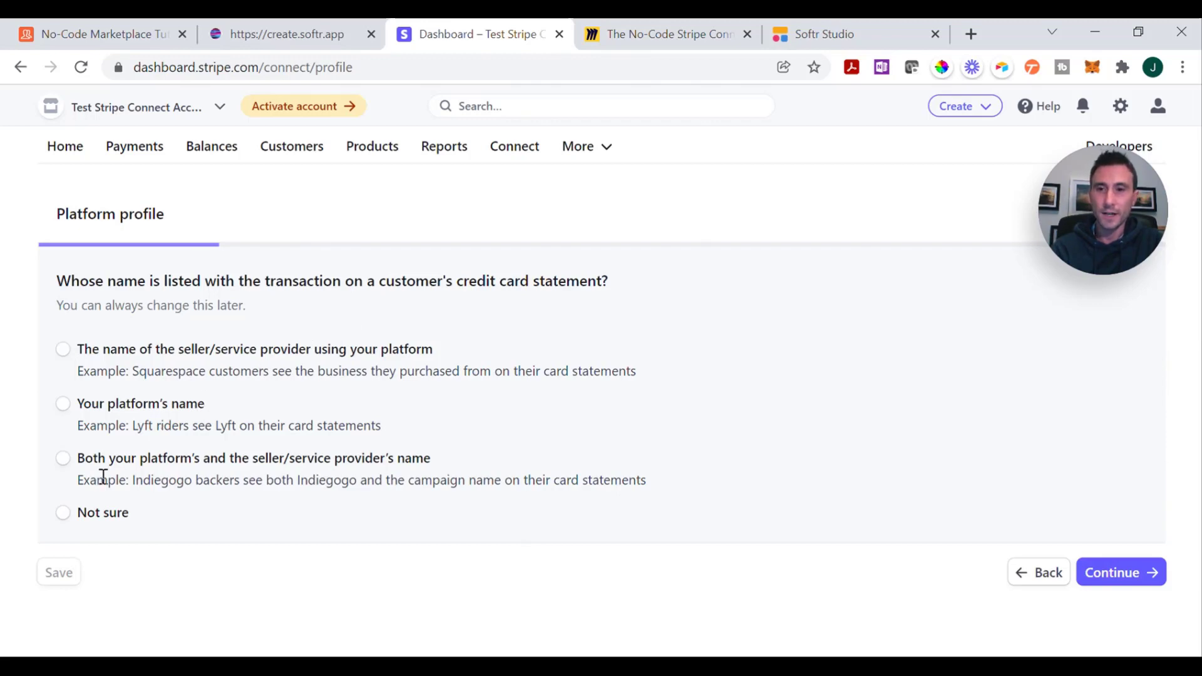
pyautogui.click(64, 460)
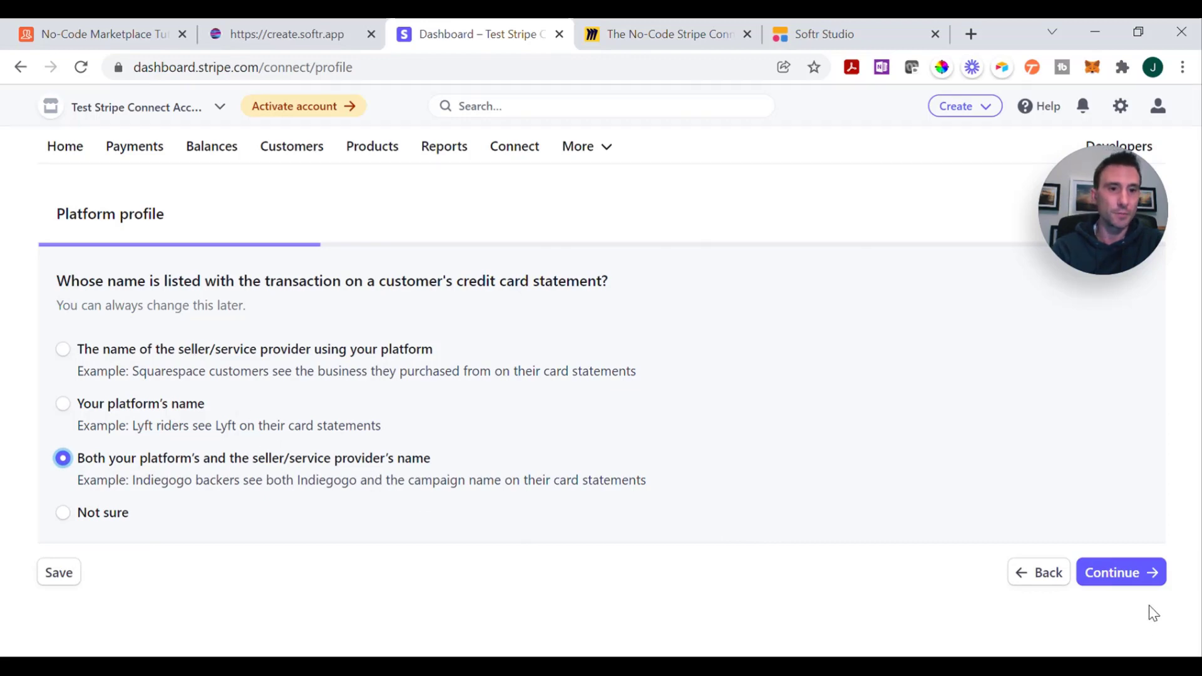
pyautogui.click(1120, 574)
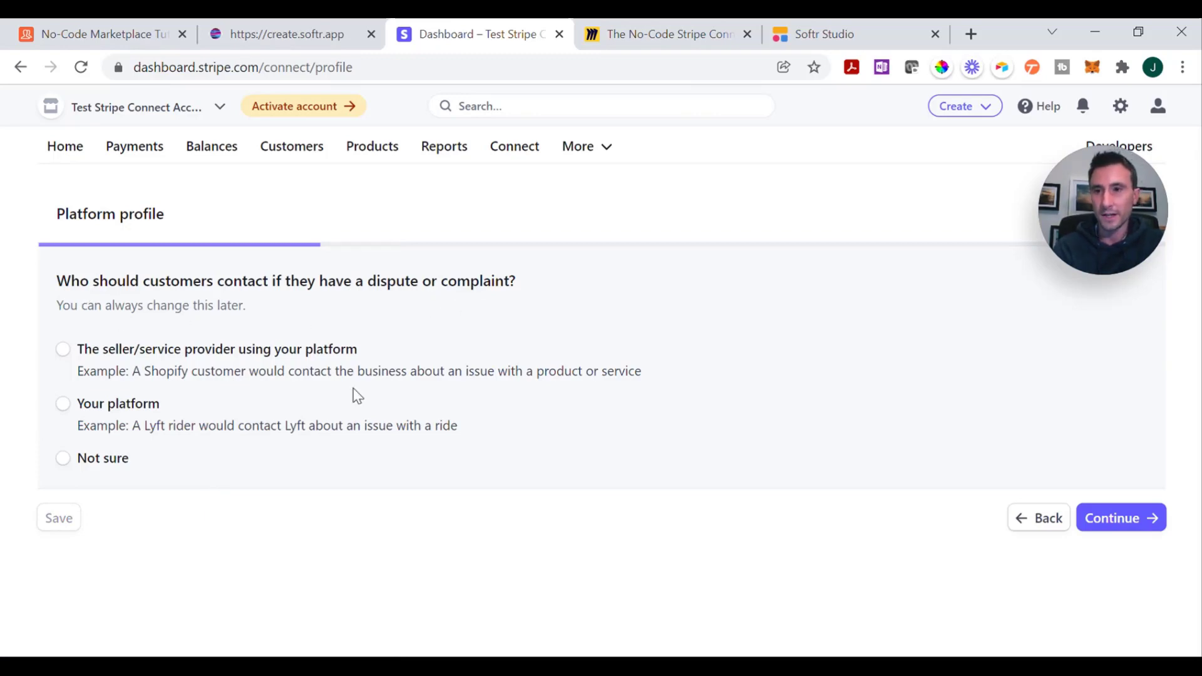
# - Make the seller/service provider the dispute contact, and describe how customers purchase and that disputes are handled directly between the buyer and the seller
pyautogui.click(62, 350)
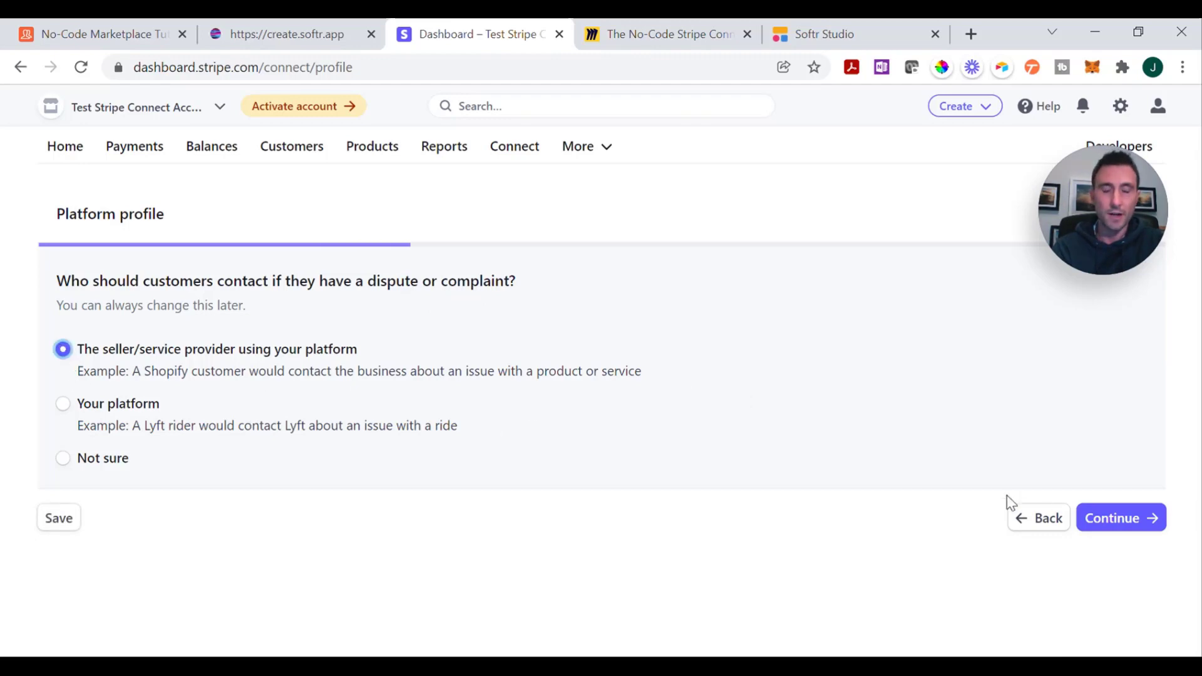
pyautogui.click(1098, 520)
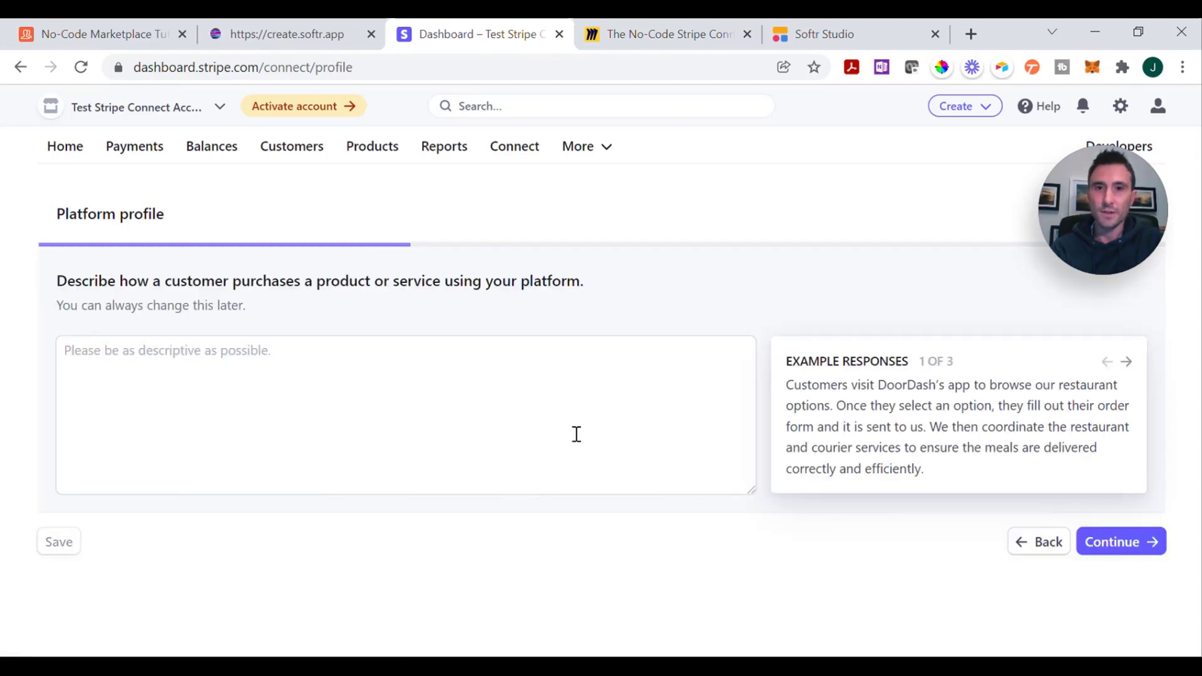
pyautogui.click(210, 349)
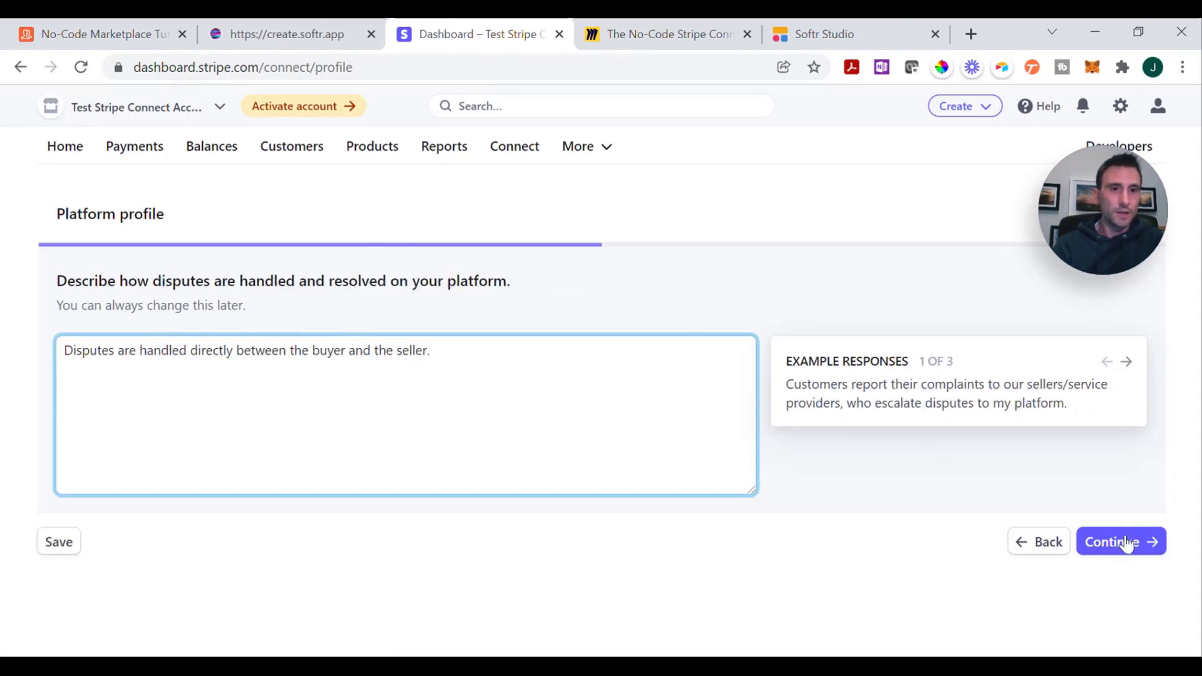
pyautogui.click(1126, 542)
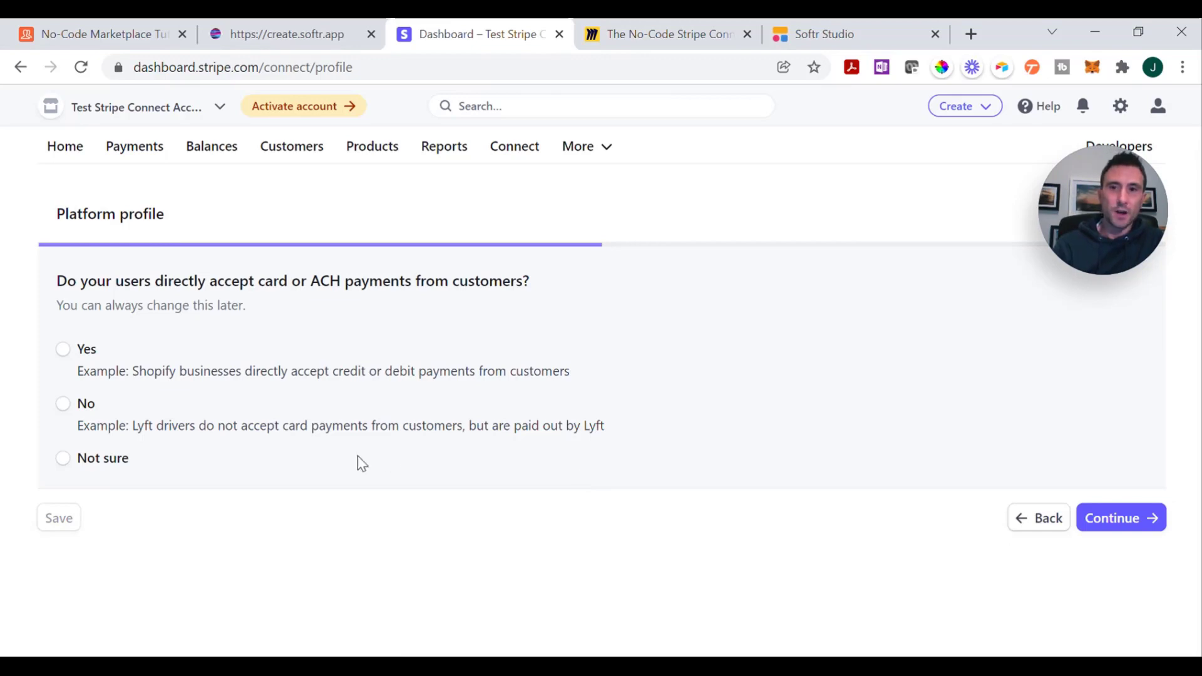
# - Answer Yes to users directly accepting payments, choose the seller/service provider as who customers think they purchase from, and submit the reviewed profile
pyautogui.click(63, 349)
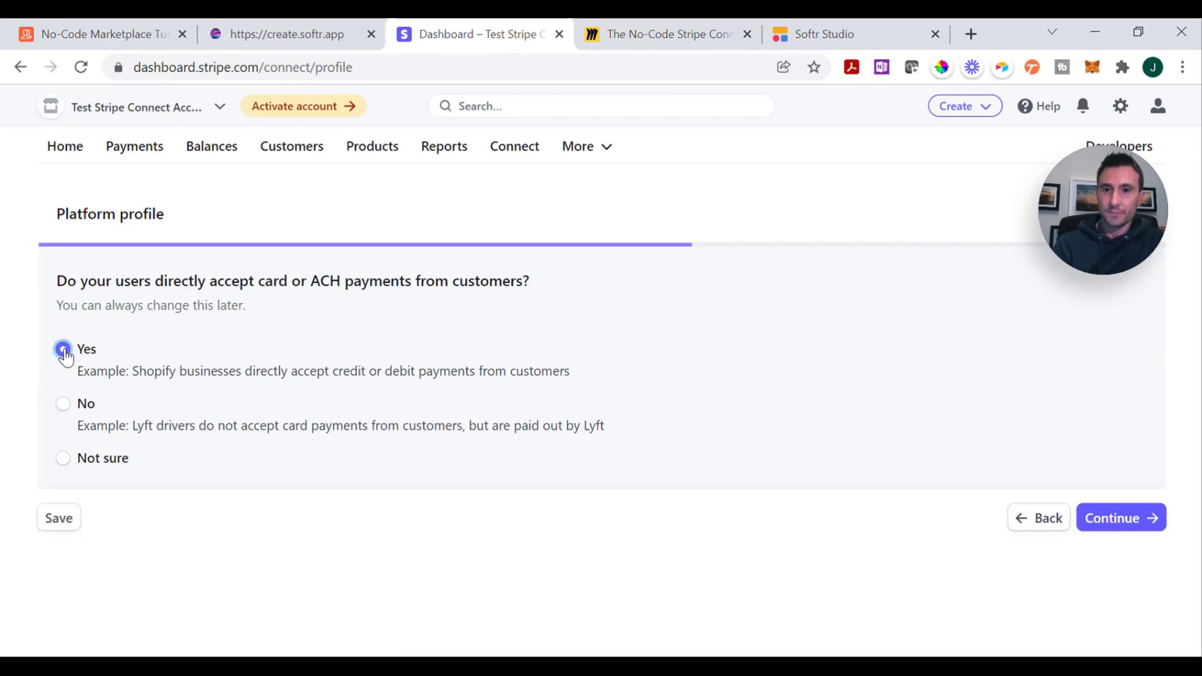
pyautogui.click(1130, 518)
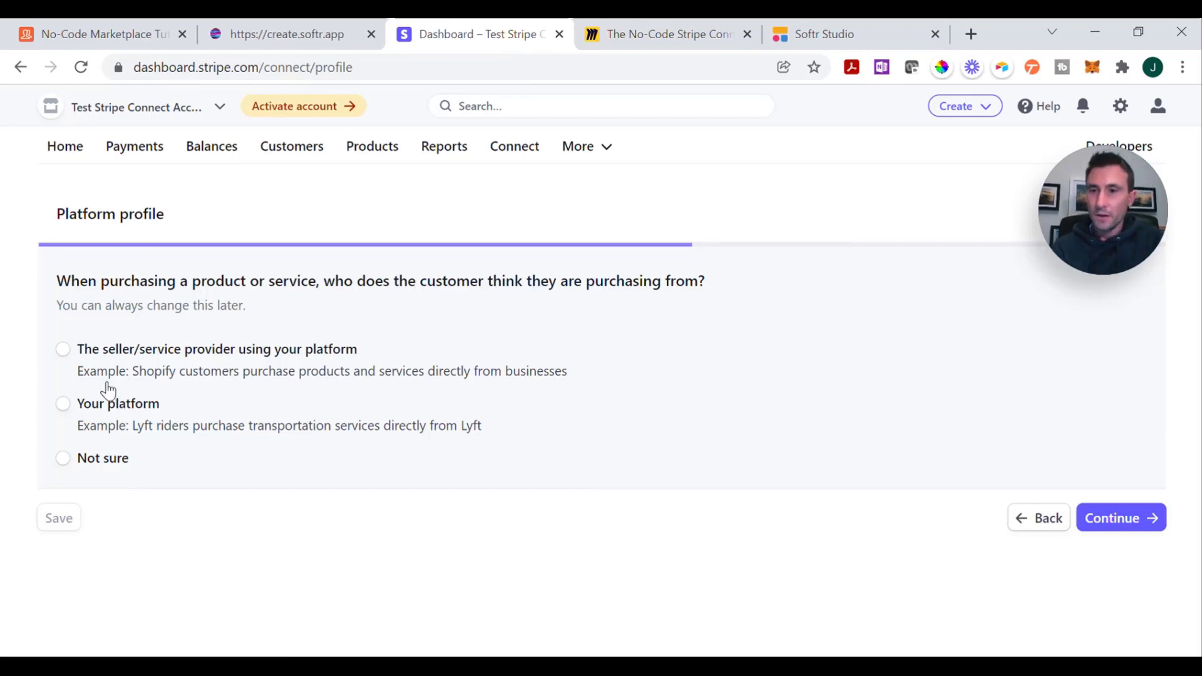
pyautogui.click(57, 354)
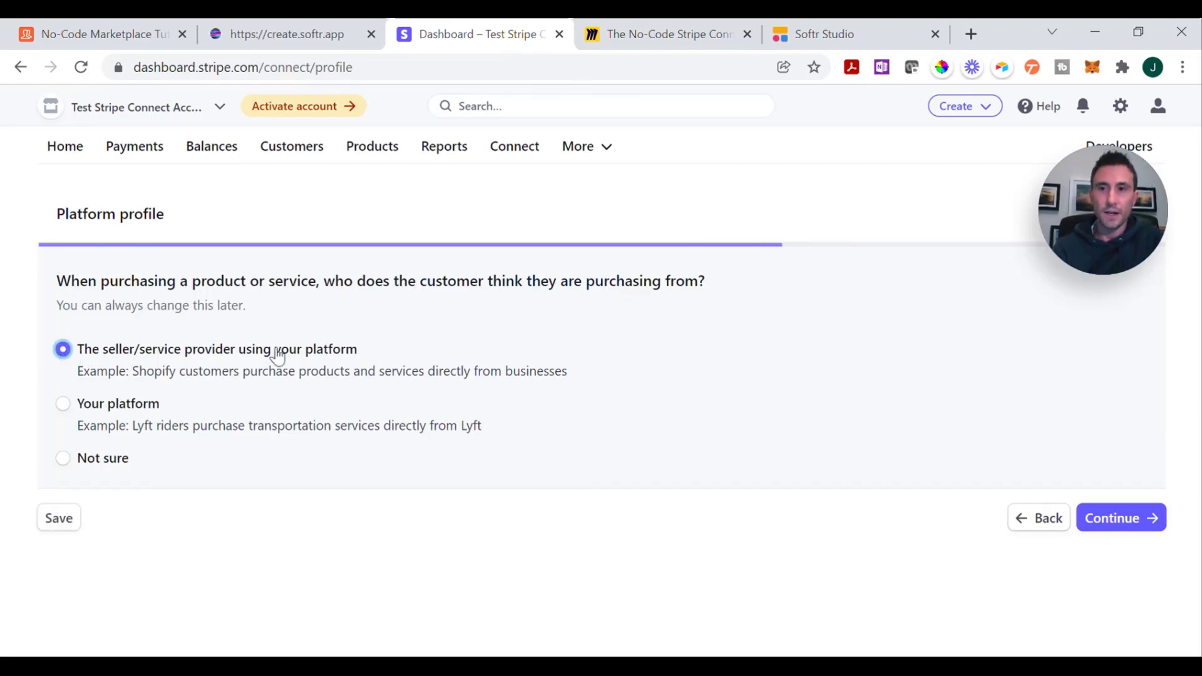
pyautogui.click(1127, 521)
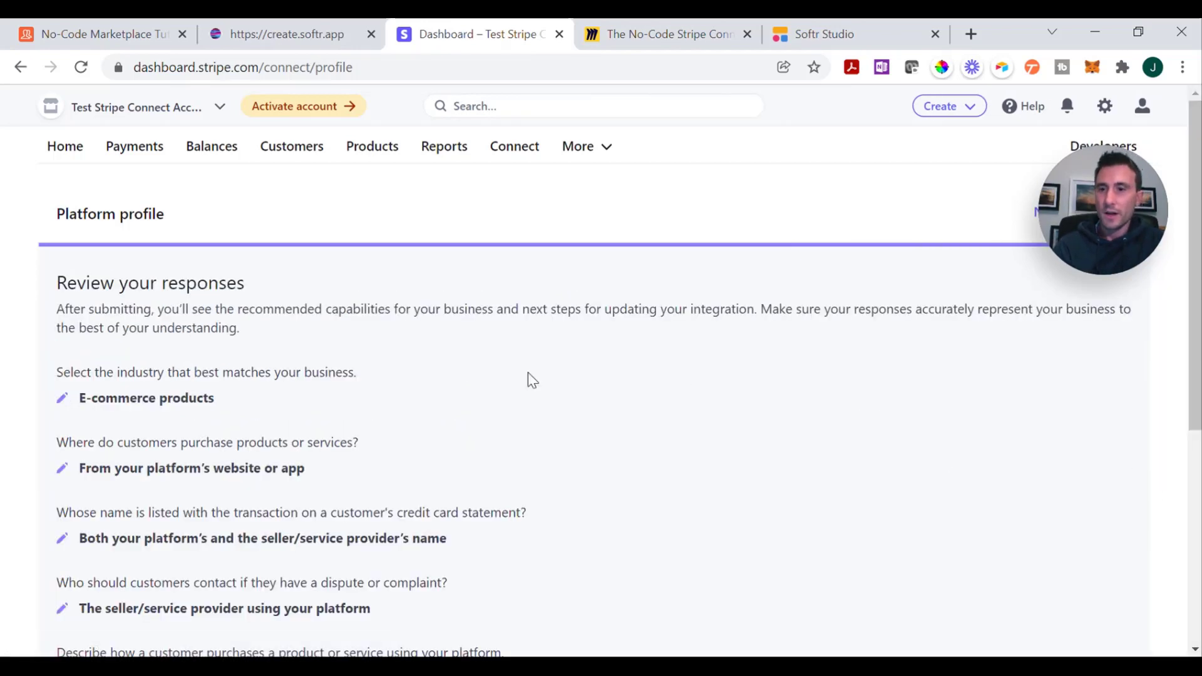
pyautogui.scroll(-6, 532, 381)
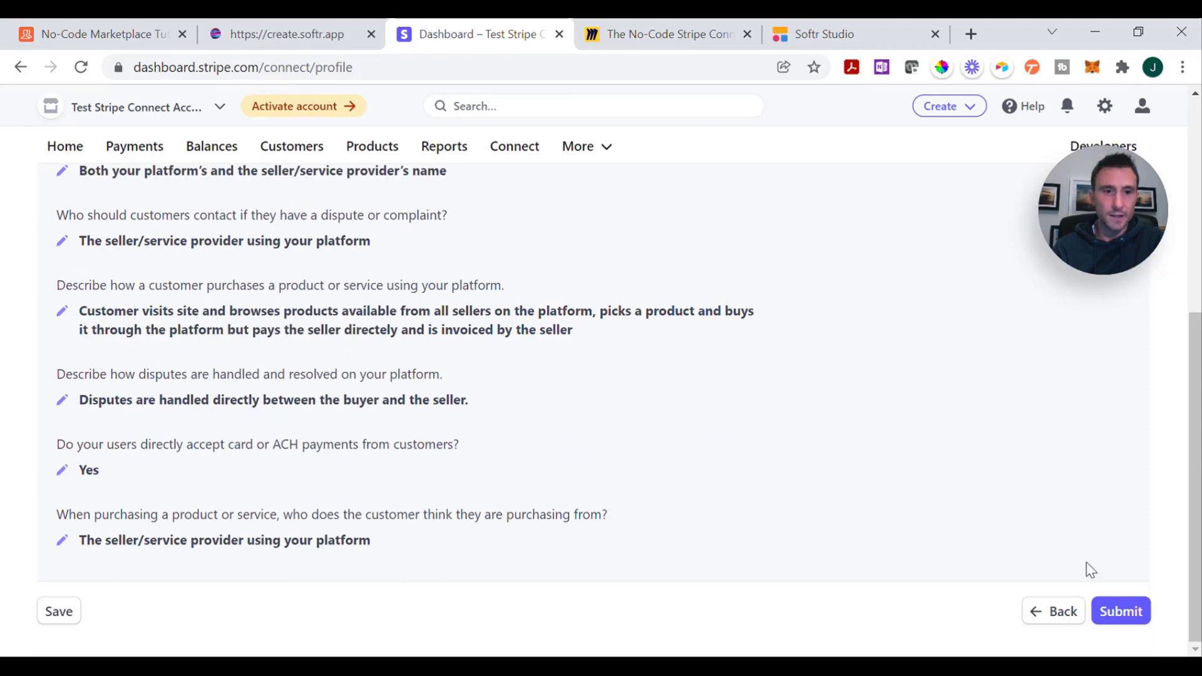
pyautogui.click(1140, 612)
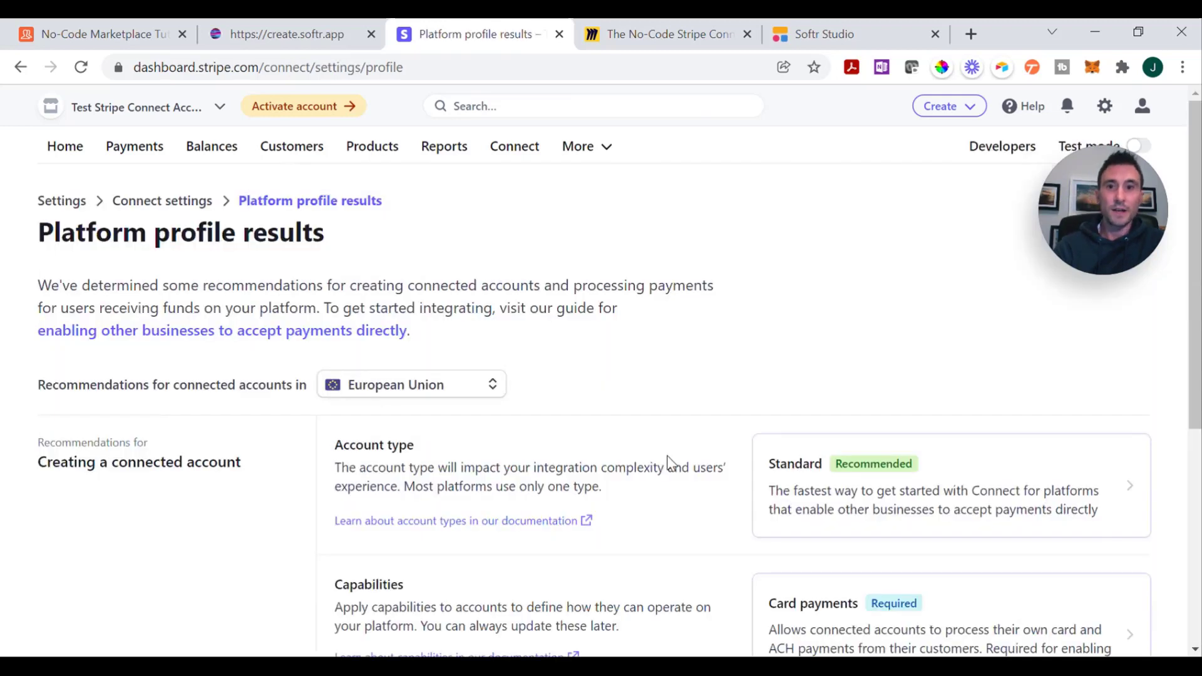
# - Examine the platform profile results for the recommended connected account type, required capabilities and charge type
pyautogui.scroll(-3, 565, 316)
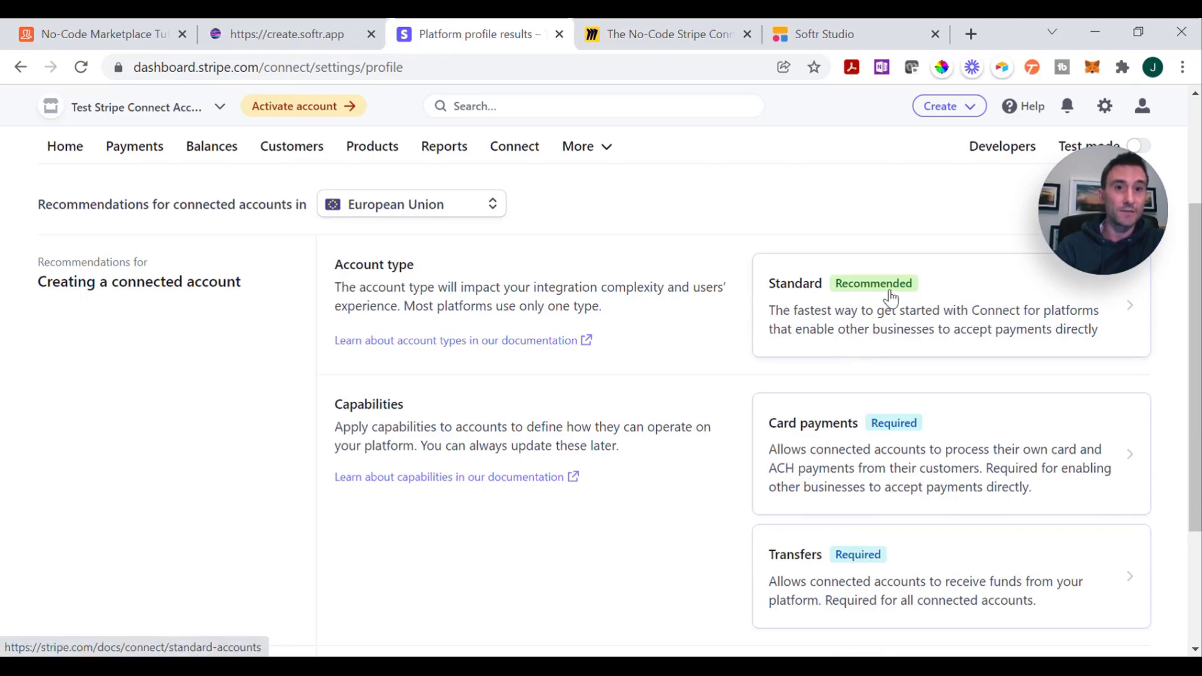
pyautogui.scroll(1, 694, 434)
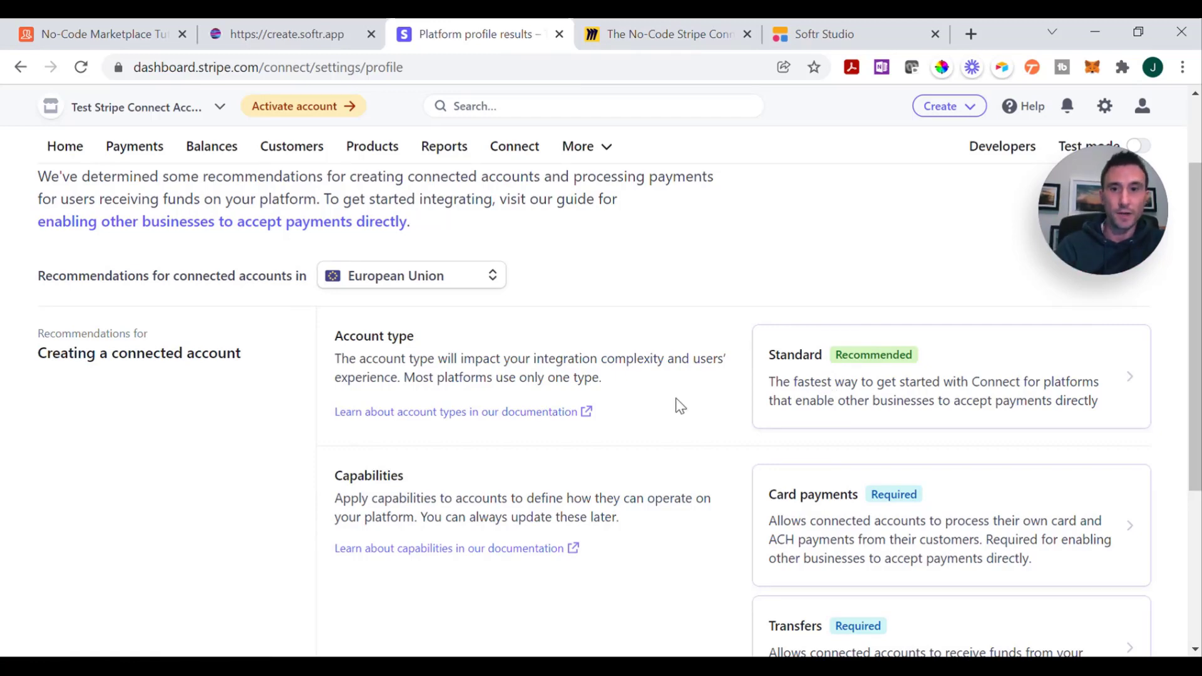
pyautogui.scroll(1, 680, 405)
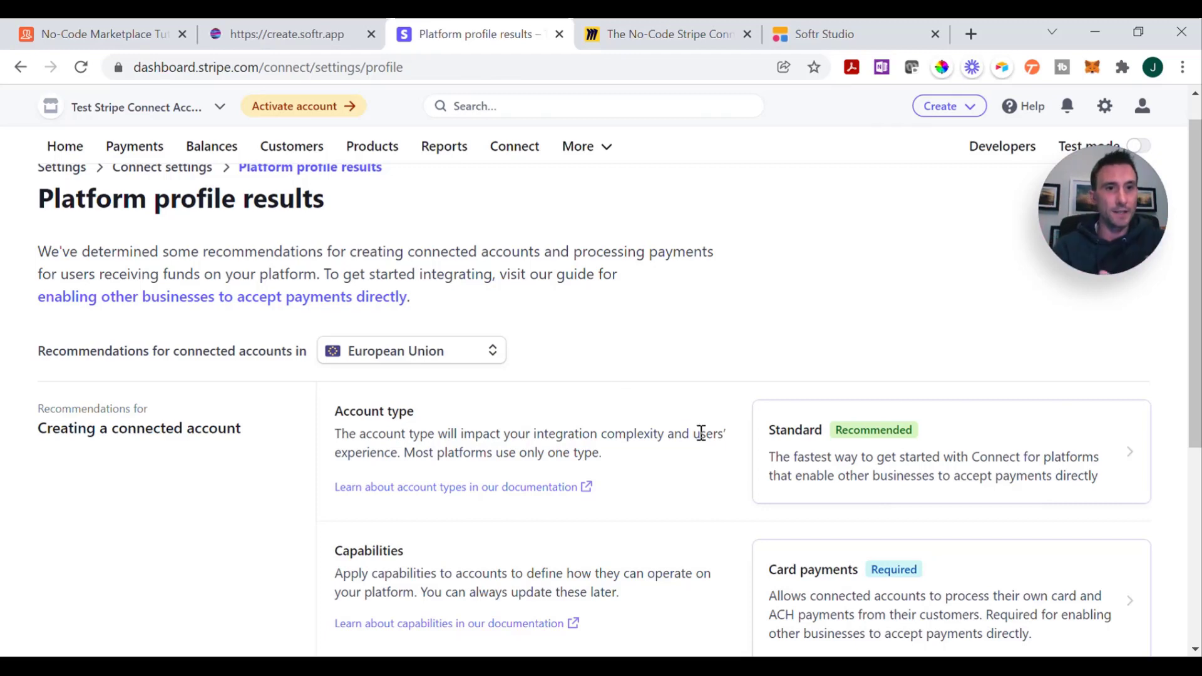
pyautogui.scroll(-1, 701, 434)
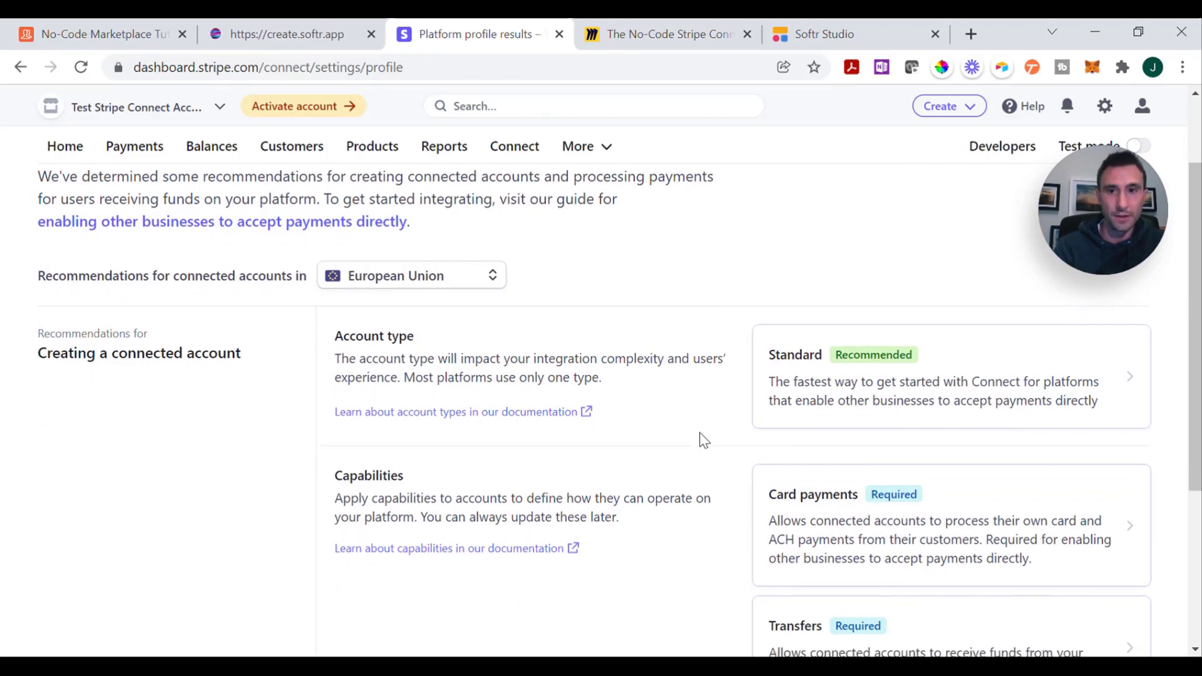
pyautogui.scroll(-1, 704, 440)
pyautogui.scroll(3, 704, 440)
pyautogui.scroll(-1, 704, 440)
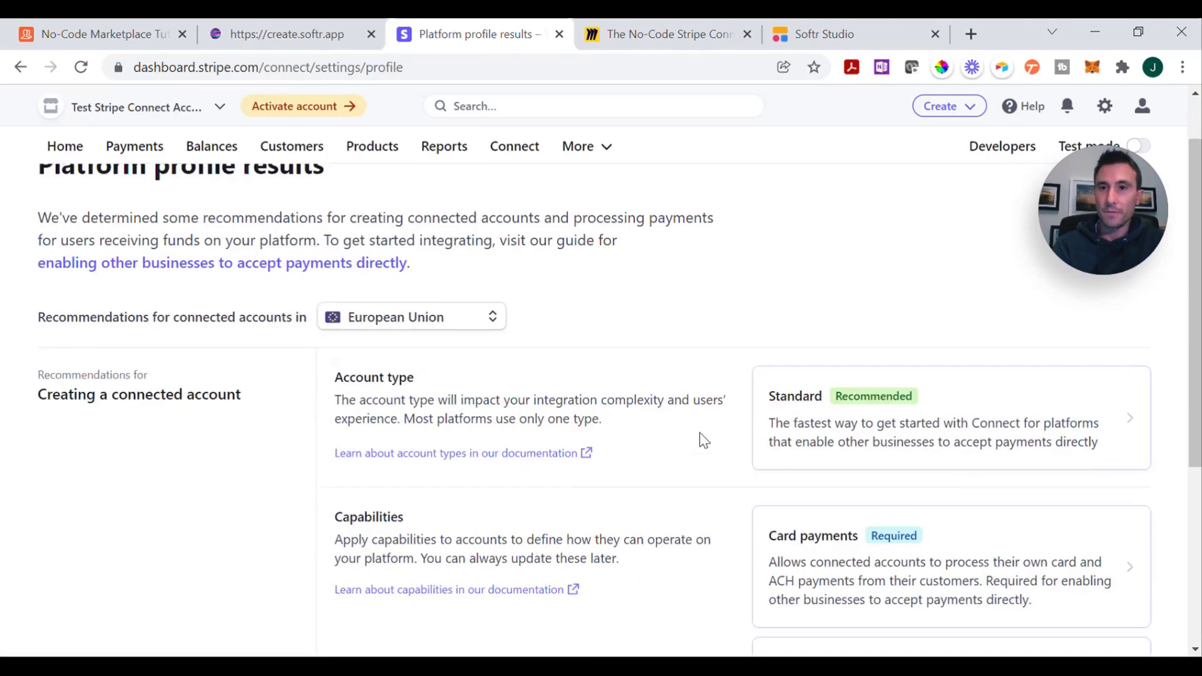
pyautogui.scroll(1, 704, 440)
pyautogui.scroll(-3, 704, 440)
pyautogui.scroll(-3, 704, 439)
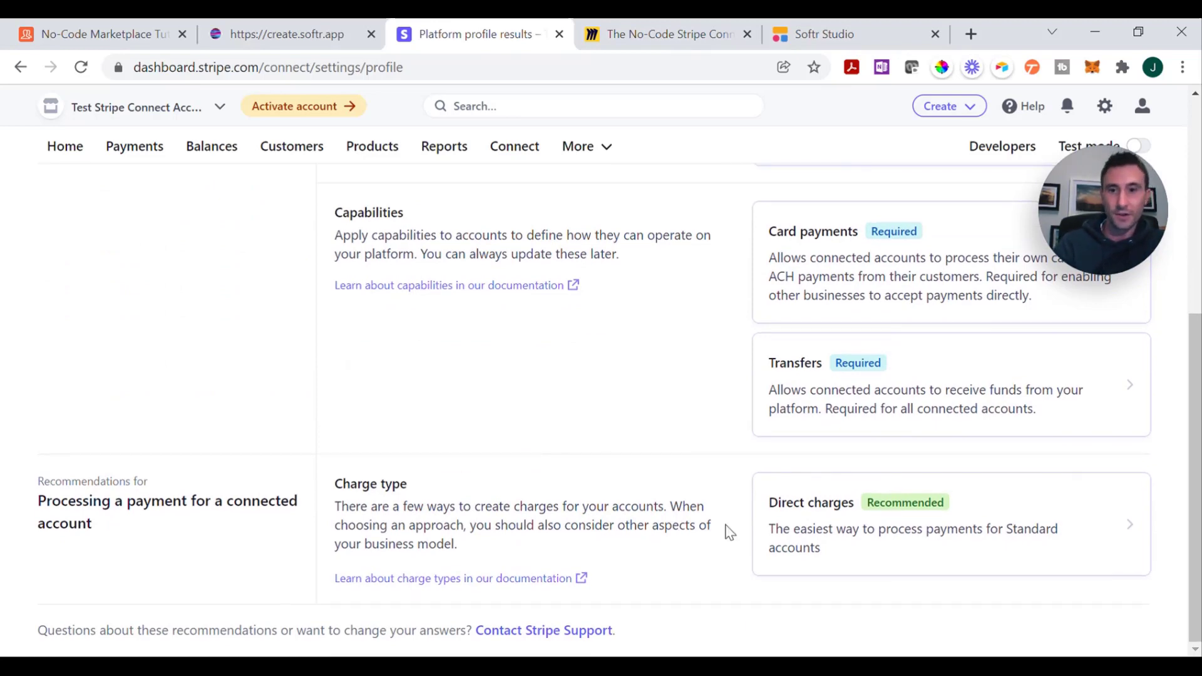
pyautogui.scroll(6, 551, 551)
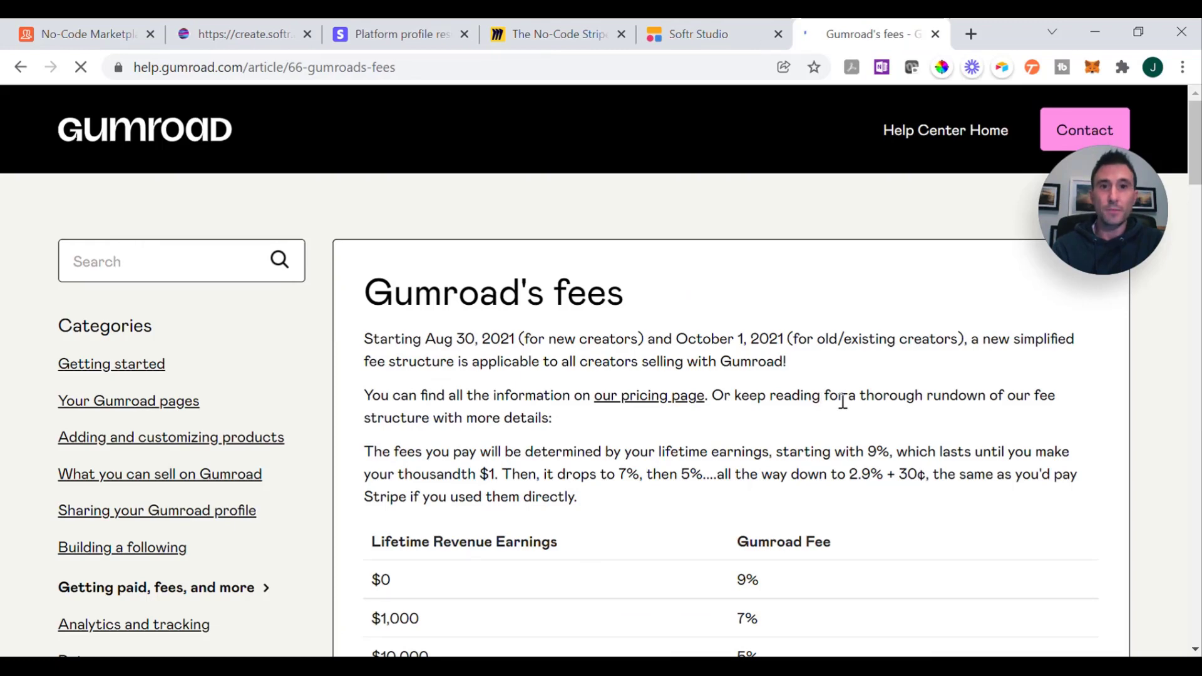
# - Read the fee table by lifetime revenue earnings and the lifetime earnings explanation in Gumroad's fees help article
pyautogui.scroll(-3, 842, 401)
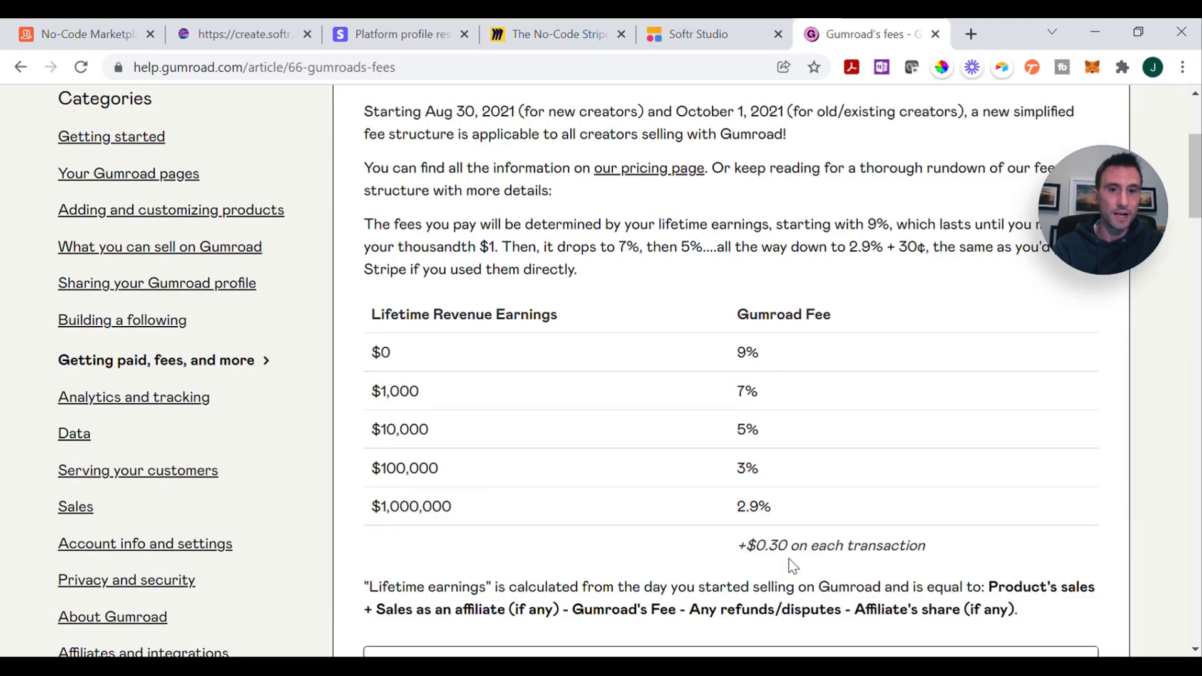
pyautogui.scroll(-3, 792, 567)
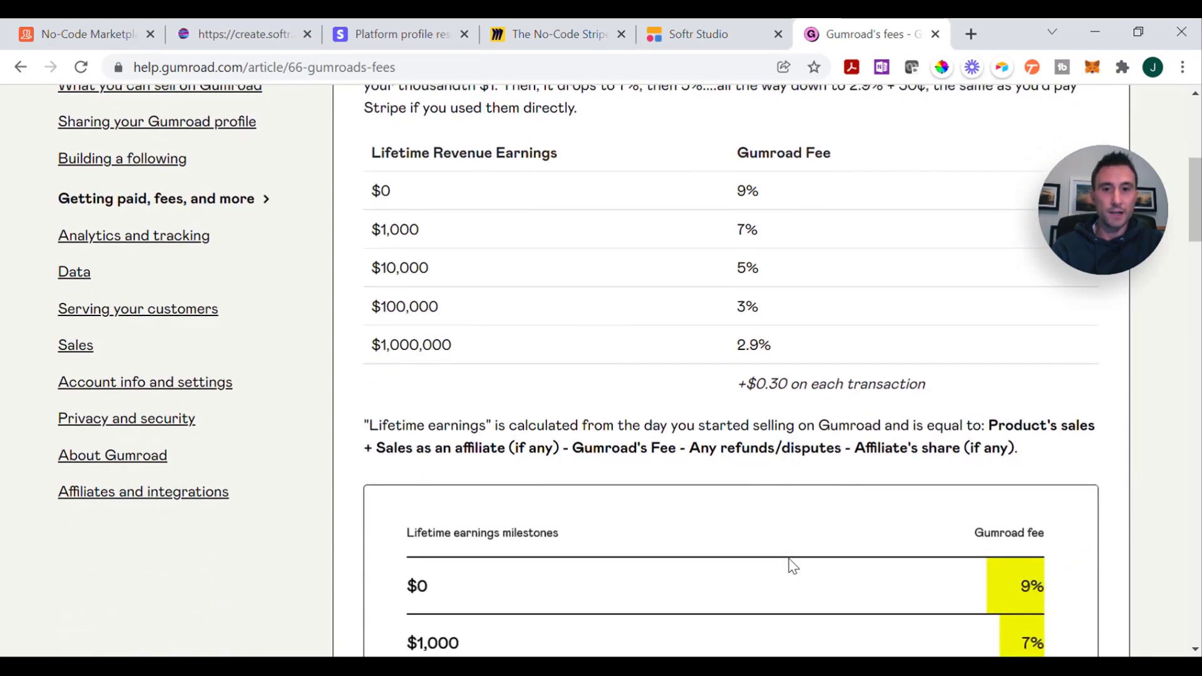
# - Go from the Gumroad fee table back to Stripe's platform profile results and review the recommended account type and required capabilities
pyautogui.scroll(-2, 792, 567)
pyautogui.scroll(2, 793, 566)
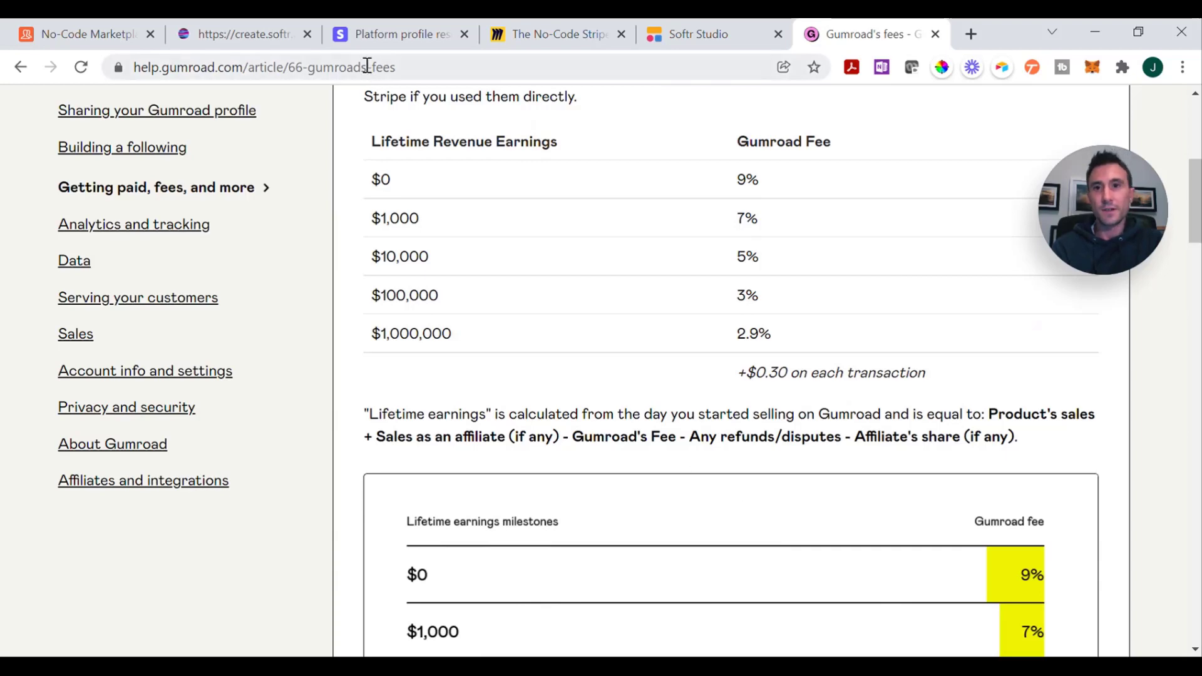
pyautogui.click(393, 34)
pyautogui.scroll(-1, 755, 470)
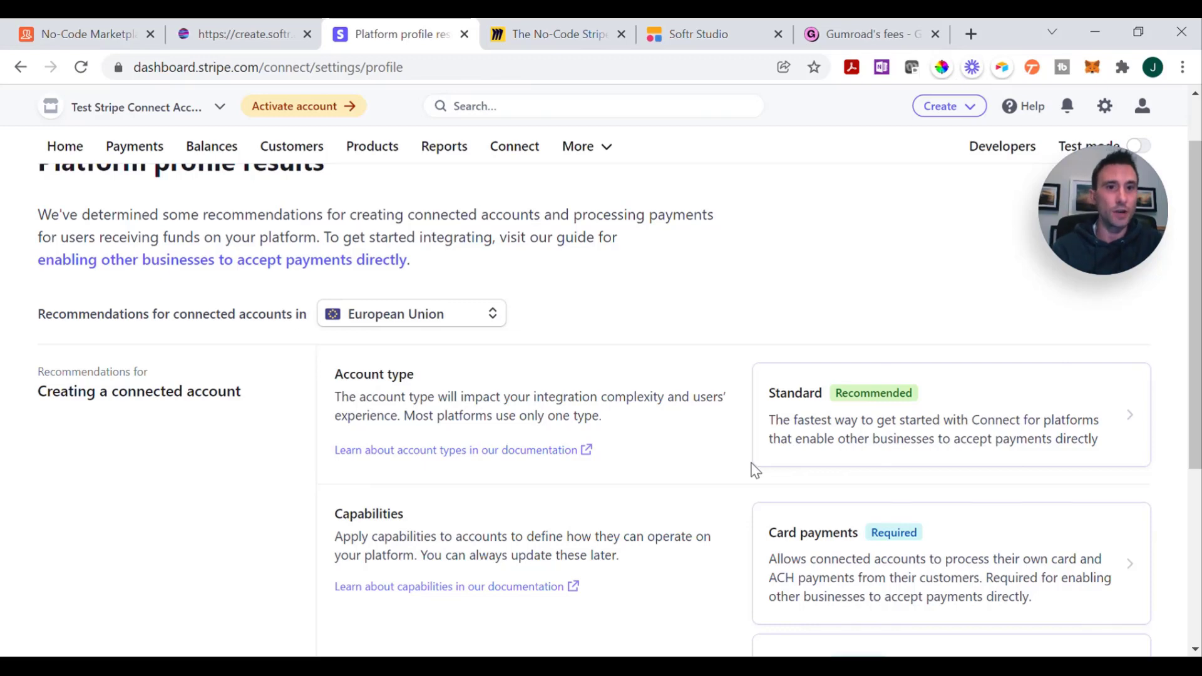
pyautogui.scroll(1, 756, 471)
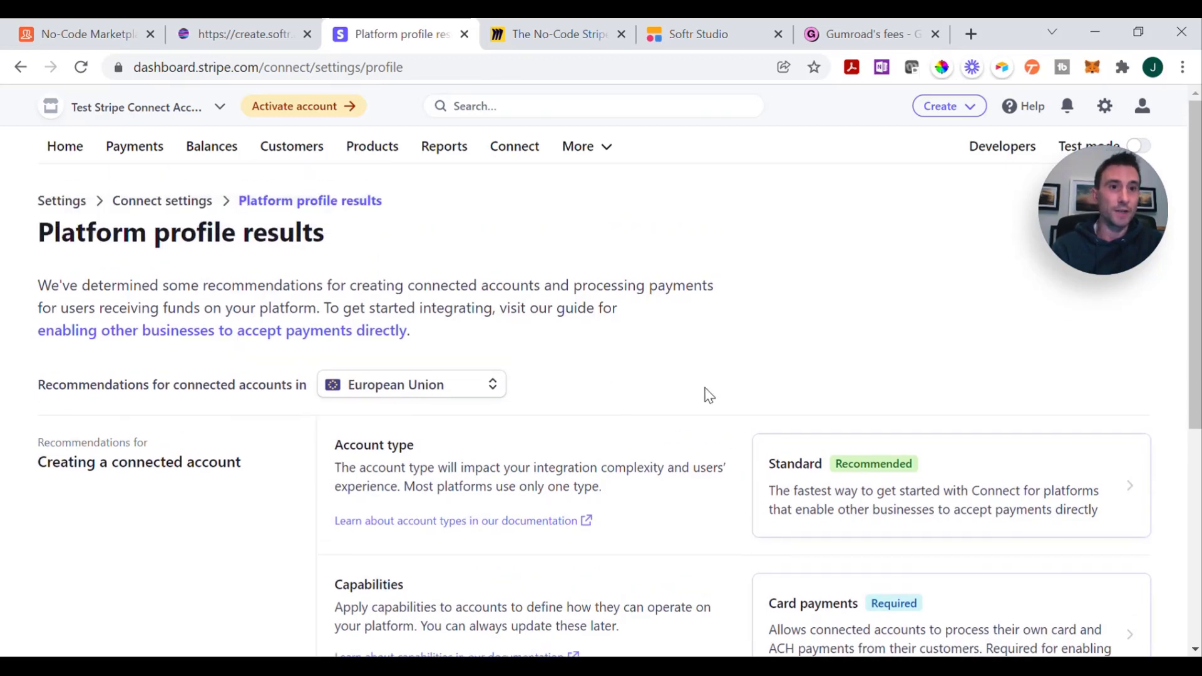
pyautogui.scroll(-1, 709, 396)
pyautogui.scroll(1, 708, 395)
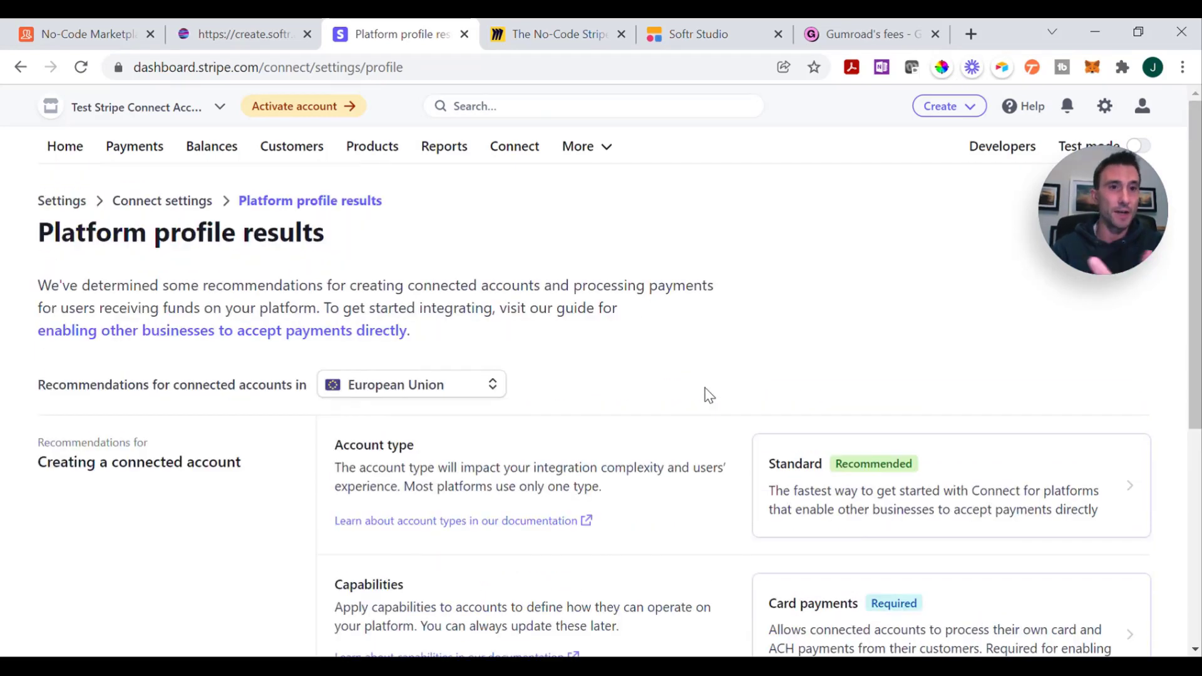
pyautogui.scroll(-3, 709, 395)
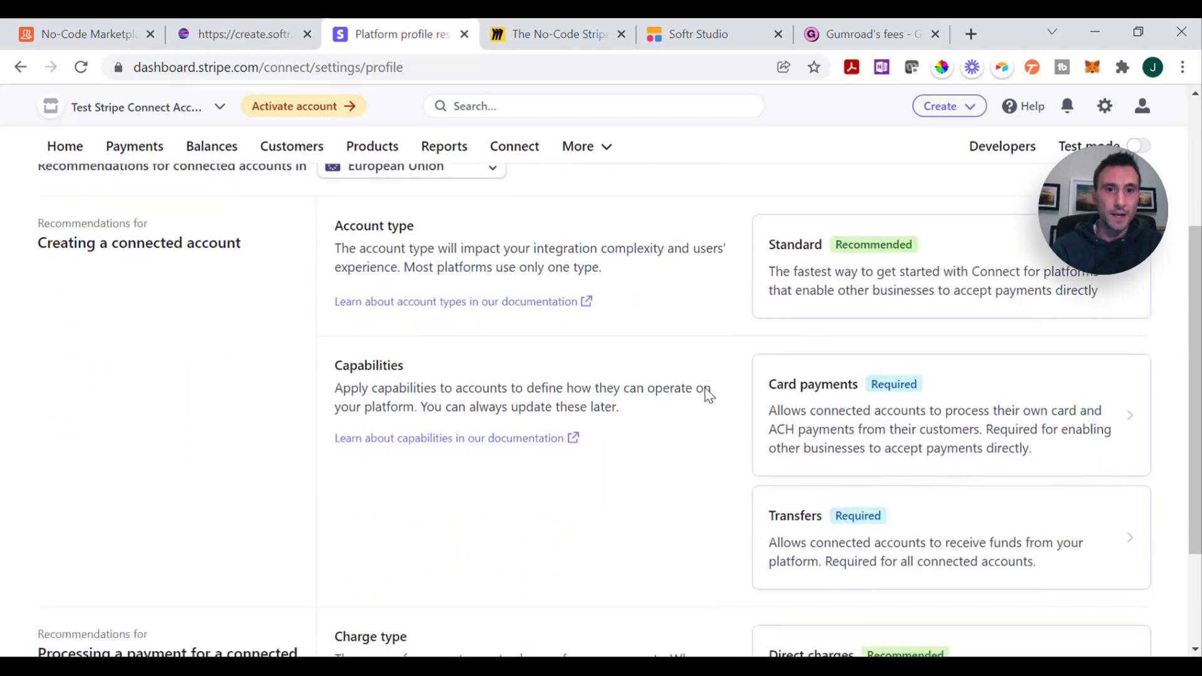
pyautogui.scroll(1, 705, 397)
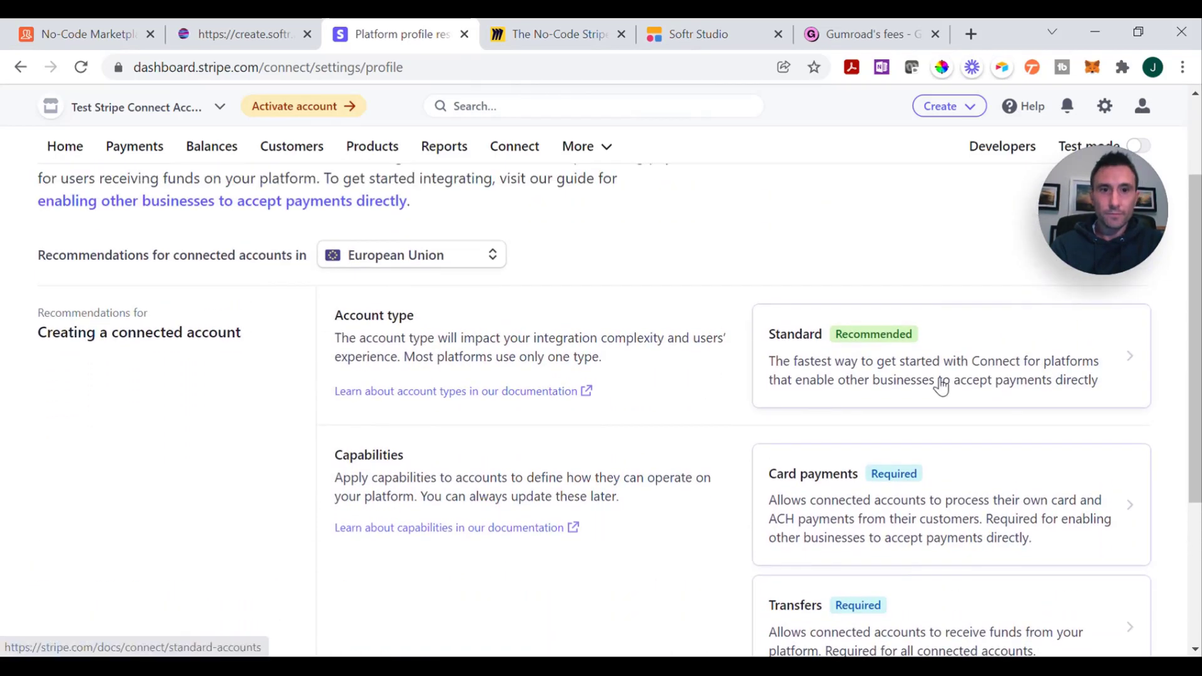
# - Open the documentation for the recommended Standard account type and skim its introduction and onboarding example
pyautogui.click(858, 382)
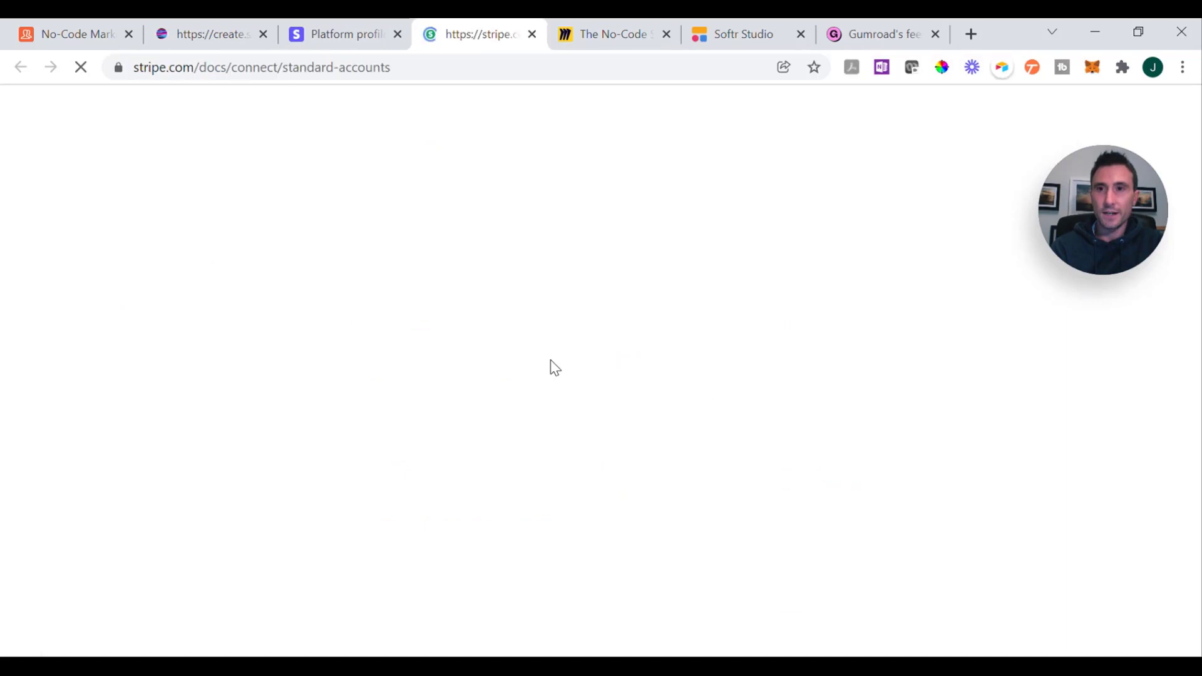
pyautogui.scroll(-10, 576, 454)
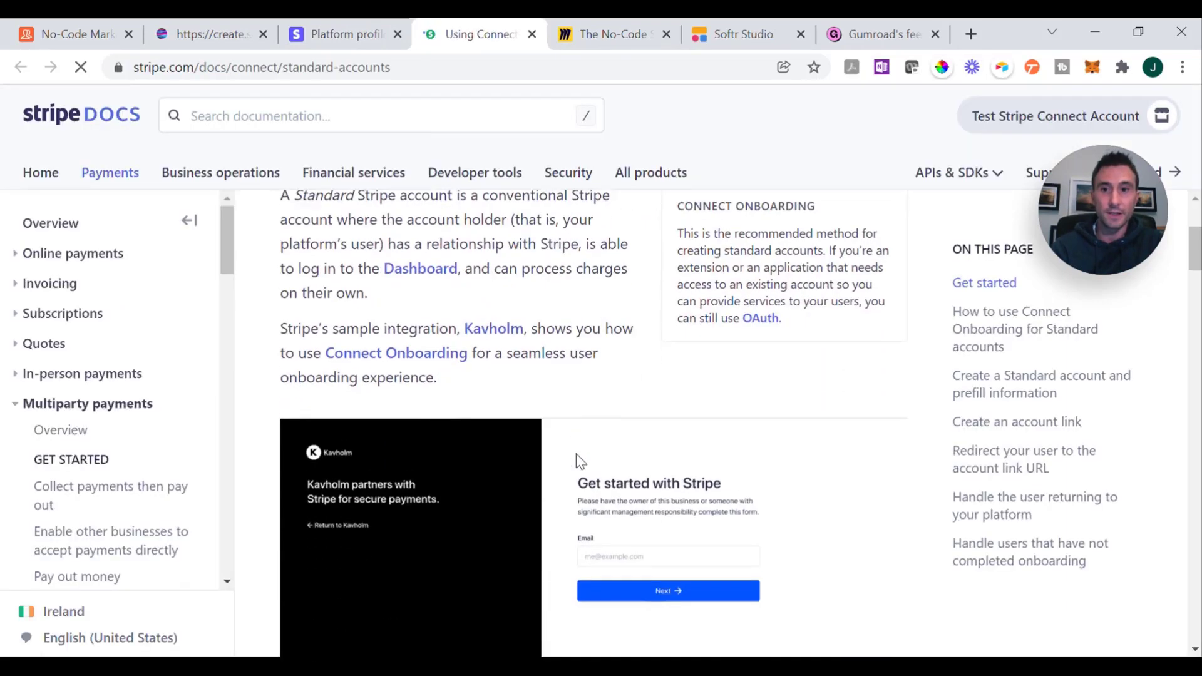
pyautogui.scroll(10, 577, 454)
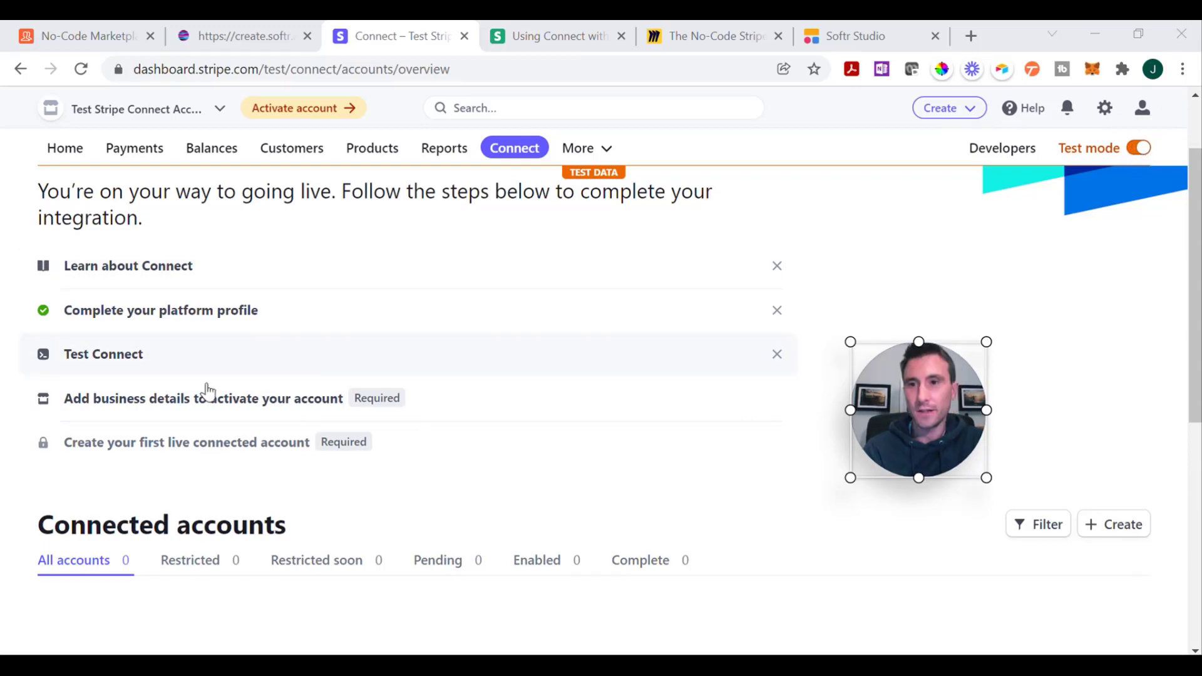
# - Expand the task for adding business details to activate the account in the Get started with Connect checklist and review the checklist
pyautogui.click(167, 413)
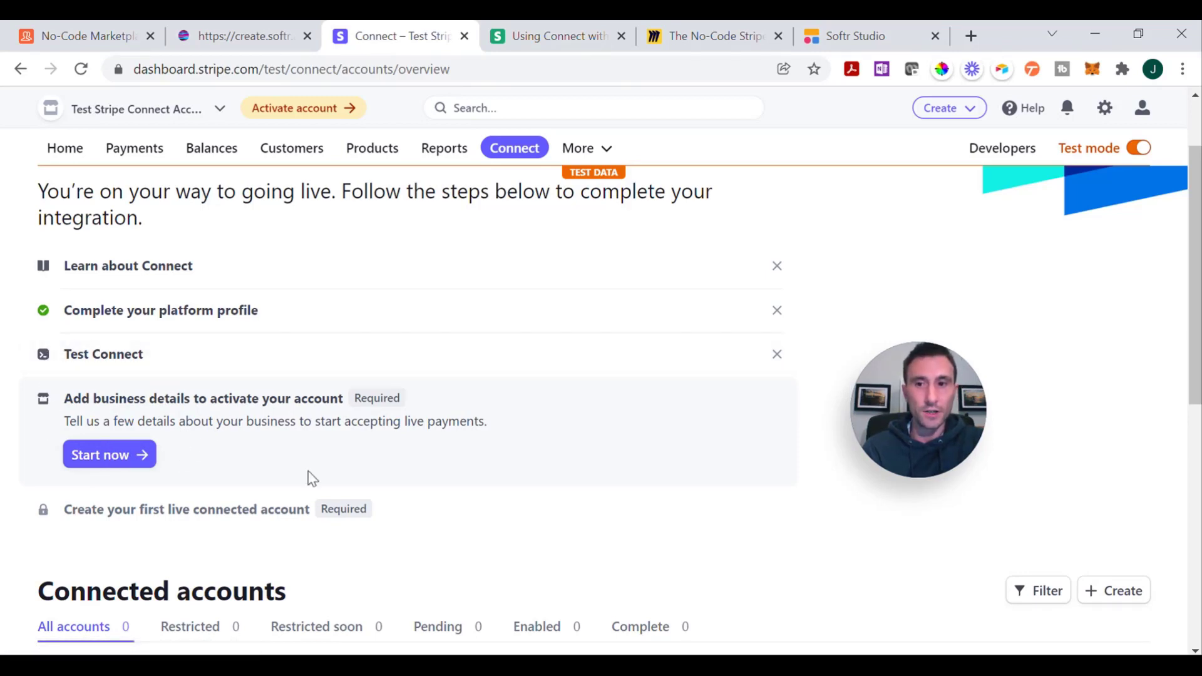
pyautogui.scroll(-2, 310, 478)
pyautogui.scroll(1, 310, 475)
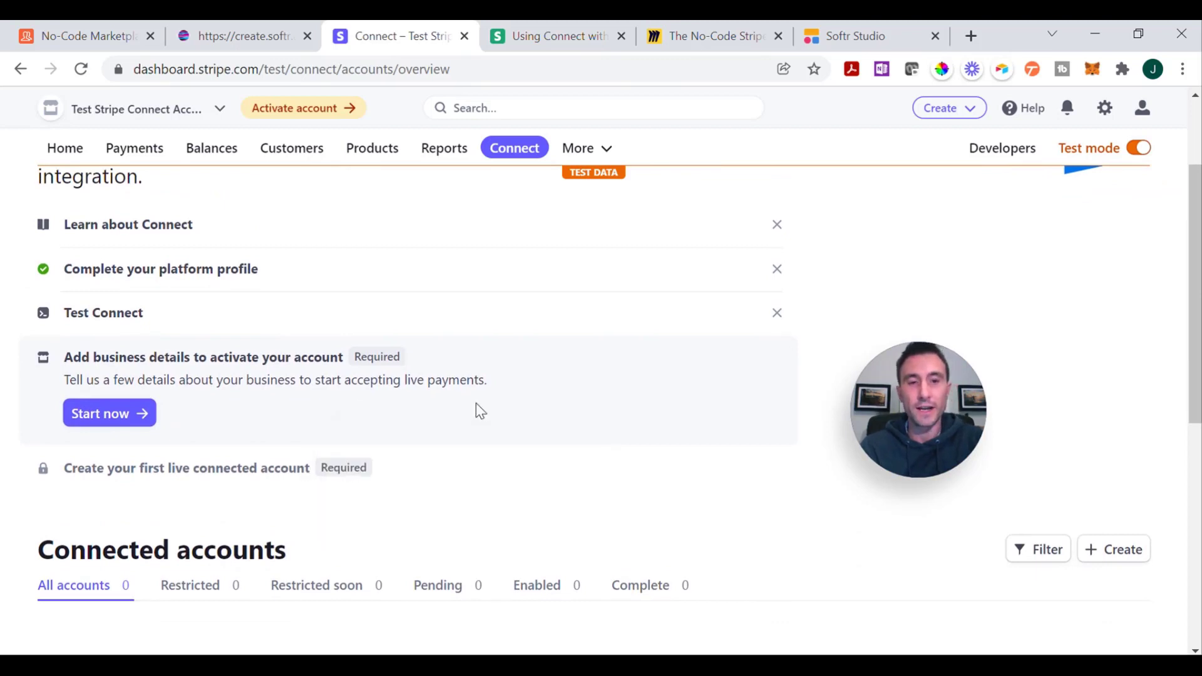
pyautogui.scroll(1, 480, 411)
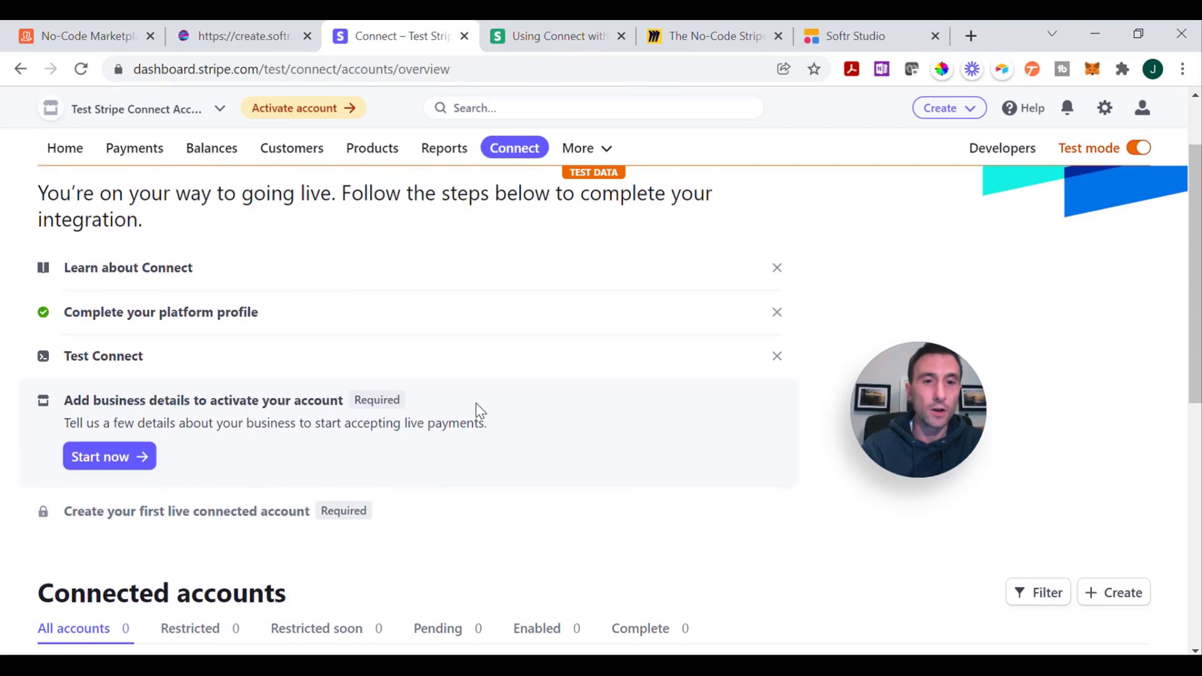
pyautogui.scroll(1, 480, 411)
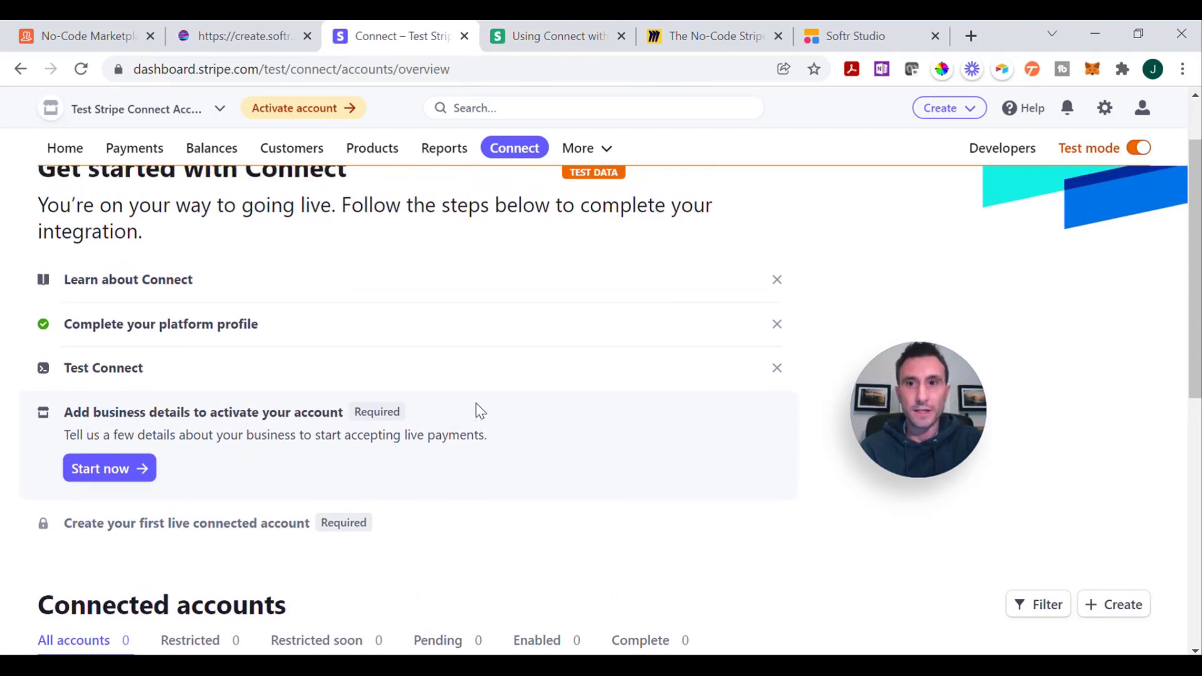
pyautogui.scroll(2, 455, 489)
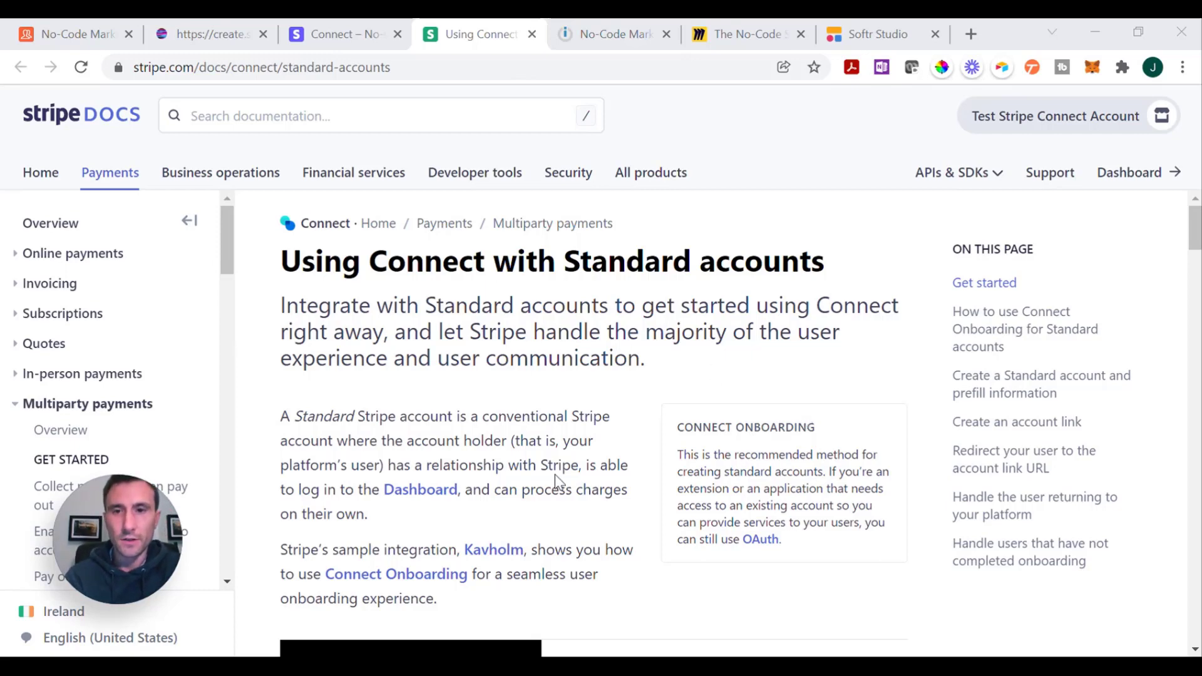
# - Read the Standard accounts guide from its introduction through the section on creating a Standard account and prefilling information
pyautogui.scroll(-1, 554, 474)
pyautogui.scroll(1, 555, 475)
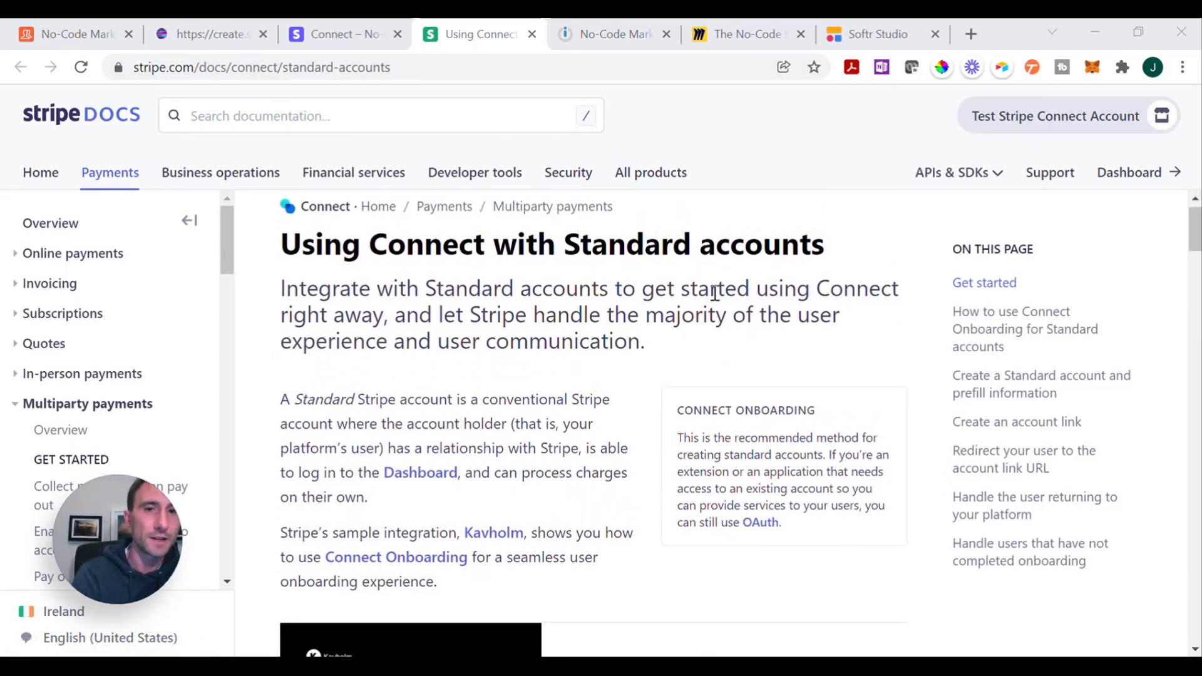
pyautogui.scroll(-1, 715, 293)
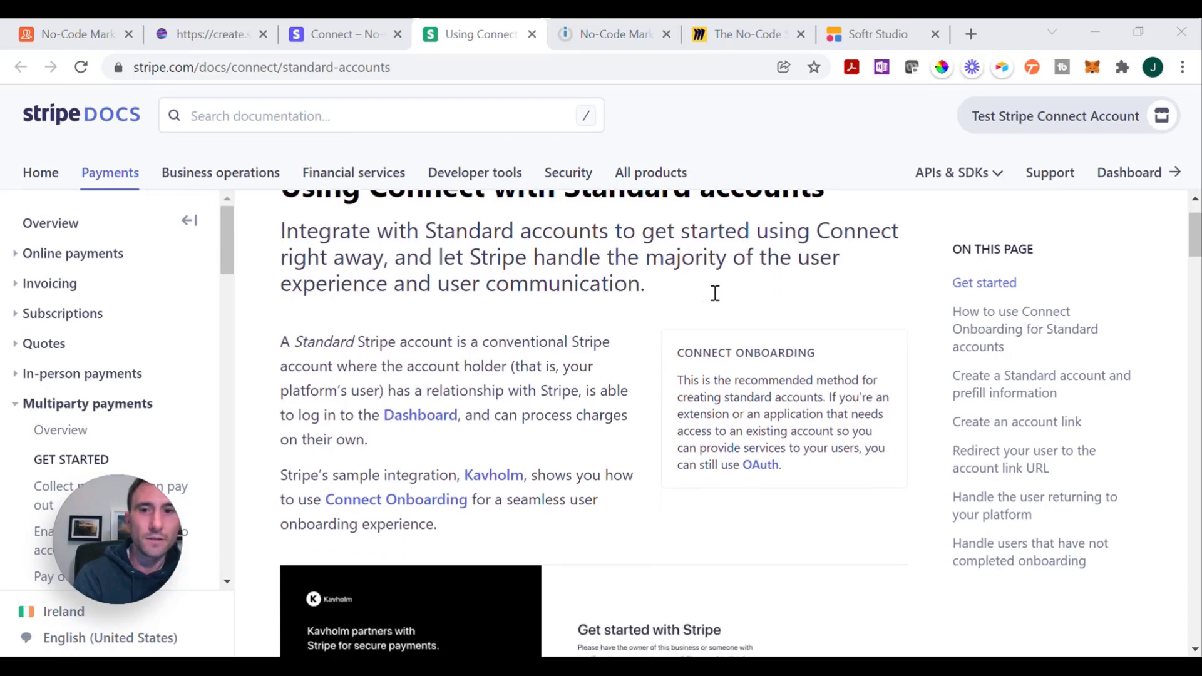
pyautogui.scroll(-5, 619, 383)
pyautogui.scroll(-6, 622, 383)
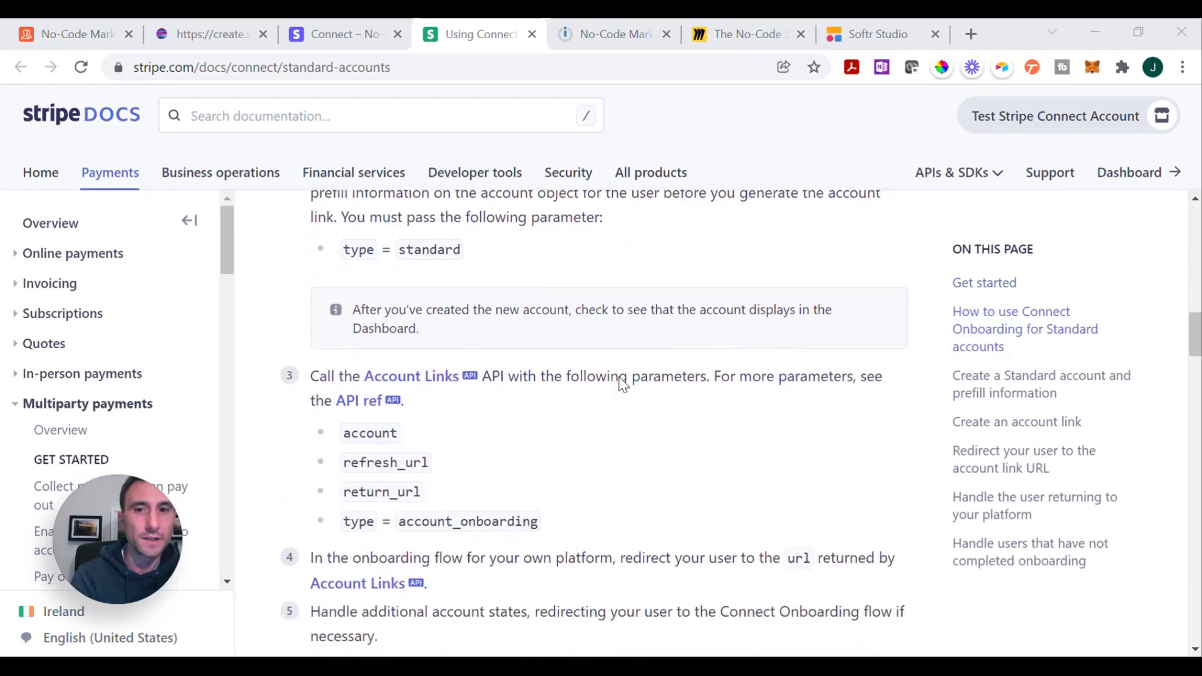
pyautogui.scroll(-4, 623, 383)
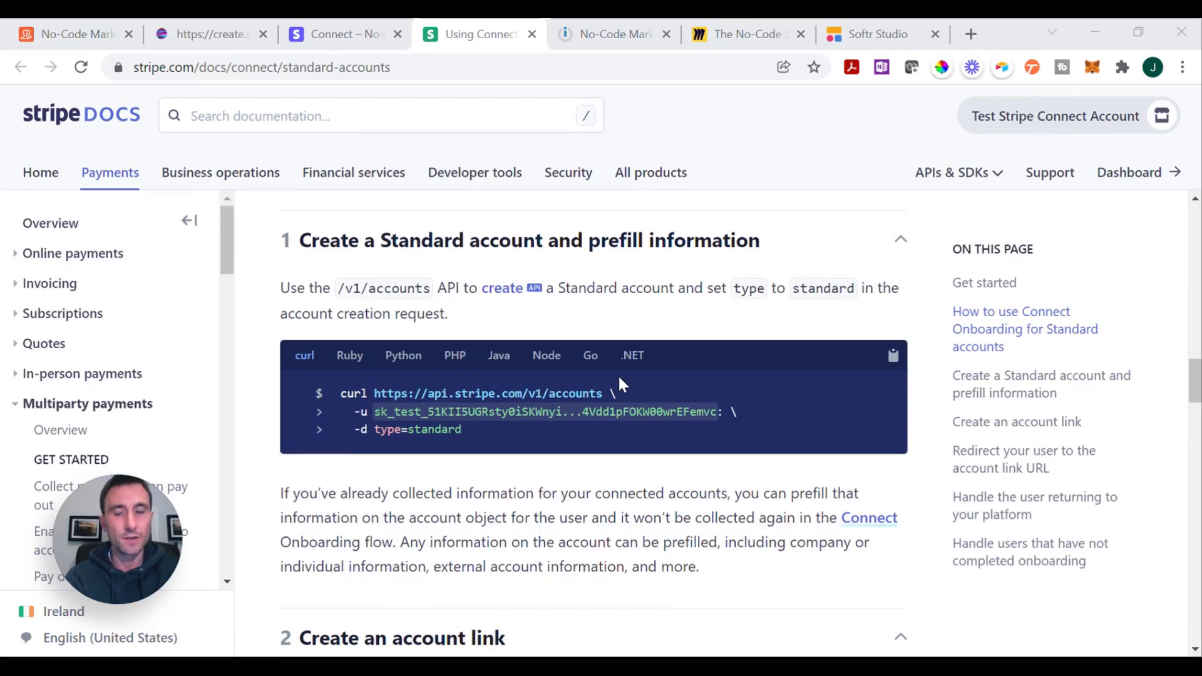
pyautogui.scroll(-2, 619, 379)
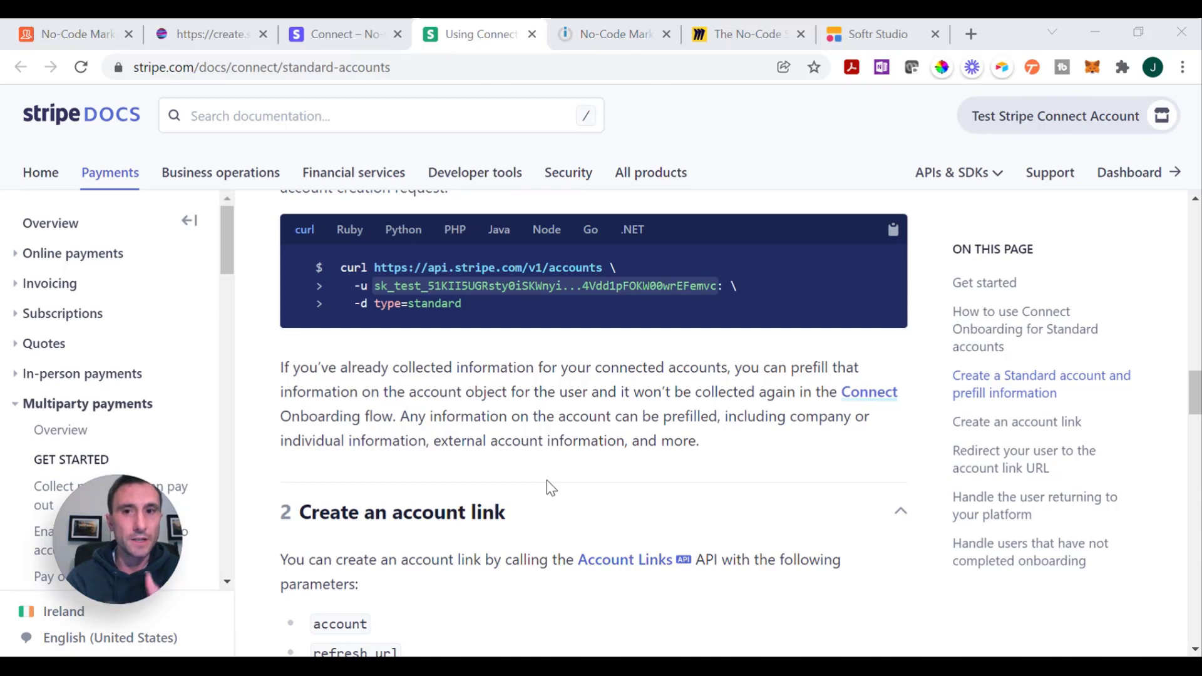
pyautogui.scroll(2, 547, 488)
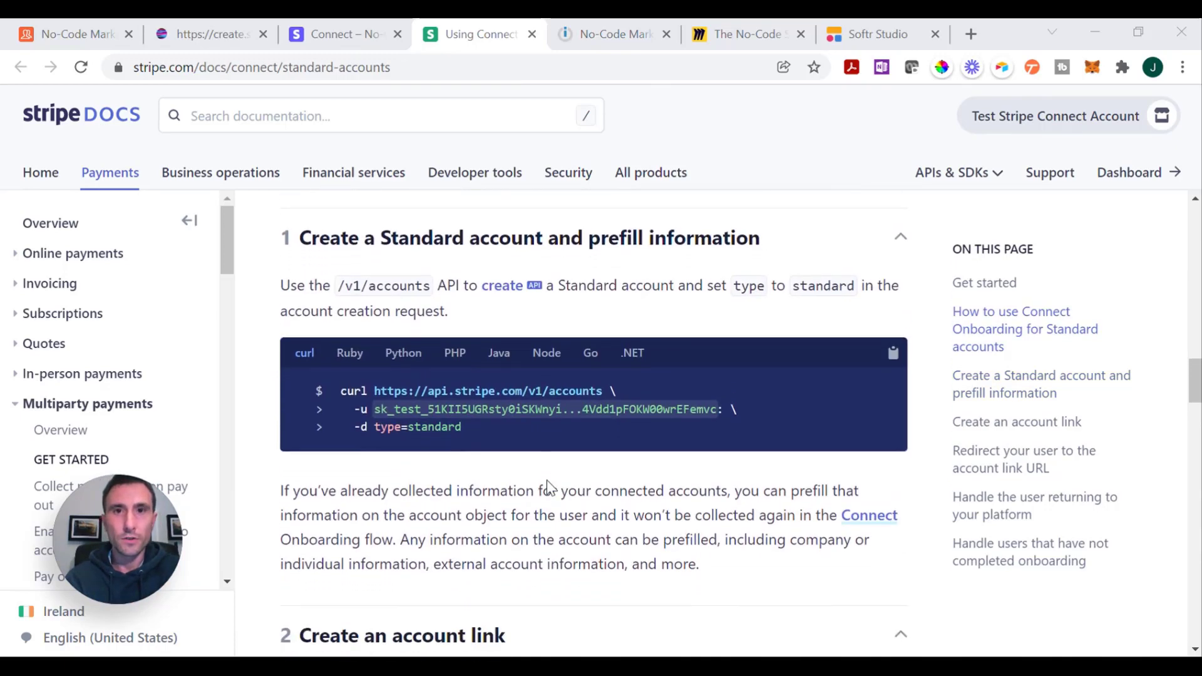
# - View the Integromat scenario that sets up the Stripe Connect account, and read the guide's Create an account link section
pyautogui.click(590, 34)
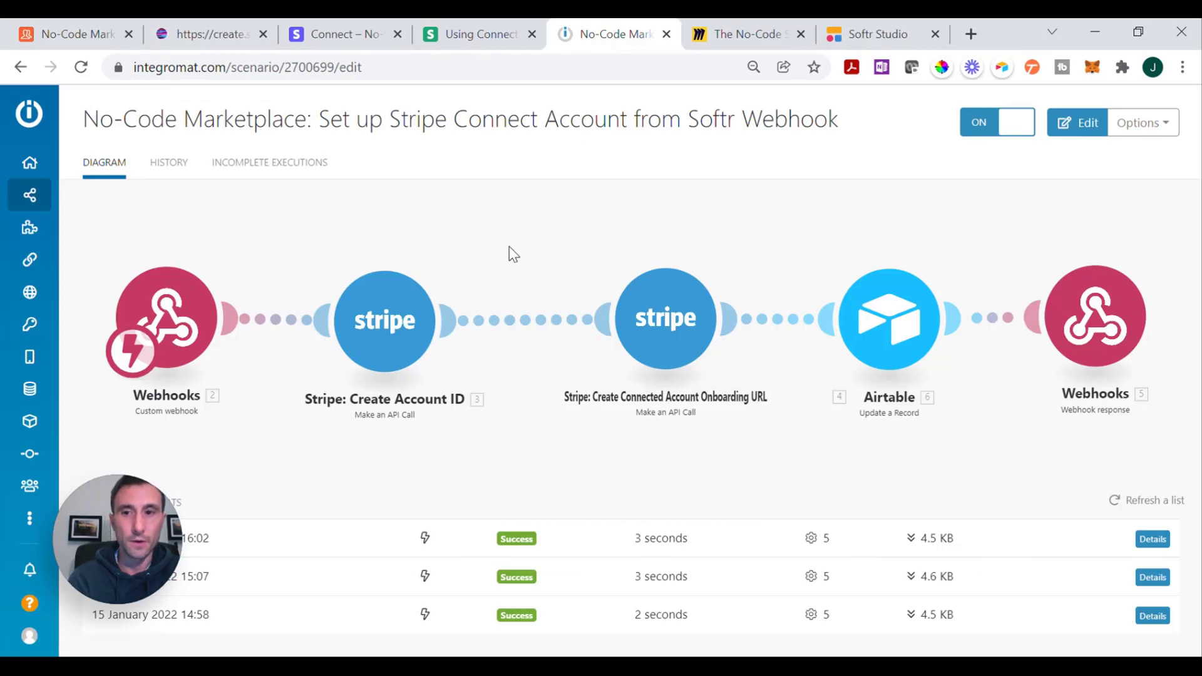
pyautogui.click(456, 34)
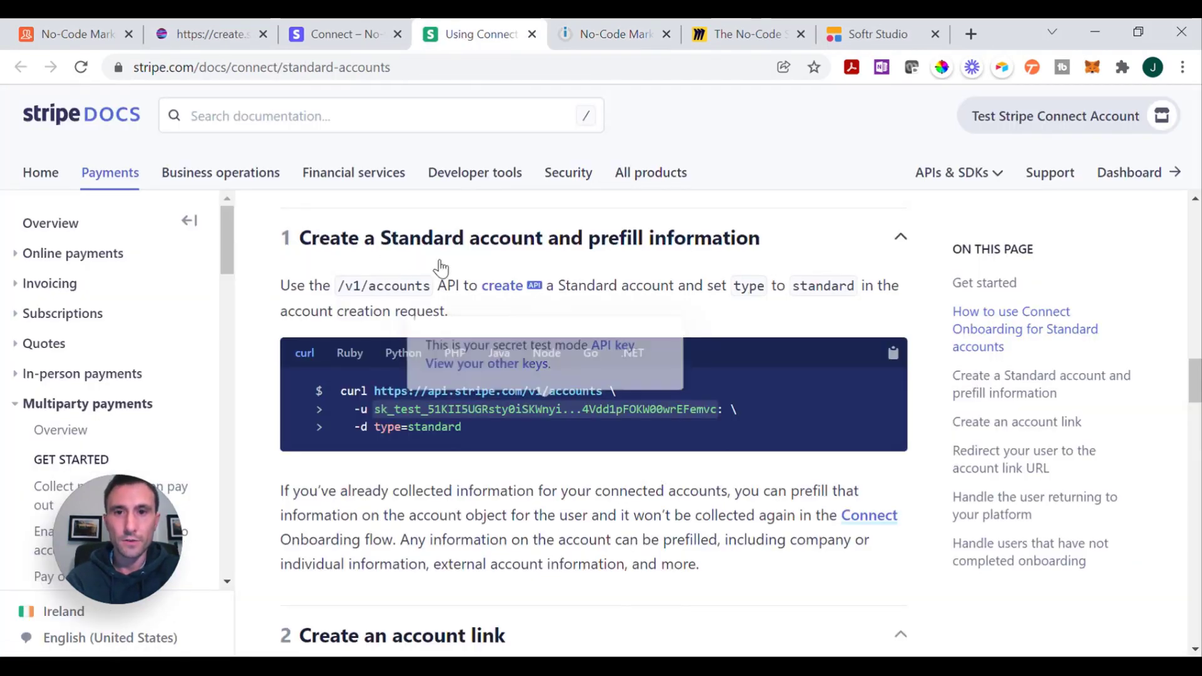
pyautogui.scroll(-5, 568, 556)
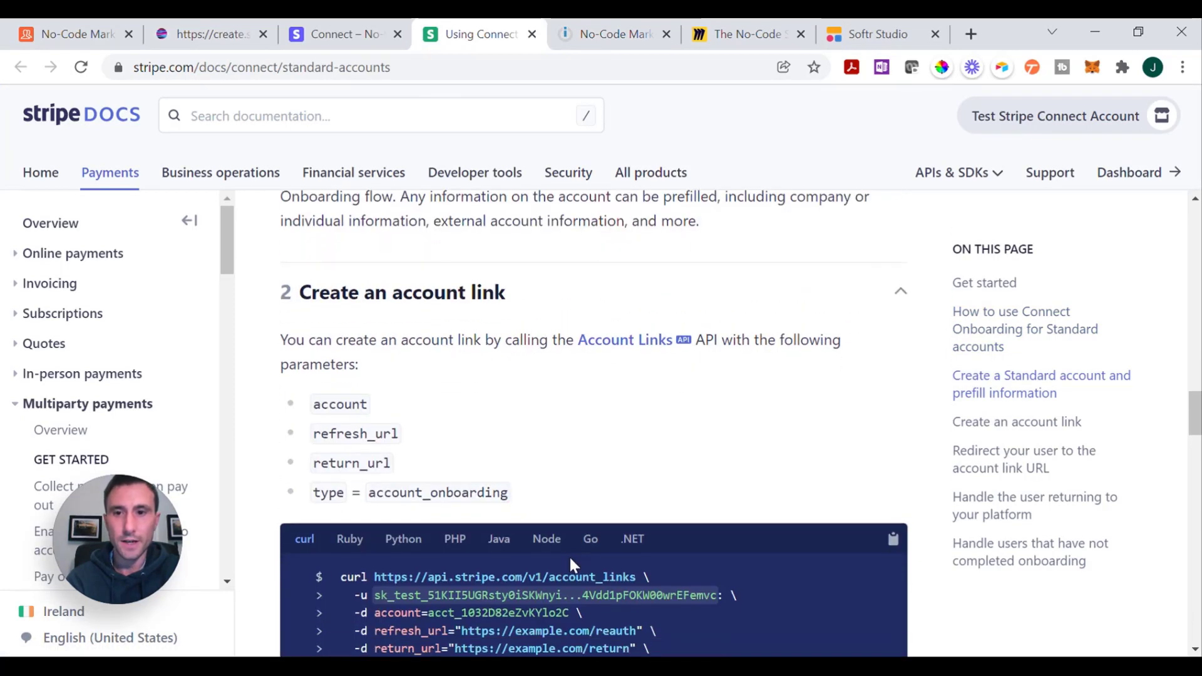
pyautogui.scroll(-1, 568, 554)
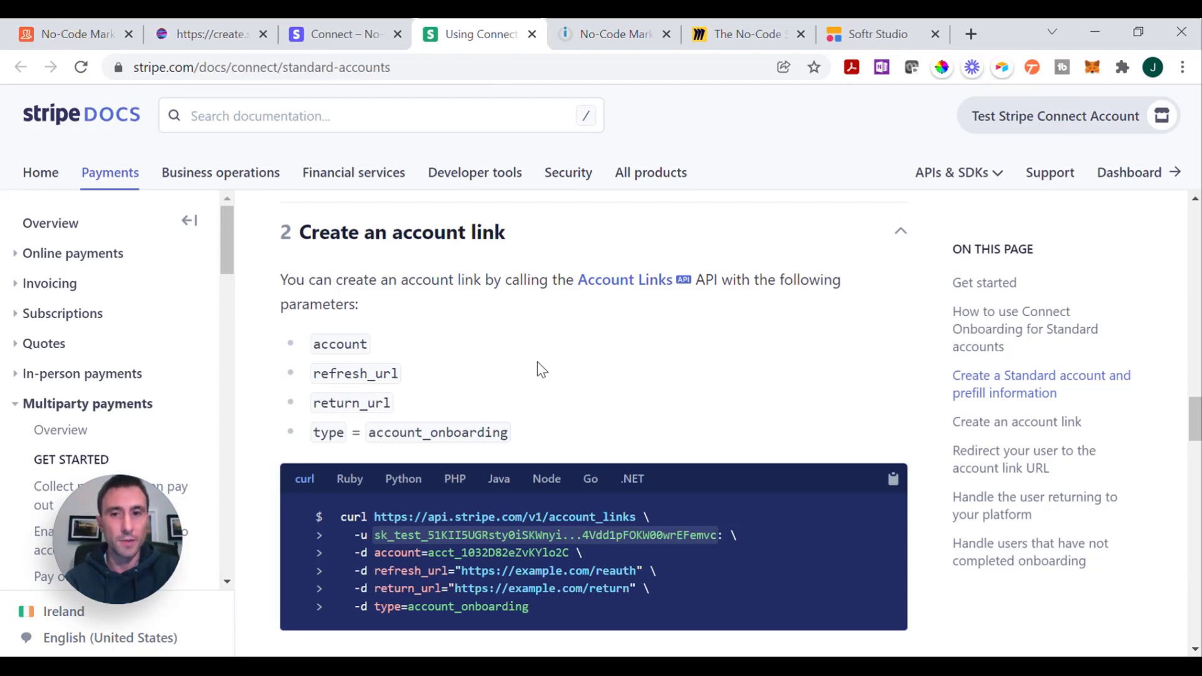
pyautogui.scroll(-1, 541, 369)
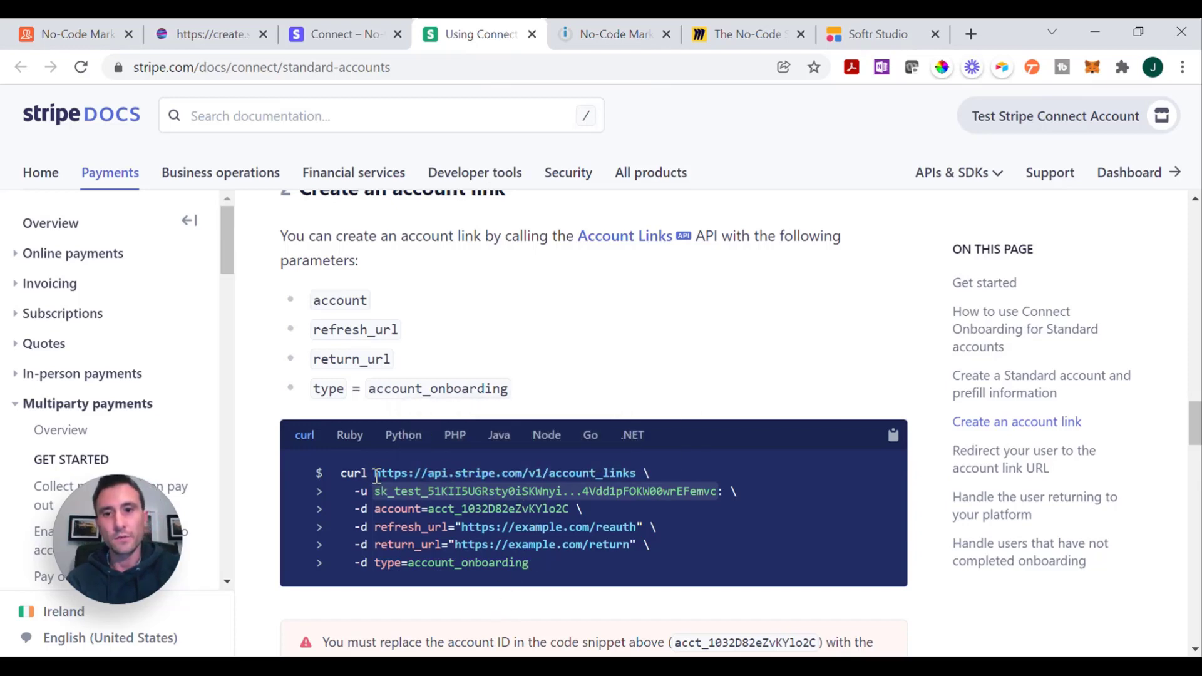
# - Compare the guide's account_links request with the Create Connected Account Onboarding URL module in the Integromat scenario
pyautogui.click(607, 34)
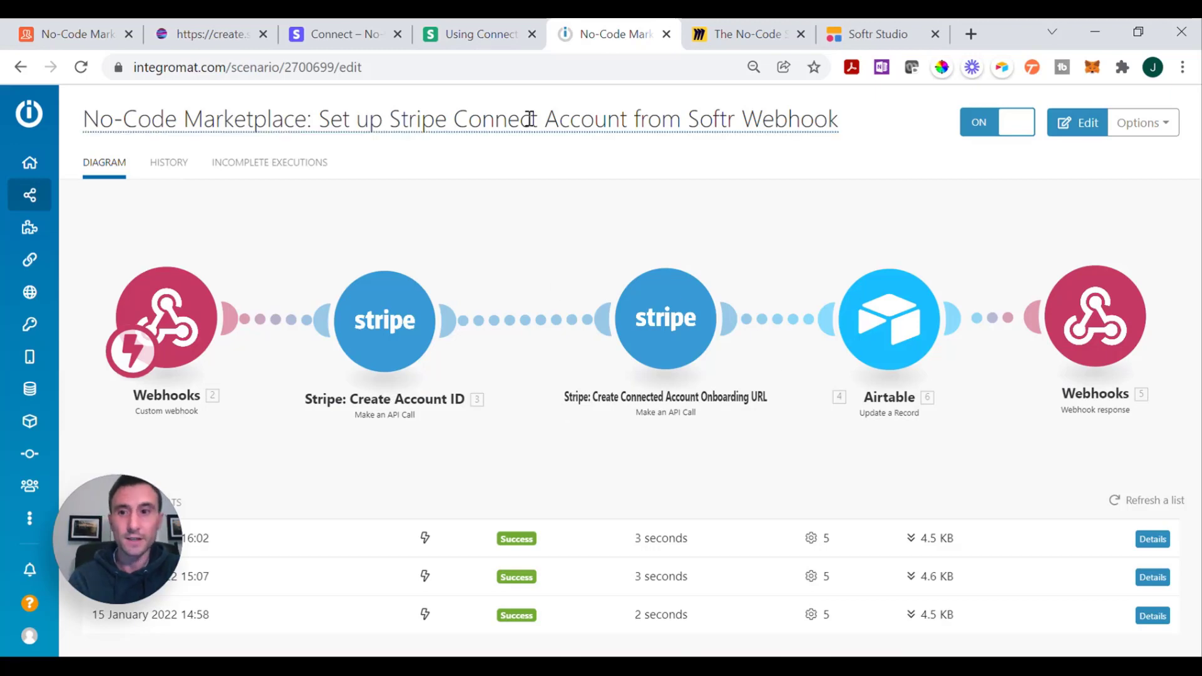
pyautogui.click(460, 37)
pyautogui.click(594, 34)
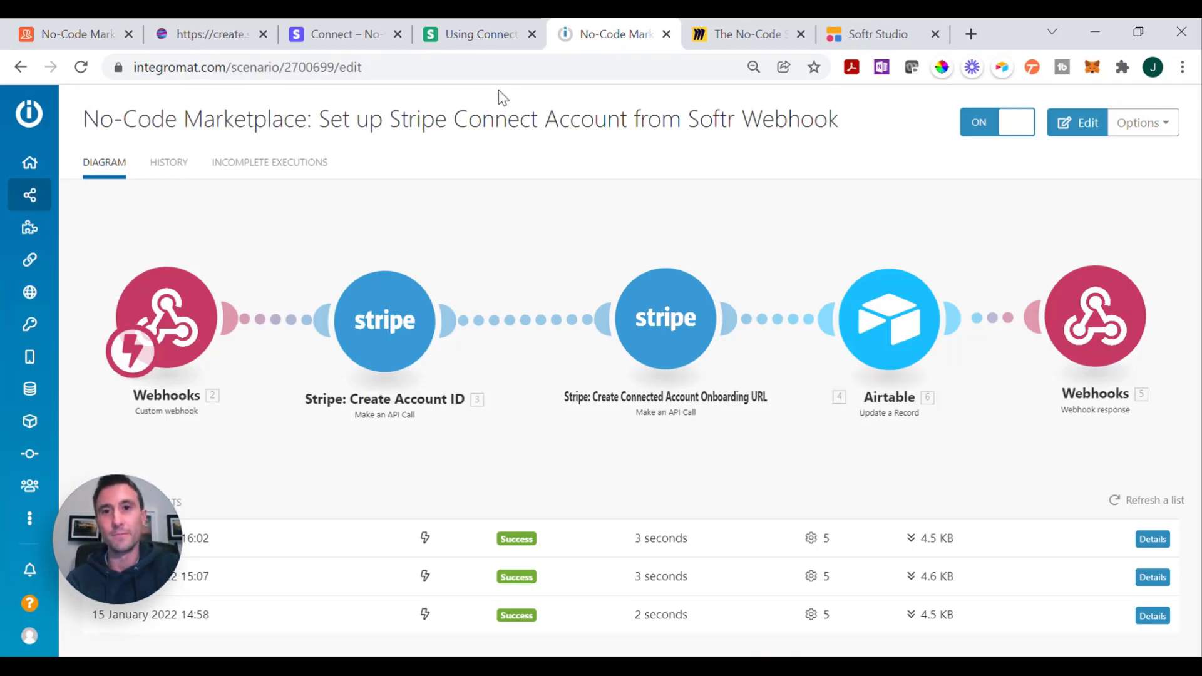
pyautogui.click(475, 35)
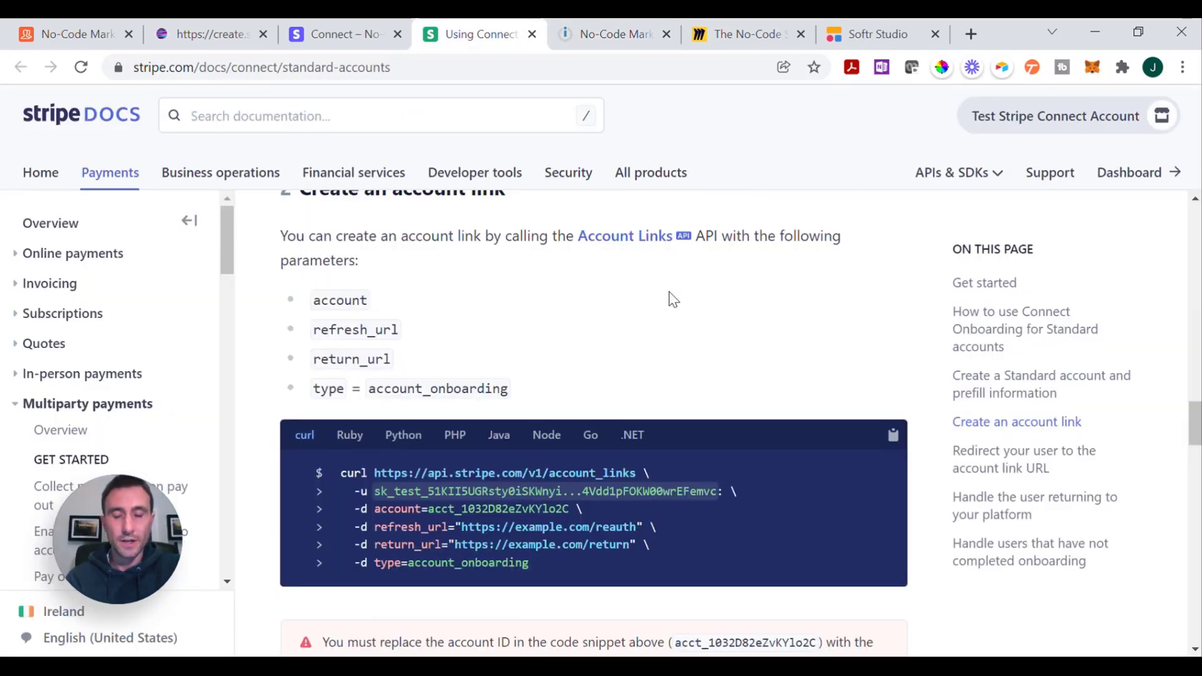
# - Examine the account link request's account, refresh_url, return_url and type parameters and relate them to the scenario's two Stripe API calls
pyautogui.scroll(-1, 672, 300)
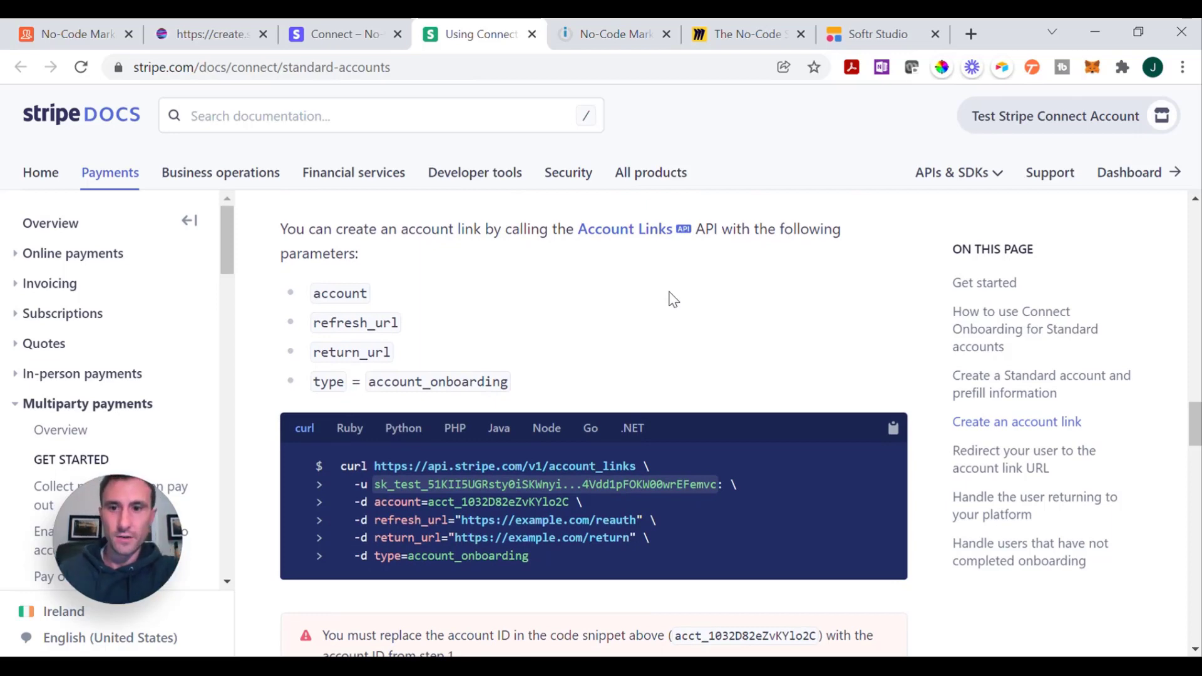
pyautogui.scroll(-3, 633, 329)
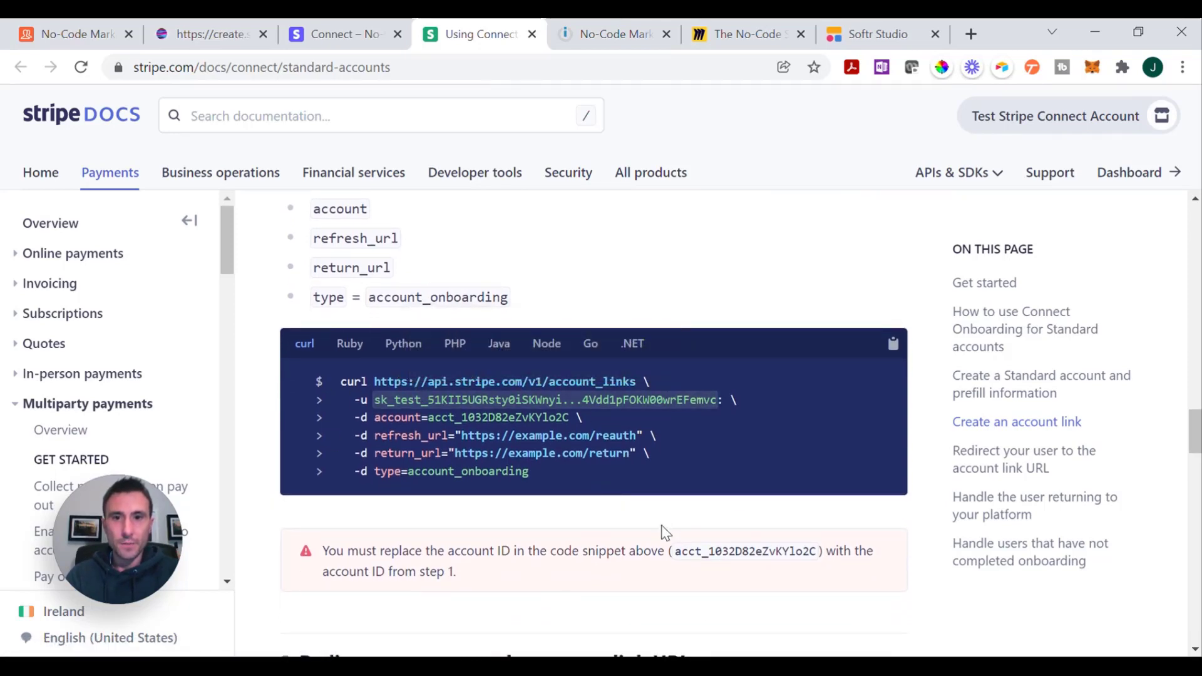
pyautogui.moveTo(632, 401)
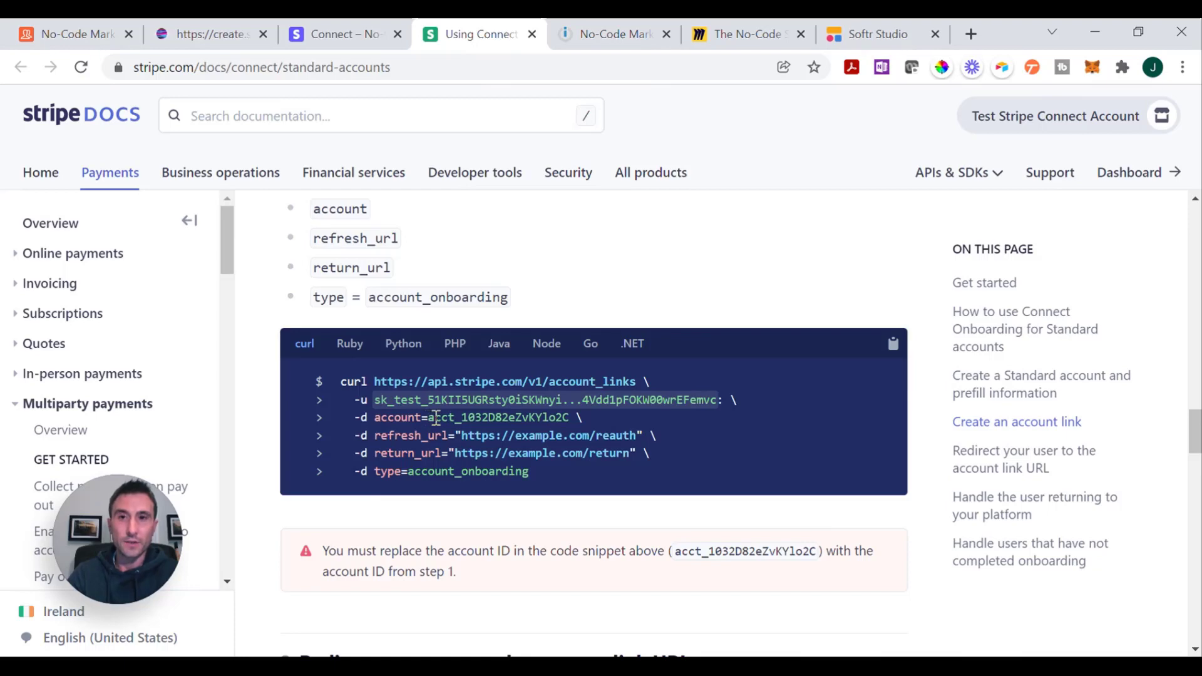
pyautogui.click(598, 36)
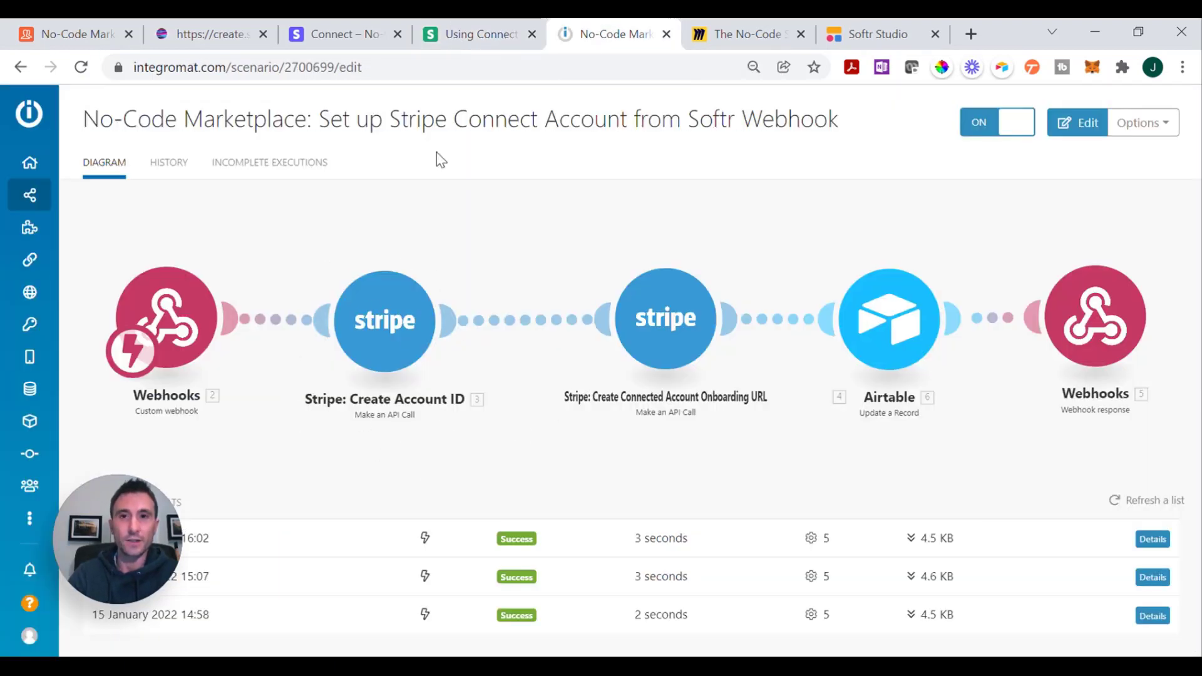
pyautogui.click(469, 35)
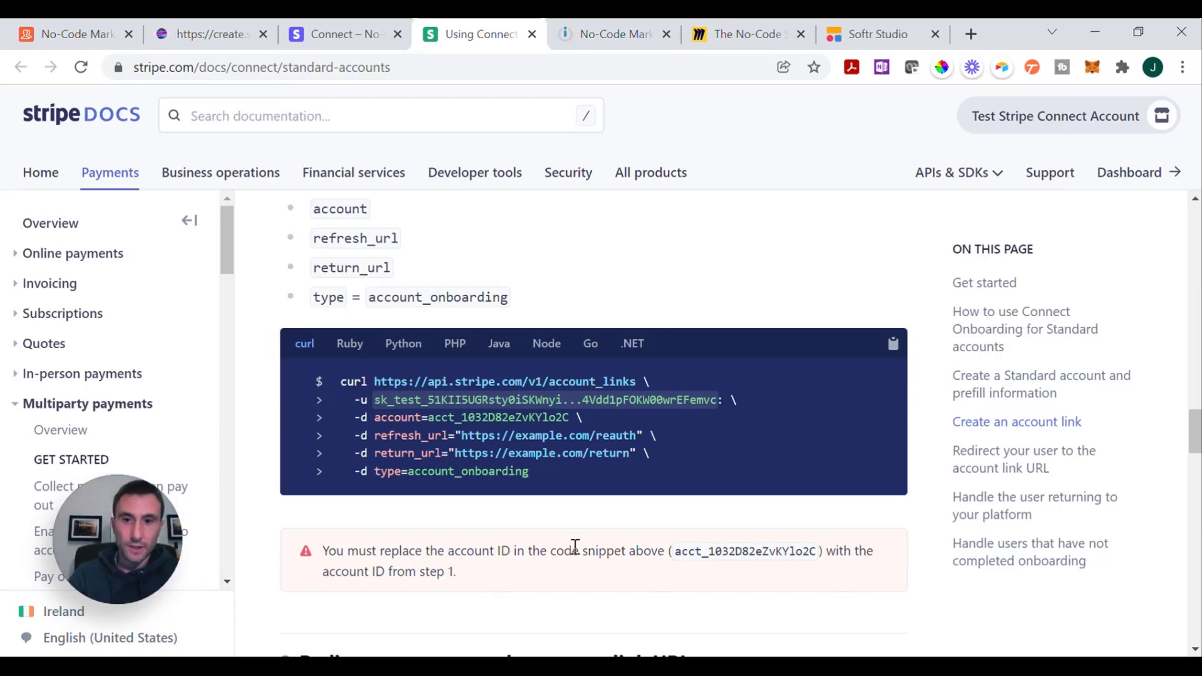
pyautogui.click(591, 39)
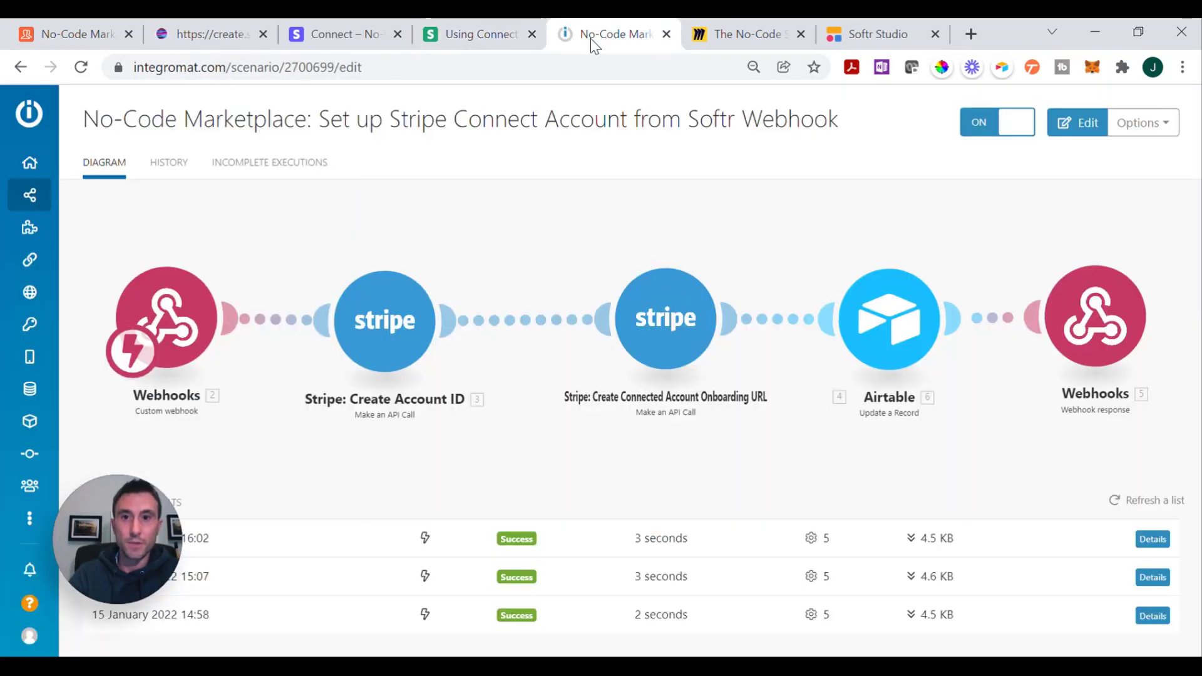
pyautogui.click(473, 39)
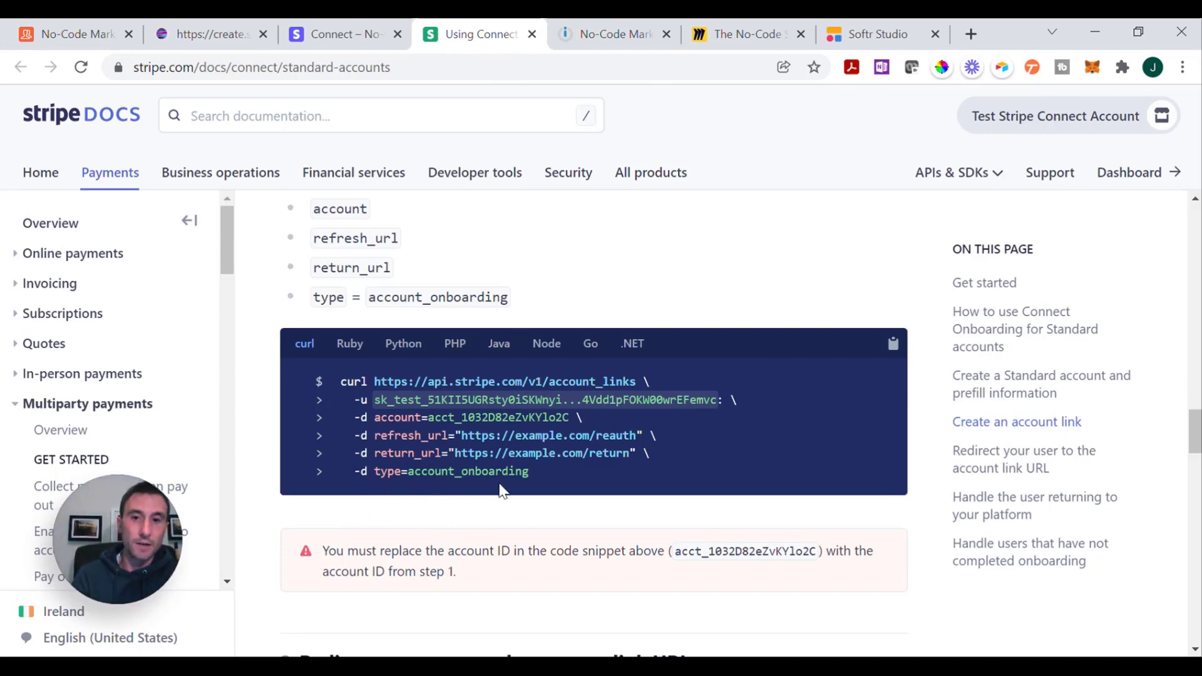
# - Review the guide's account_links request example and its note about replacing the account ID
pyautogui.scroll(1, 498, 486)
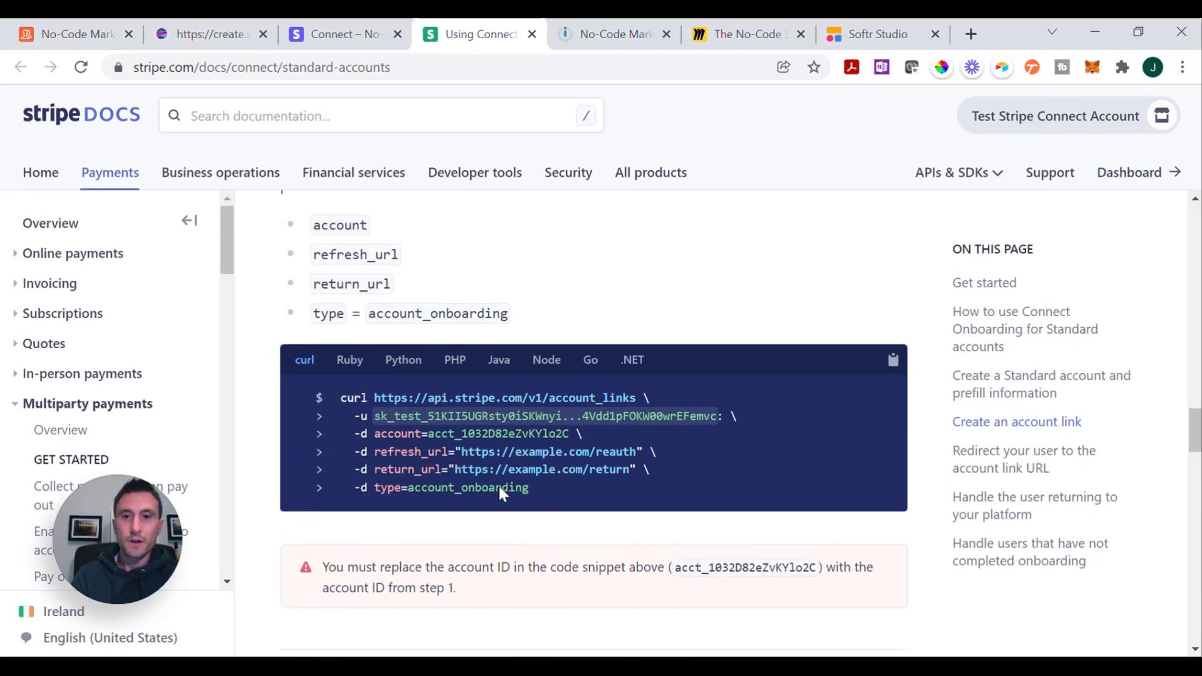
pyautogui.scroll(-2, 499, 487)
pyautogui.scroll(-1, 501, 487)
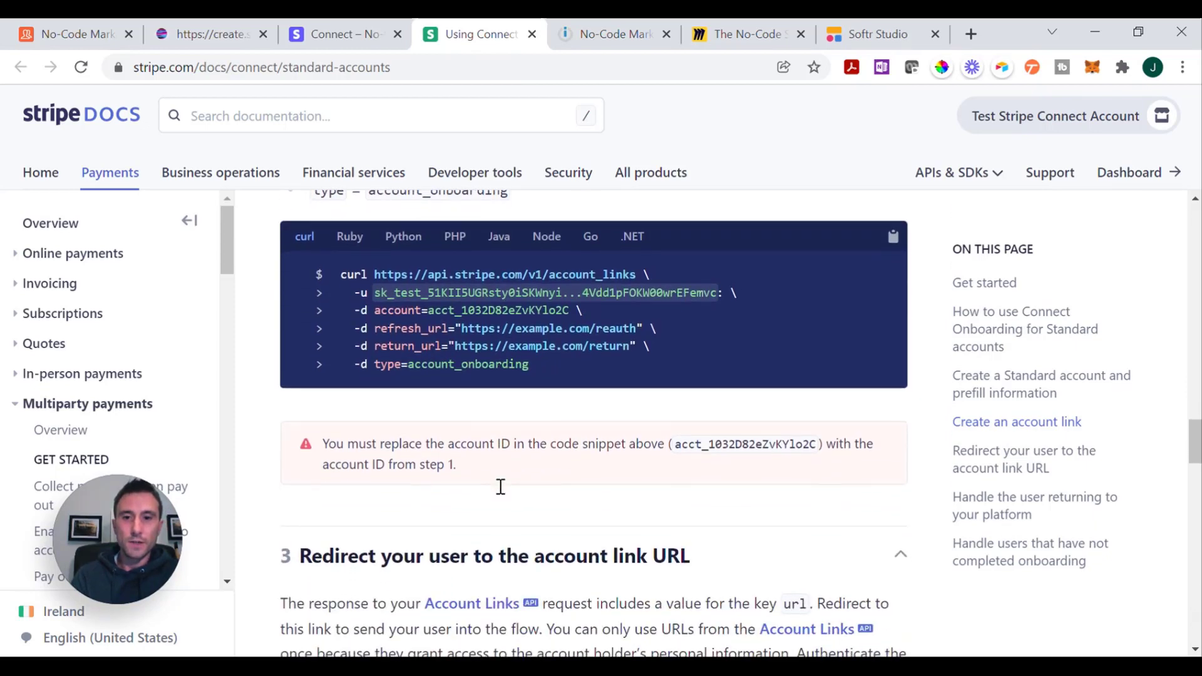
pyautogui.scroll(3, 501, 487)
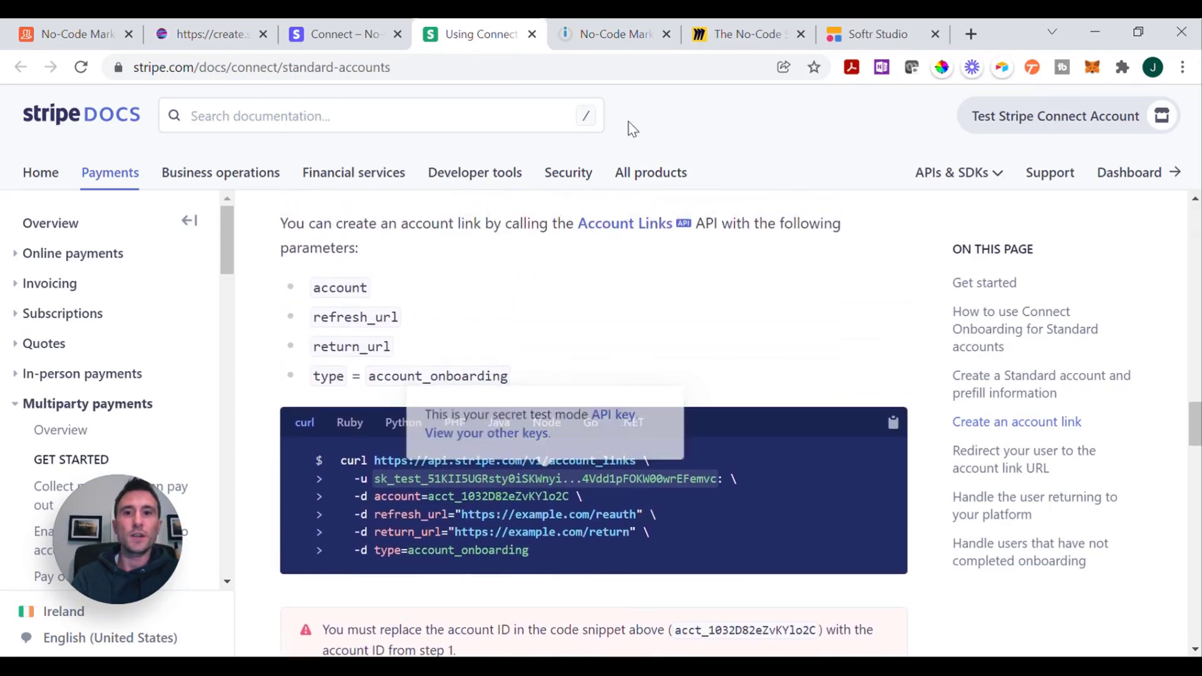
# - Relate the Integromat scenario's webhook trigger to the marketplace's Connect Account page and its creator sign-up form
pyautogui.click(615, 39)
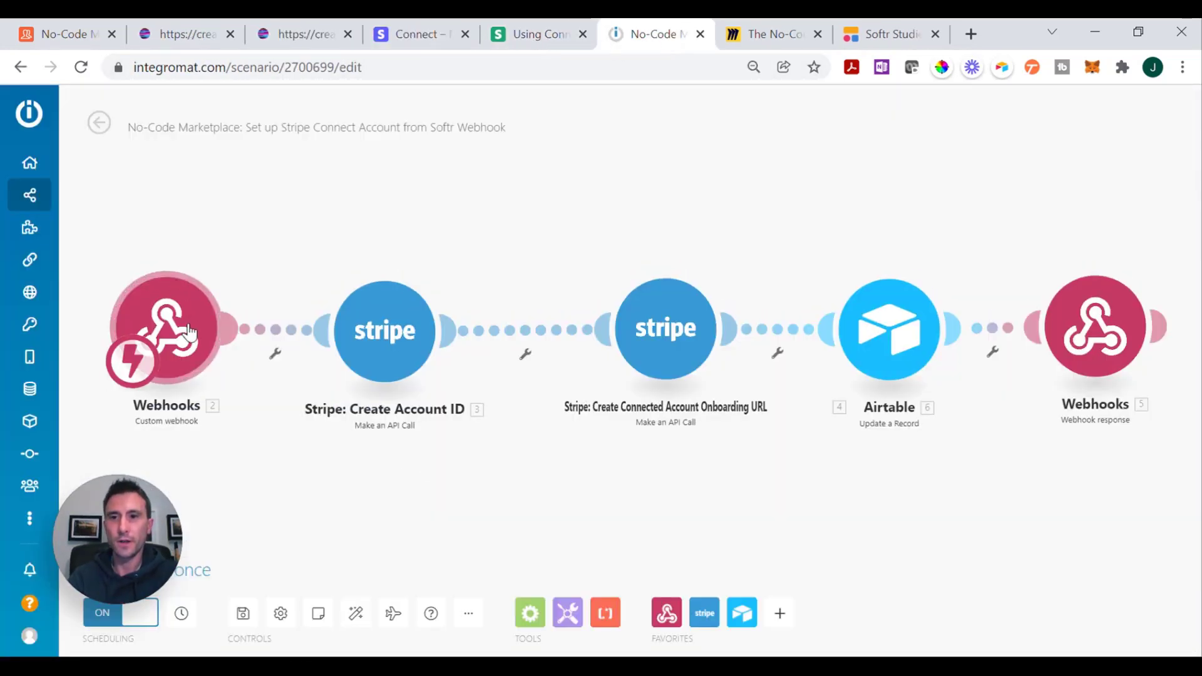
pyautogui.click(170, 37)
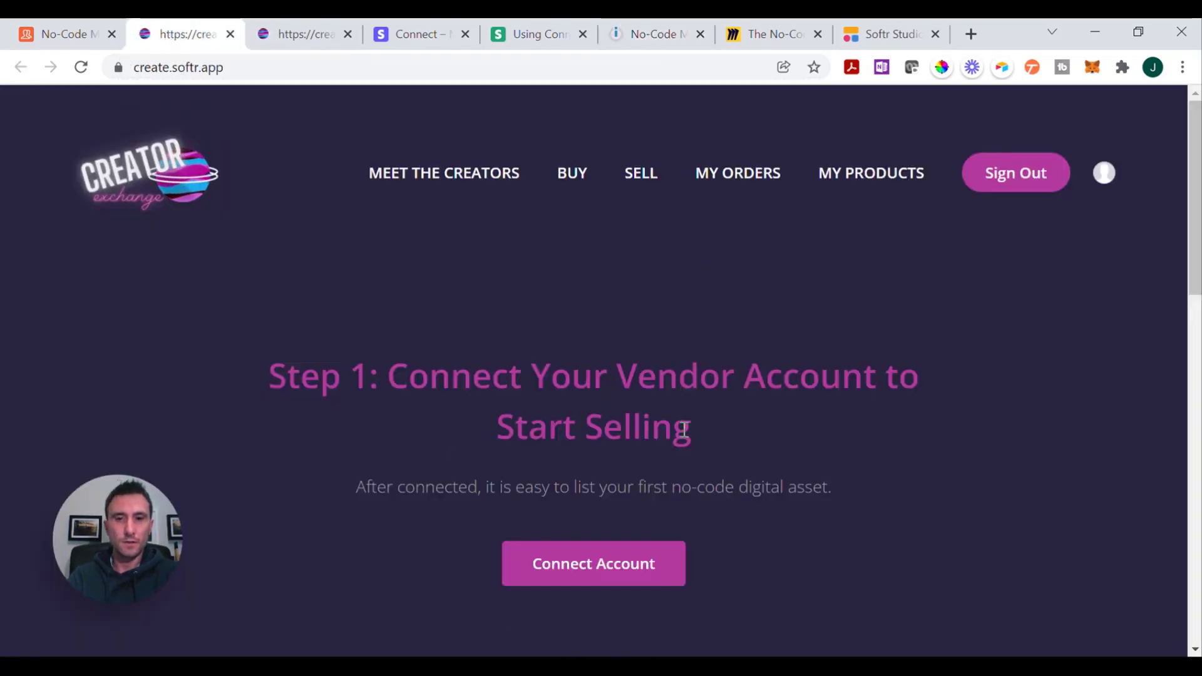
pyautogui.click(313, 33)
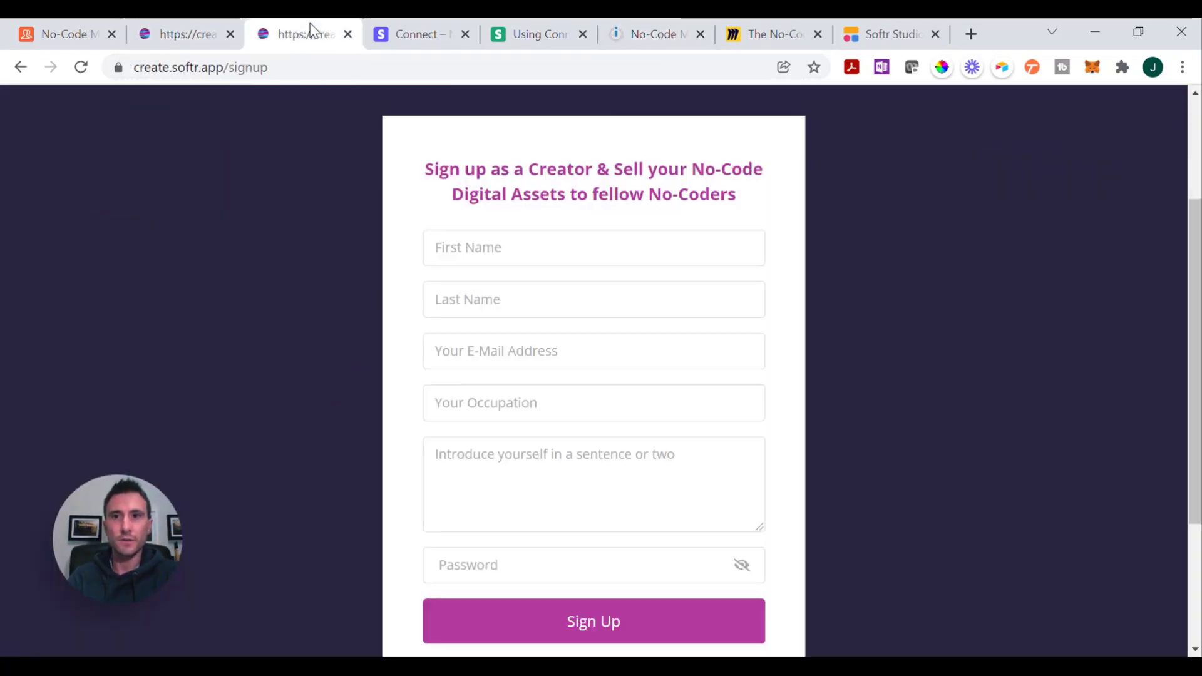
pyautogui.scroll(3, 637, 314)
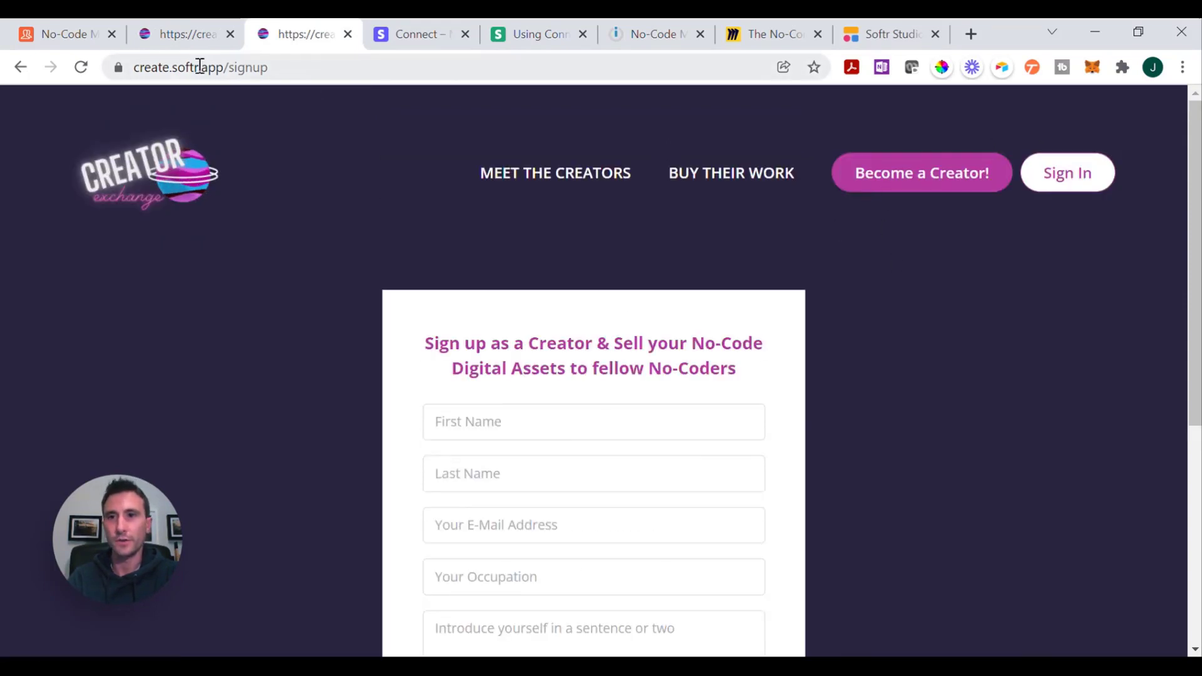
pyautogui.click(170, 45)
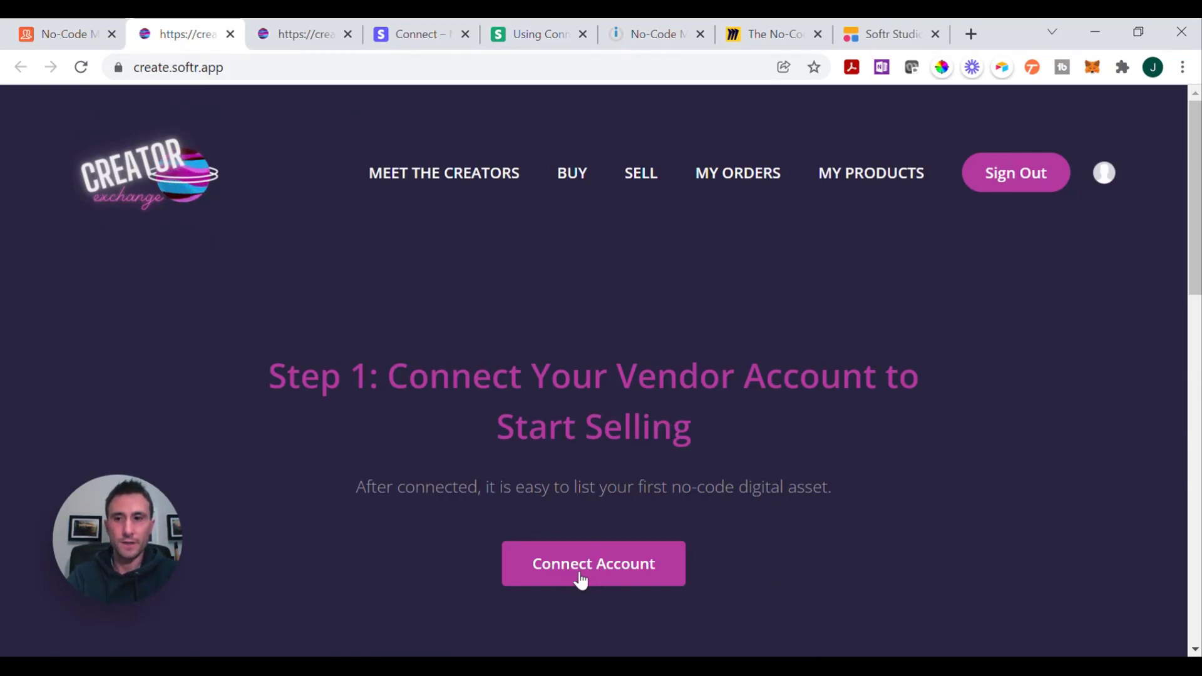
pyautogui.scroll(-1, 783, 433)
pyautogui.scroll(1, 783, 434)
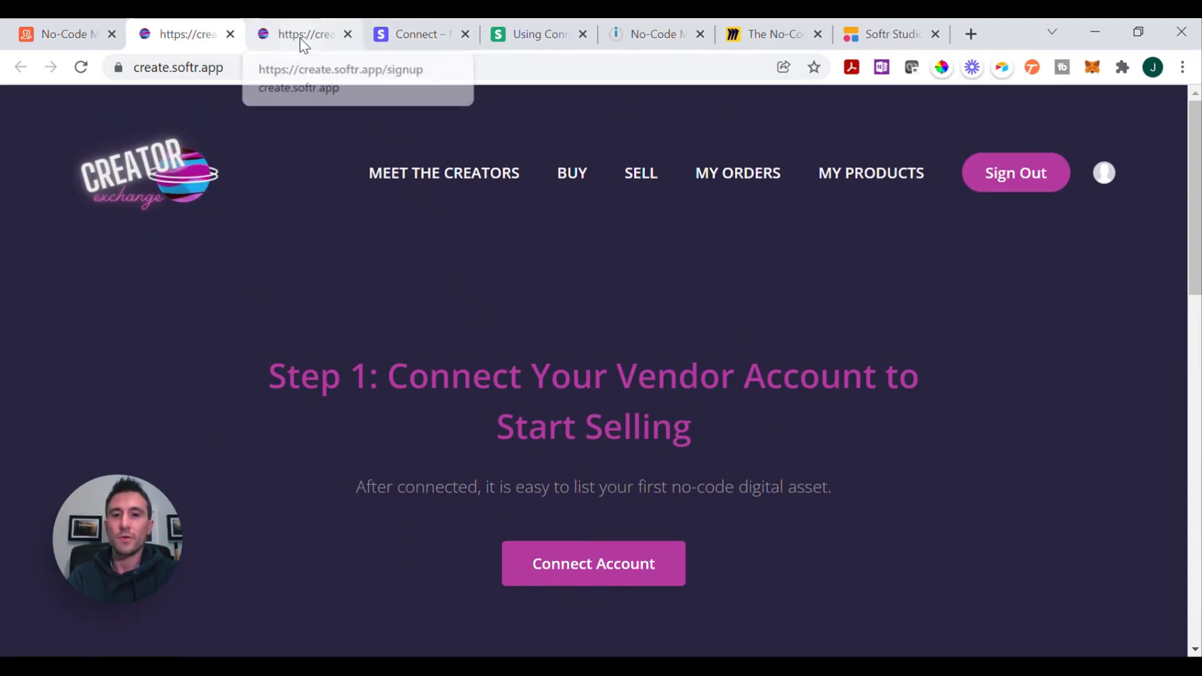
pyautogui.click(639, 38)
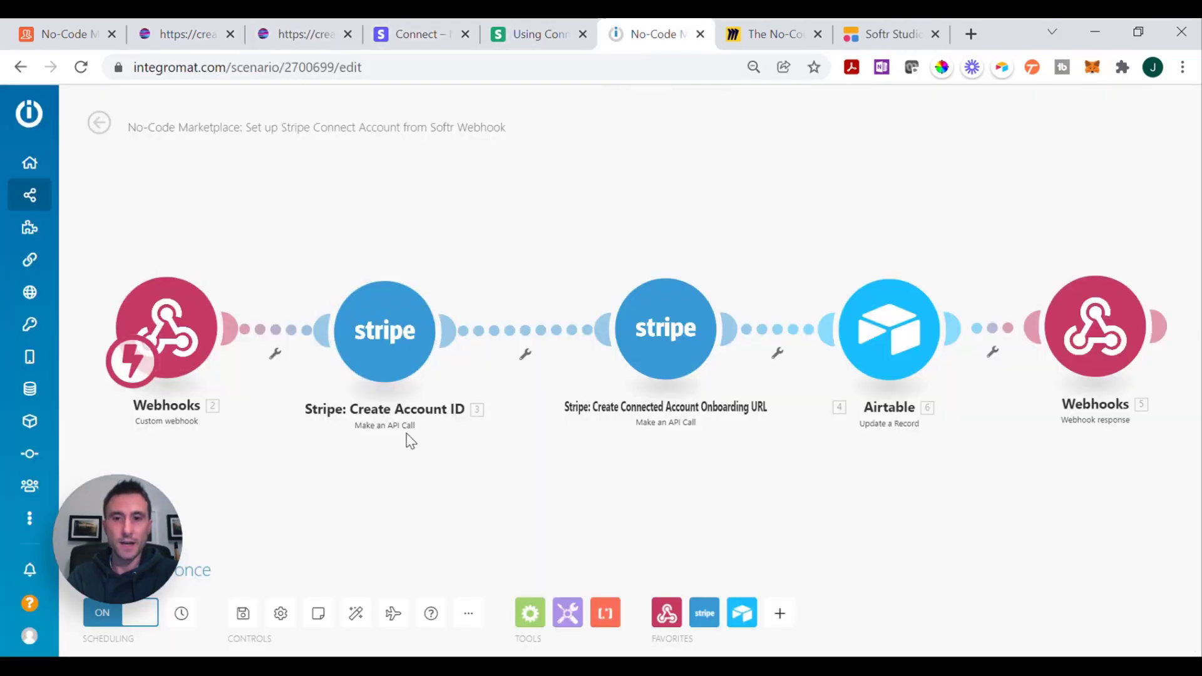
# - View the platform's enabled connected accounts in the Stripe dashboard alongside the Standard accounts guide
pyautogui.click(532, 34)
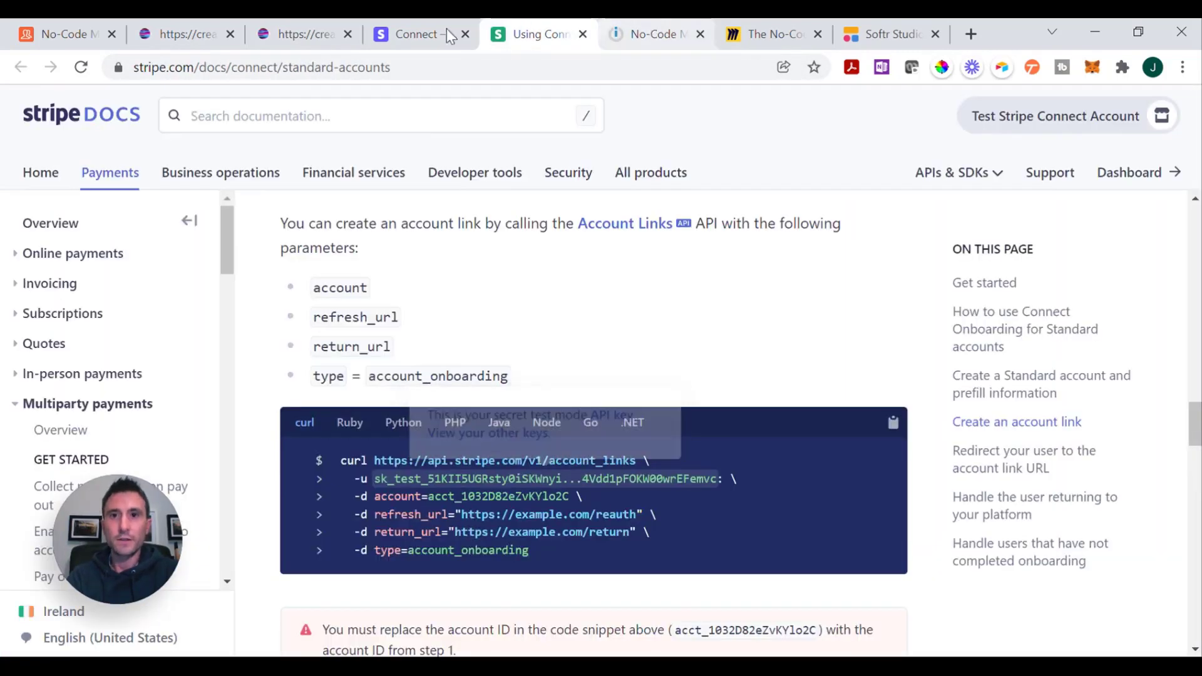
pyautogui.click(425, 34)
pyautogui.click(526, 39)
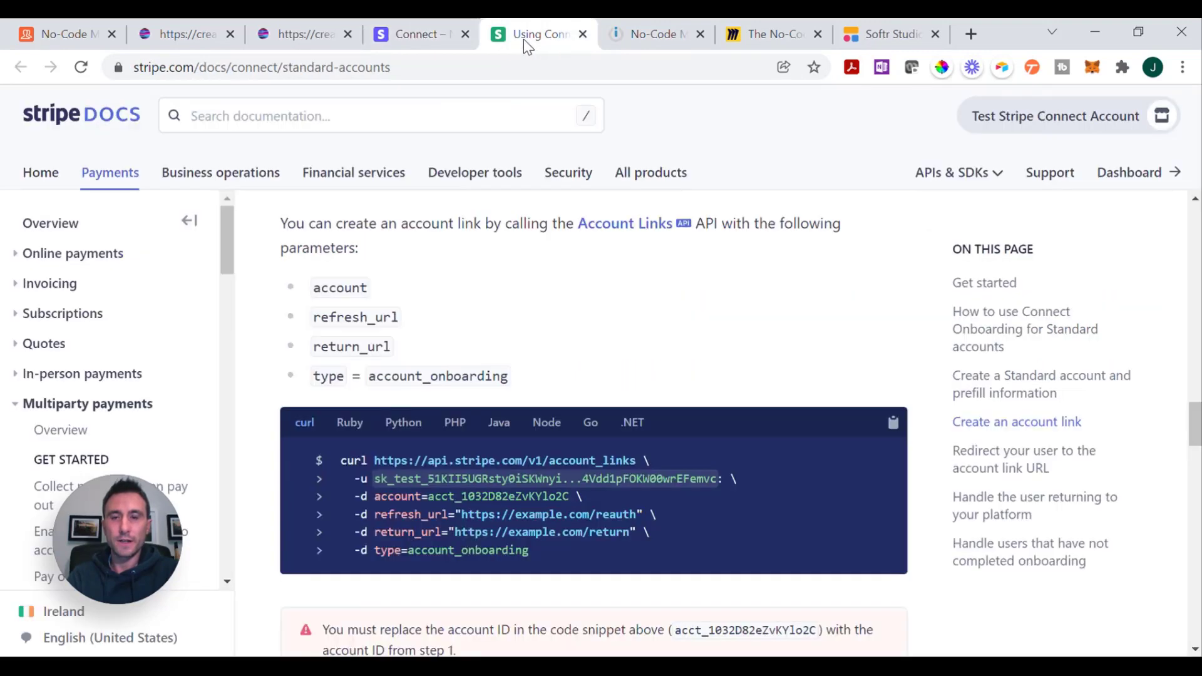
pyautogui.click(292, 39)
pyautogui.click(425, 34)
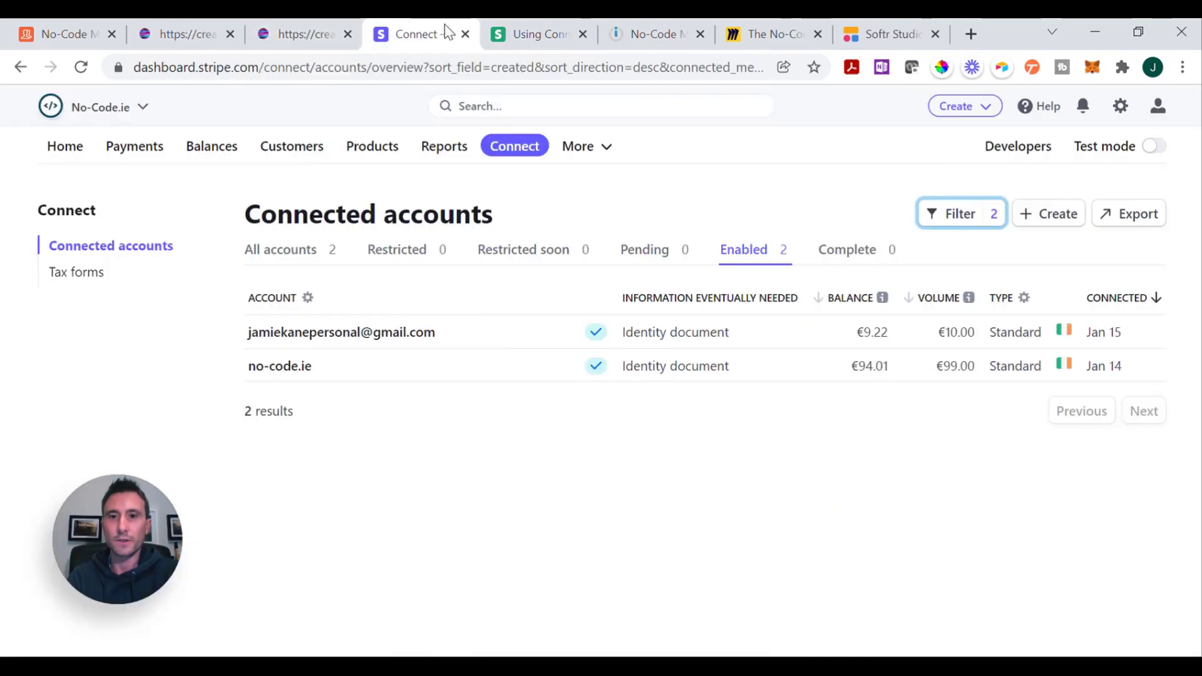
pyautogui.click(541, 36)
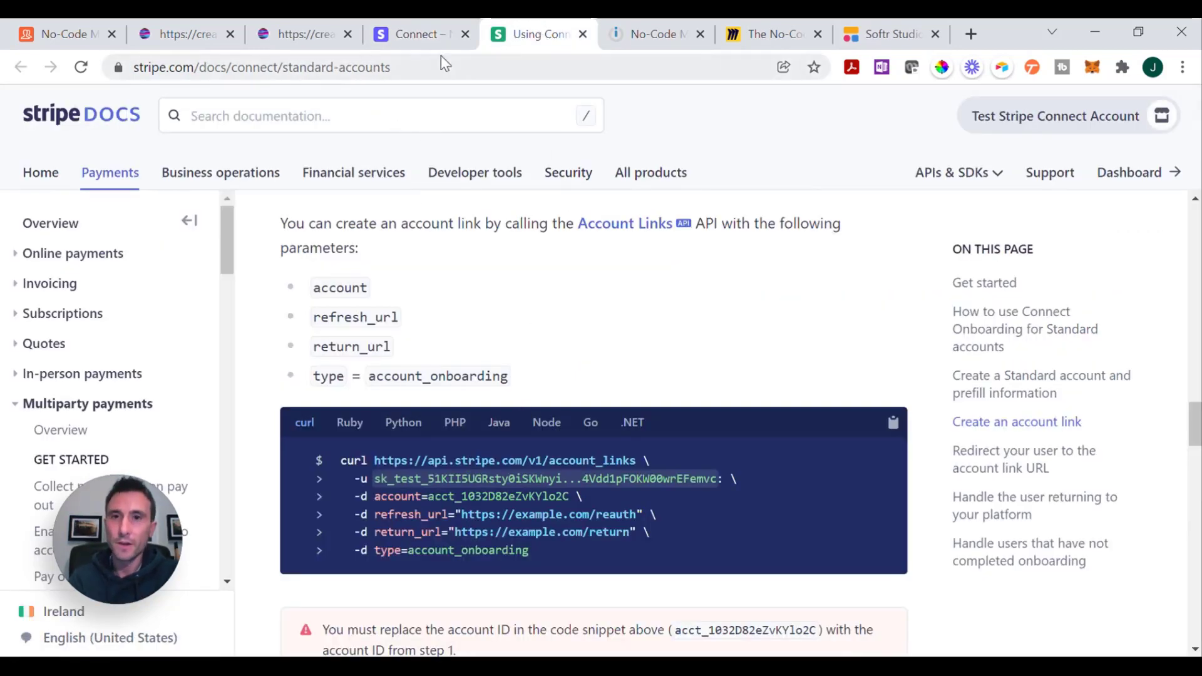
# - Open the scenario's Create Account ID module and read the guide's section on creating a Standard account through /v1/accounts
pyautogui.click(633, 31)
pyautogui.click(371, 355)
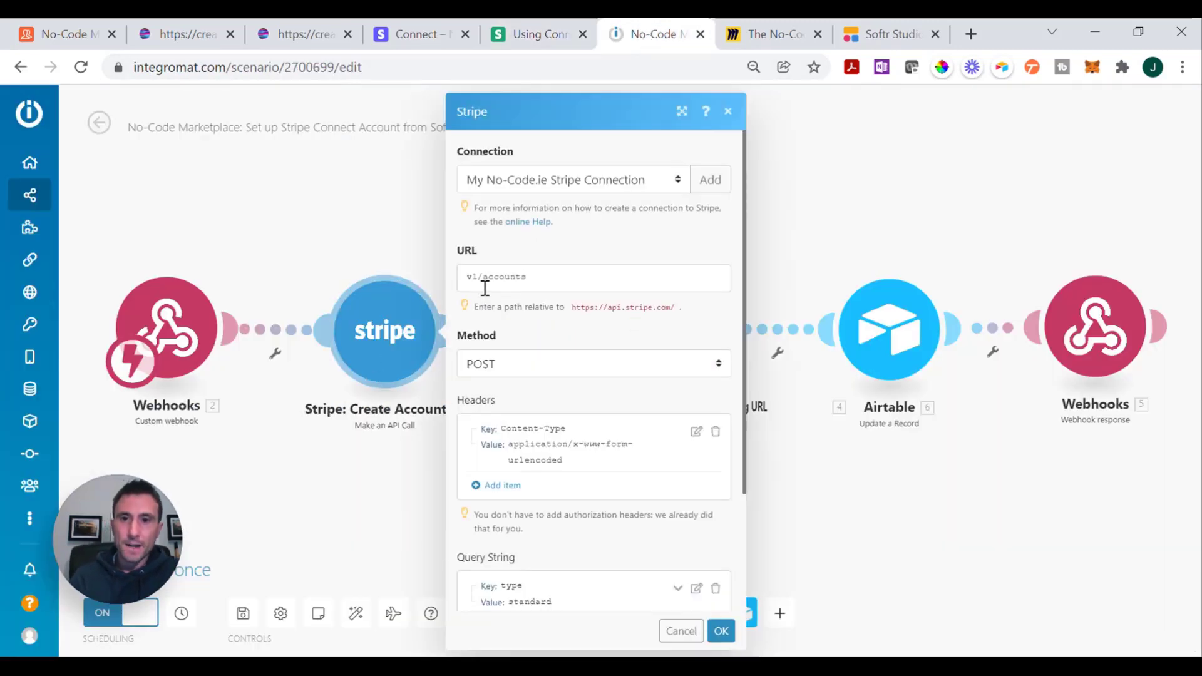
pyautogui.click(524, 38)
pyautogui.scroll(8, 669, 464)
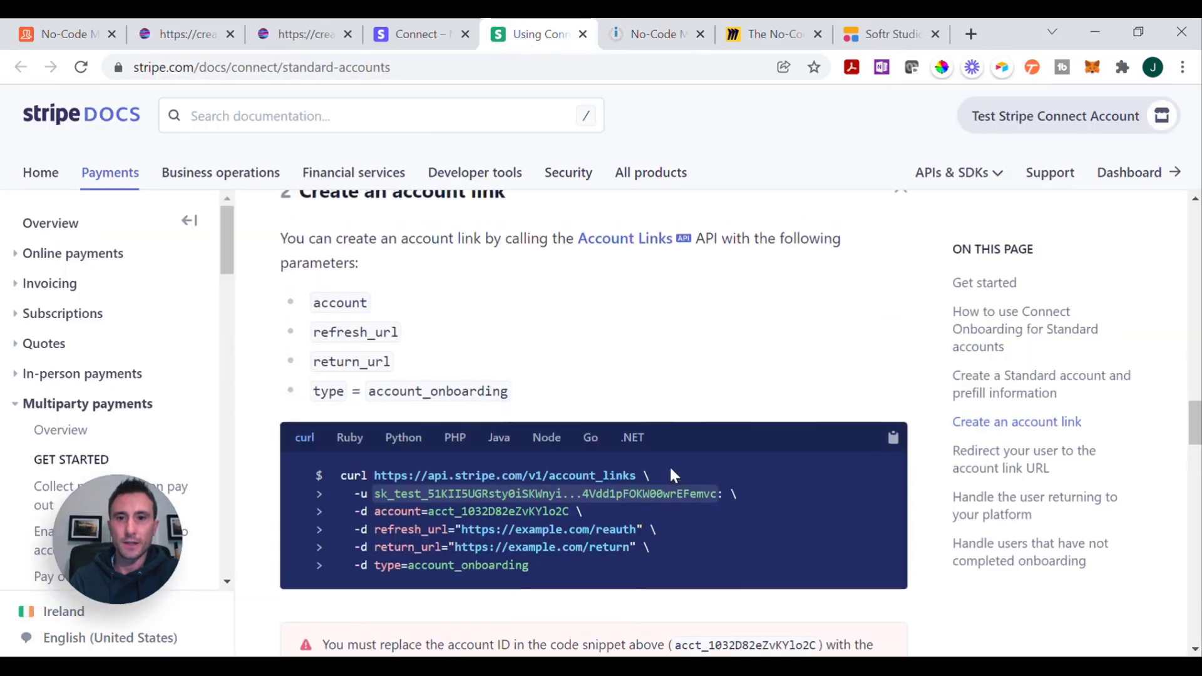
pyautogui.scroll(-1, 670, 467)
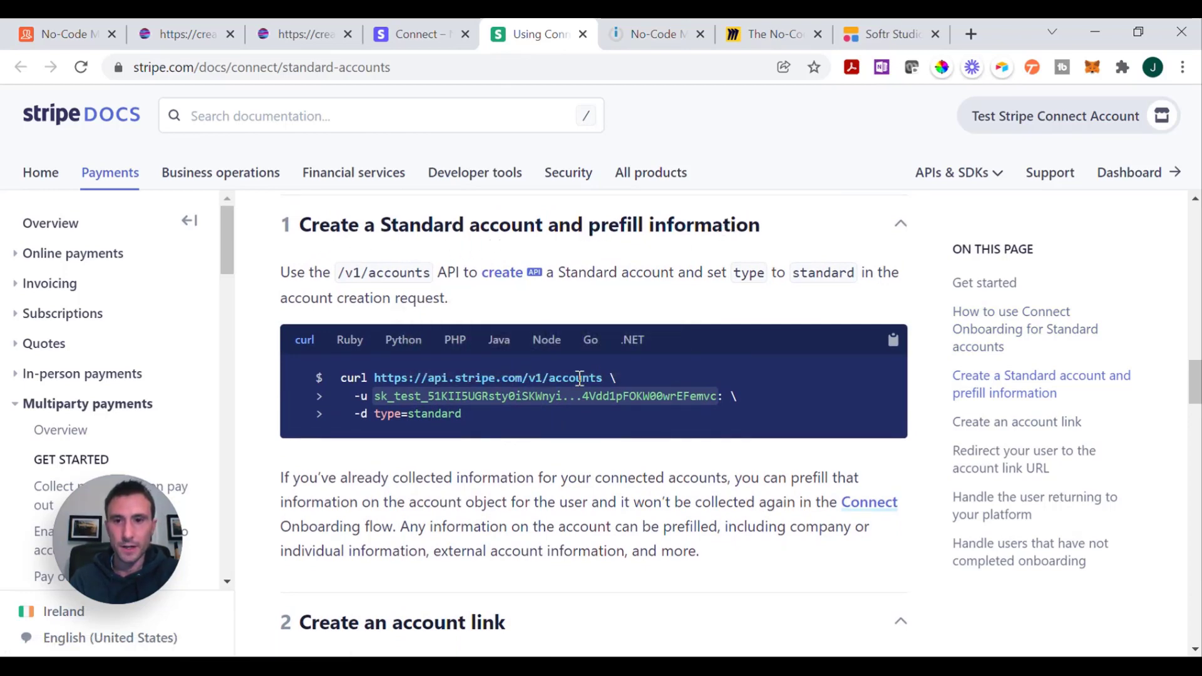
# - Examine the Create Account ID module's URL, method, headers and query string settings
pyautogui.click(655, 34)
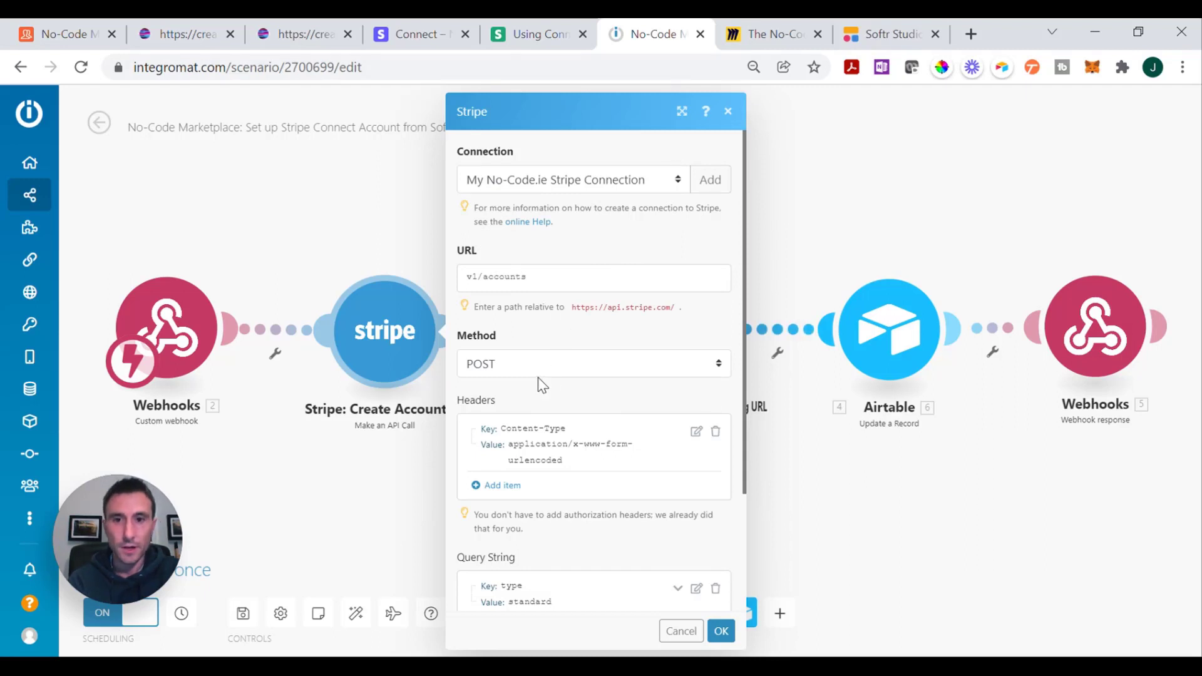
pyautogui.scroll(-1, 564, 348)
pyautogui.scroll(-3, 560, 342)
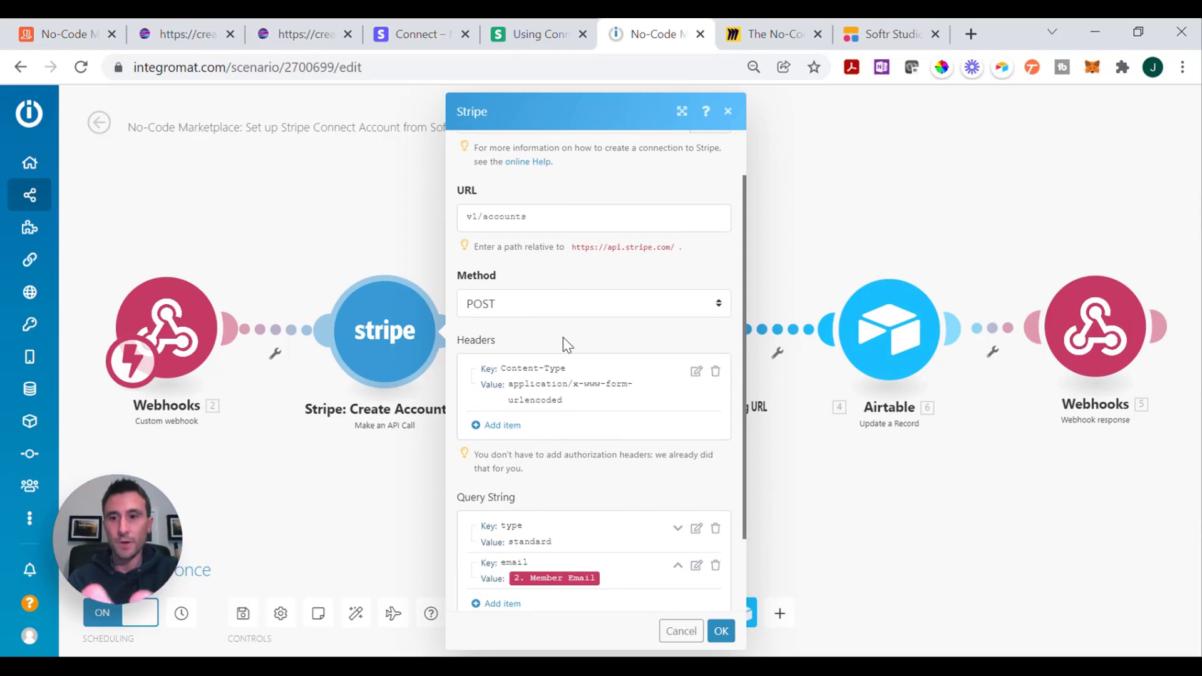
pyautogui.scroll(4, 566, 344)
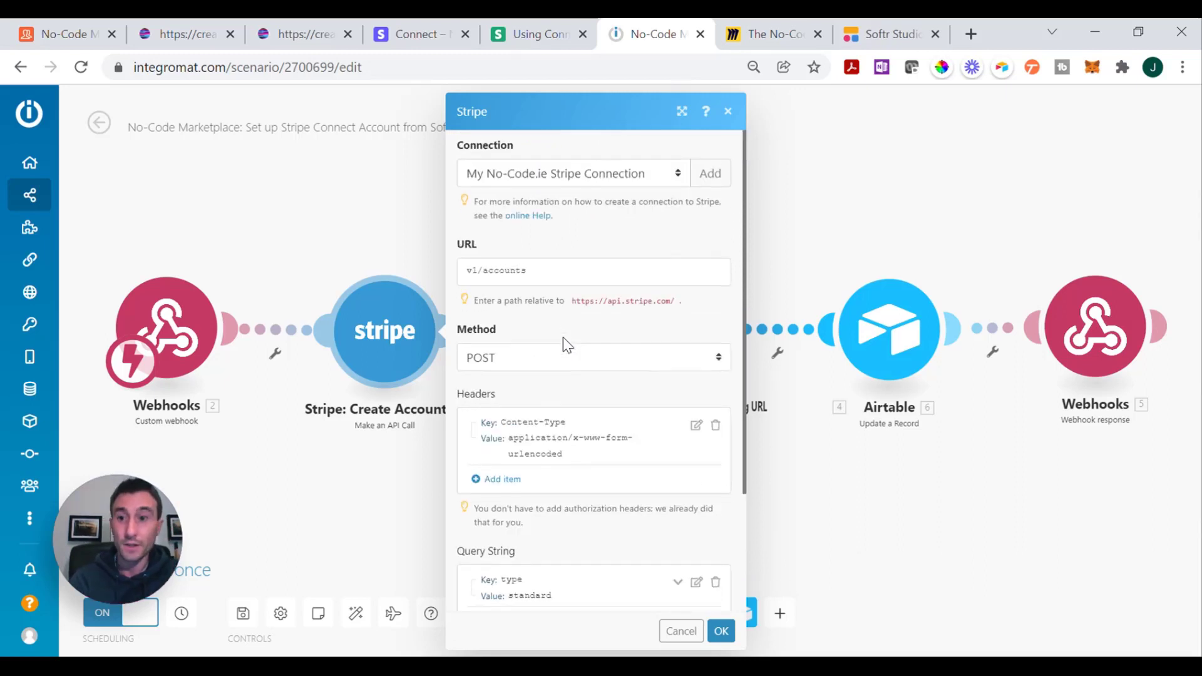
pyautogui.scroll(-5, 566, 344)
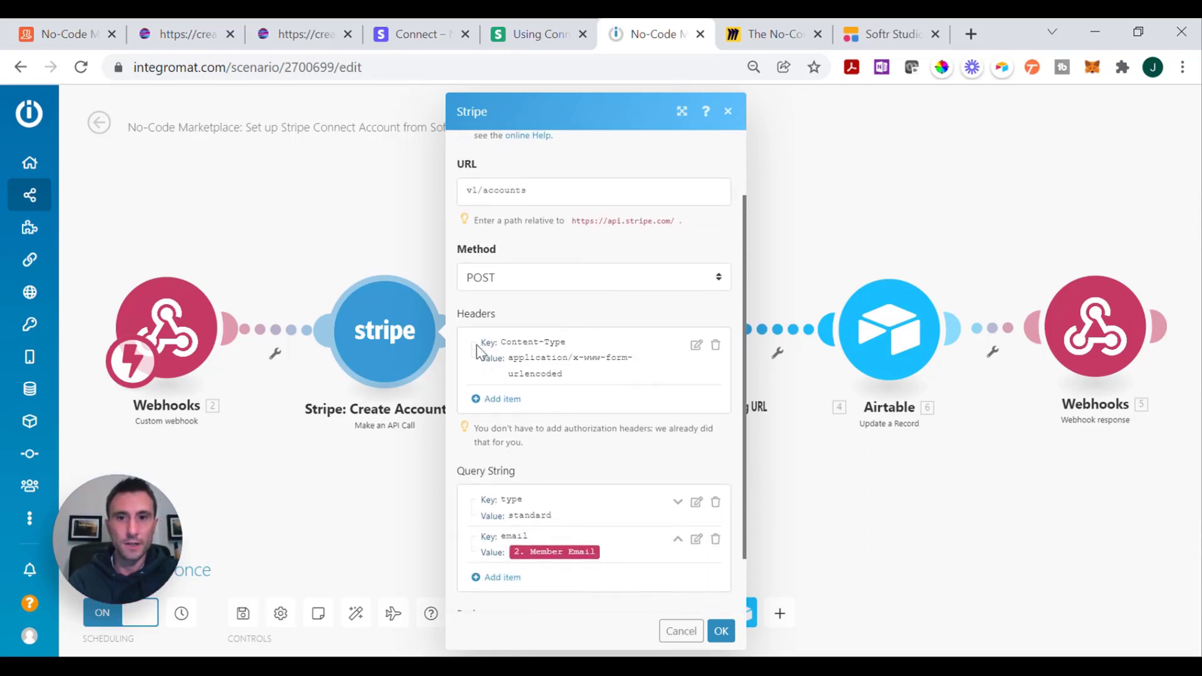
# - Compare the Create Account ID module's type and email parameters with the guide's account request and the marketplace's Connect Account page
pyautogui.click(525, 36)
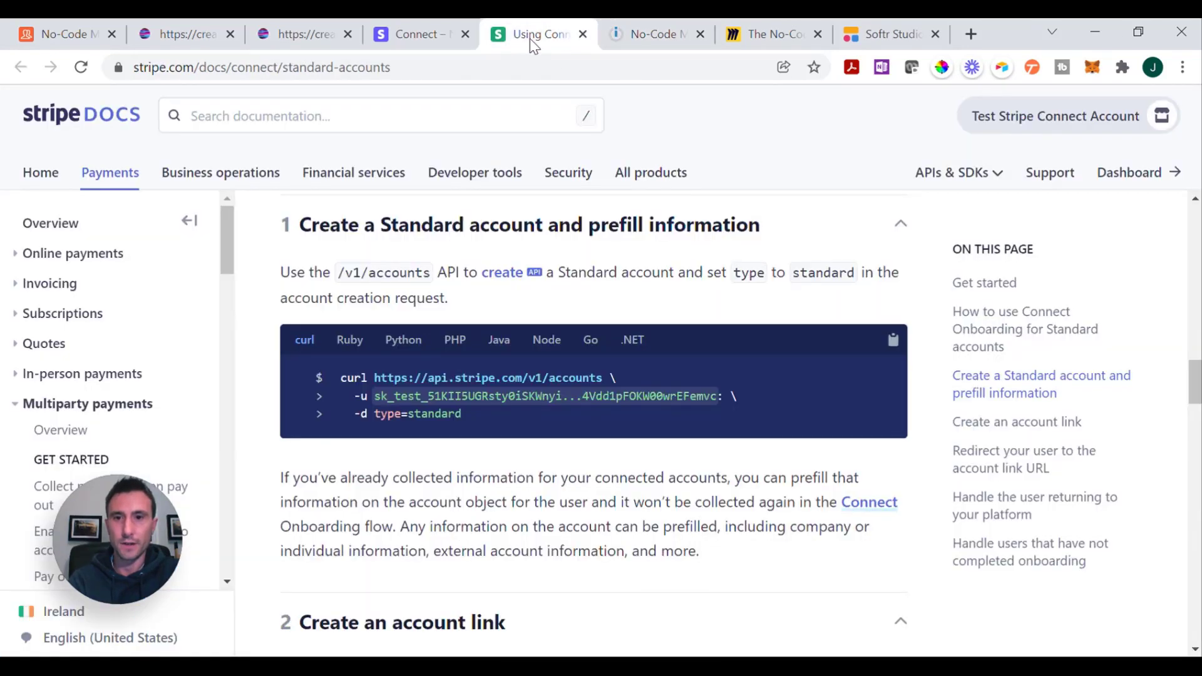
pyautogui.click(635, 36)
pyautogui.scroll(-1, 611, 470)
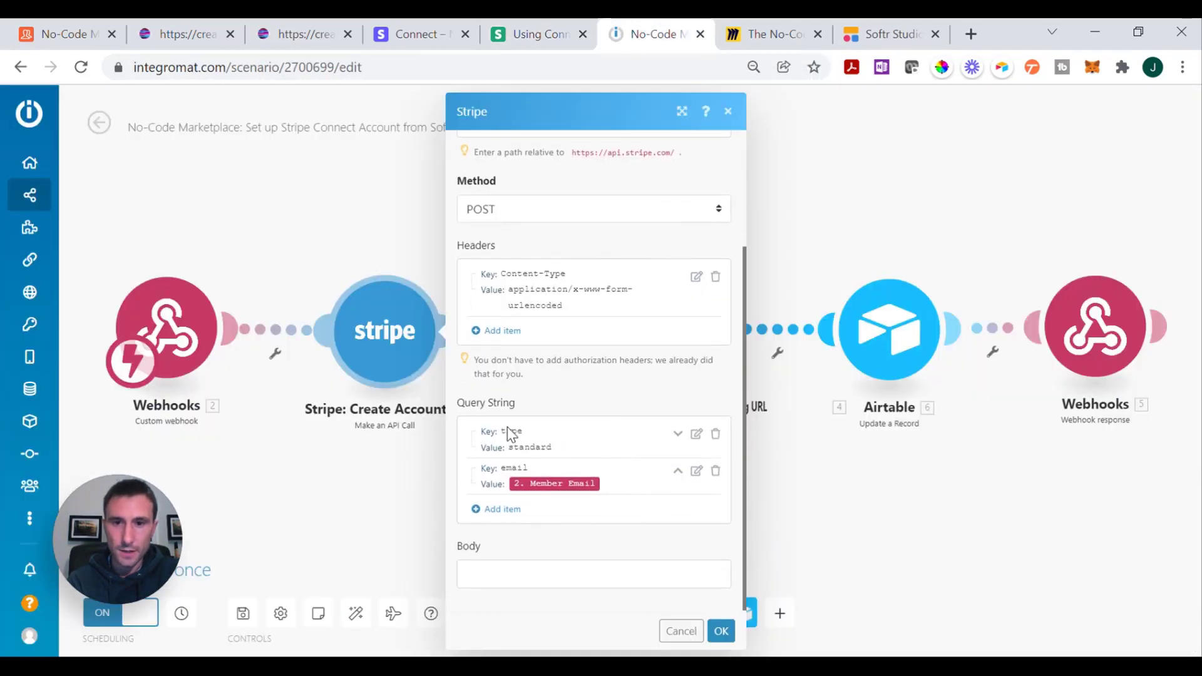
pyautogui.click(529, 38)
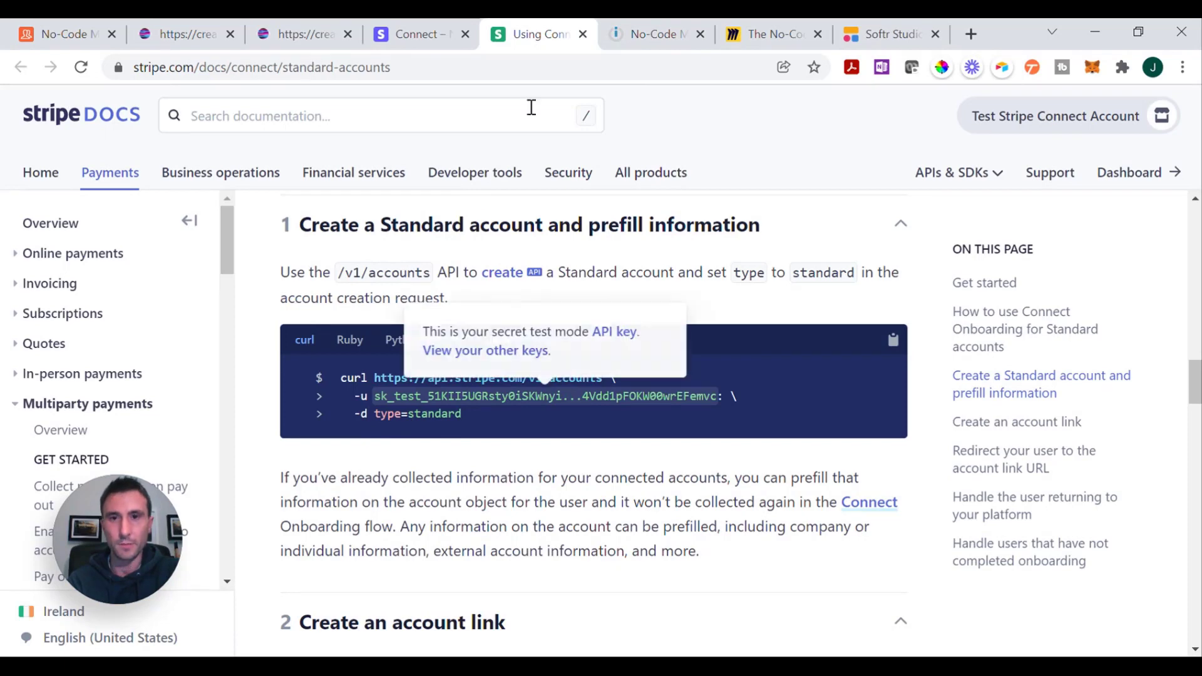
pyautogui.click(641, 37)
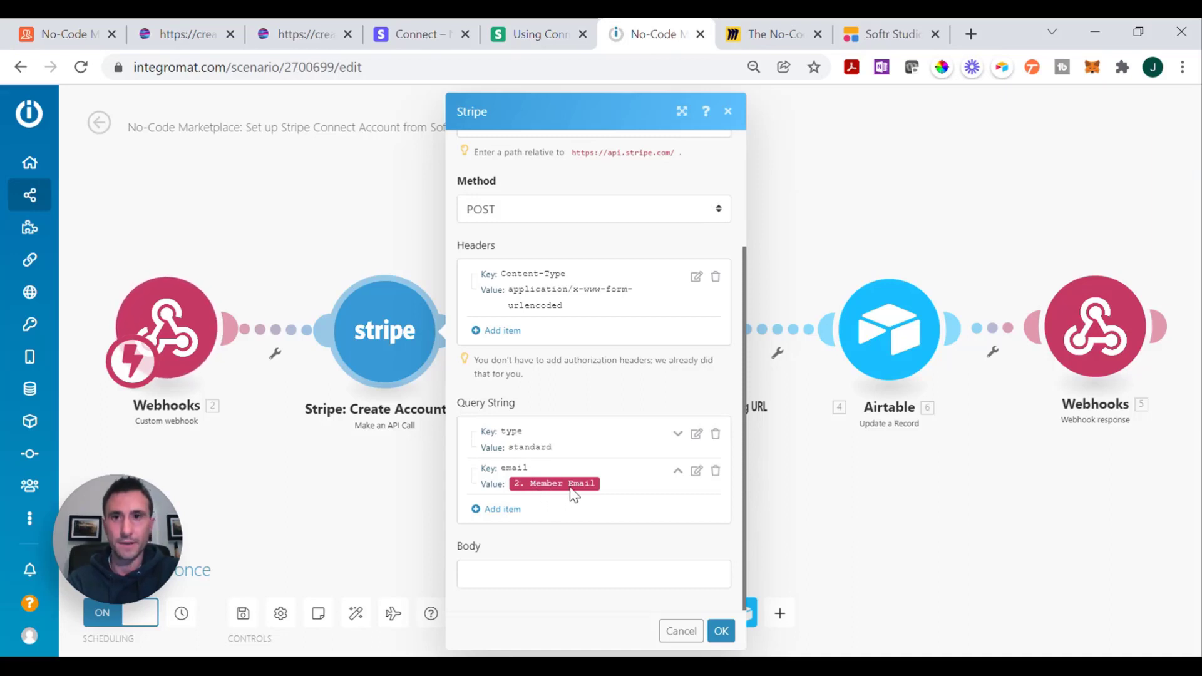
pyautogui.click(201, 35)
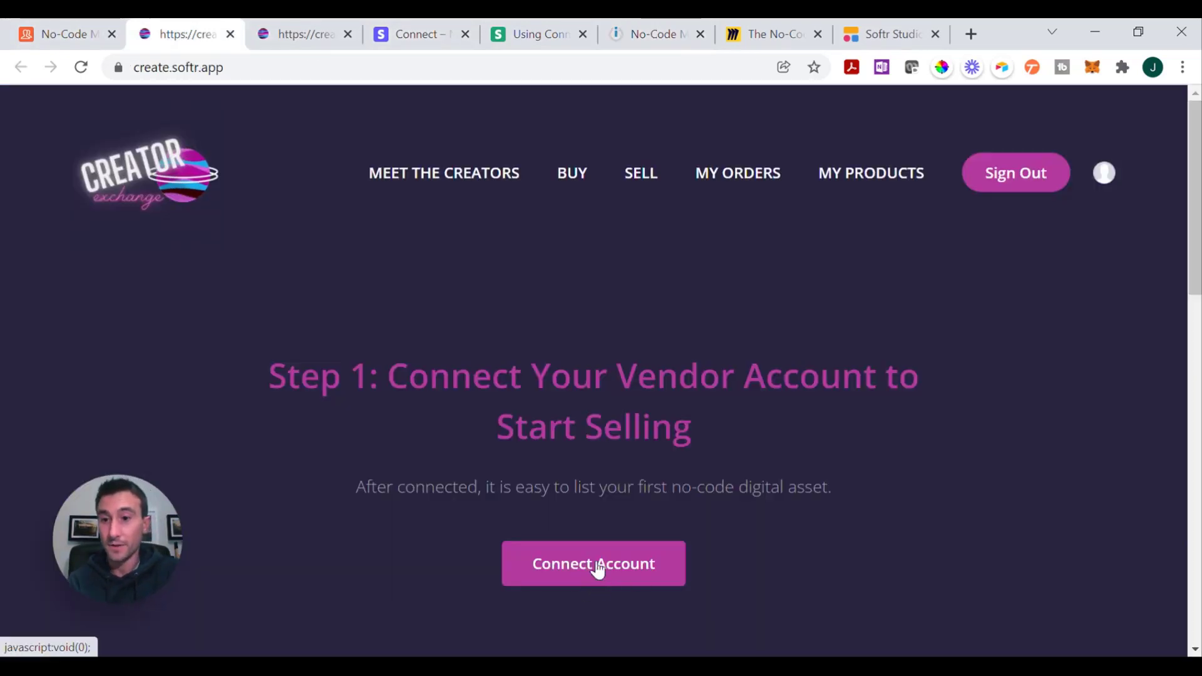
pyautogui.click(640, 36)
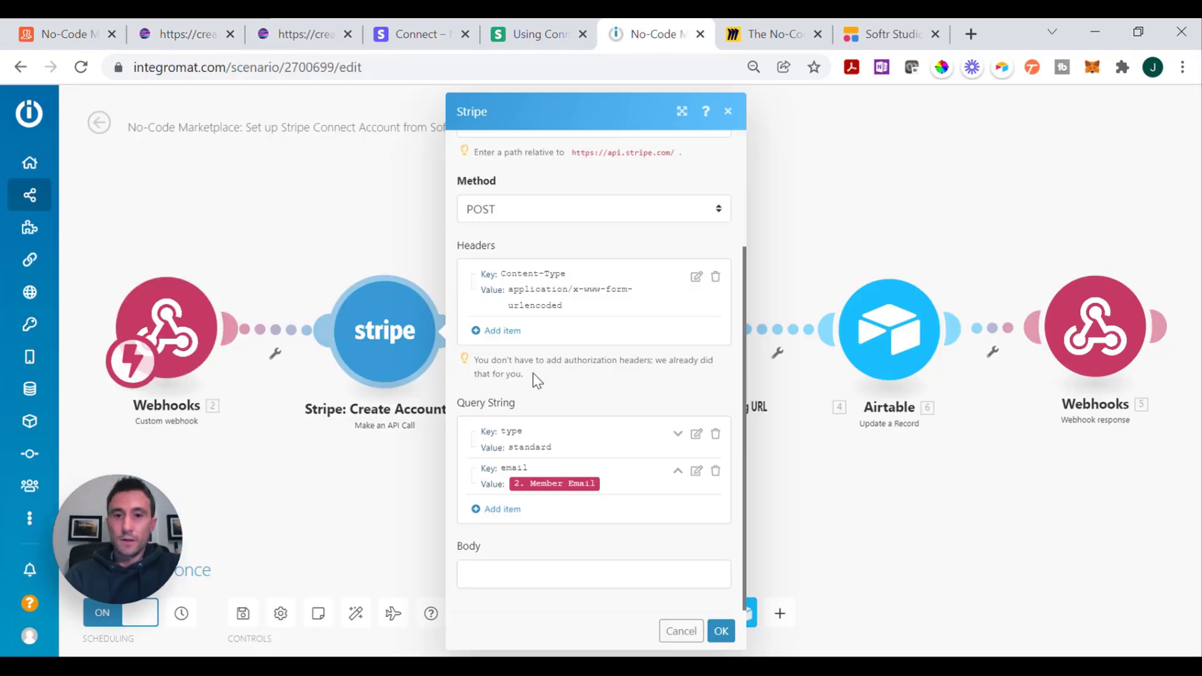
# - Open the Create Connected Account Onboarding URL module and find the guide's Create an account link section
pyautogui.click(728, 111)
pyautogui.click(669, 343)
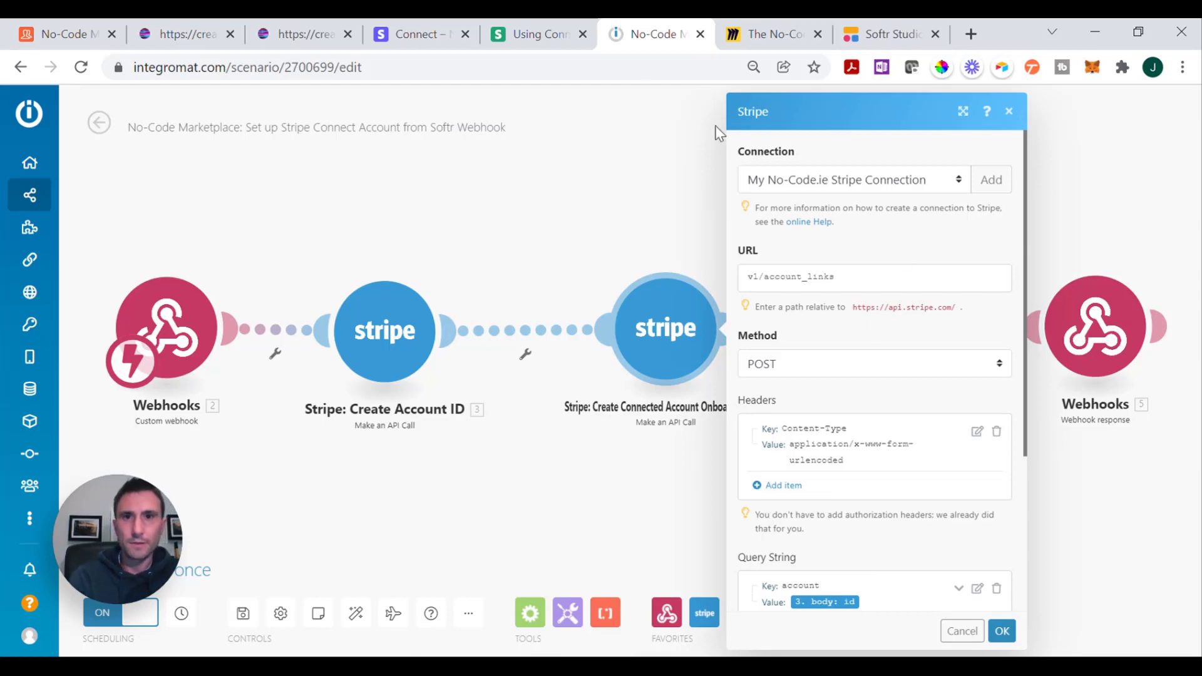
pyautogui.click(529, 34)
pyautogui.scroll(-3, 581, 378)
pyautogui.scroll(-4, 582, 392)
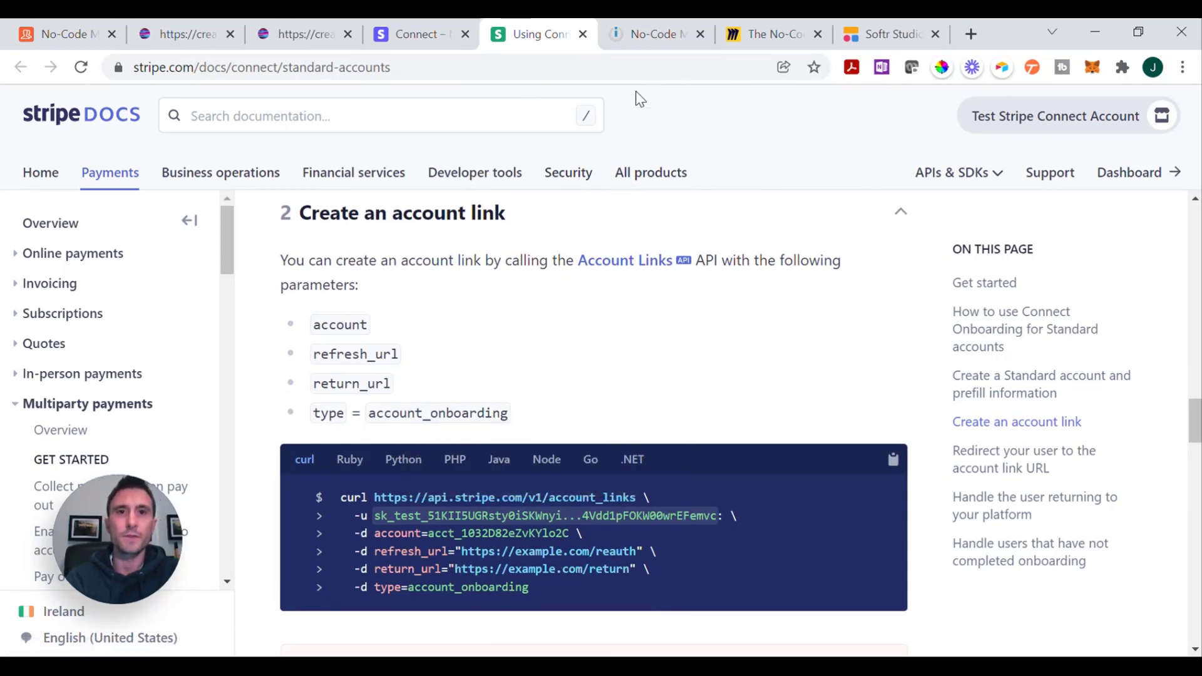
# - Compare the onboarding URL module's request settings and account, refresh_url, return_url and type parameters with the guide's account_links example
pyautogui.click(633, 34)
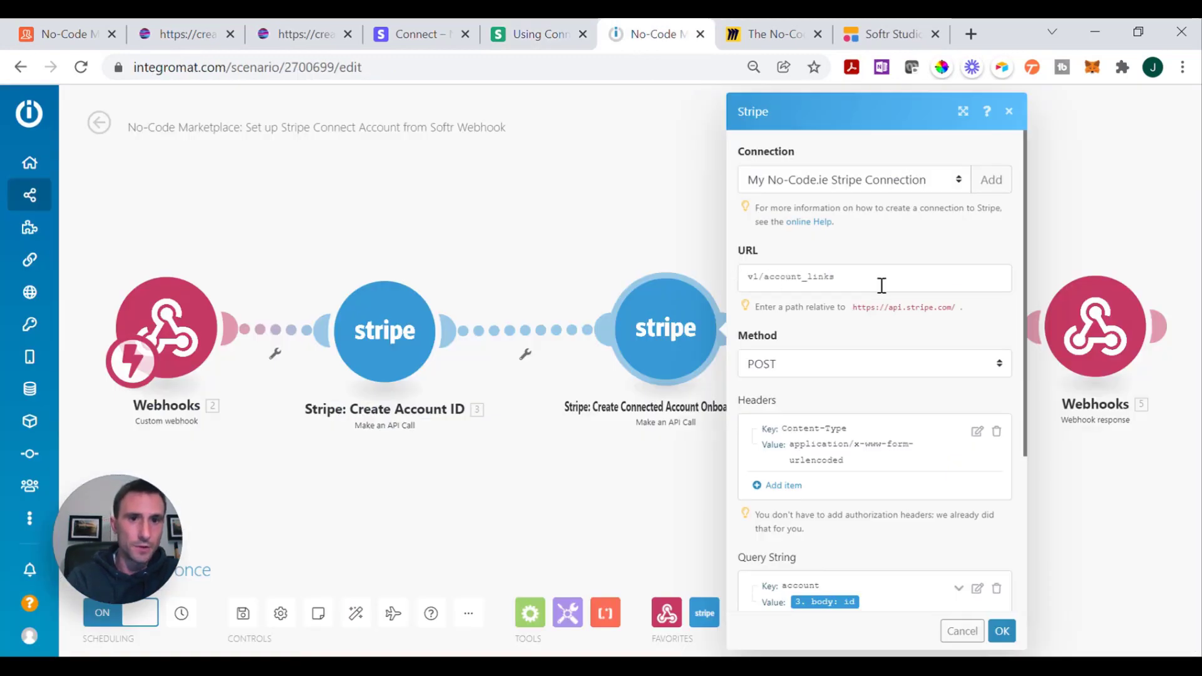
pyautogui.scroll(-1, 845, 372)
pyautogui.scroll(-2, 852, 363)
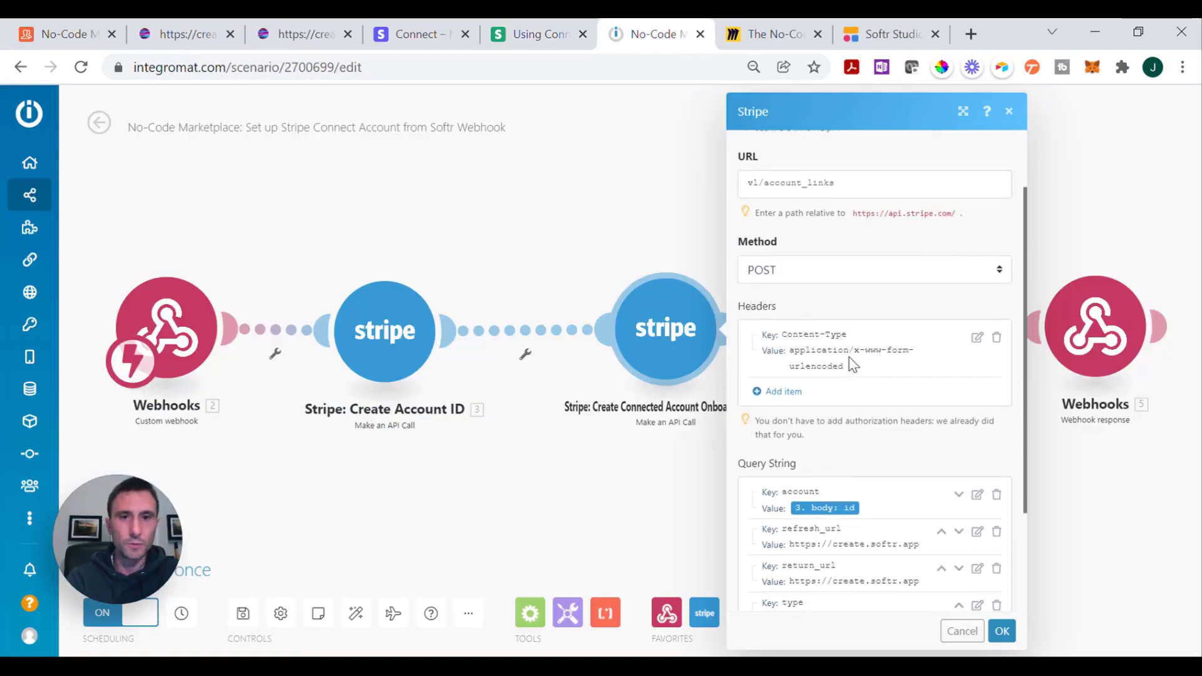
pyautogui.scroll(-1, 852, 363)
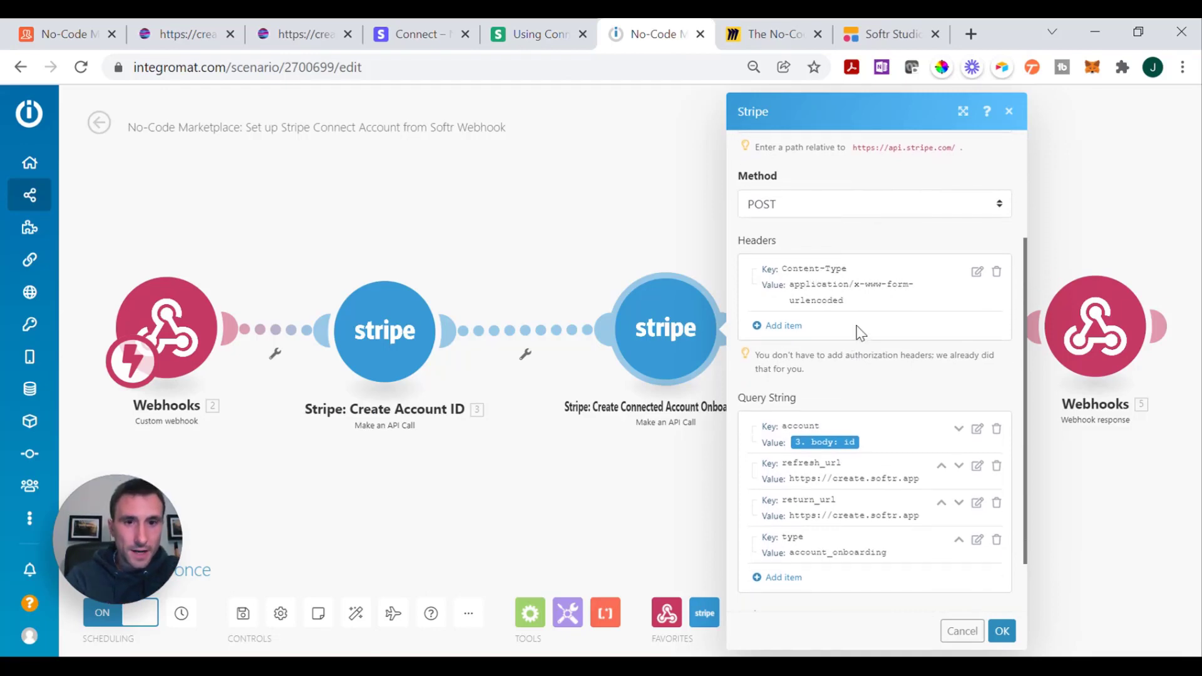
pyautogui.scroll(-2, 880, 348)
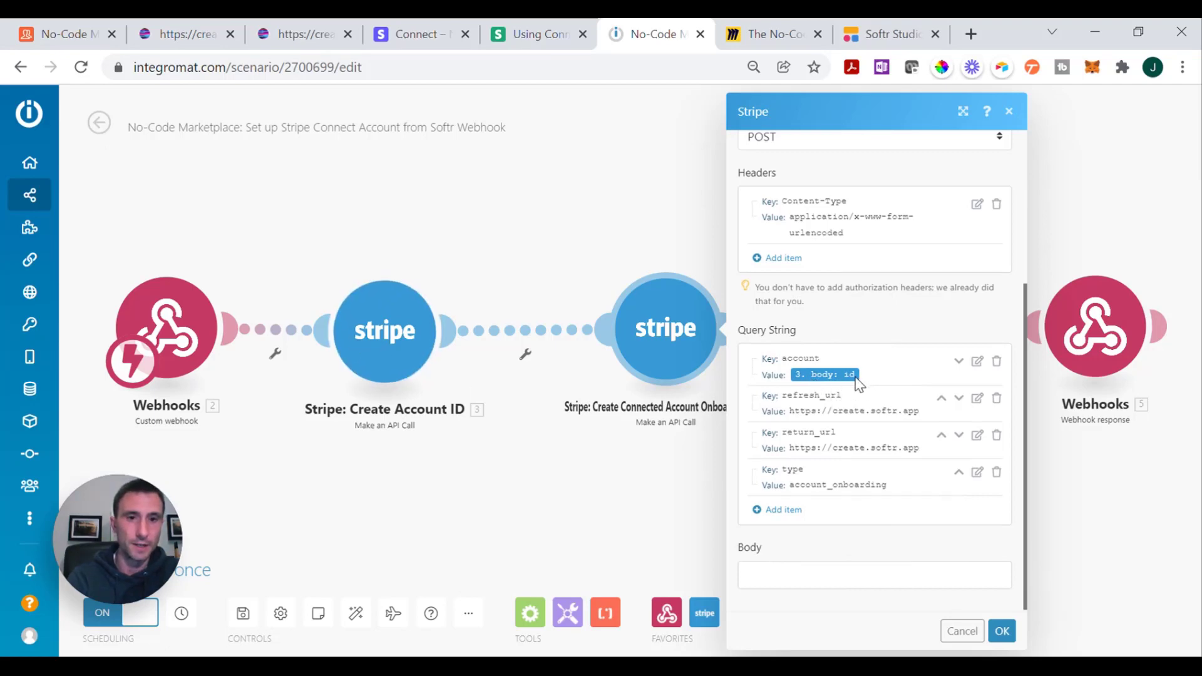
pyautogui.click(531, 34)
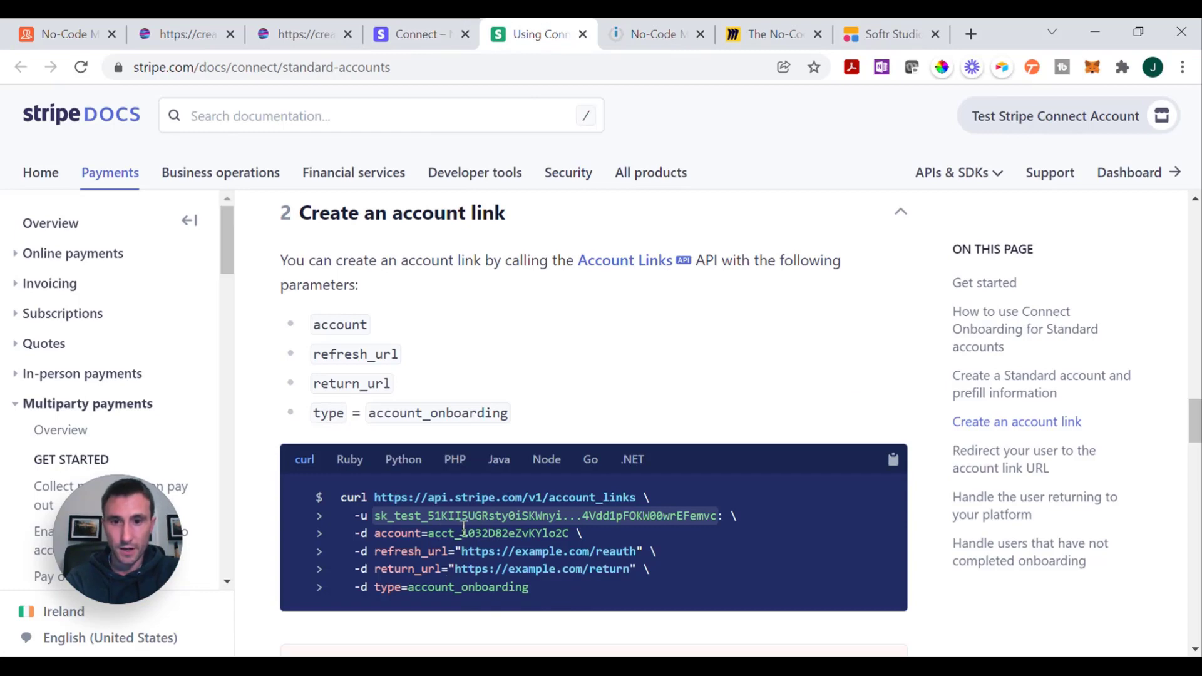
pyautogui.click(642, 35)
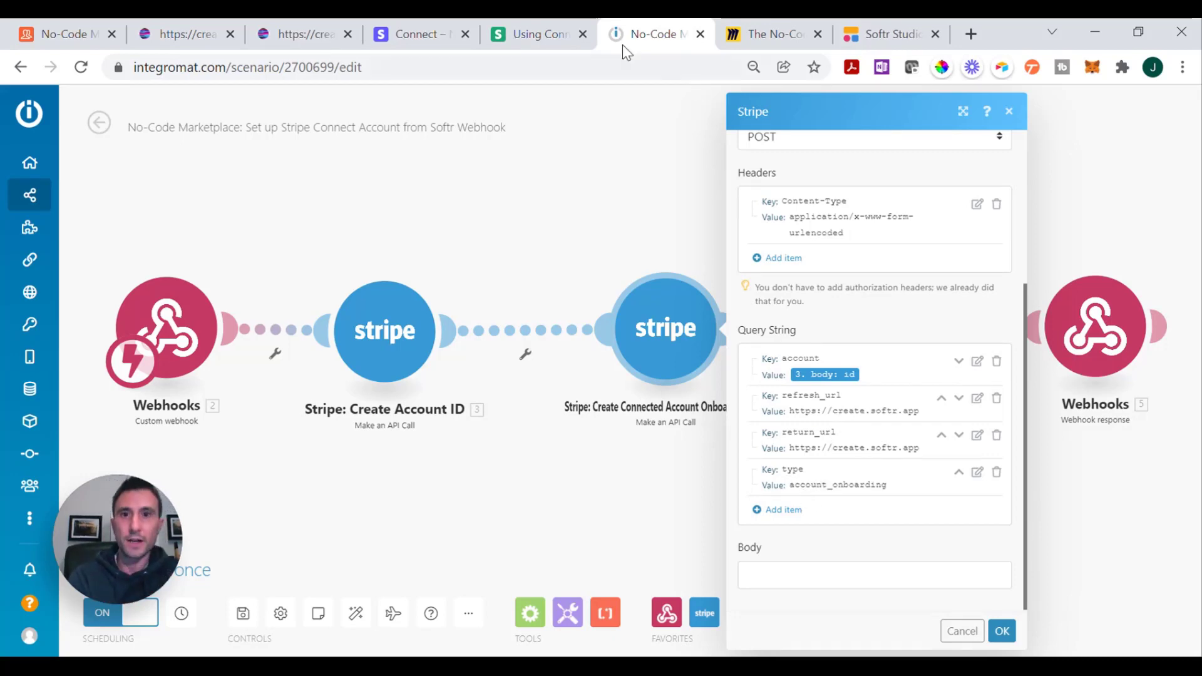
# - Recheck the guide's account link parameters against the onboarding URL module's request settings and close the module
pyautogui.click(542, 36)
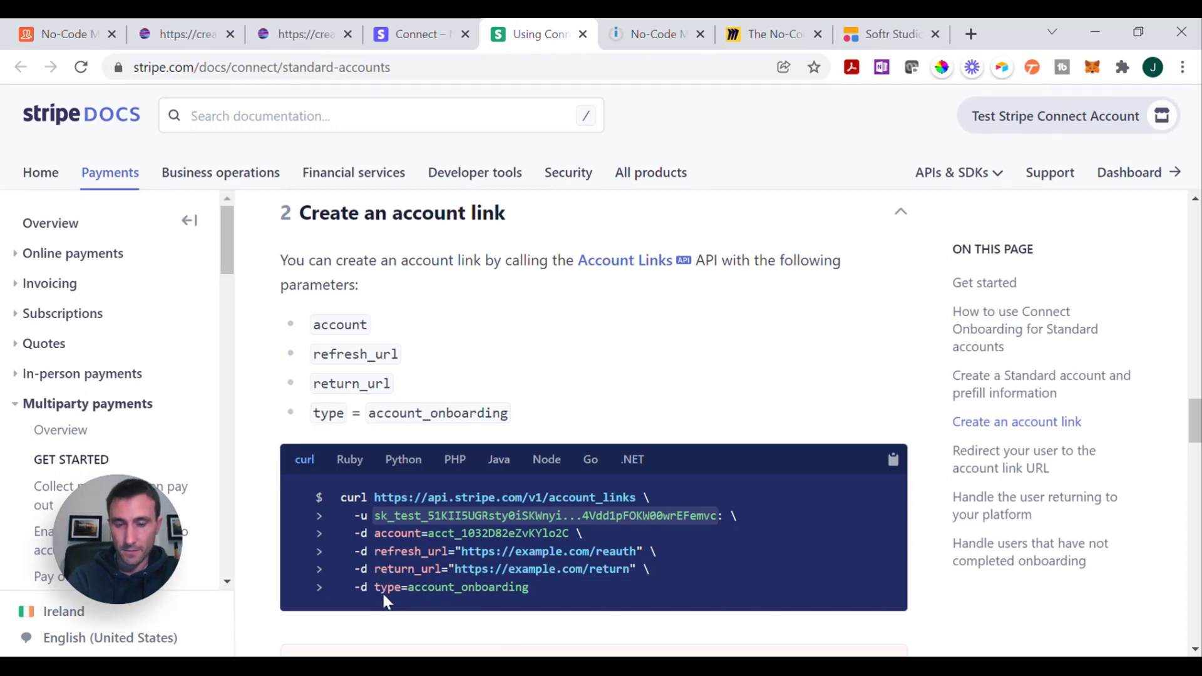
pyautogui.click(640, 36)
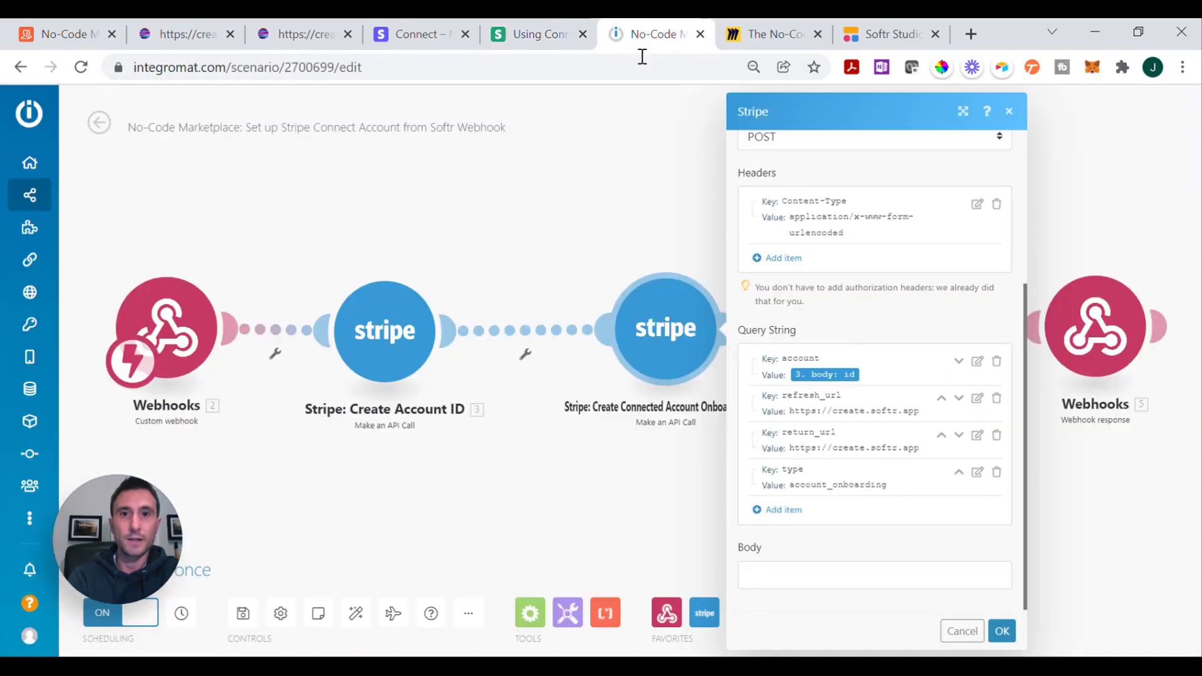
pyautogui.scroll(4, 879, 421)
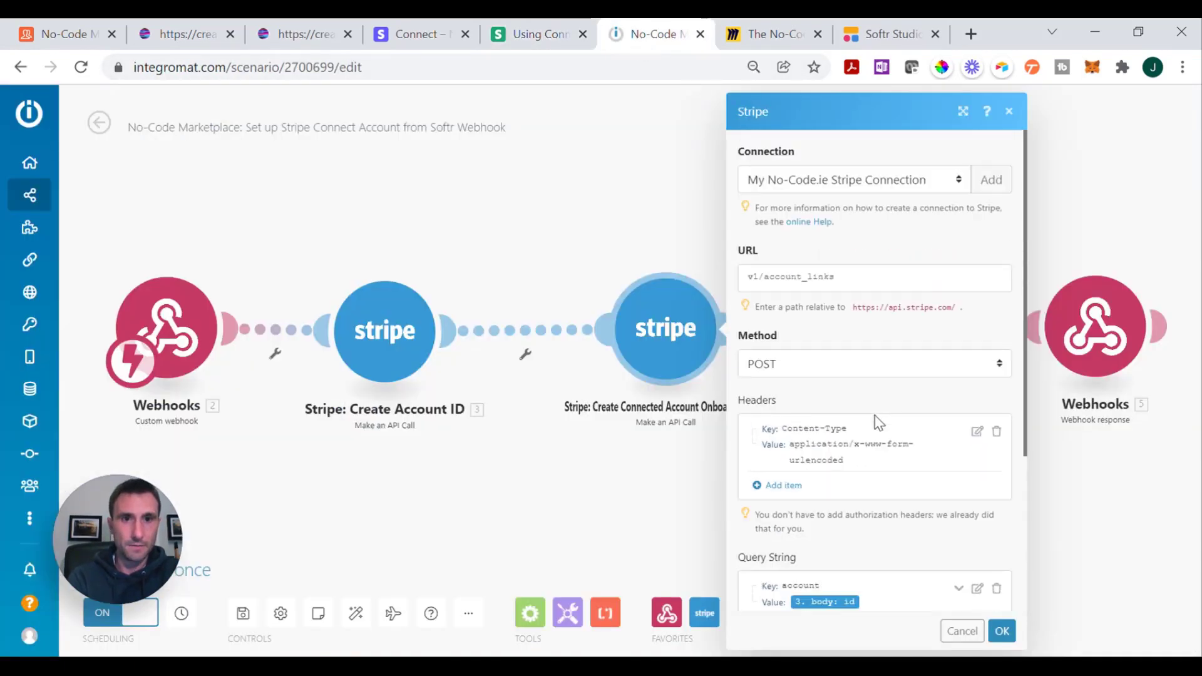
pyautogui.click(1002, 633)
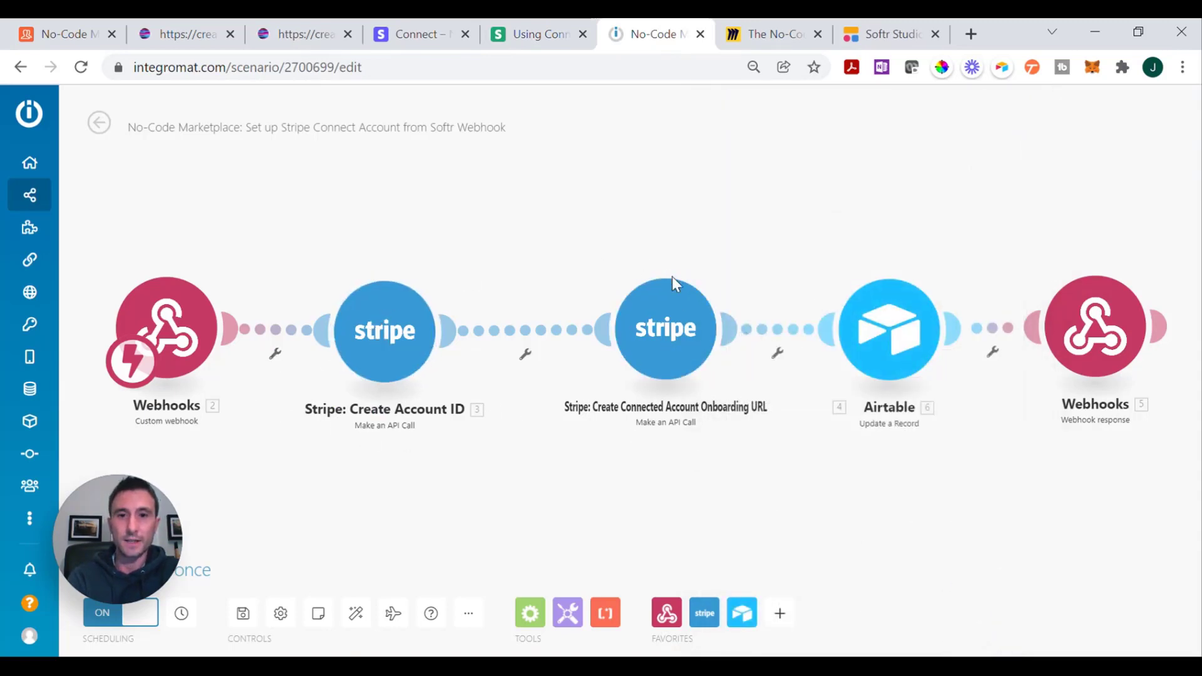
# - Reopen the Create Connected Account Onboarding URL module and review its URL, method, headers and query string
pyautogui.click(662, 317)
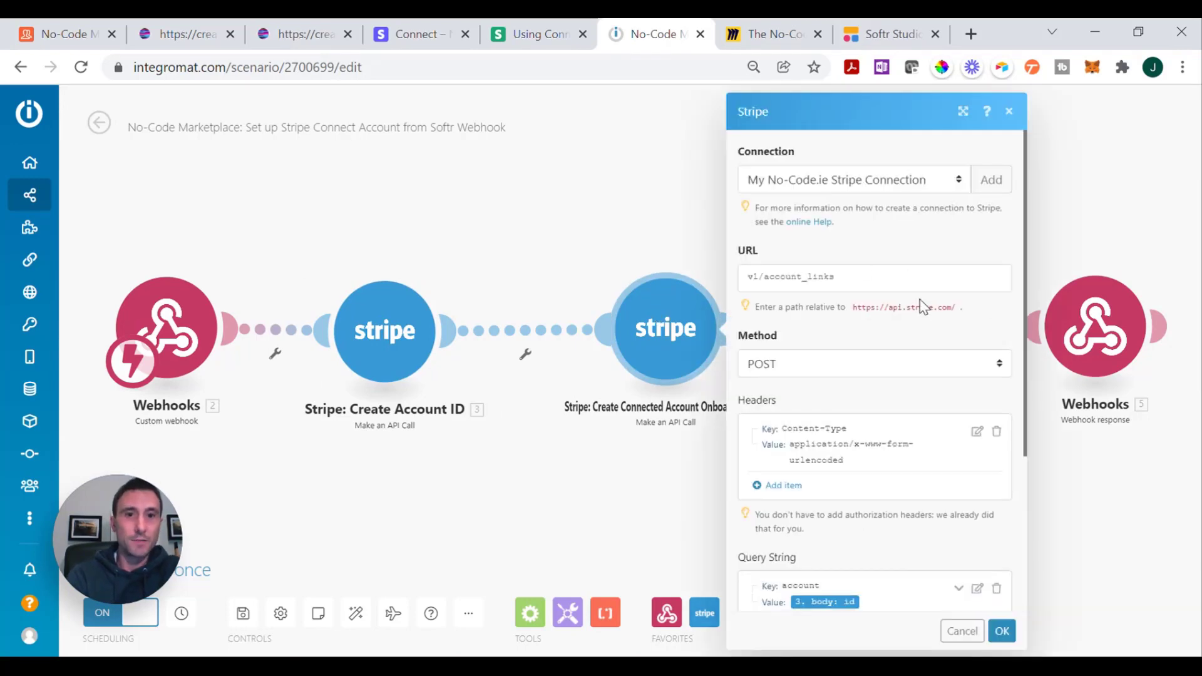
pyautogui.scroll(-4, 920, 304)
pyautogui.scroll(3, 924, 306)
pyautogui.scroll(1, 925, 308)
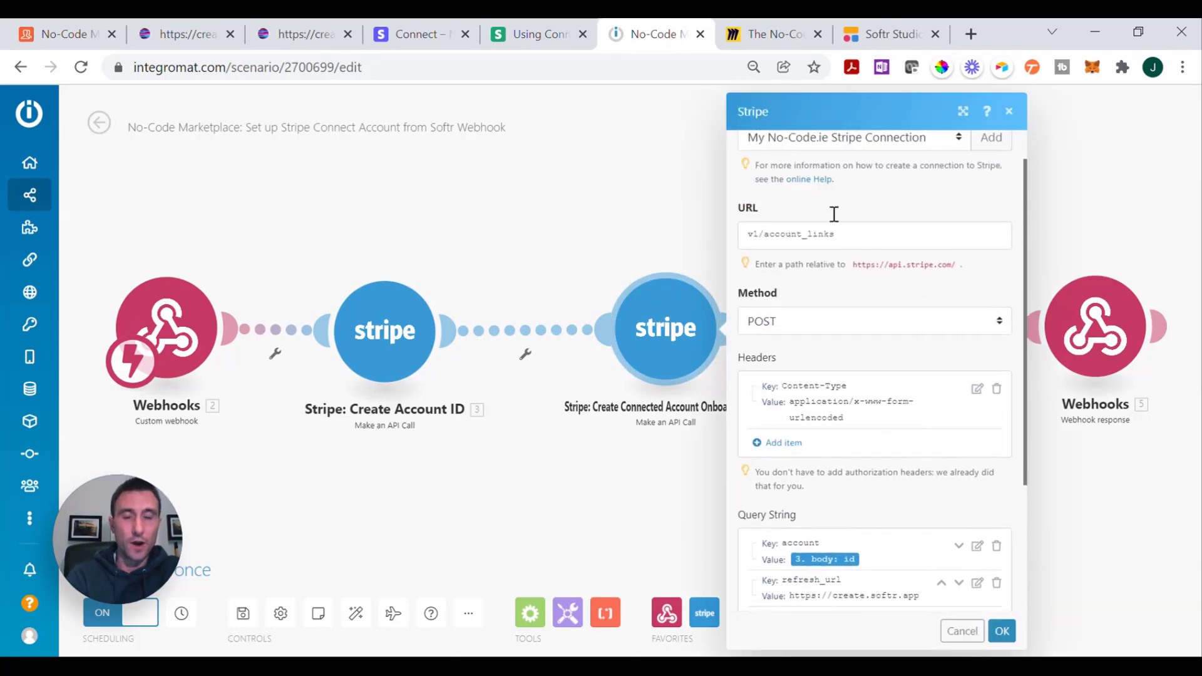
pyautogui.scroll(-3, 845, 328)
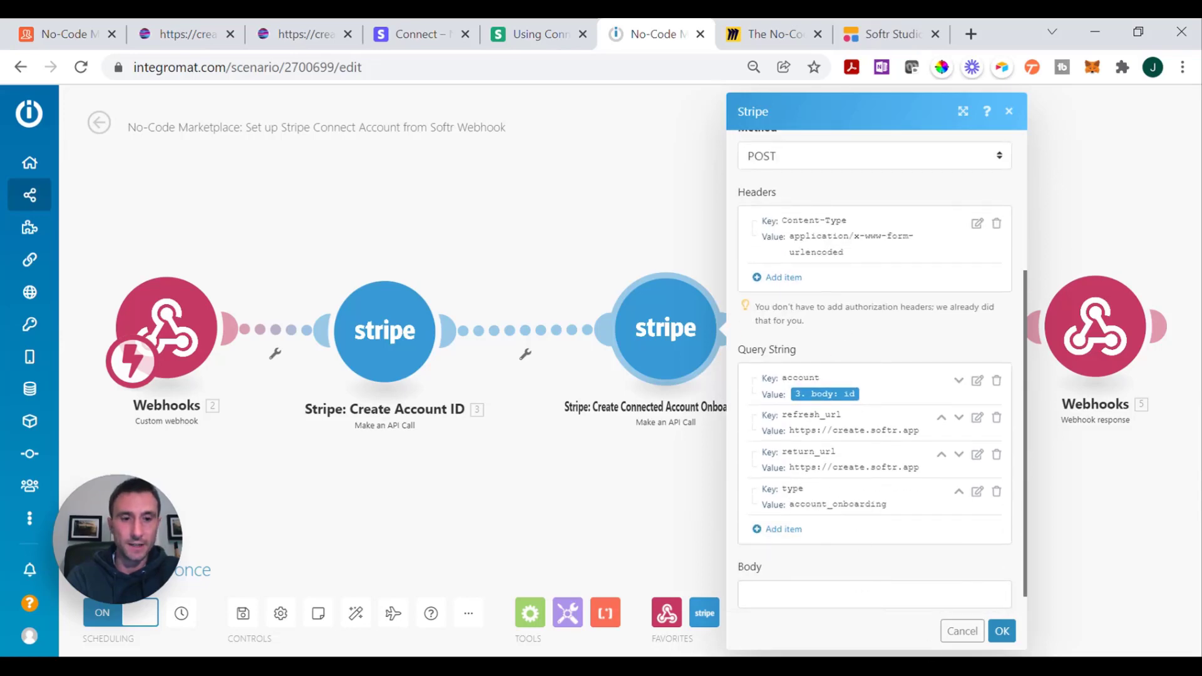
pyautogui.click(627, 310)
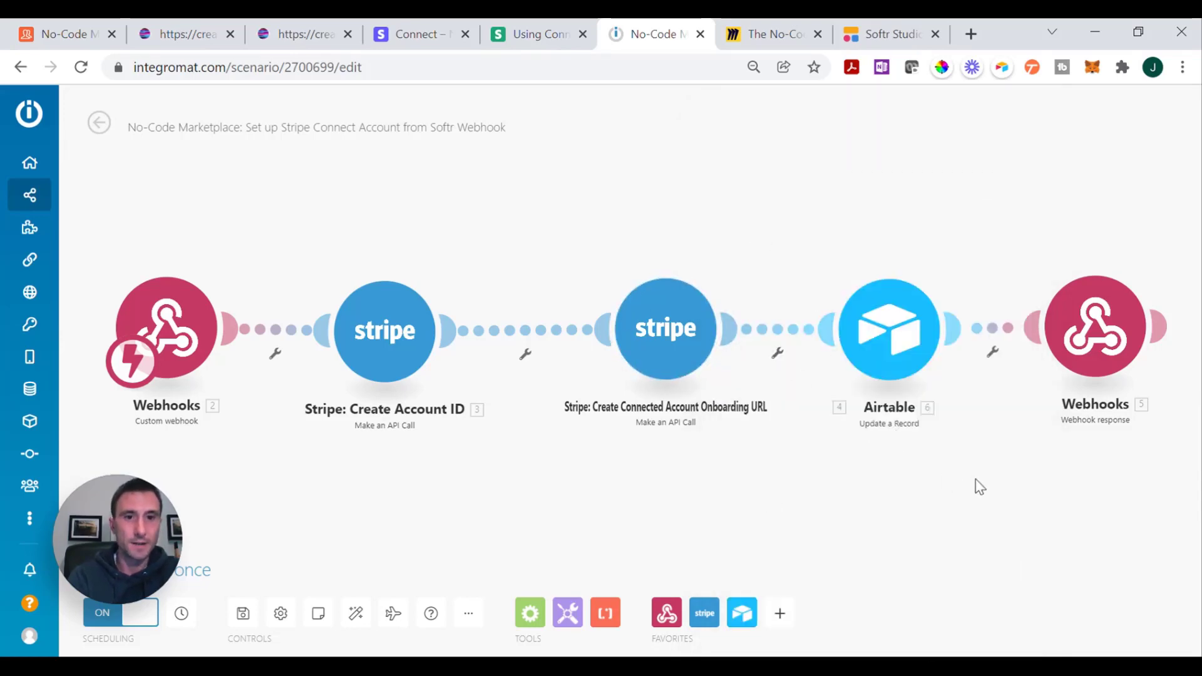
# - Open the Airtable Update a Record module and examine its base, table, Record ID, Member Type and Stripe Account ID mappings
pyautogui.click(903, 335)
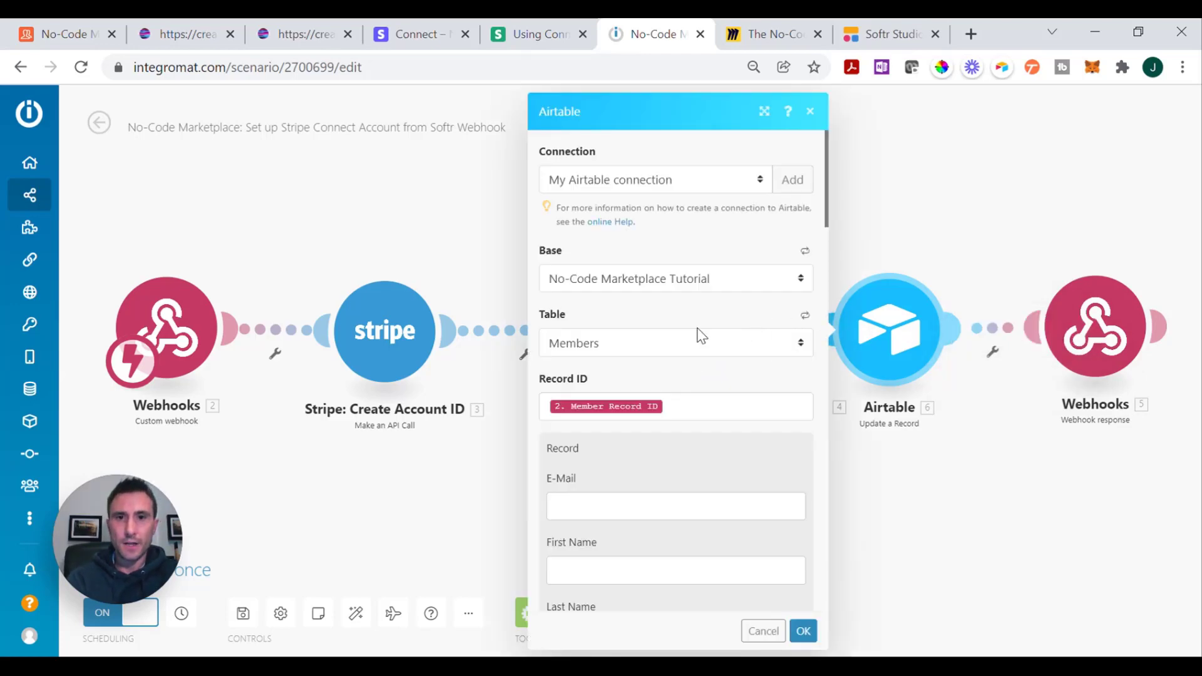
pyautogui.scroll(-1, 701, 336)
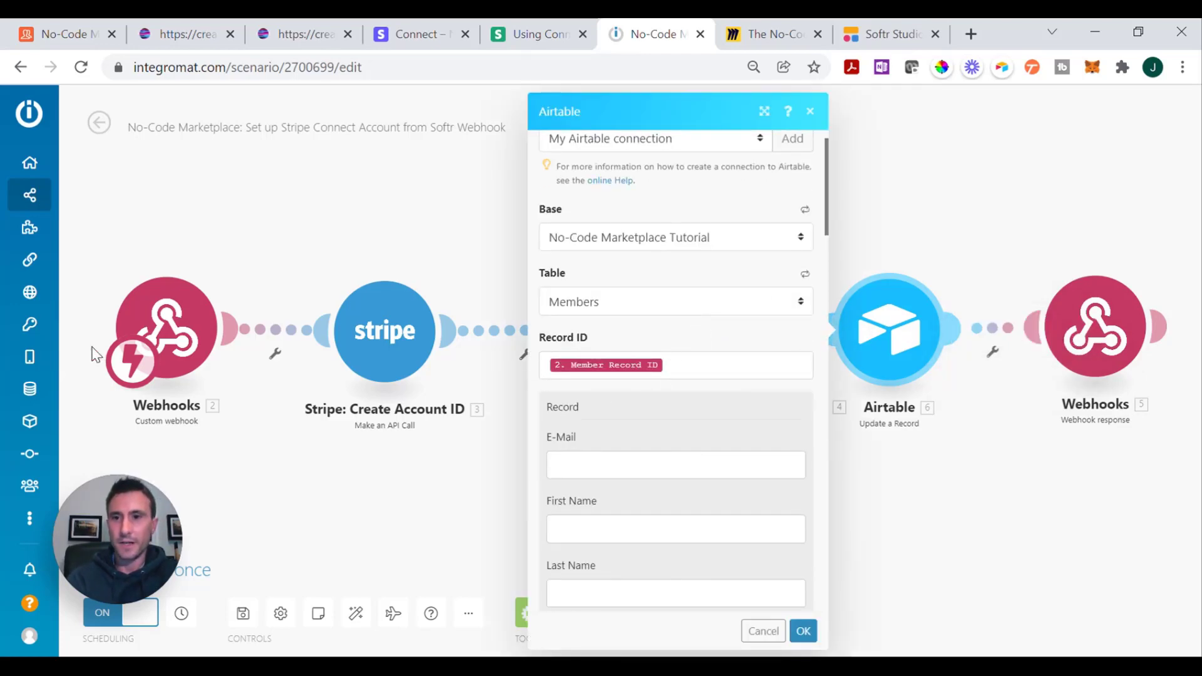
pyautogui.scroll(-6, 742, 346)
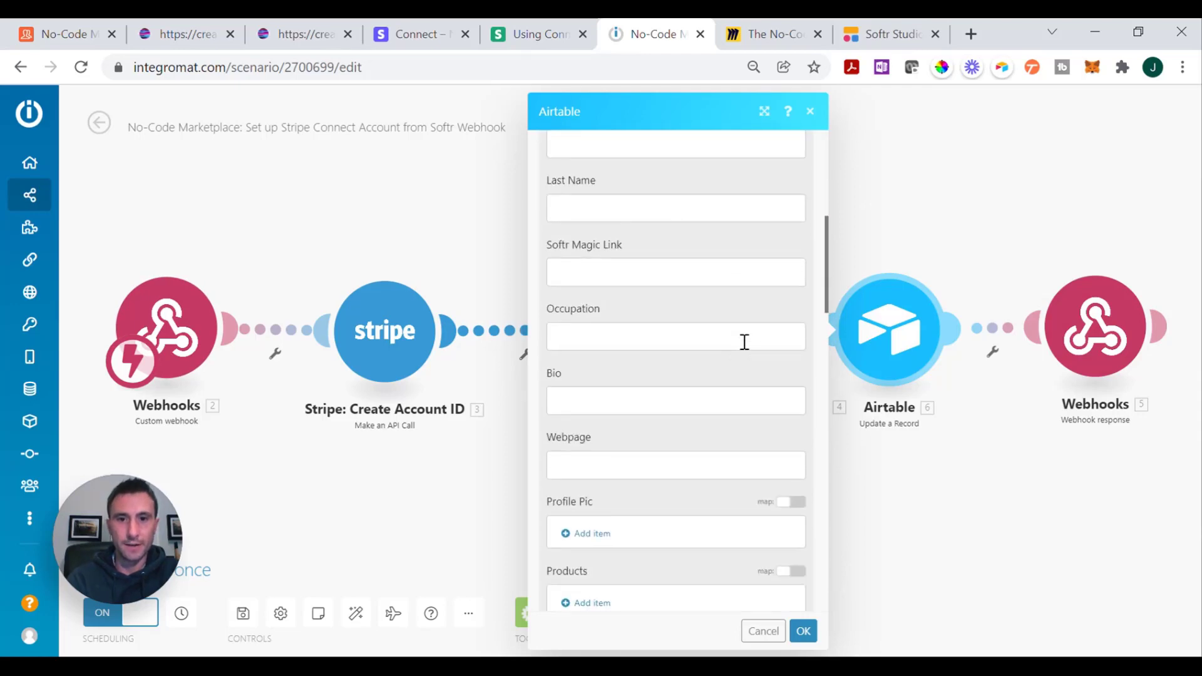
pyautogui.scroll(-5, 745, 342)
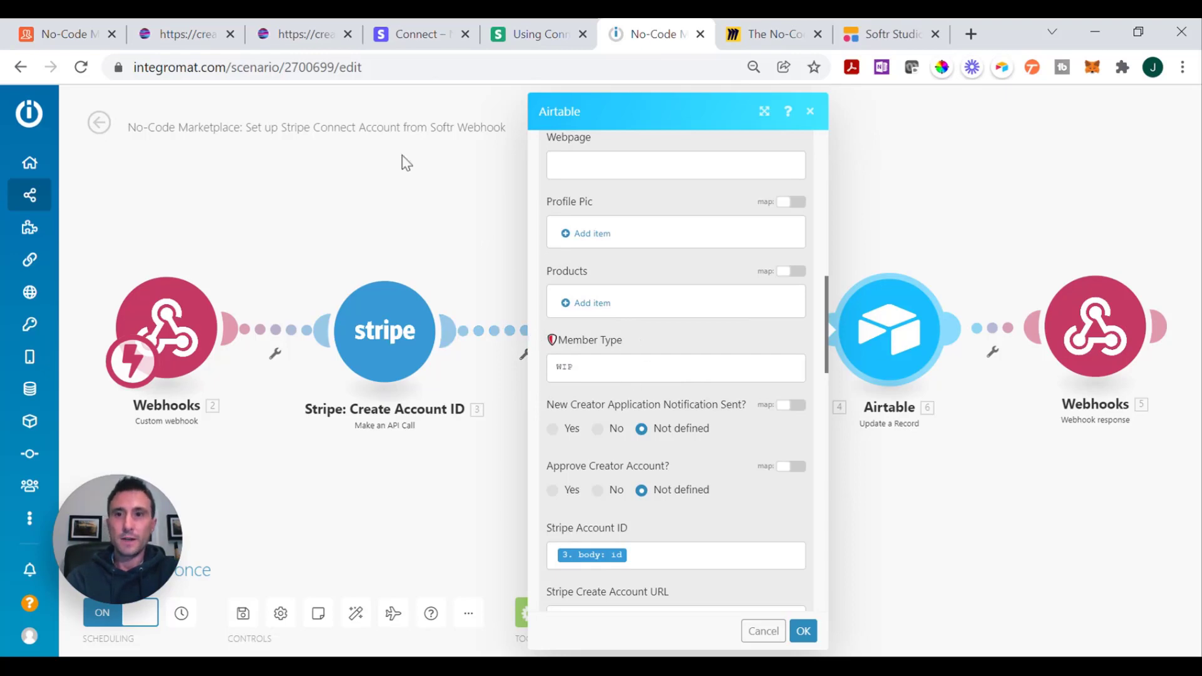
# - Examine the marketplace's seller page, covering the Connect Account section and the Publish a Free Product form
pyautogui.click(195, 38)
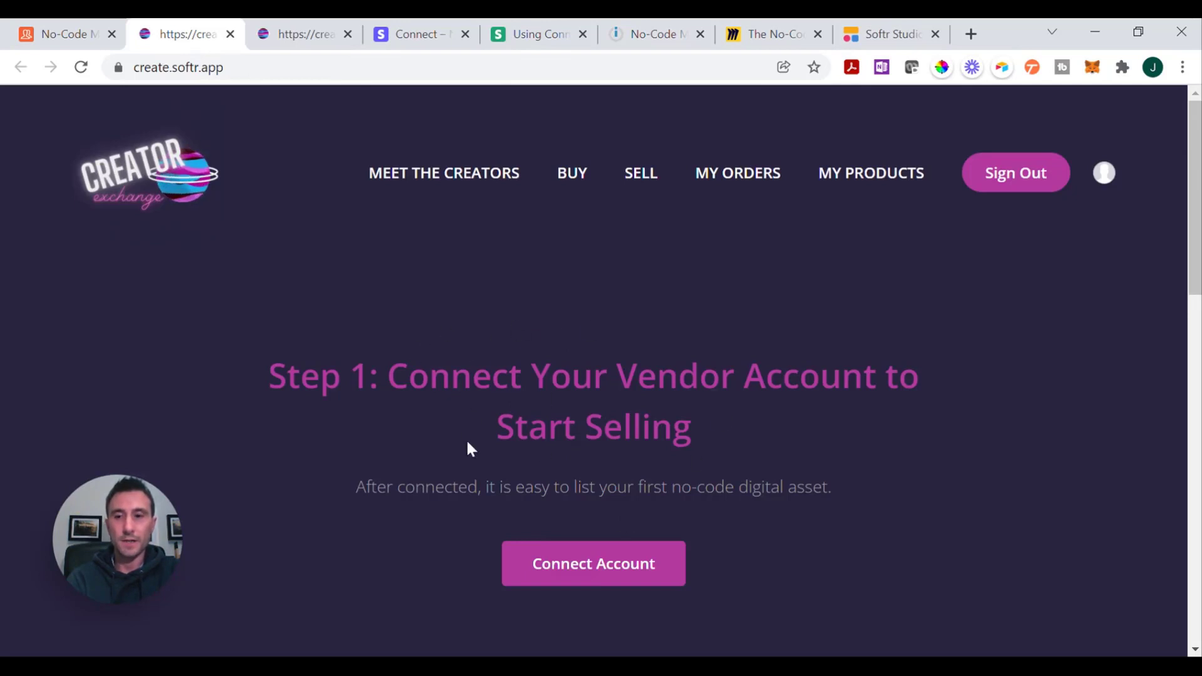
pyautogui.scroll(-1, 767, 443)
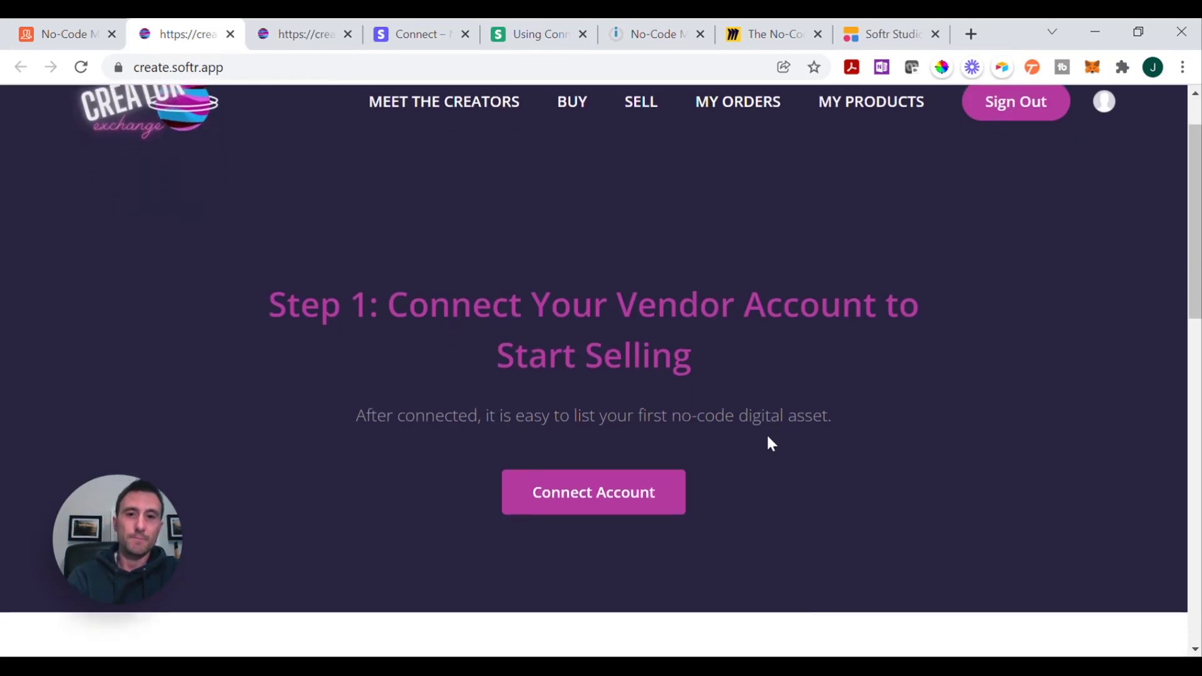
pyautogui.scroll(1, 768, 442)
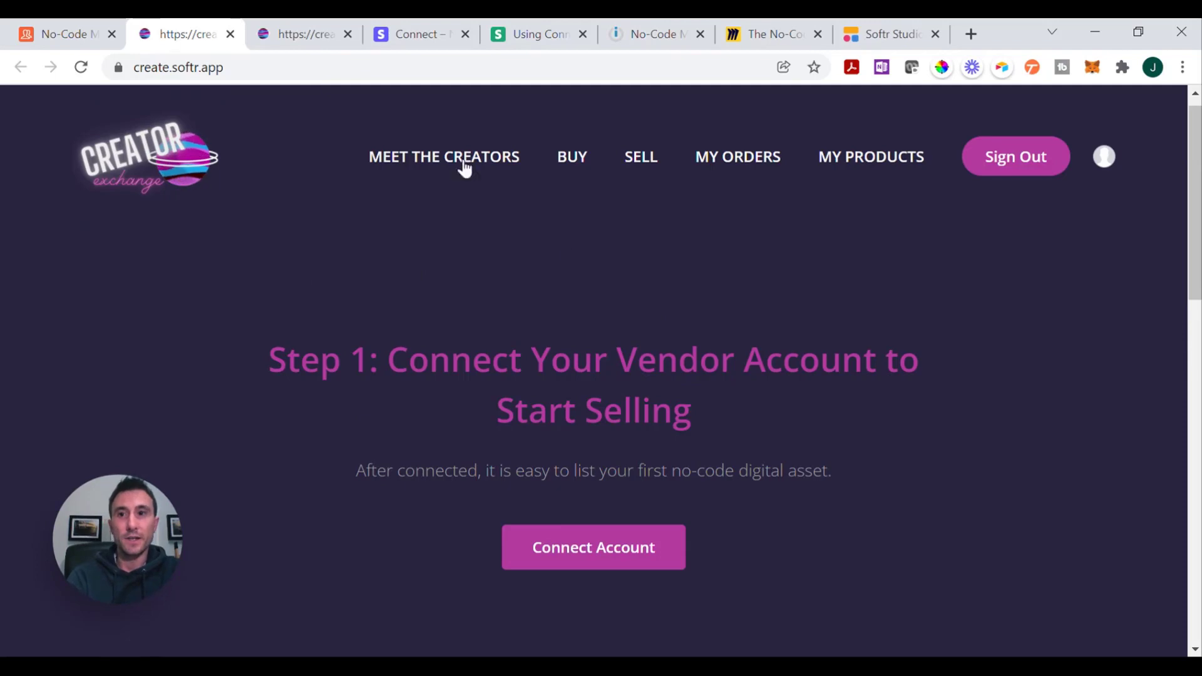
pyautogui.scroll(-1, 573, 467)
pyautogui.scroll(-4, 576, 473)
pyautogui.scroll(4, 576, 473)
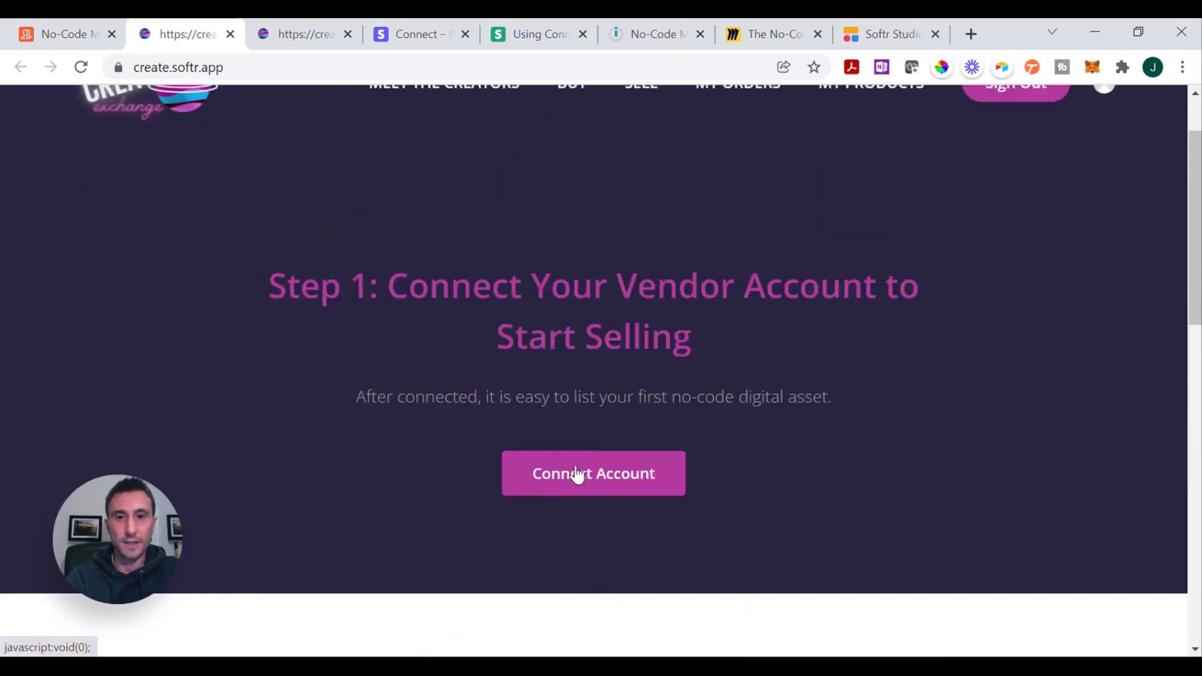
pyautogui.scroll(-7, 577, 474)
pyautogui.scroll(1, 577, 473)
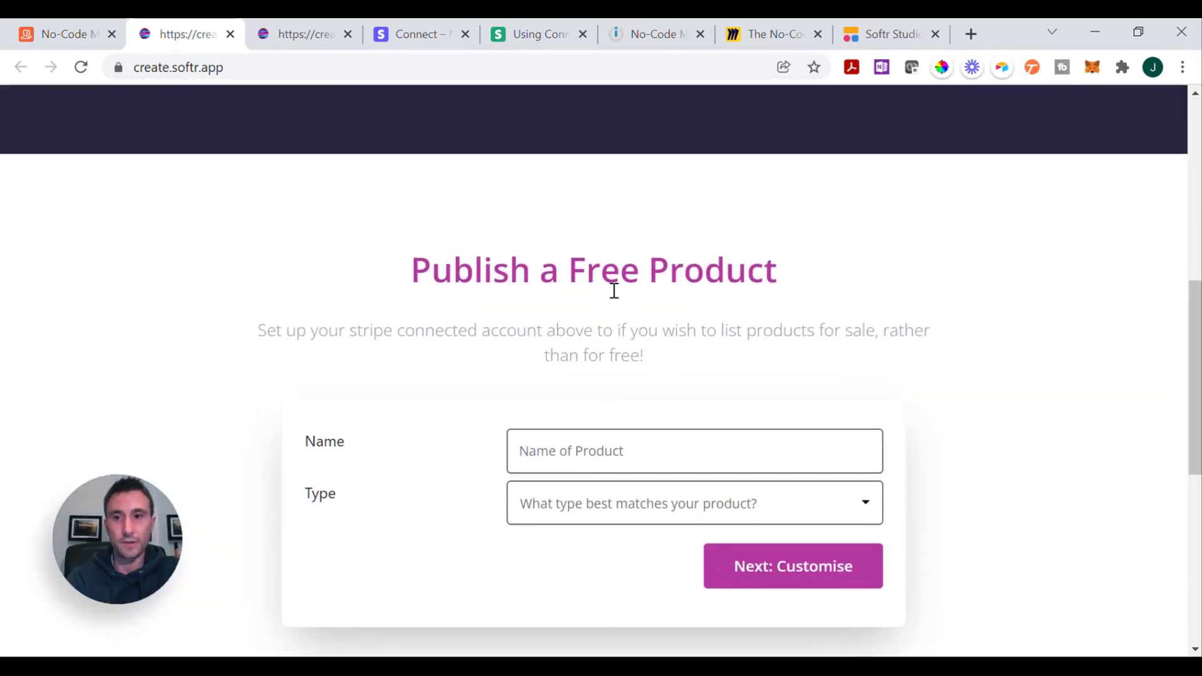
pyautogui.scroll(4, 614, 290)
pyautogui.scroll(3, 613, 294)
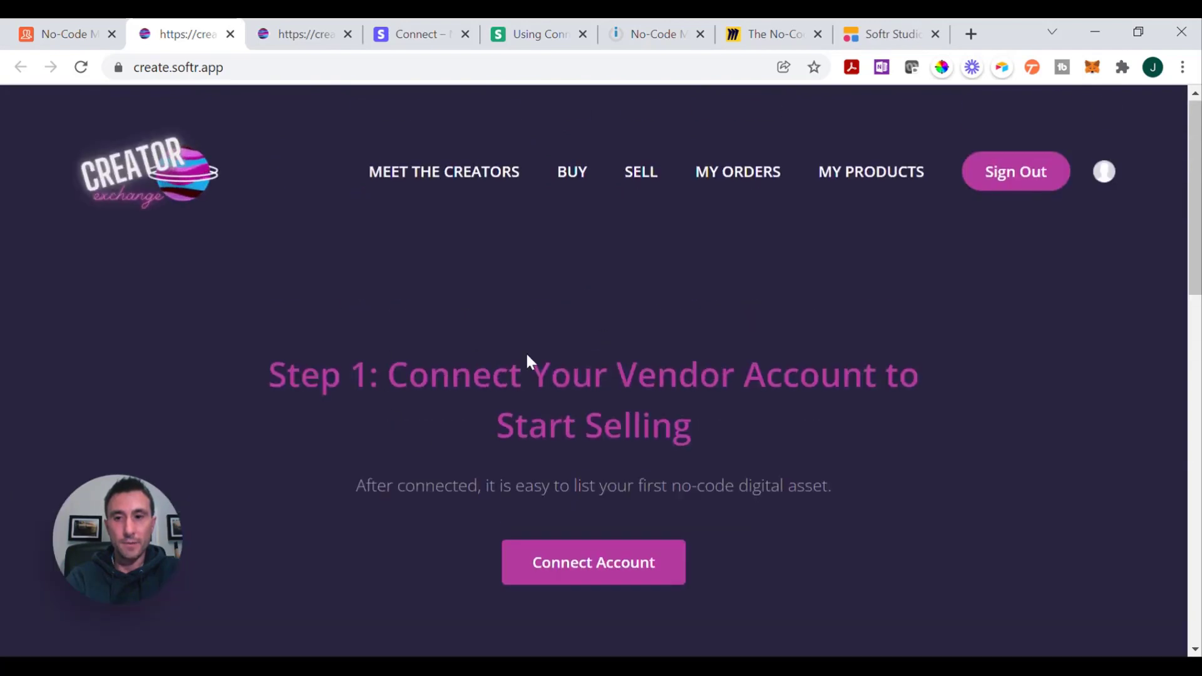
pyautogui.scroll(-6, 566, 474)
pyautogui.scroll(1, 565, 468)
pyautogui.scroll(5, 565, 468)
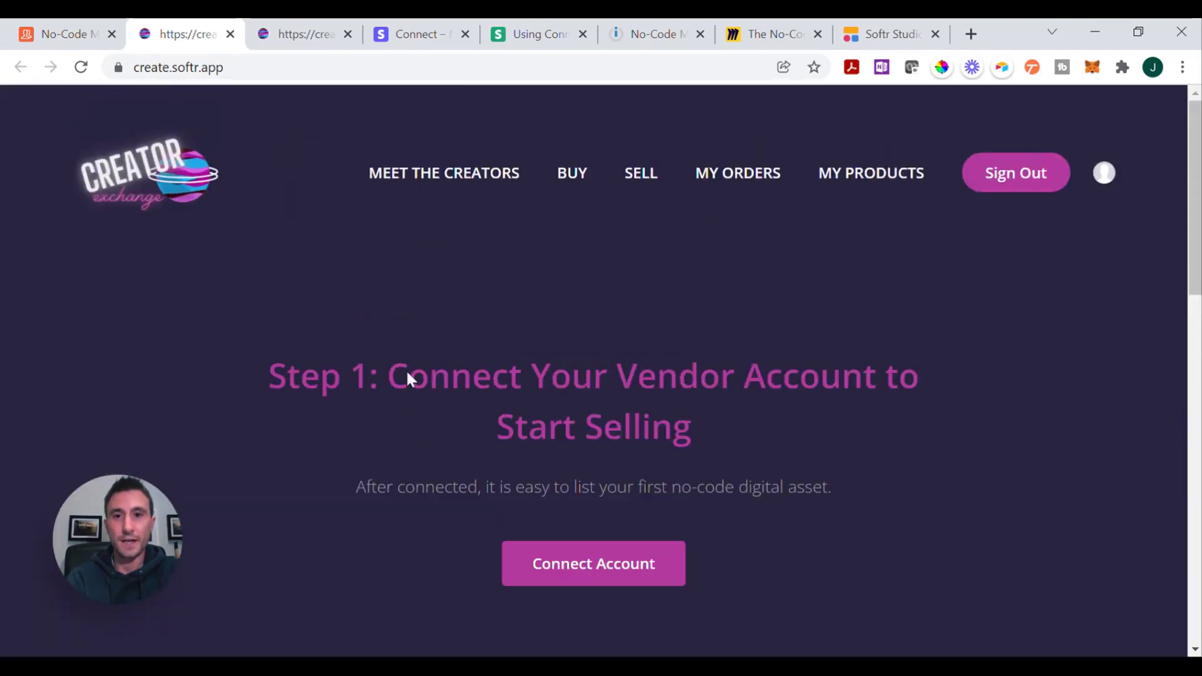
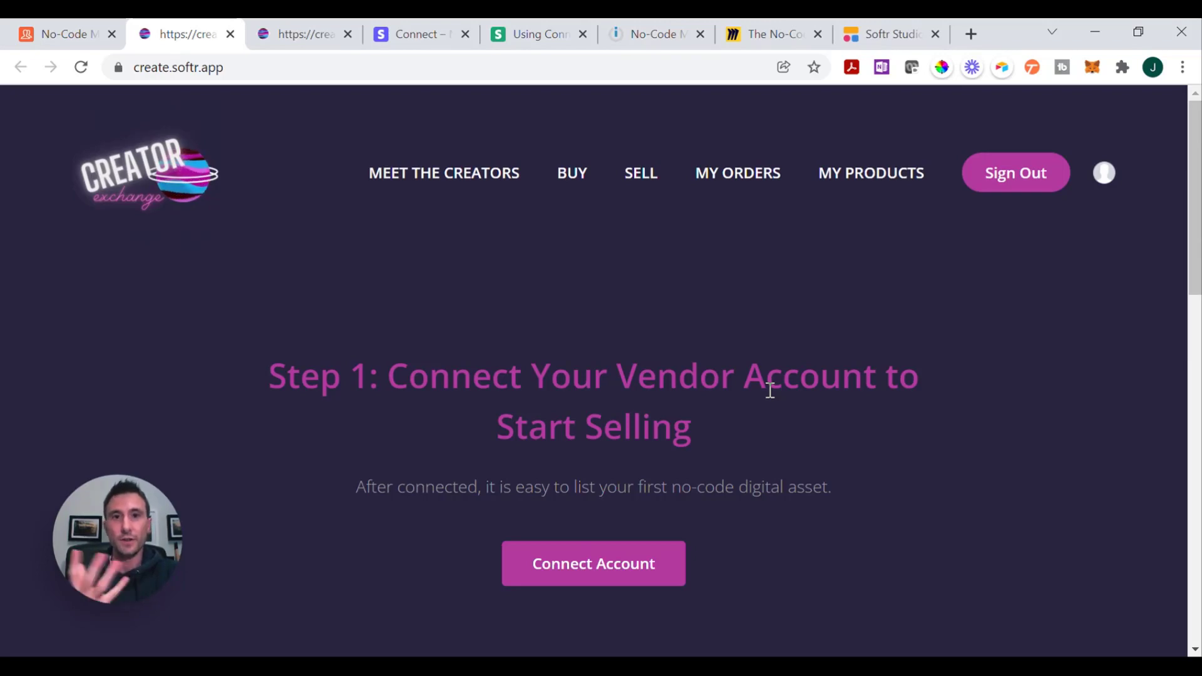
# - Return to the Integromat scenario, close the Airtable module and inspect the Webhook response module's status and redirect body
pyautogui.click(649, 36)
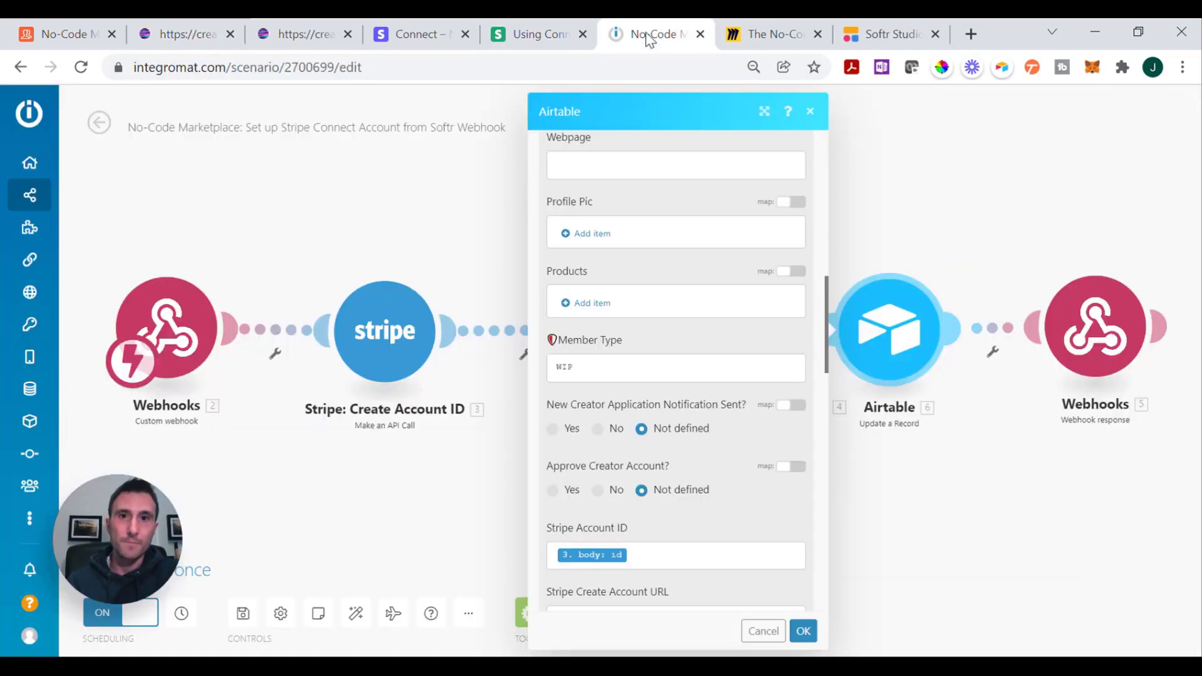
pyautogui.click(931, 189)
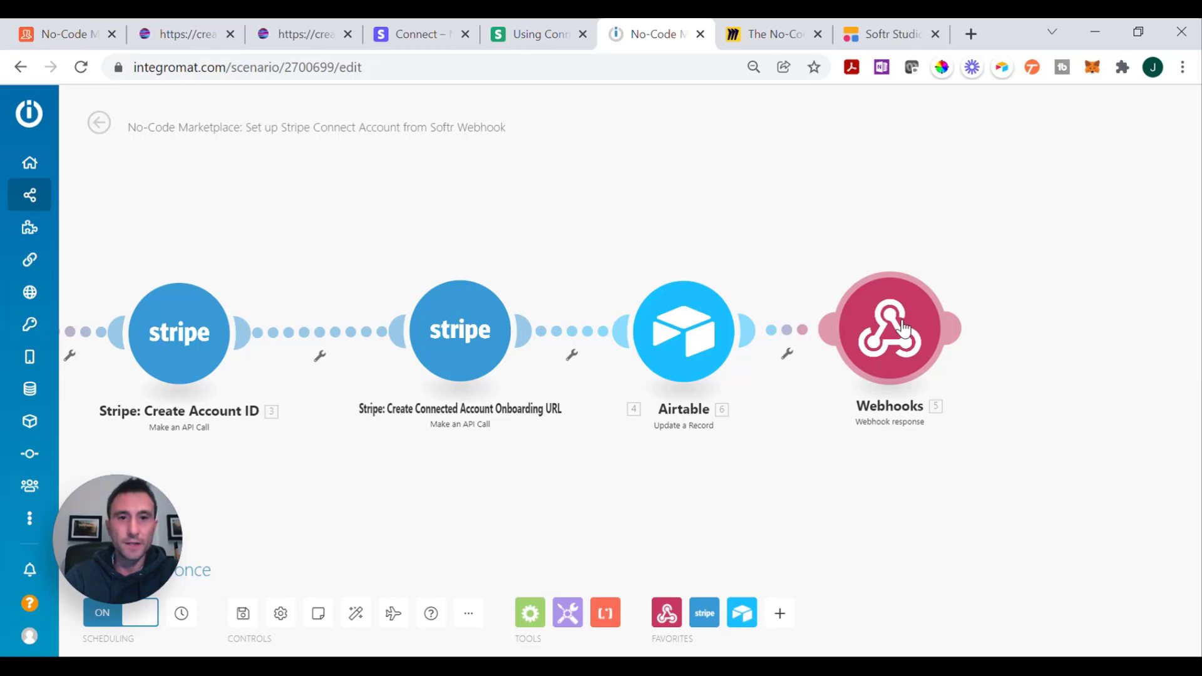
pyautogui.click(903, 327)
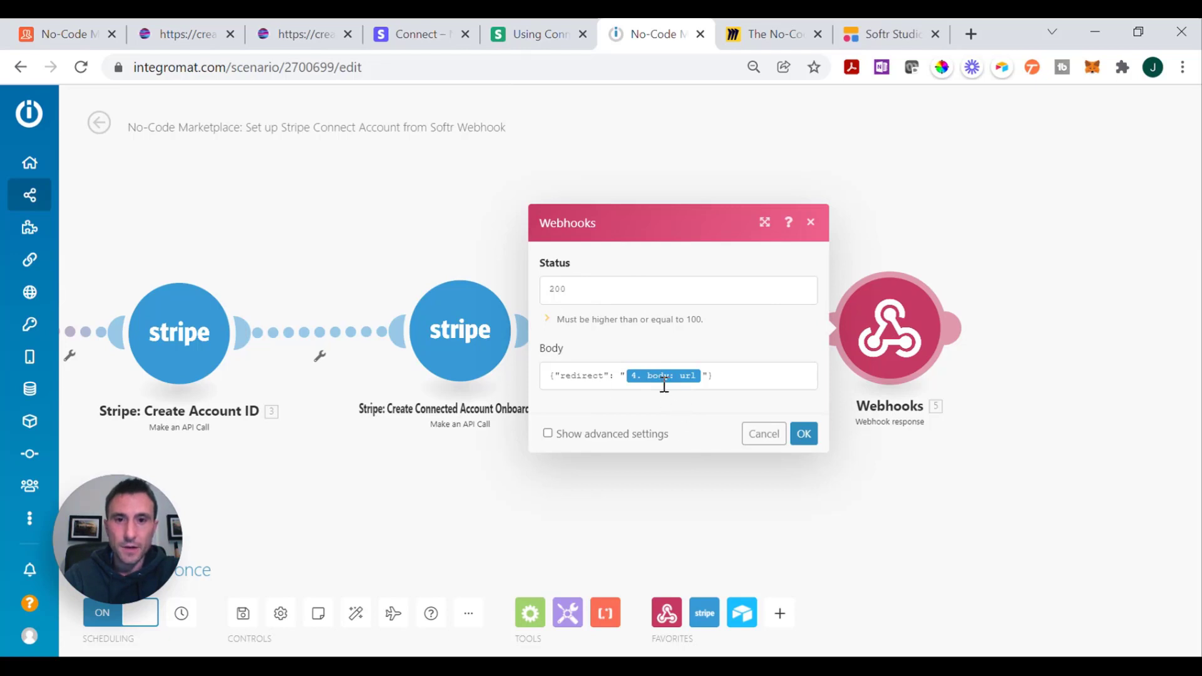
pyautogui.click(798, 442)
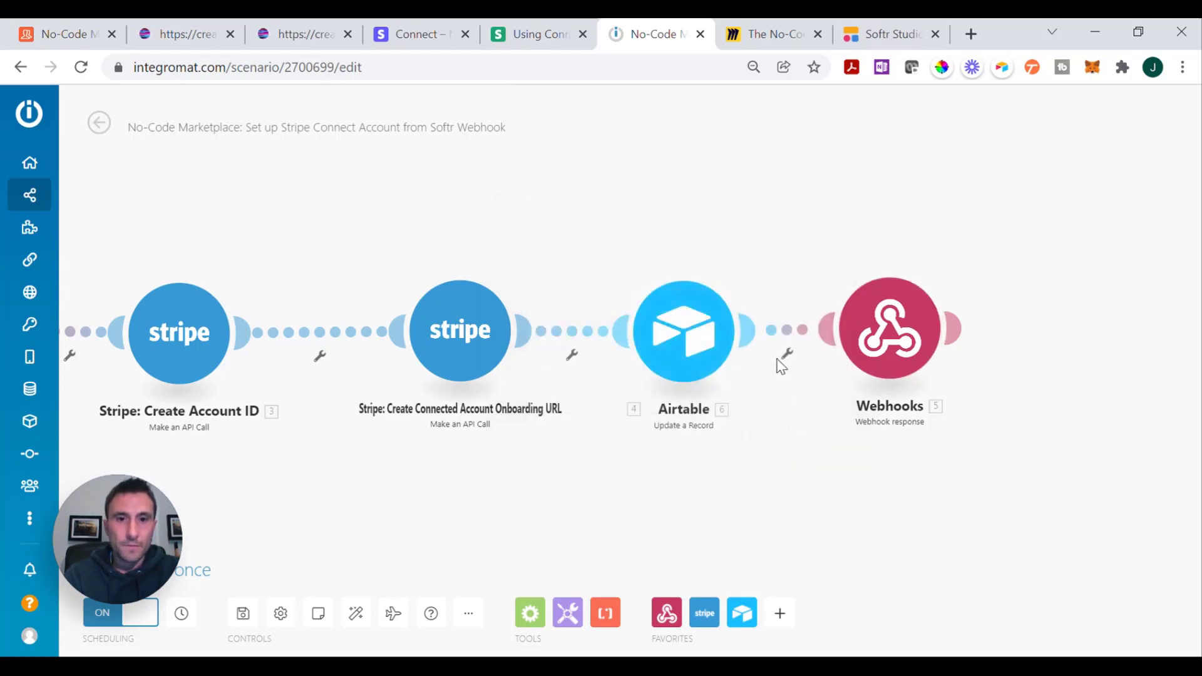
# - Trace the webhook response's redirect URL back to the Create Connected Account Onboarding URL module and review that module's settings
pyautogui.click(905, 336)
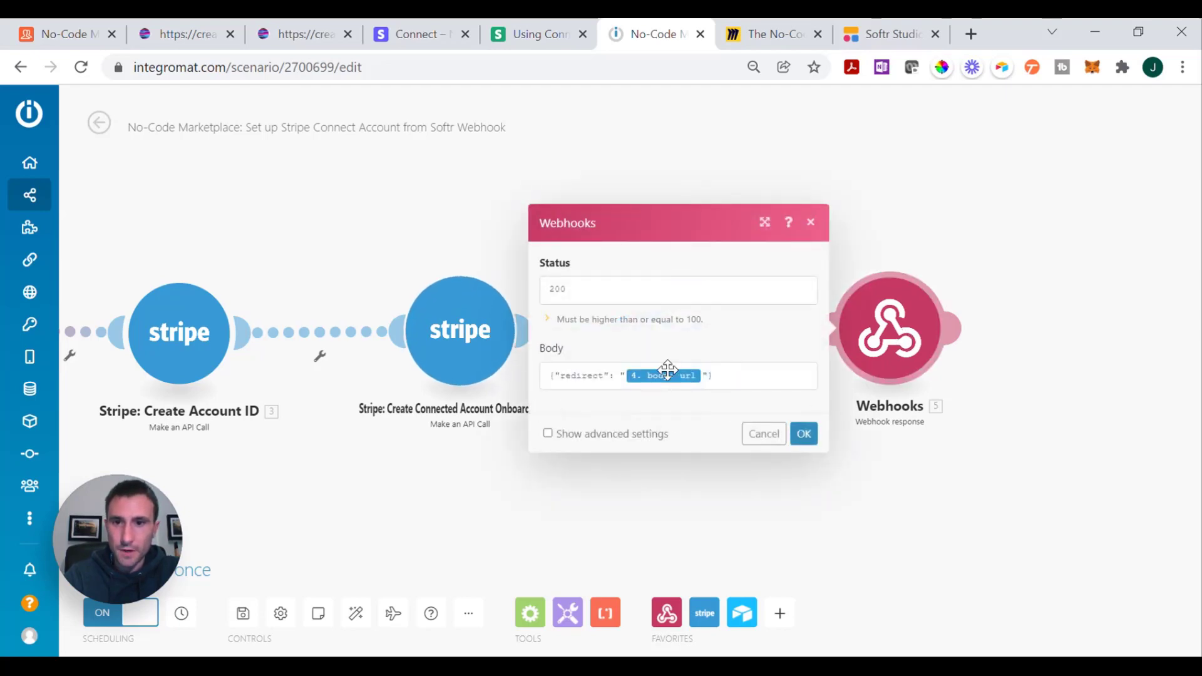
pyautogui.click(462, 326)
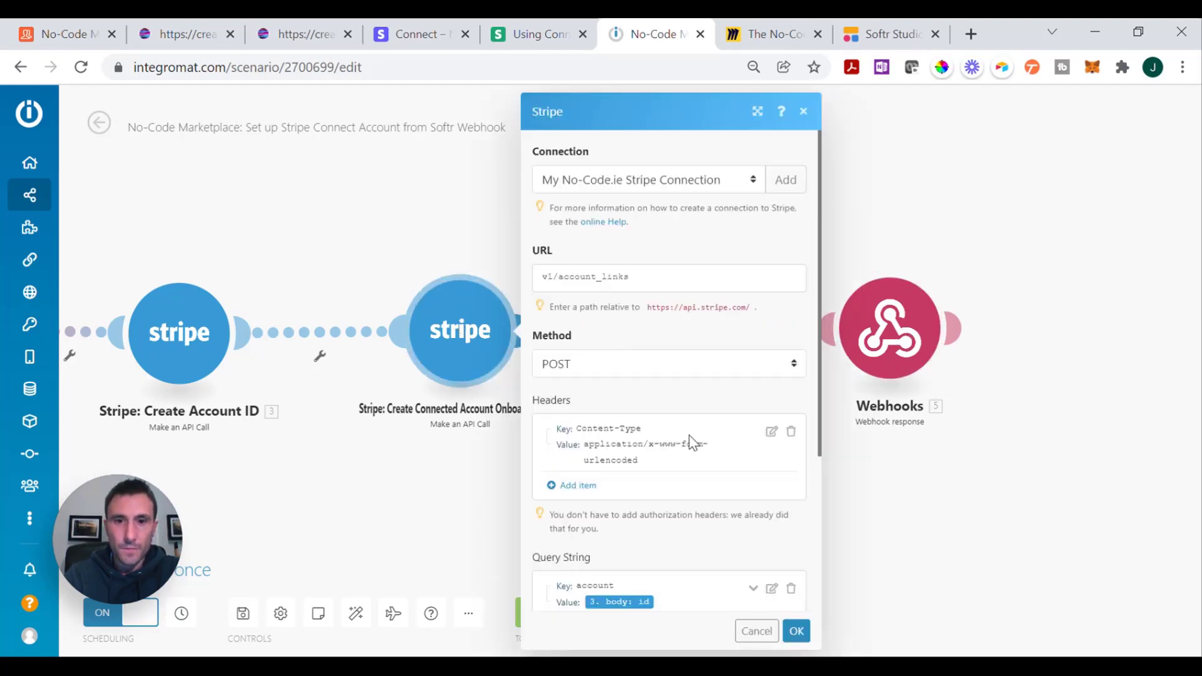
pyautogui.scroll(-3, 690, 442)
pyautogui.scroll(3, 690, 442)
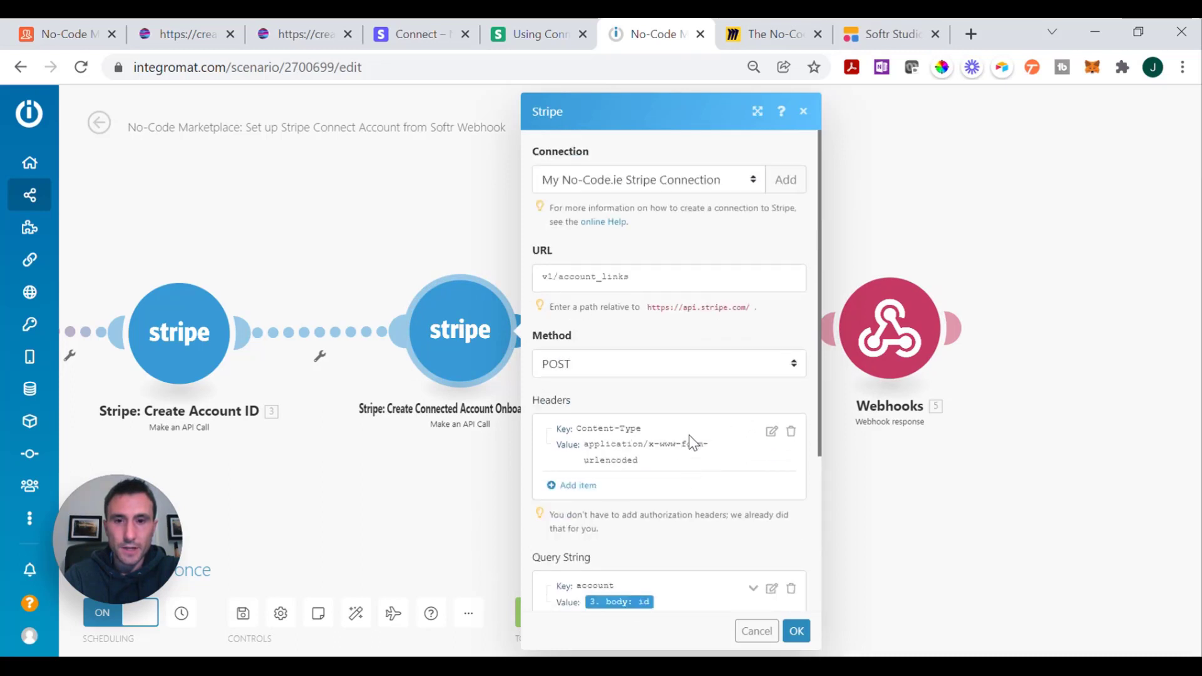
pyautogui.click(803, 111)
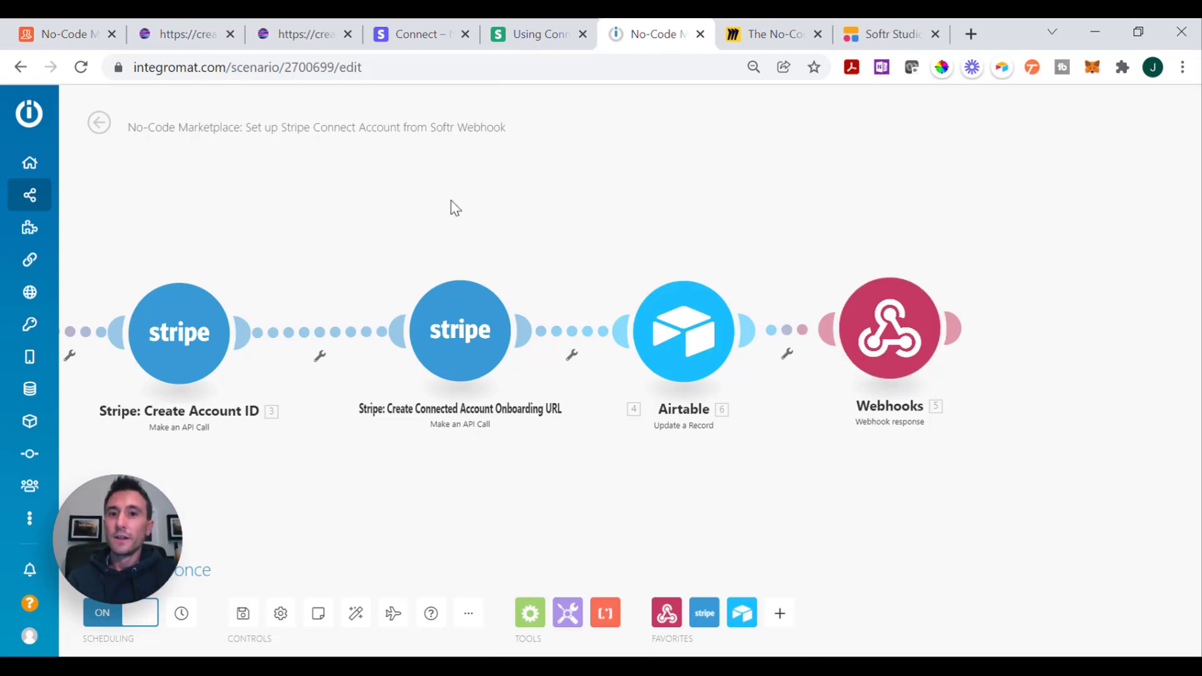
# - Switch to the Stripe dashboard to view the enabled connected accounts and the Developers overview
pyautogui.moveTo(455, 208); pyautogui.dragTo(671, 188)
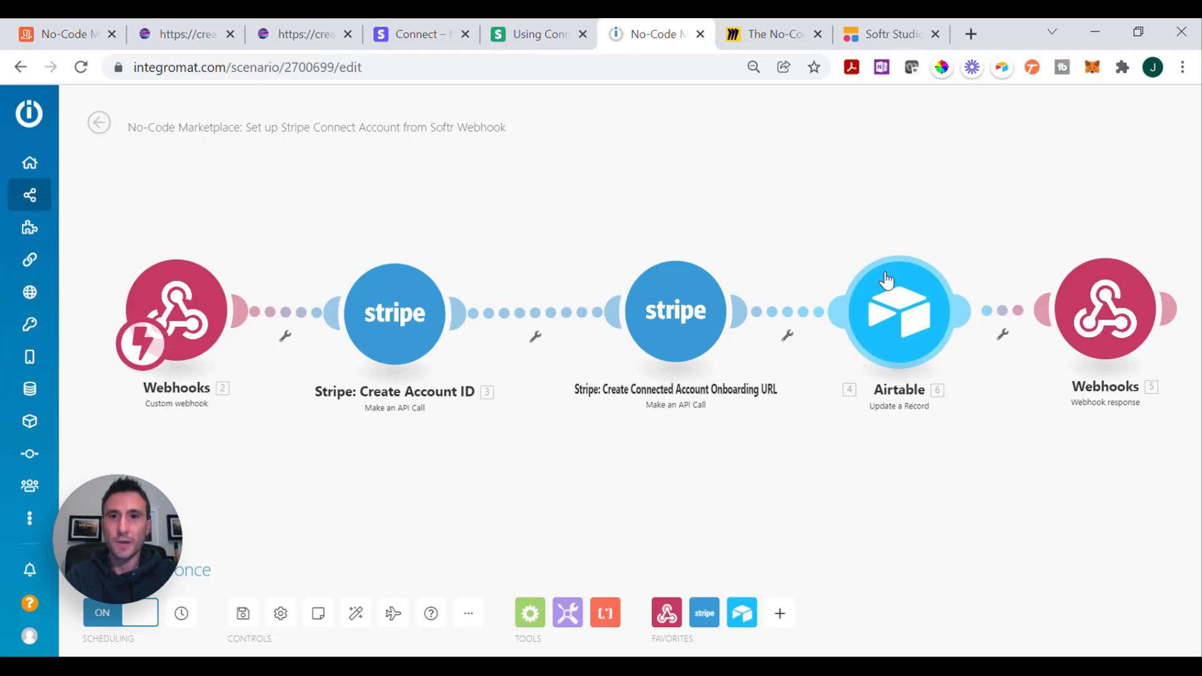
pyautogui.click(414, 34)
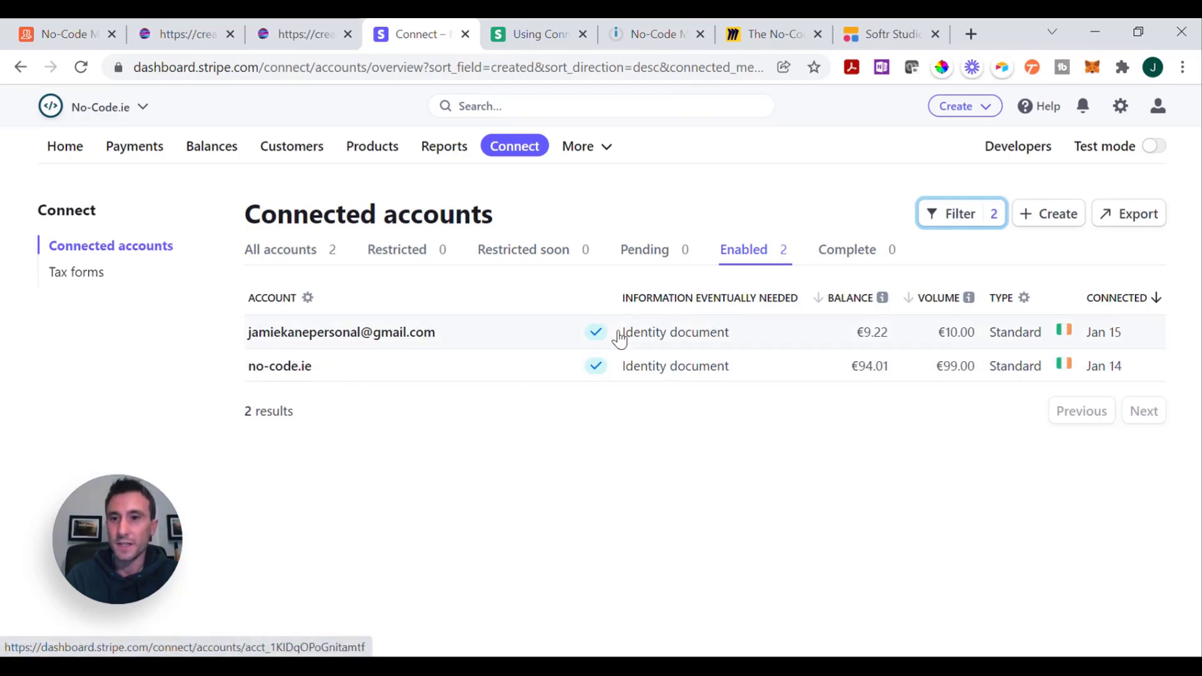
pyautogui.moveTo(610, 333)
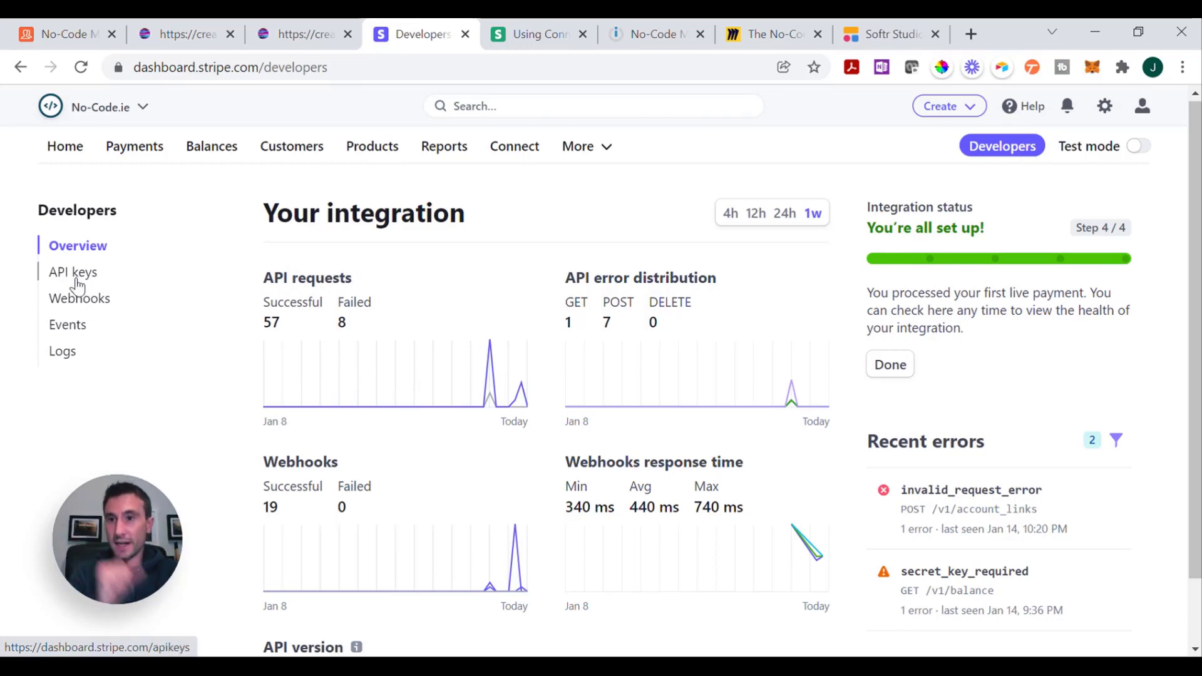
pyautogui.moveTo(612, 410)
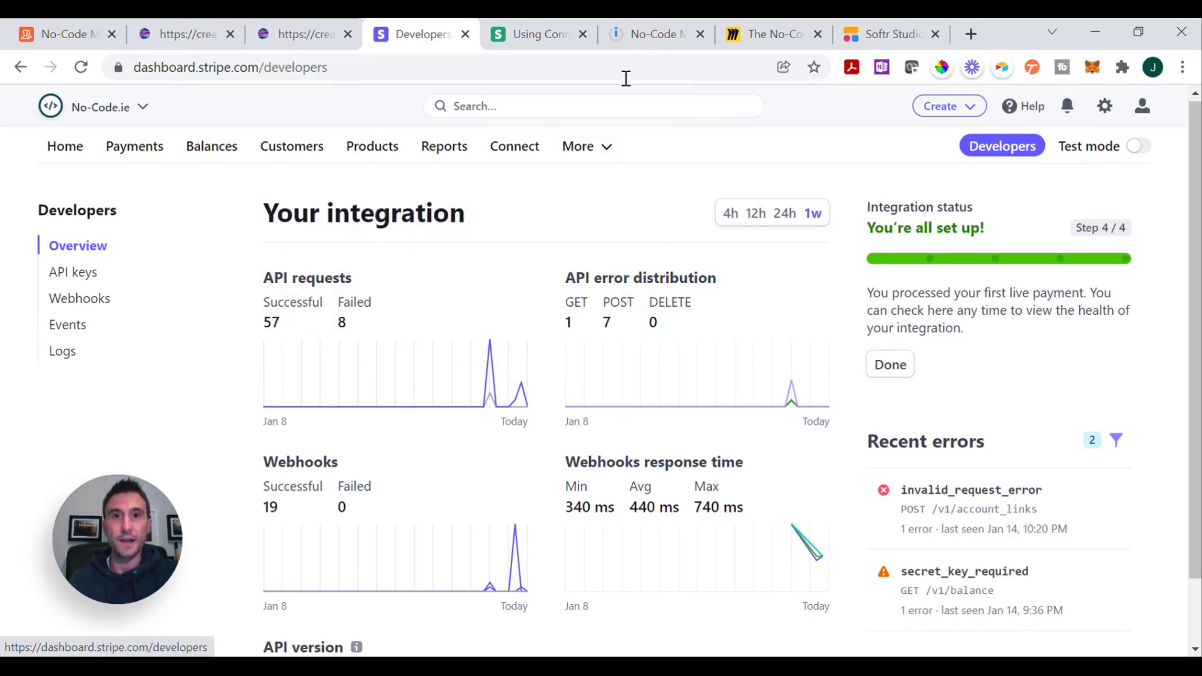
# - Return to the Integromat scenario and check the Stripe connection used by the Create Account ID module
pyautogui.click(646, 36)
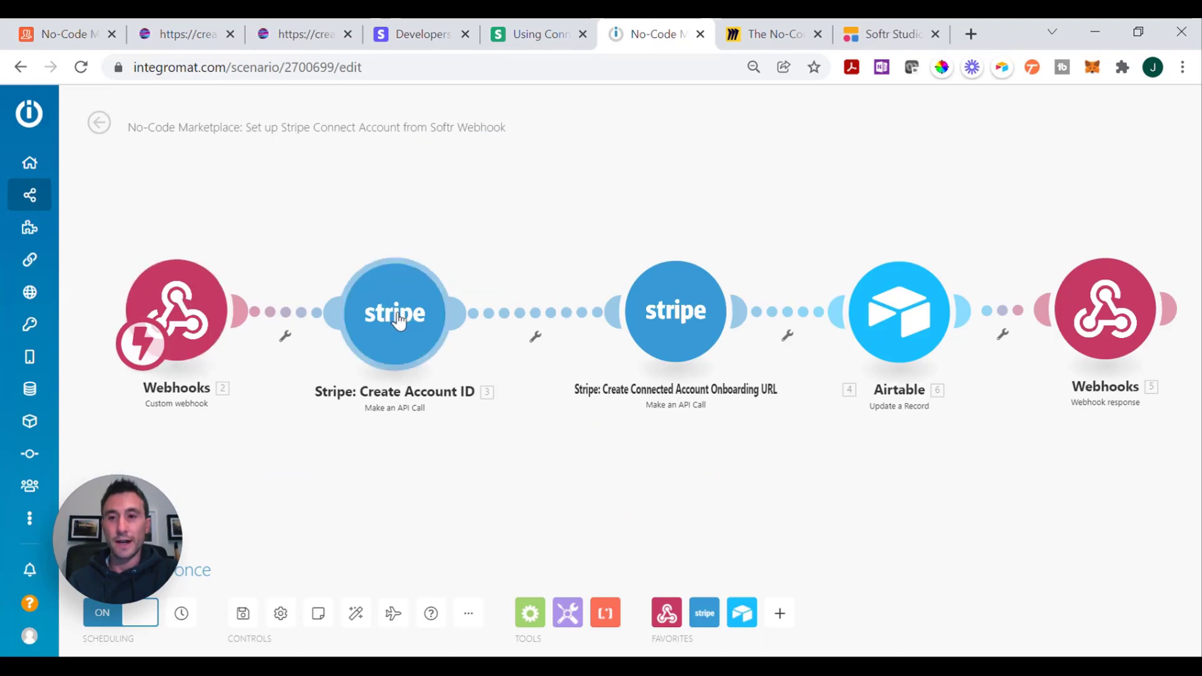
pyautogui.click(360, 304)
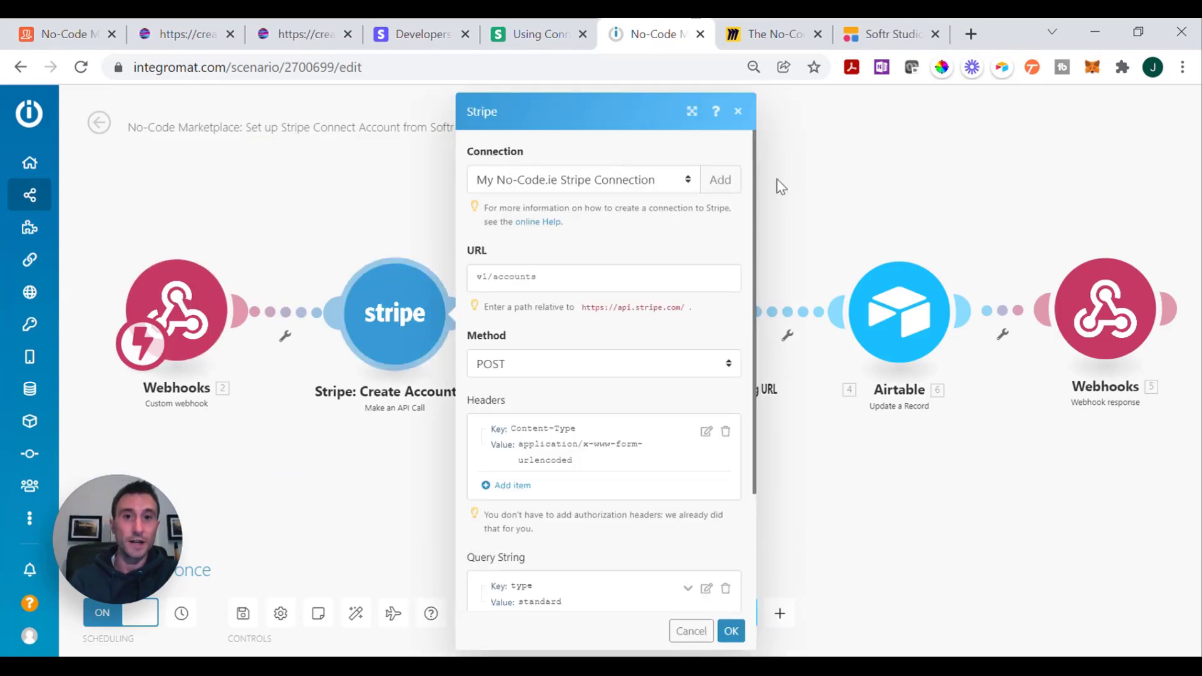
pyautogui.click(895, 199)
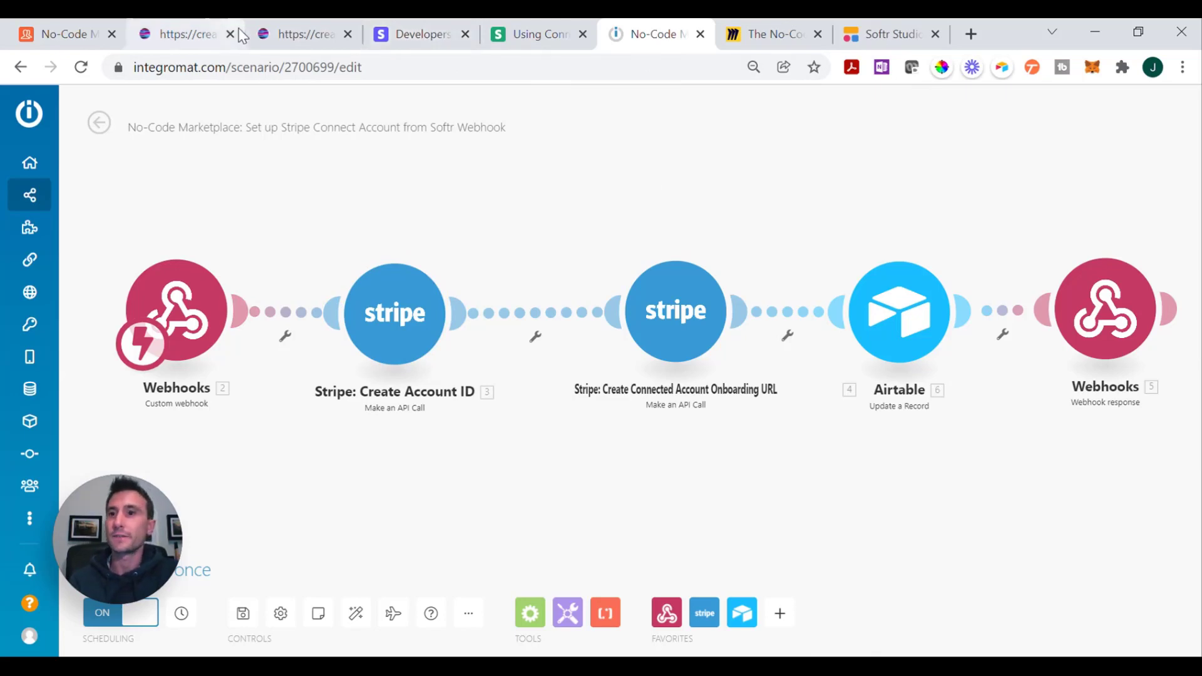
# - Switch to the Stripe dashboard to view its hosted webhook endpoints and to Airtable to view the base's automations list
pyautogui.click(395, 36)
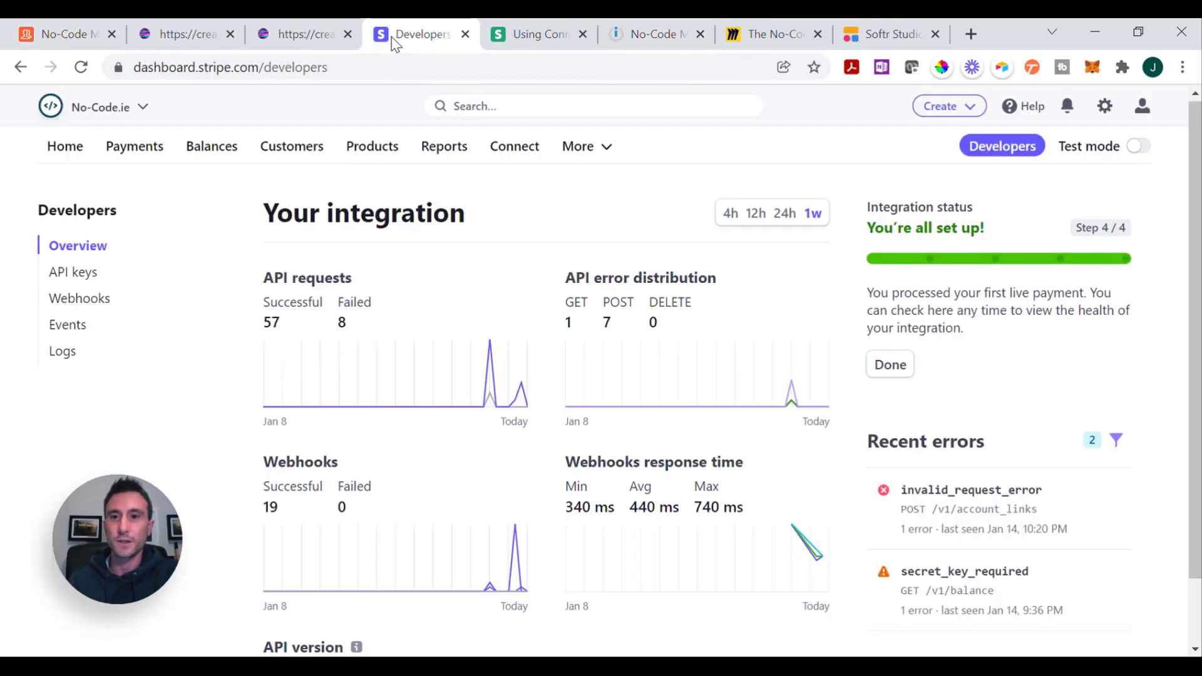
pyautogui.click(82, 300)
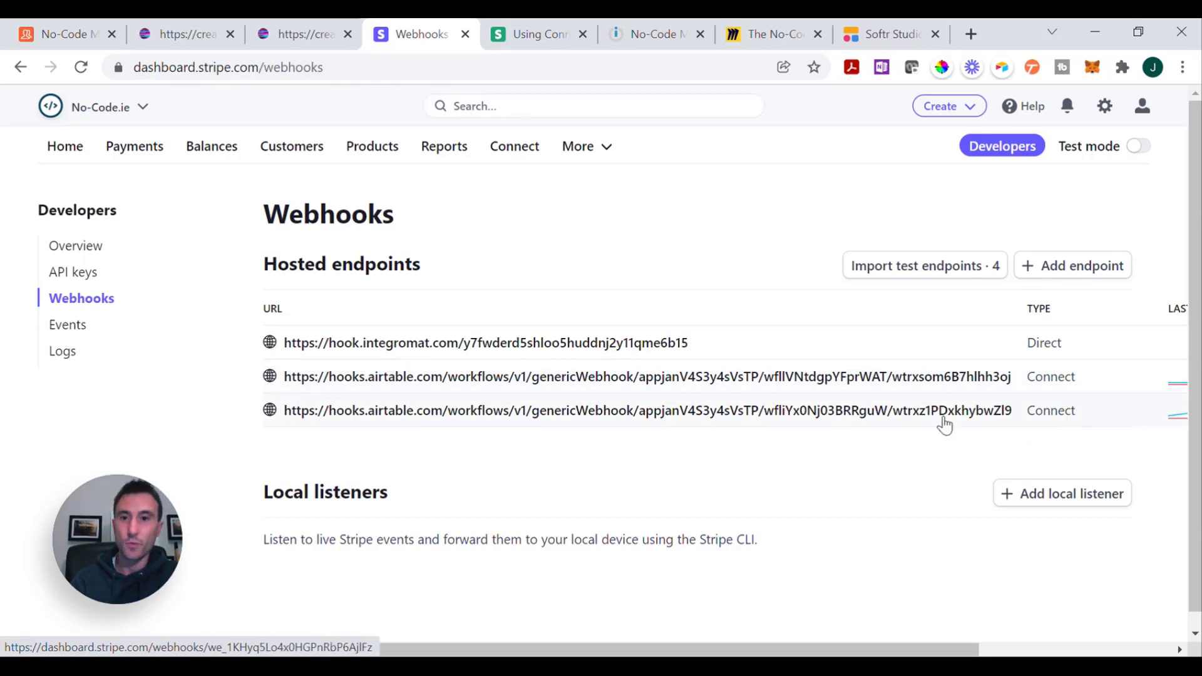
pyautogui.click(72, 37)
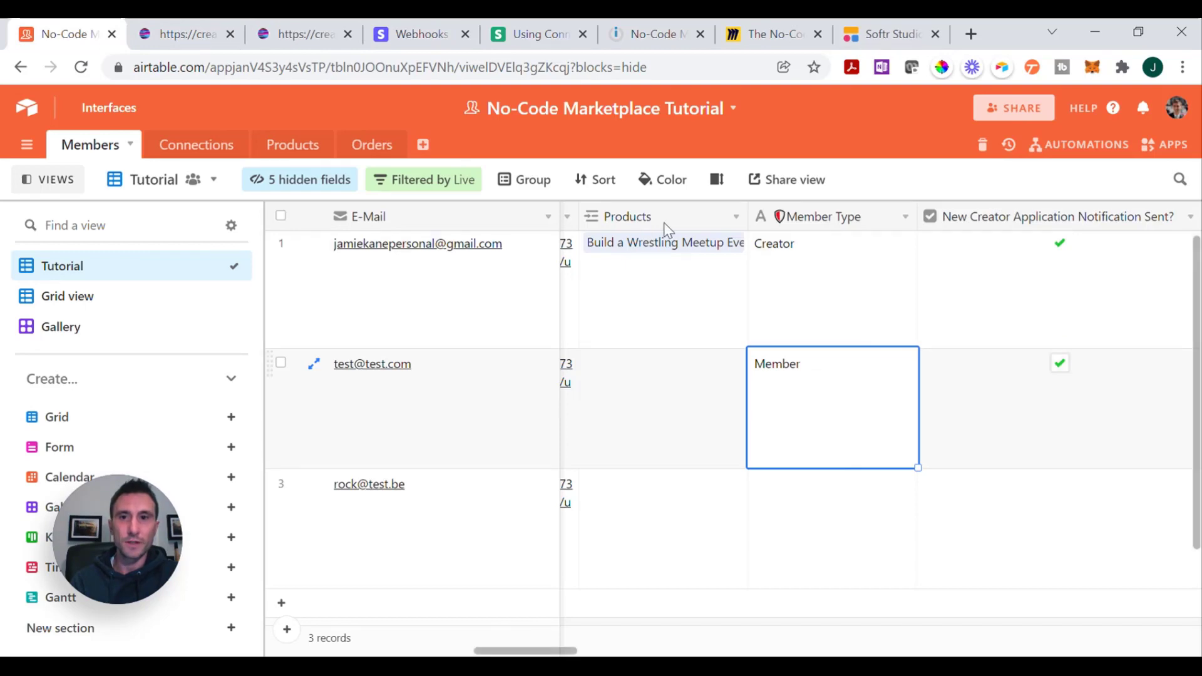
pyautogui.click(1086, 146)
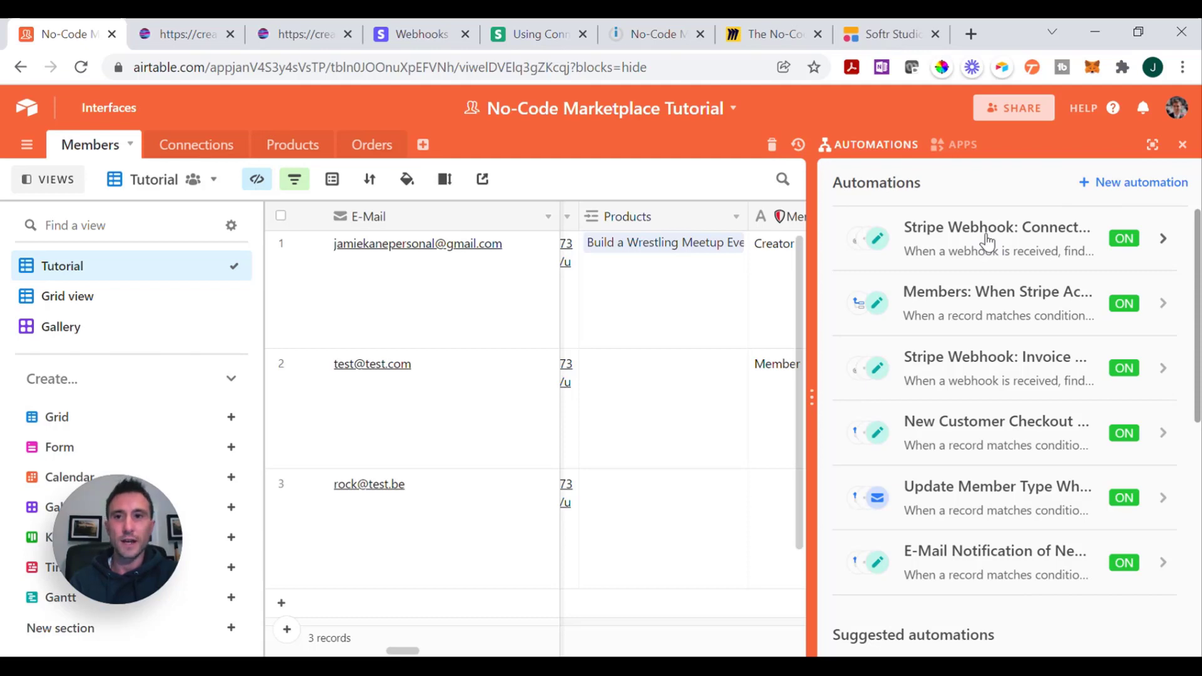
pyautogui.click(657, 427)
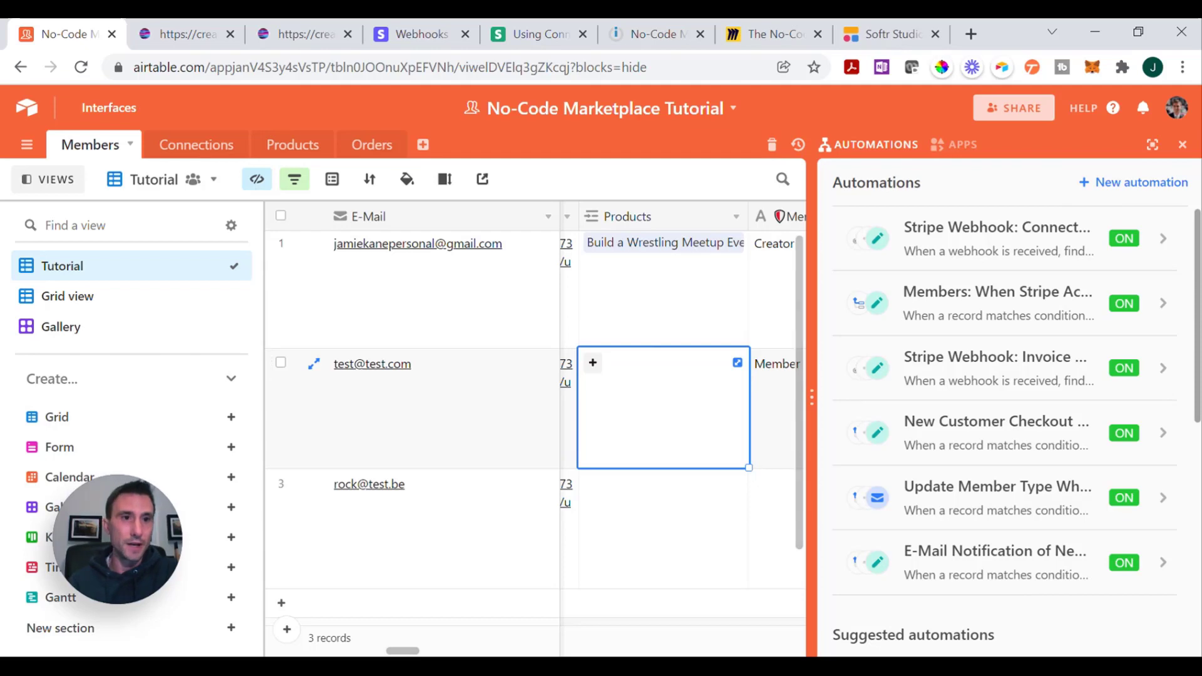
pyautogui.click(1183, 144)
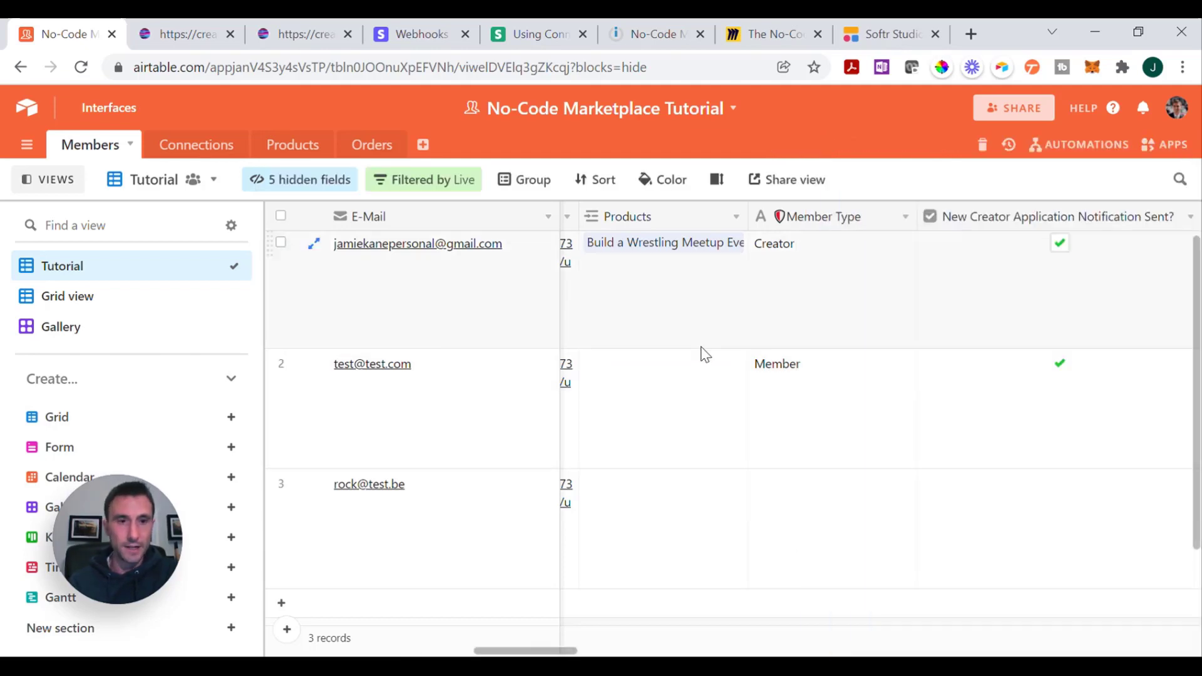
# - Go across the second member's record to the Stripe Account Status field and select that field for the first member
pyautogui.click(693, 389)
pyautogui.press('Right')
pyautogui.press('Right')
pyautogui.press('Right')
pyautogui.press('Right')
pyautogui.press('Right')
pyautogui.press('Right')
pyautogui.press('Right')
pyautogui.press('Right')
pyautogui.press('Right')
pyautogui.press('Right')
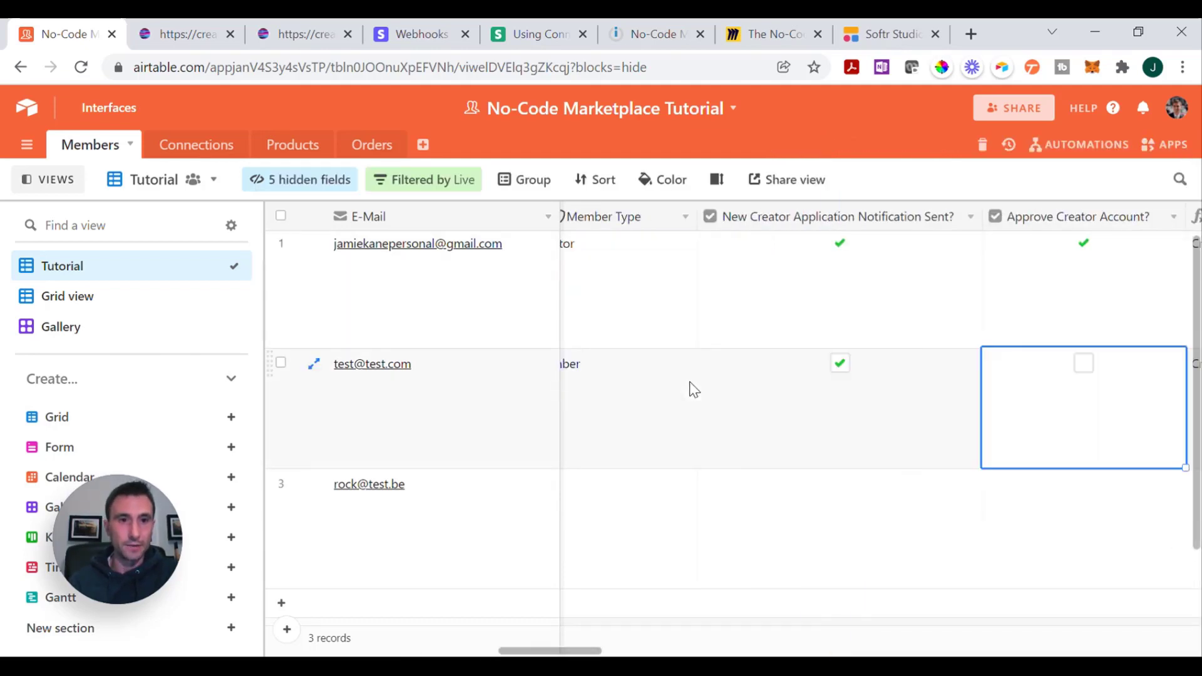
pyautogui.press('Right')
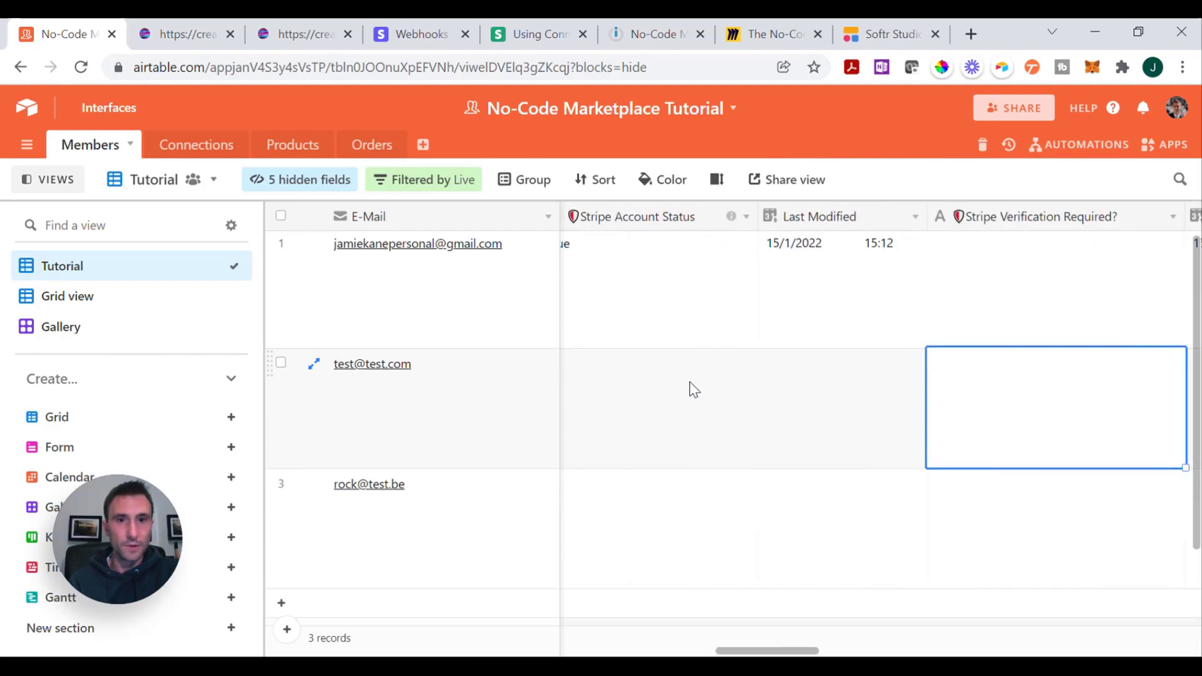
pyautogui.press('Left')
pyautogui.press('Left')
pyautogui.press('Left')
pyautogui.press('Right')
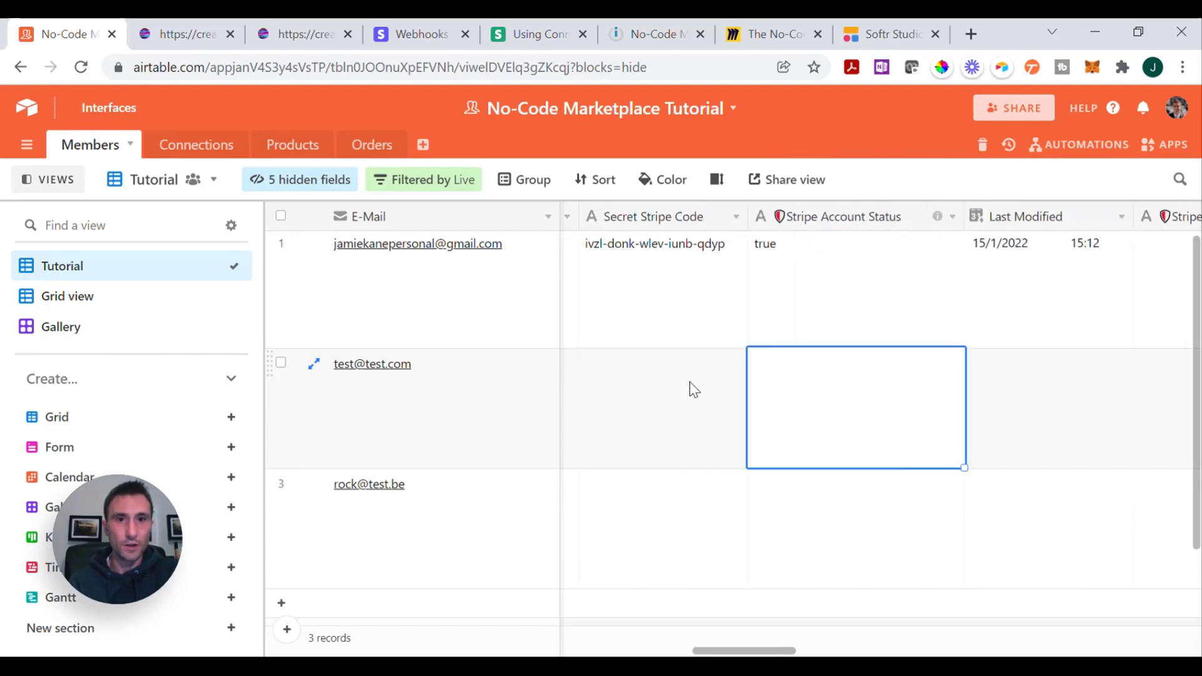
pyautogui.press('Up')
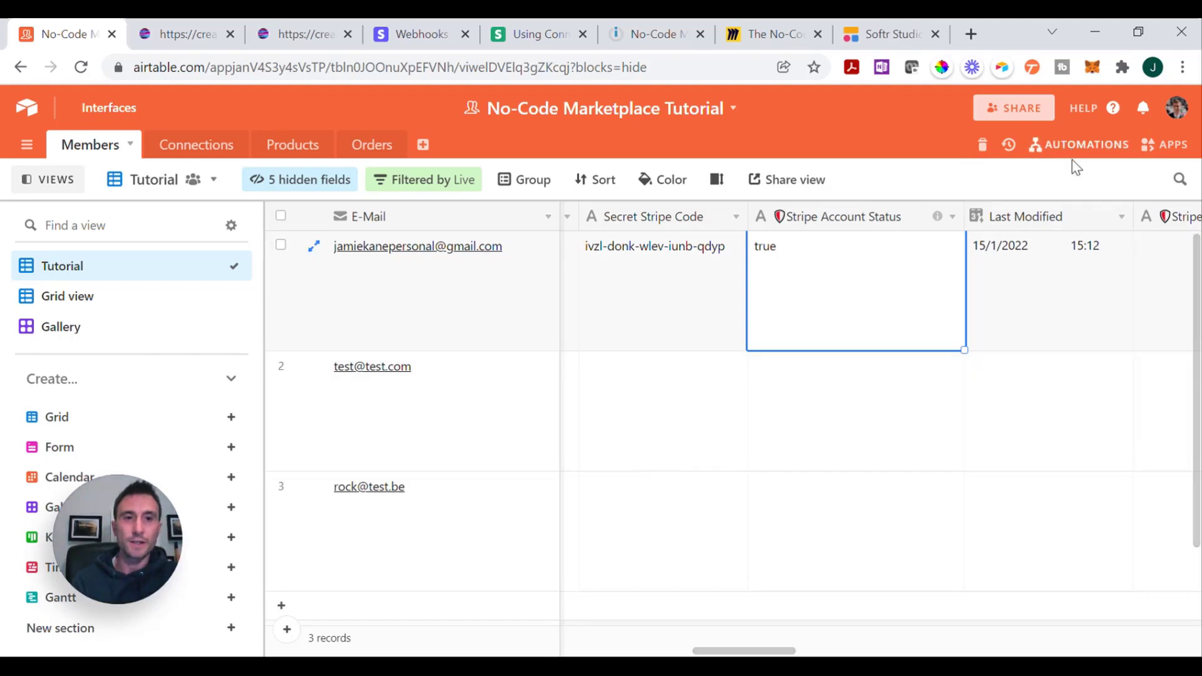
# - Open the Stripe Webhook: Connect Account Updated automation and inspect the invoice.paid and account.updated webhook endpoints in the Stripe dashboard
pyautogui.click(1093, 150)
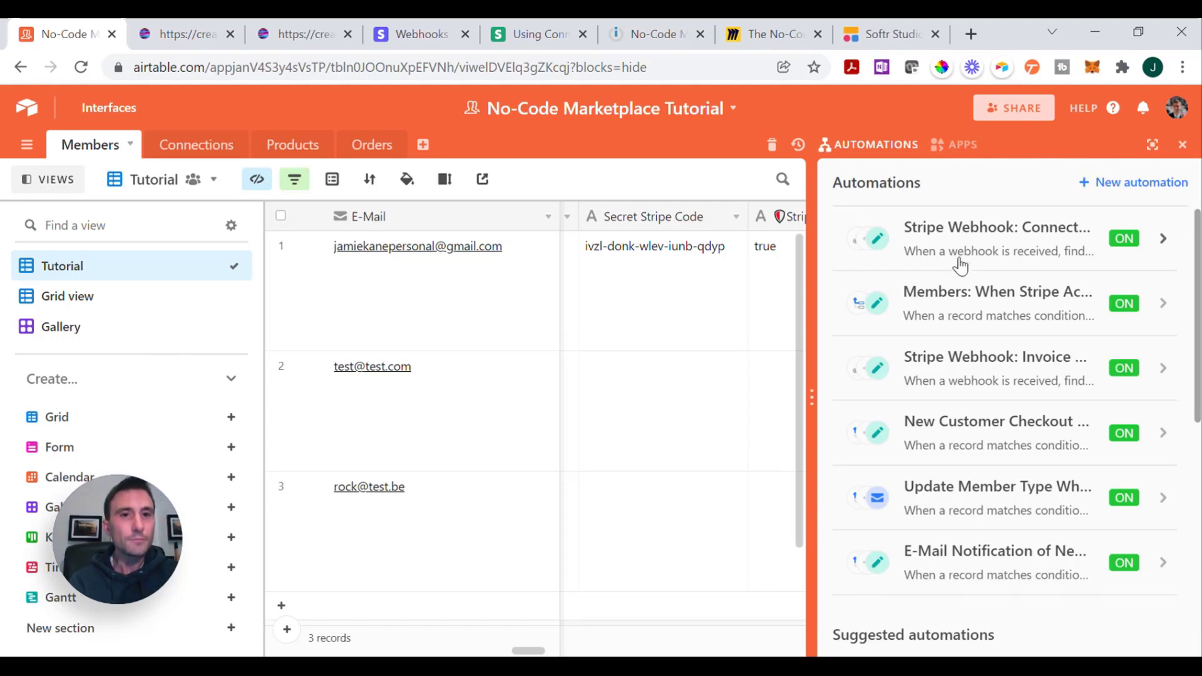
pyautogui.click(997, 256)
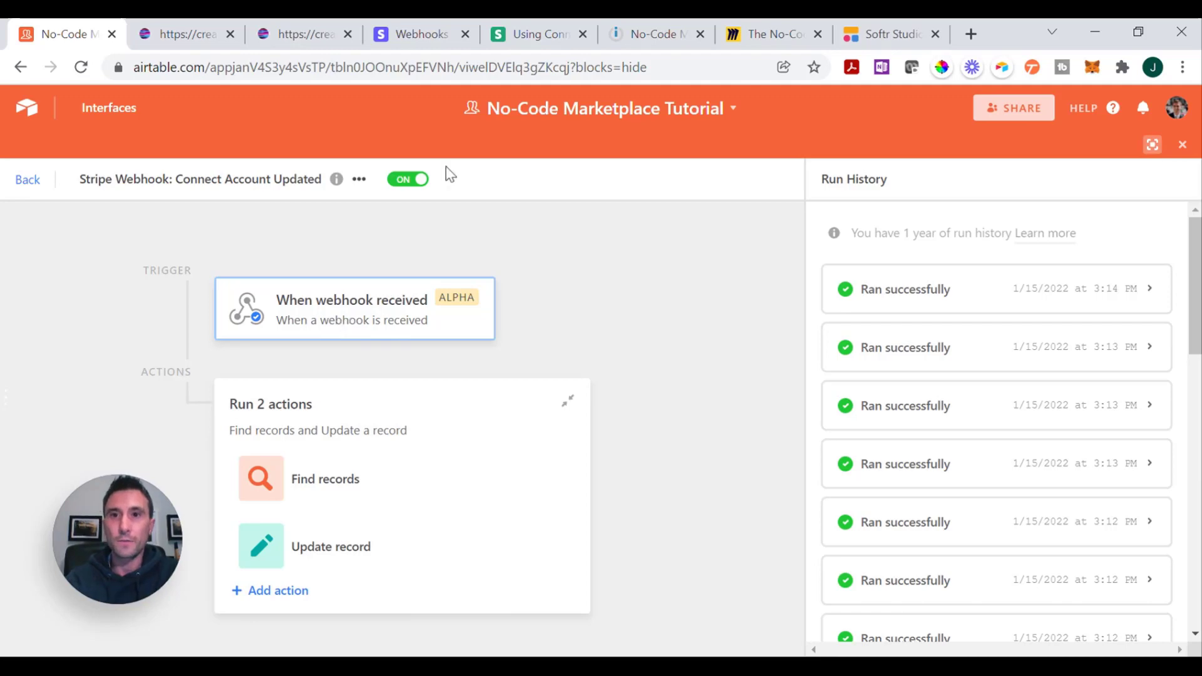
pyautogui.click(423, 36)
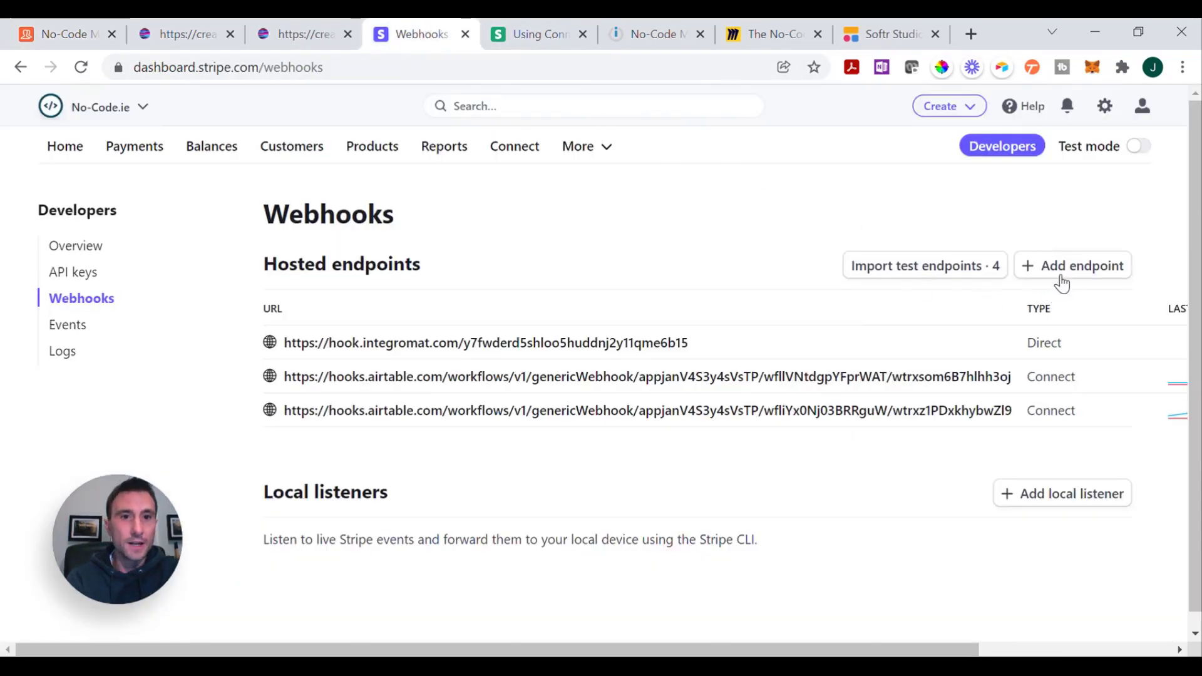
pyautogui.click(533, 379)
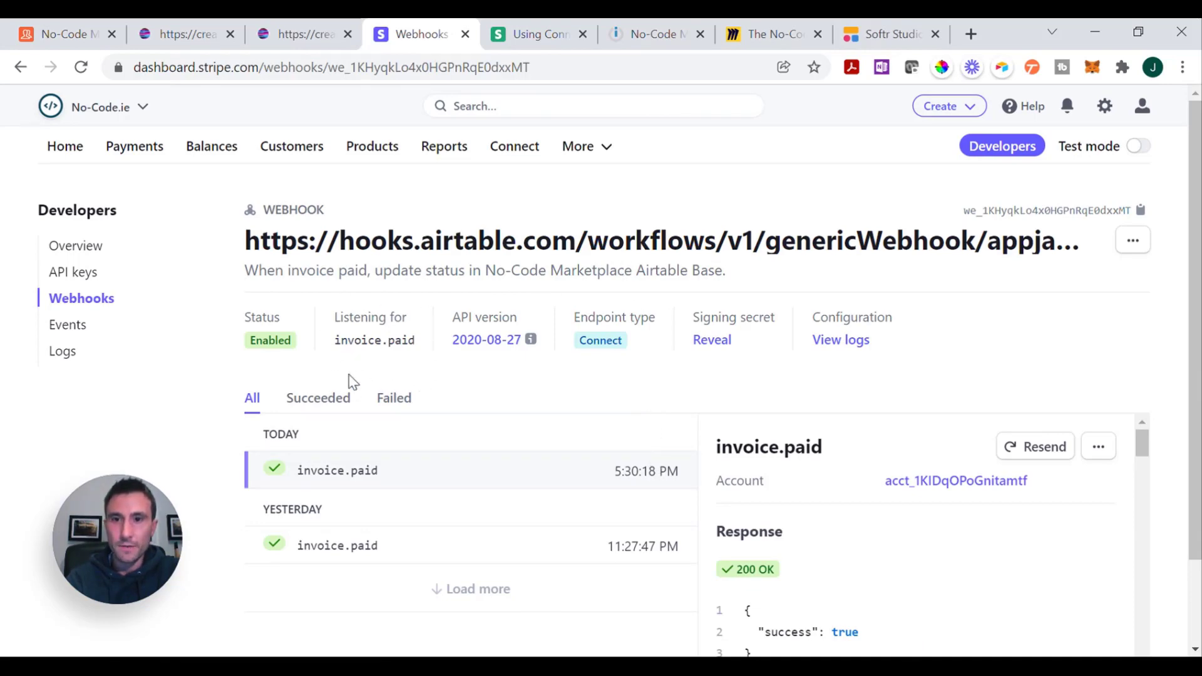
pyautogui.click(97, 306)
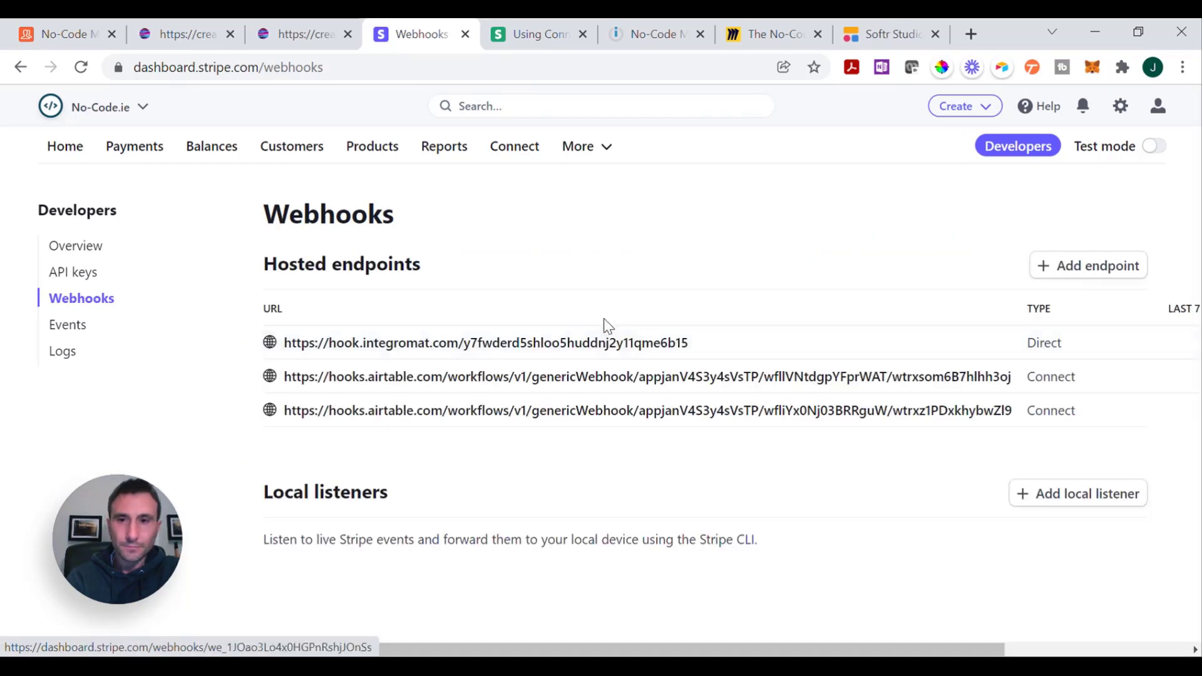
pyautogui.click(452, 419)
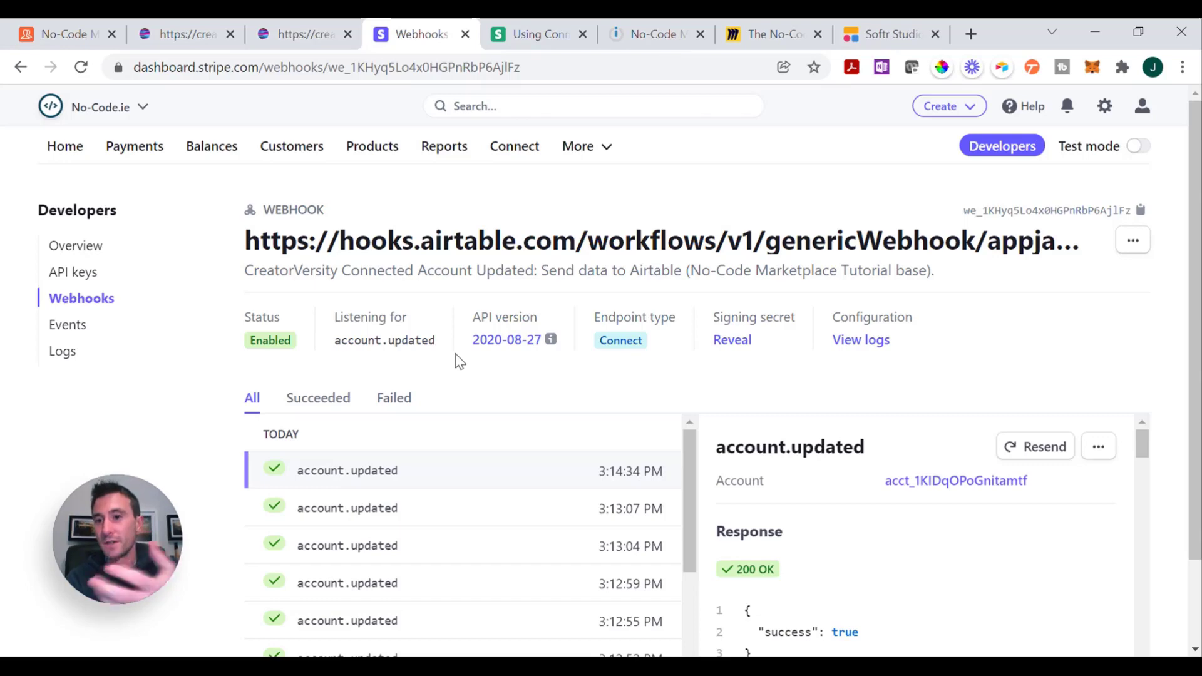
# - Return to the Airtable automation and review the Find records action's table and e-mail matching condition
pyautogui.click(69, 35)
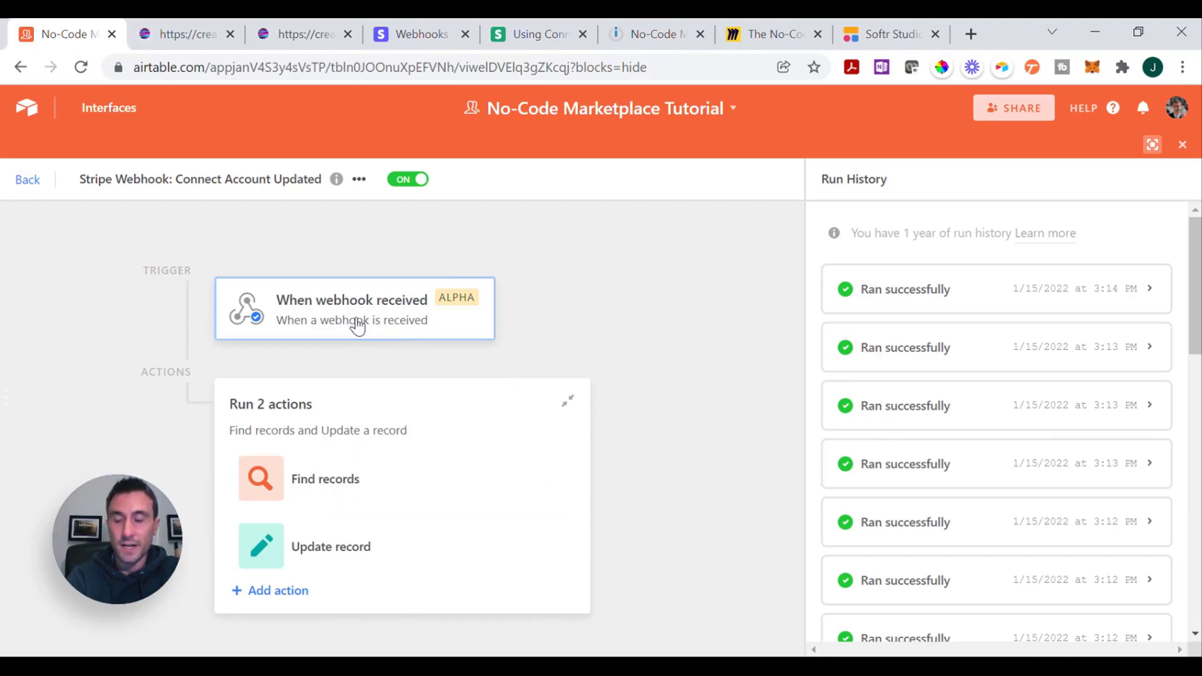
pyautogui.click(372, 483)
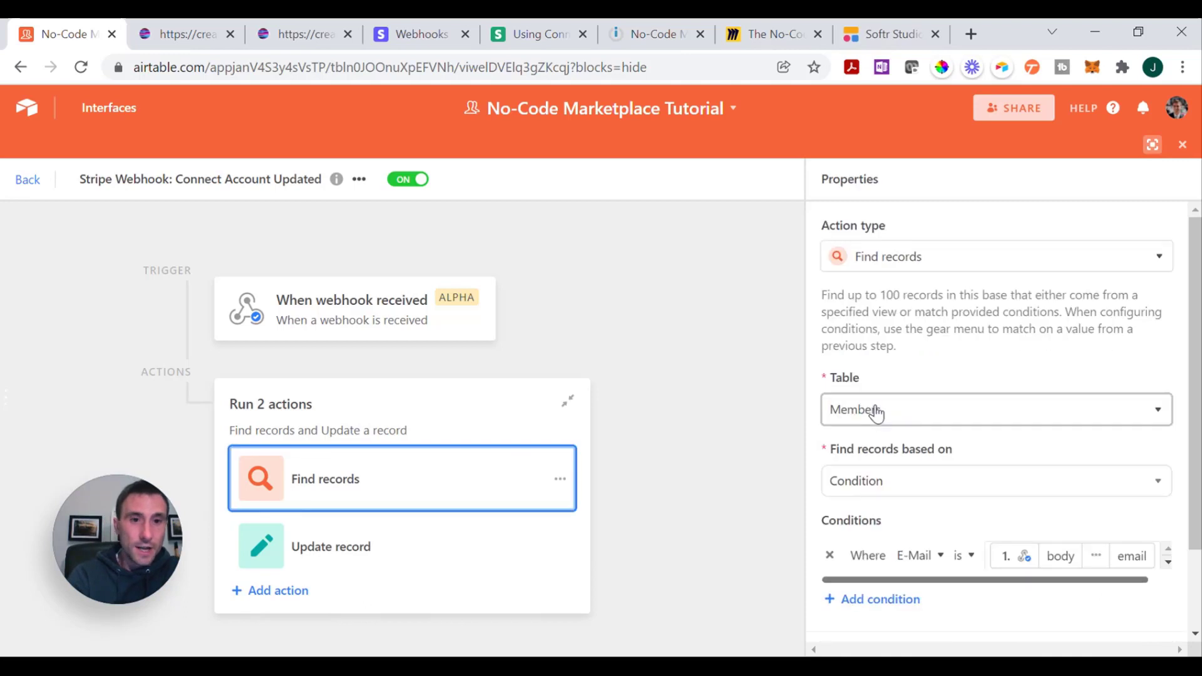
pyautogui.scroll(-2, 1030, 349)
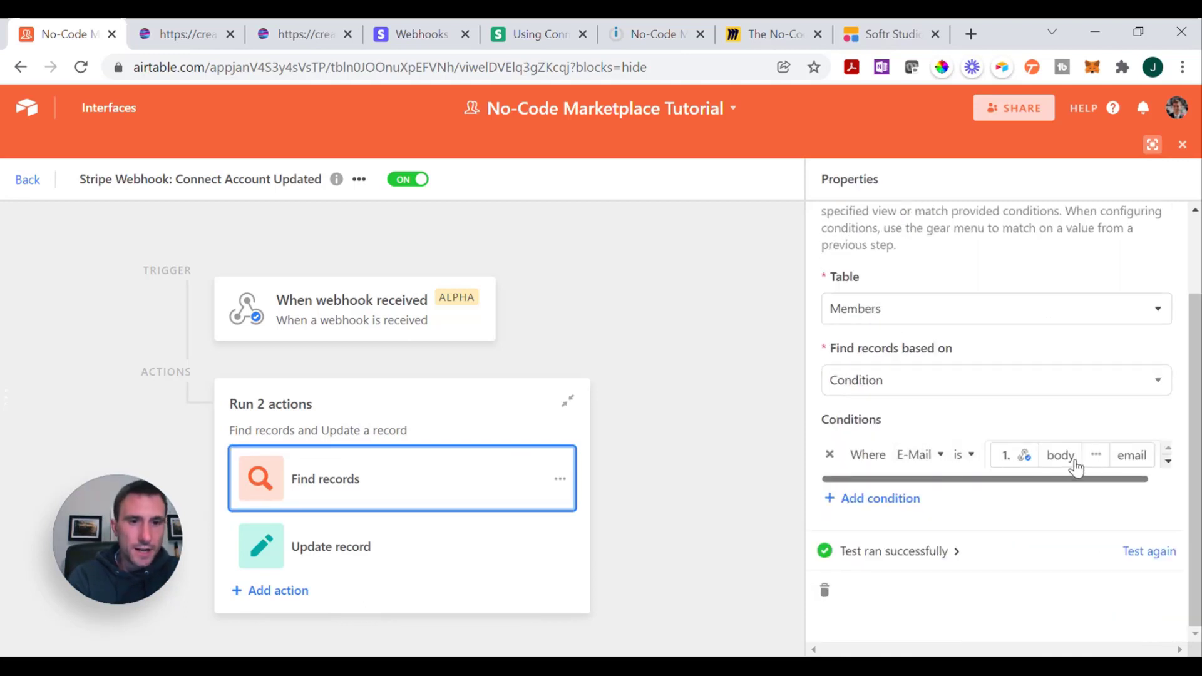
pyautogui.scroll(1, 1075, 469)
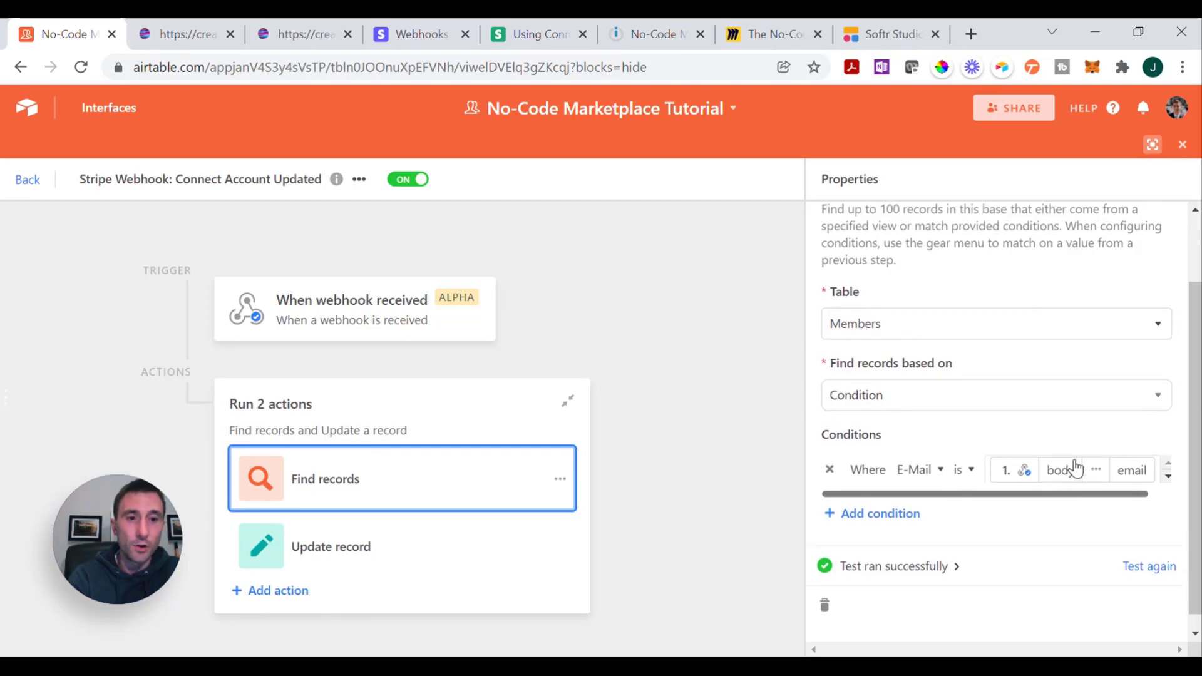
pyautogui.scroll(3, 1057, 488)
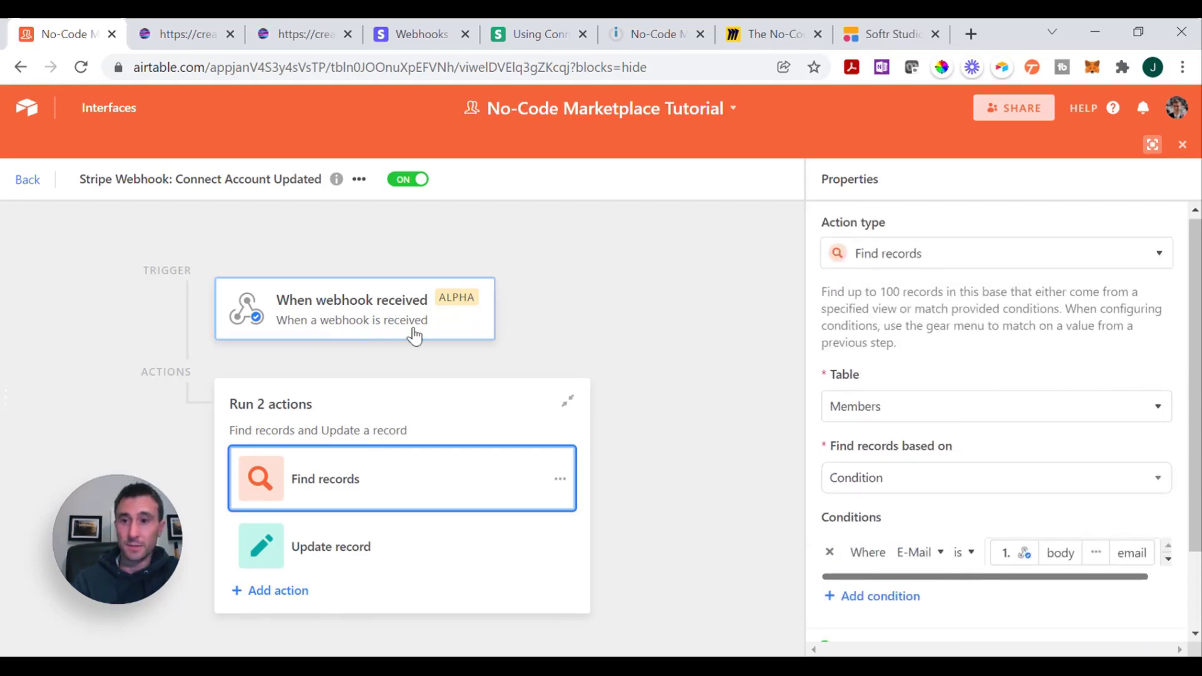
# - Review the Update record action's record ID and the webhook values mapped to the Stripe account fields
pyautogui.click(374, 546)
pyautogui.scroll(-2, 1037, 447)
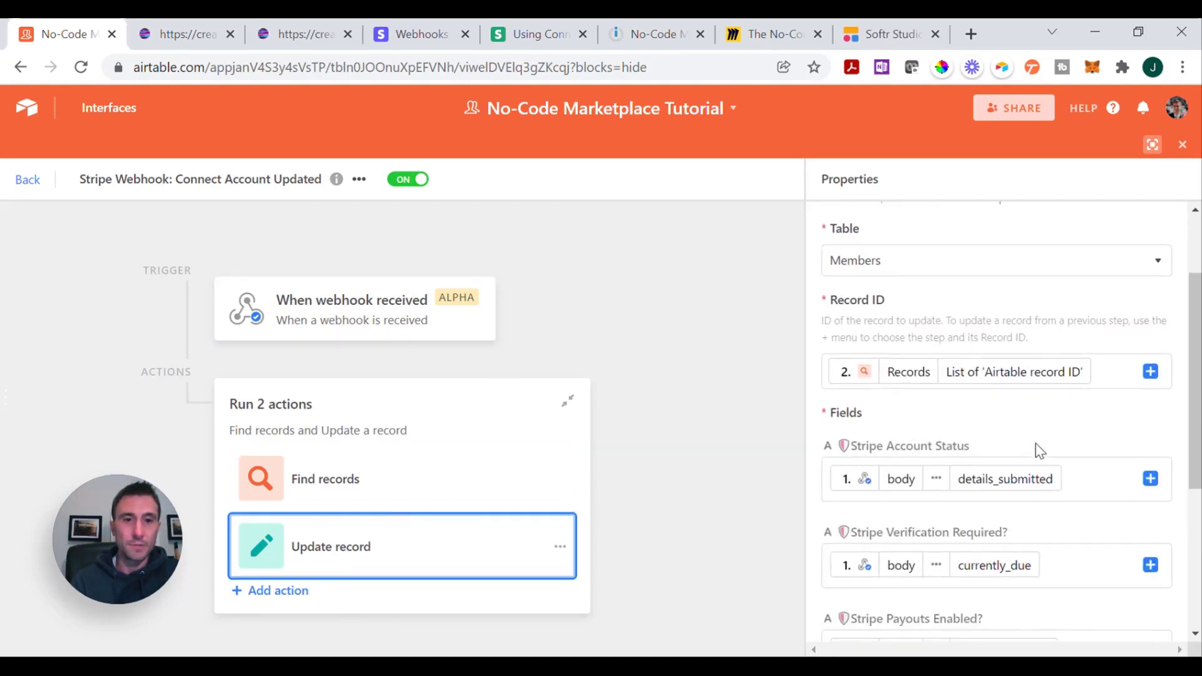
pyautogui.scroll(2, 1039, 449)
pyautogui.scroll(-2, 1038, 449)
pyautogui.scroll(-1, 1039, 449)
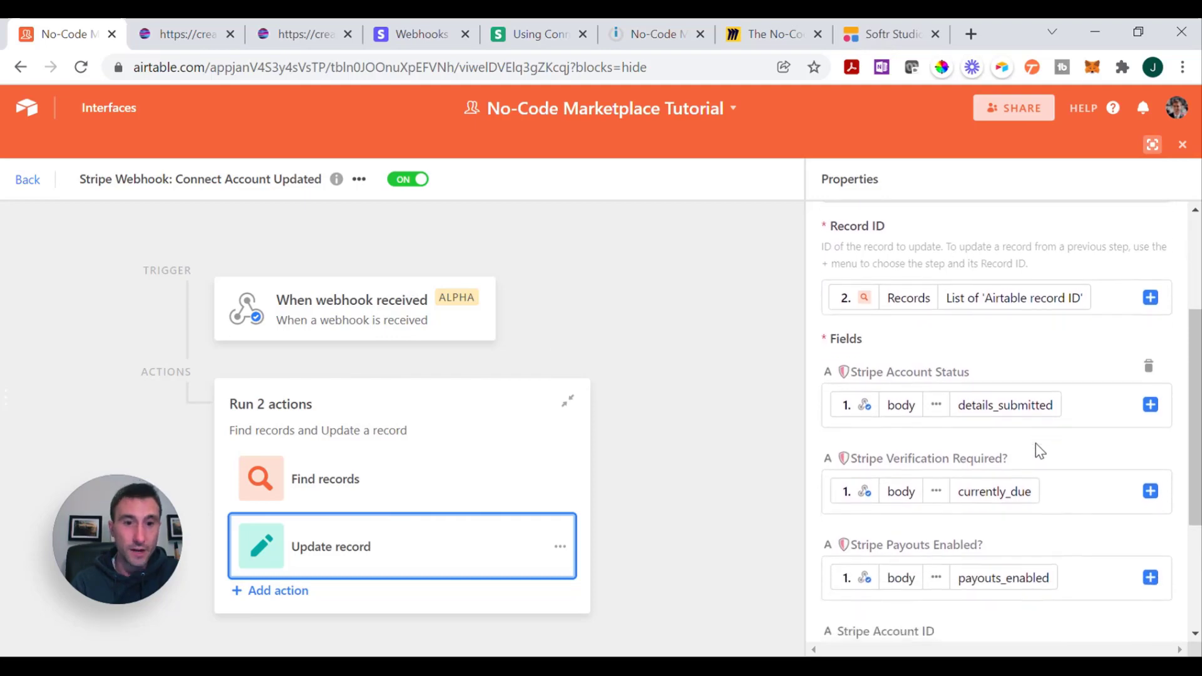
pyautogui.scroll(-1, 1039, 449)
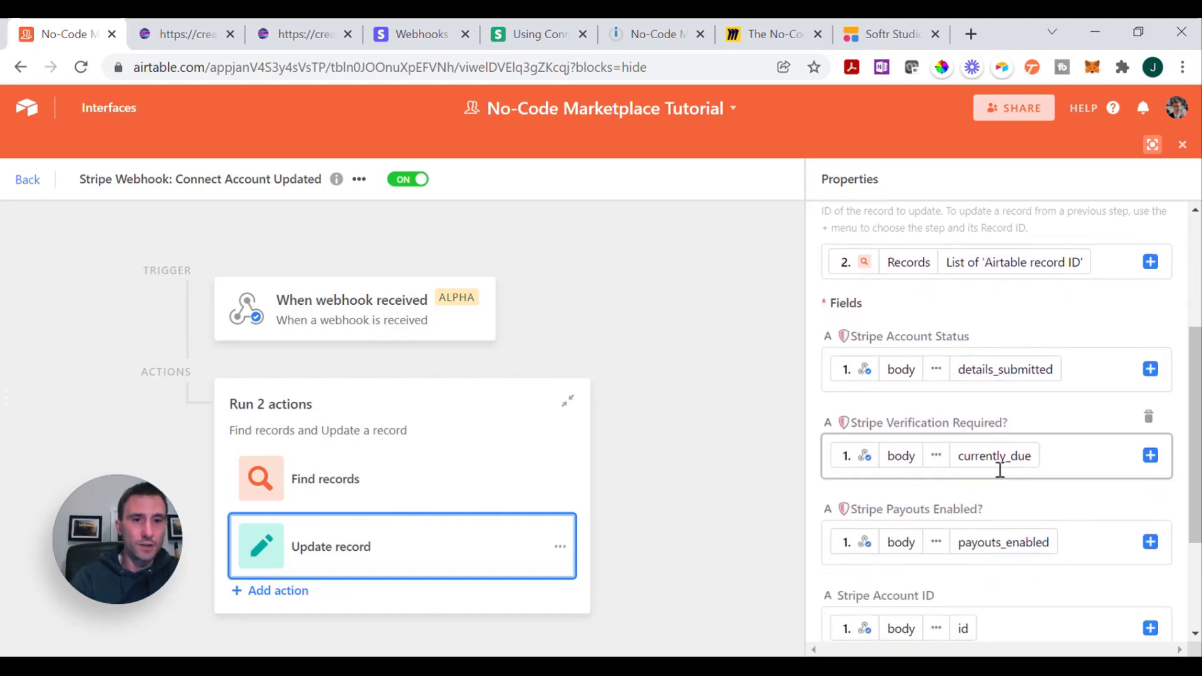
pyautogui.scroll(-1, 1013, 544)
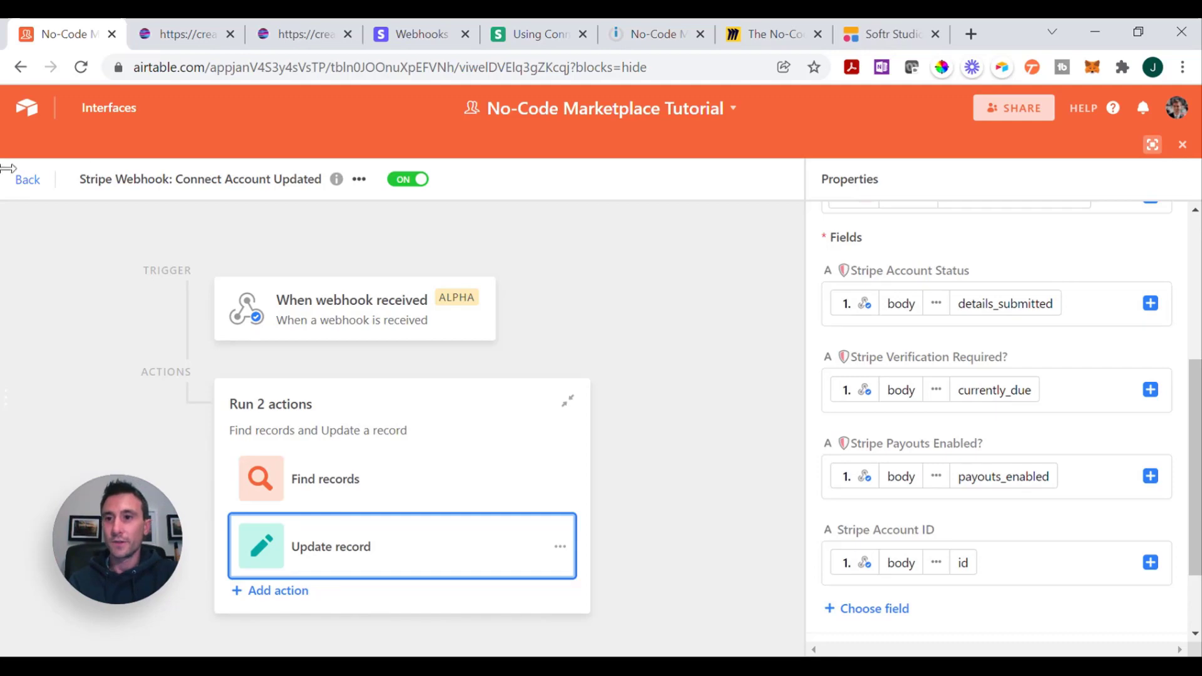
# - Open the Stripe Webhook: Invoice Status Change, Update in Airtable automation and return to the webhook endpoints list in the Stripe dashboard
pyautogui.click(27, 187)
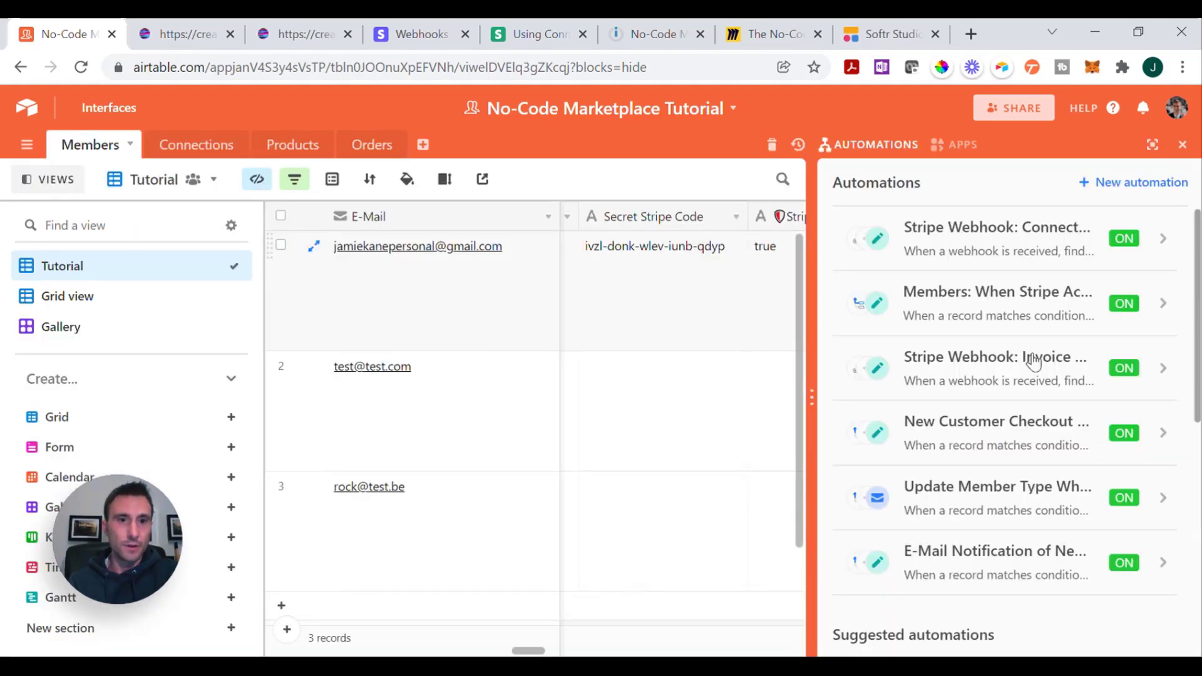
pyautogui.click(997, 375)
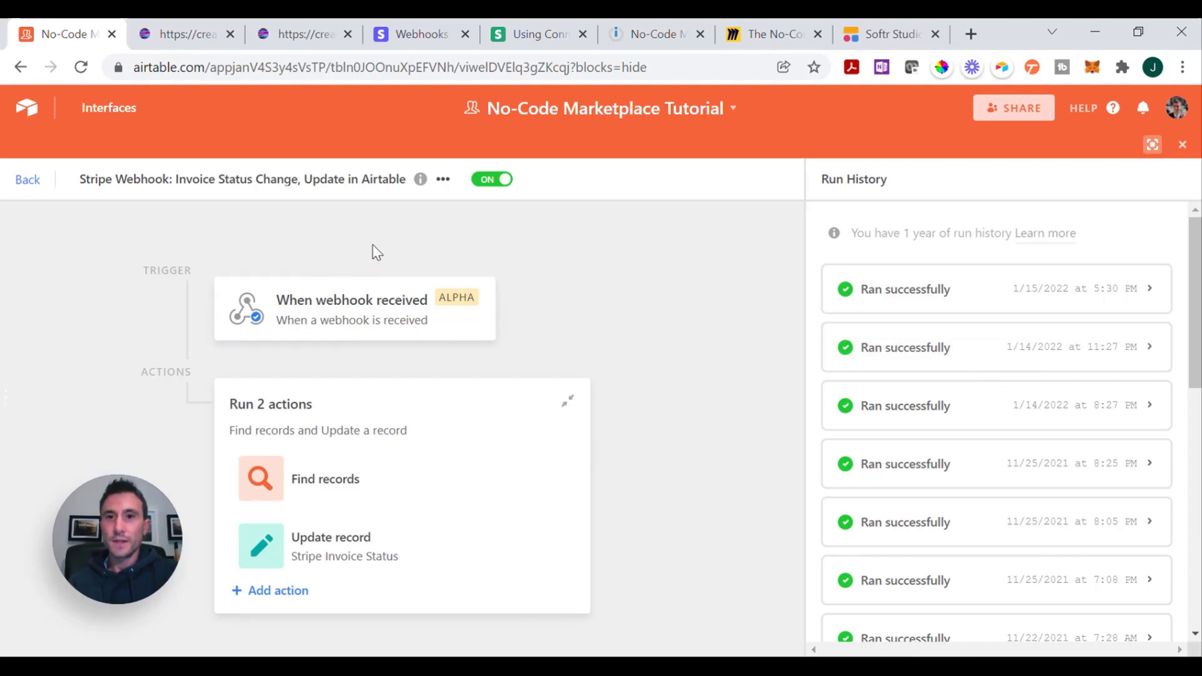
pyautogui.click(437, 36)
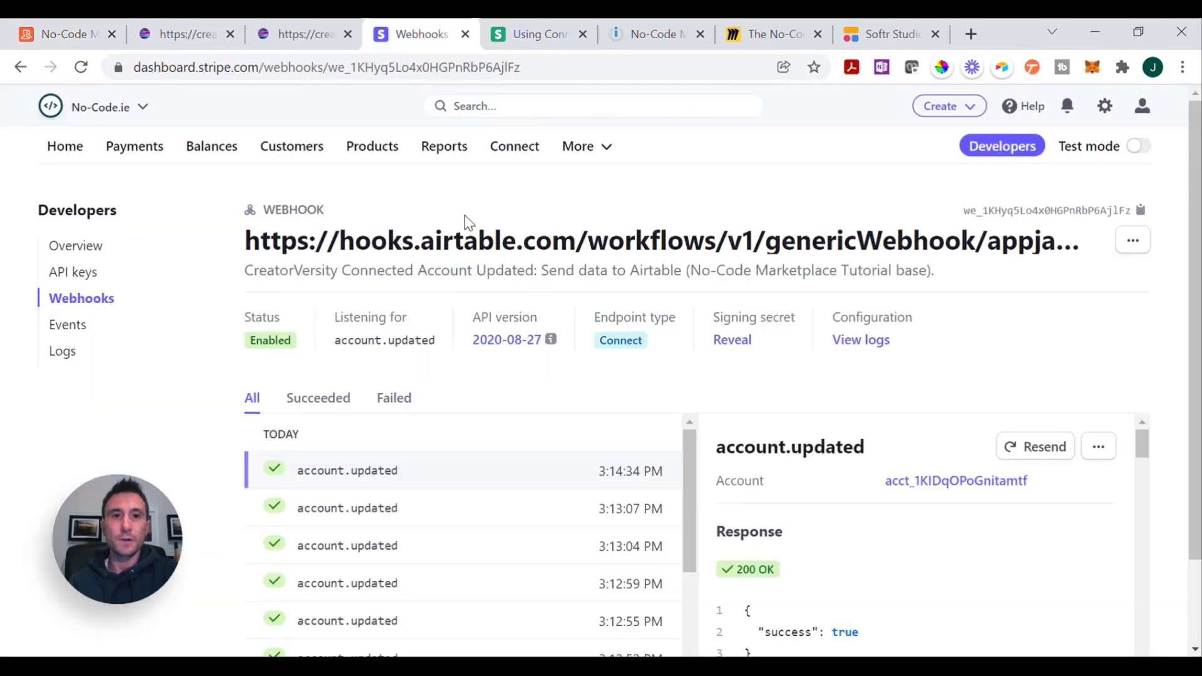
pyautogui.click(63, 298)
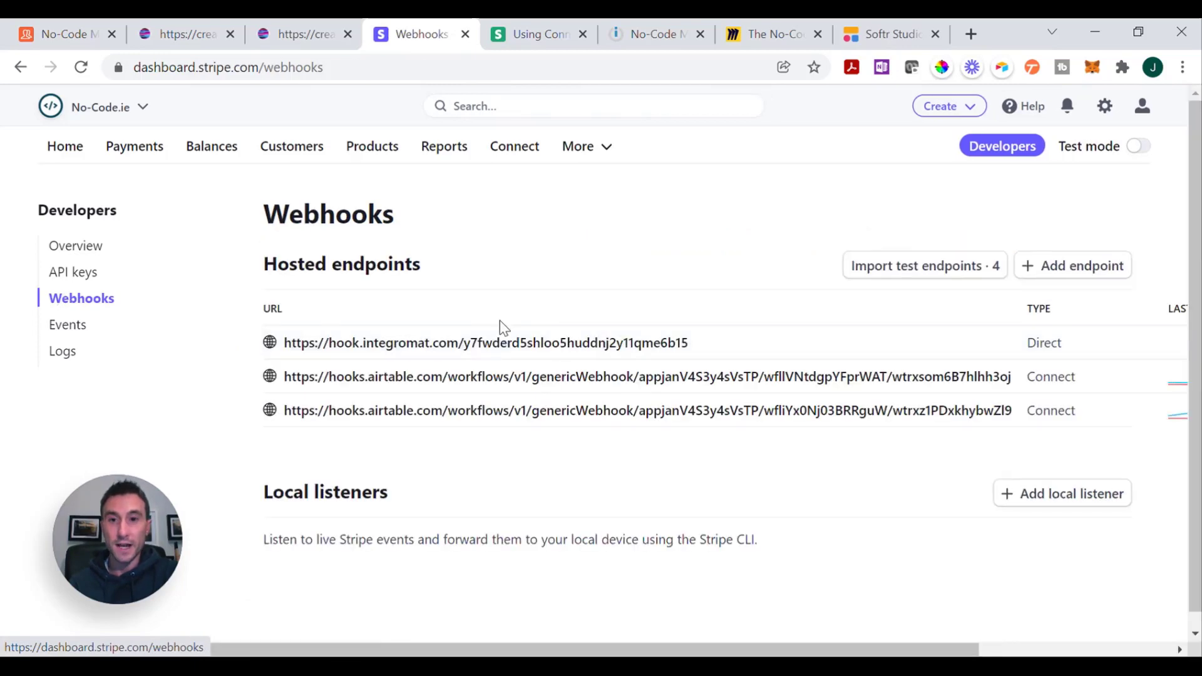
# - Open the form for adding a hosted webhook endpoint, review its URL, description and connected-account event options, and return to the webhooks list
pyautogui.click(1064, 266)
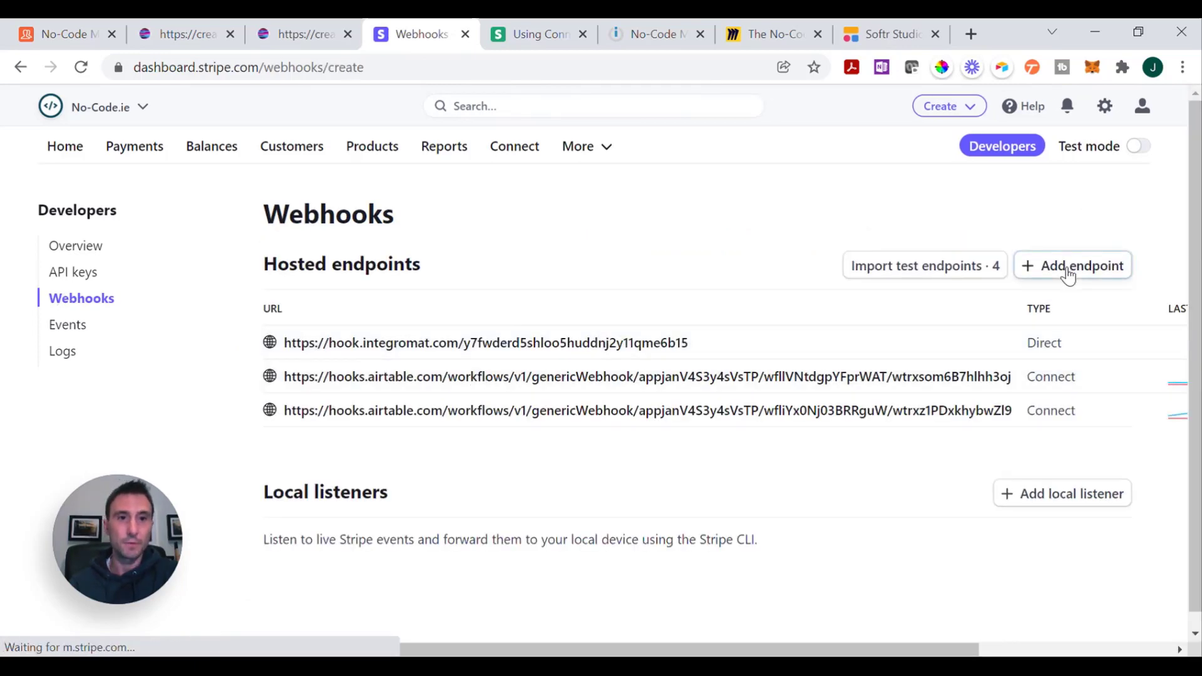
pyautogui.scroll(-1, 268, 351)
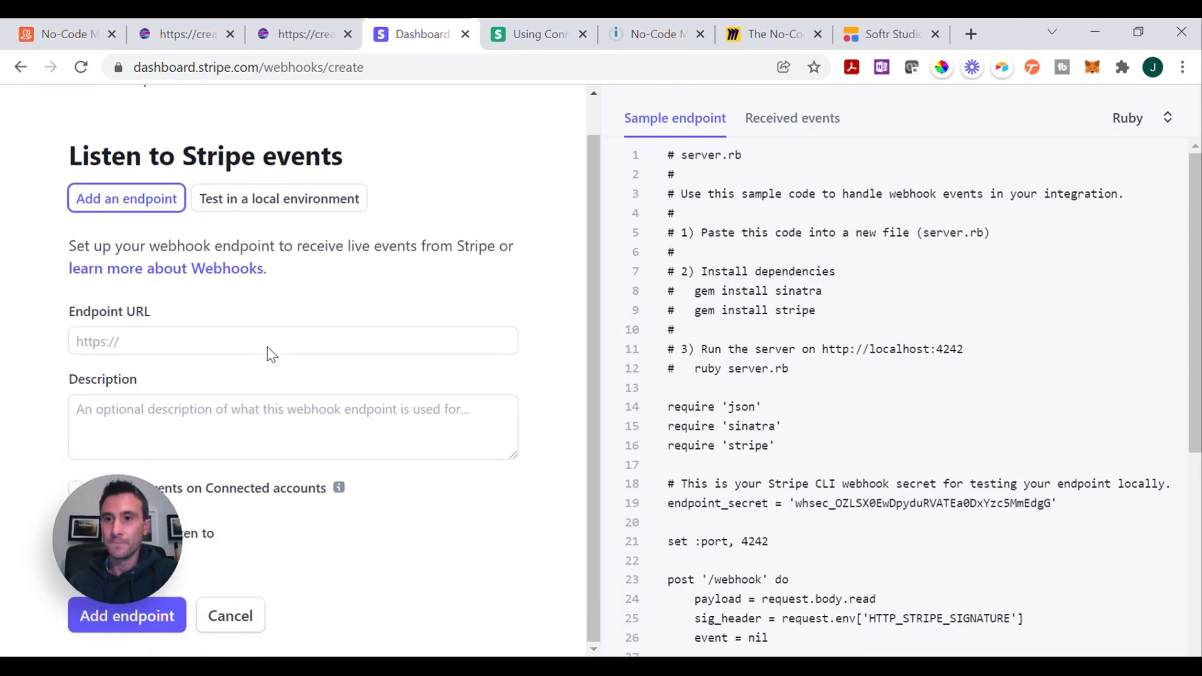
pyautogui.click(77, 341)
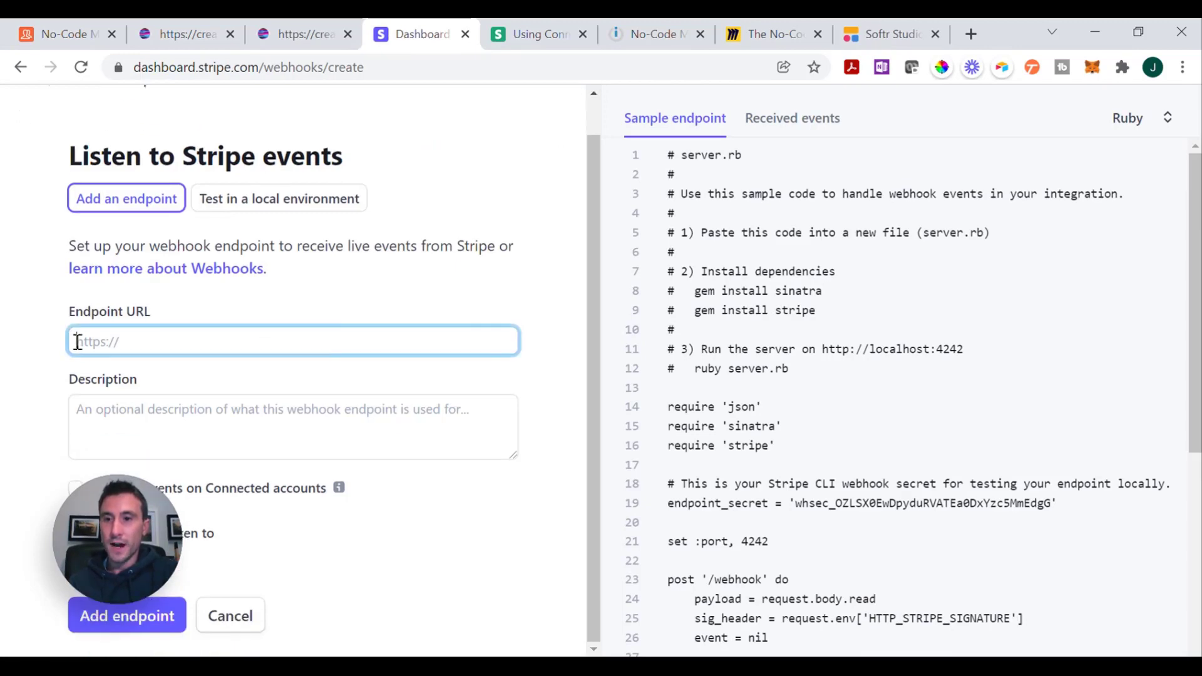
pyautogui.click(69, 33)
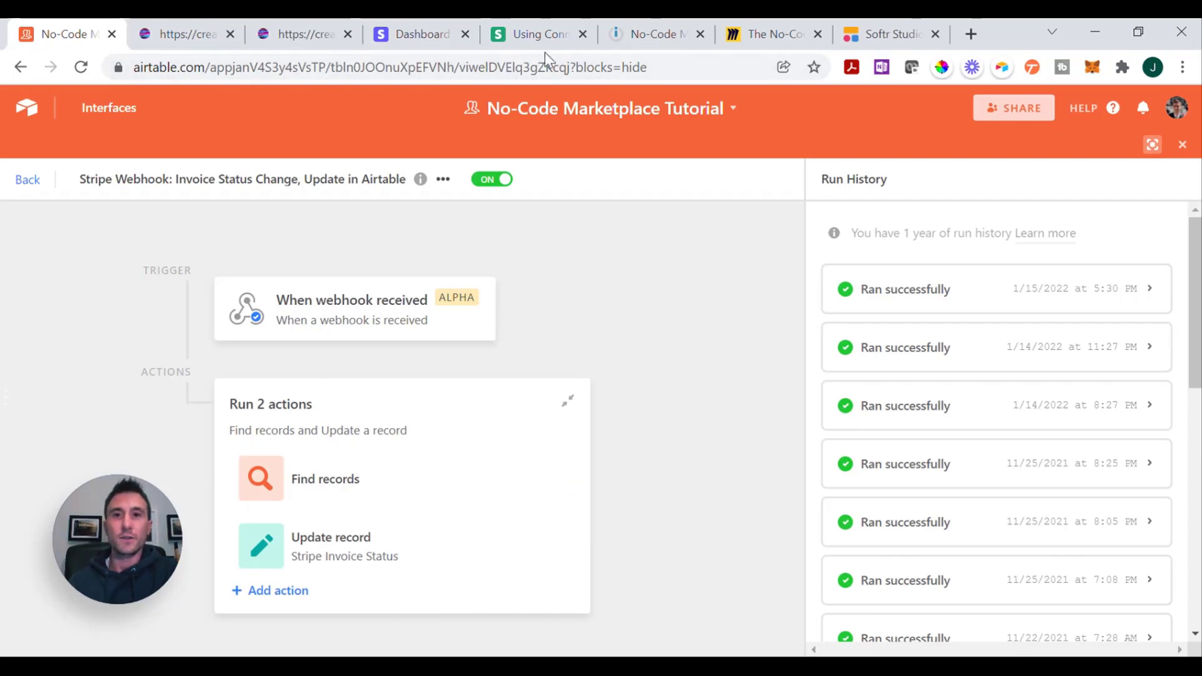
pyautogui.click(427, 43)
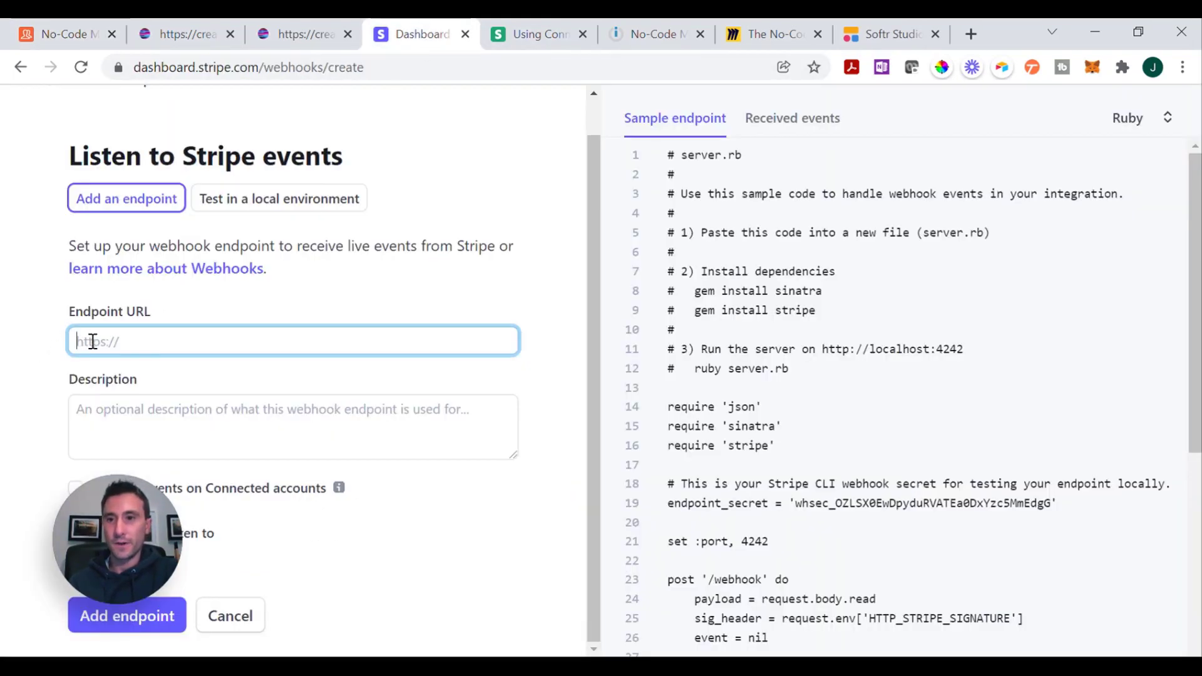
pyautogui.click(102, 413)
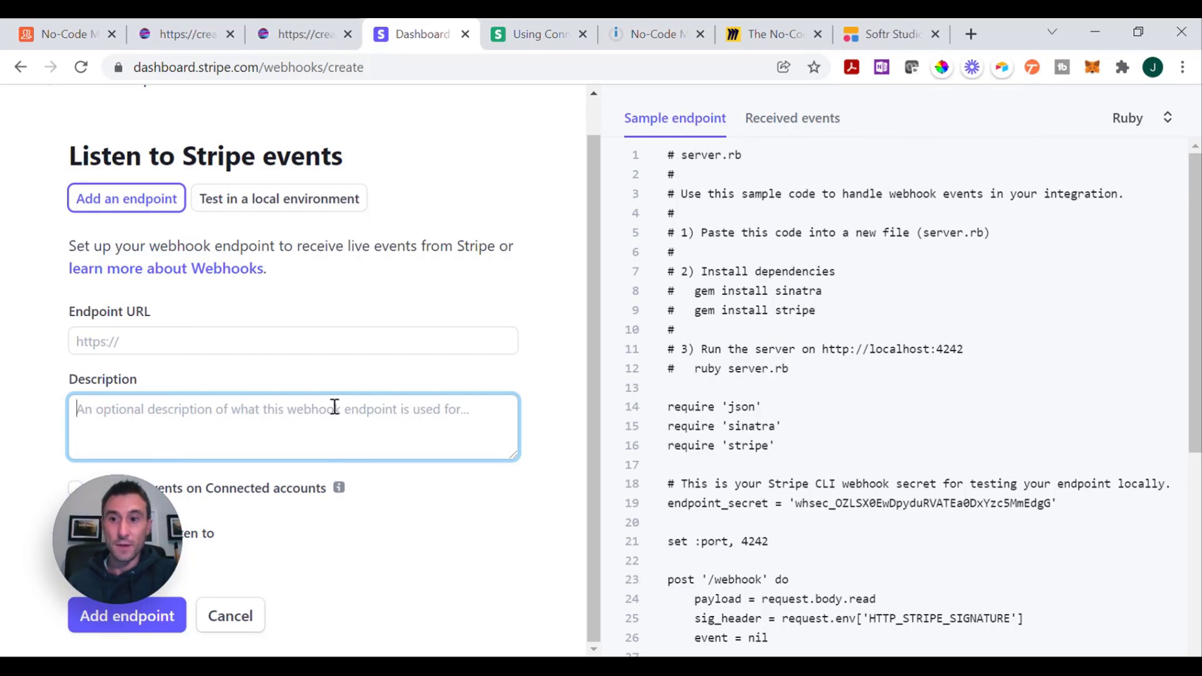
pyautogui.click(139, 546)
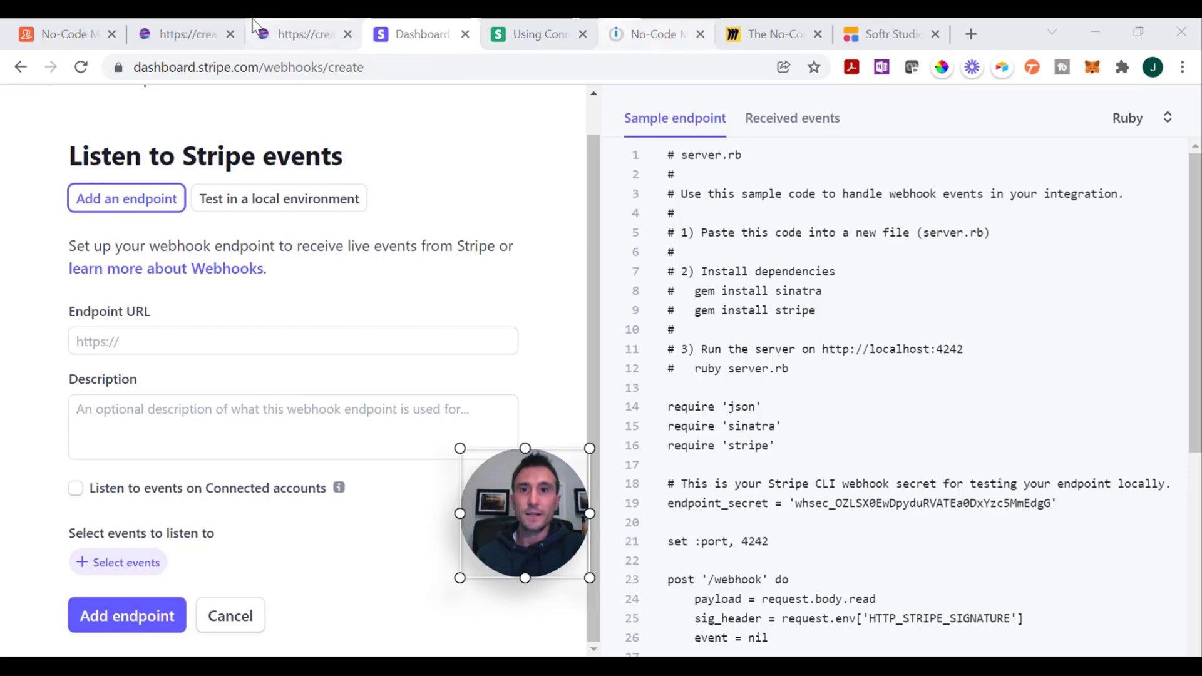
pyautogui.click(15, 70)
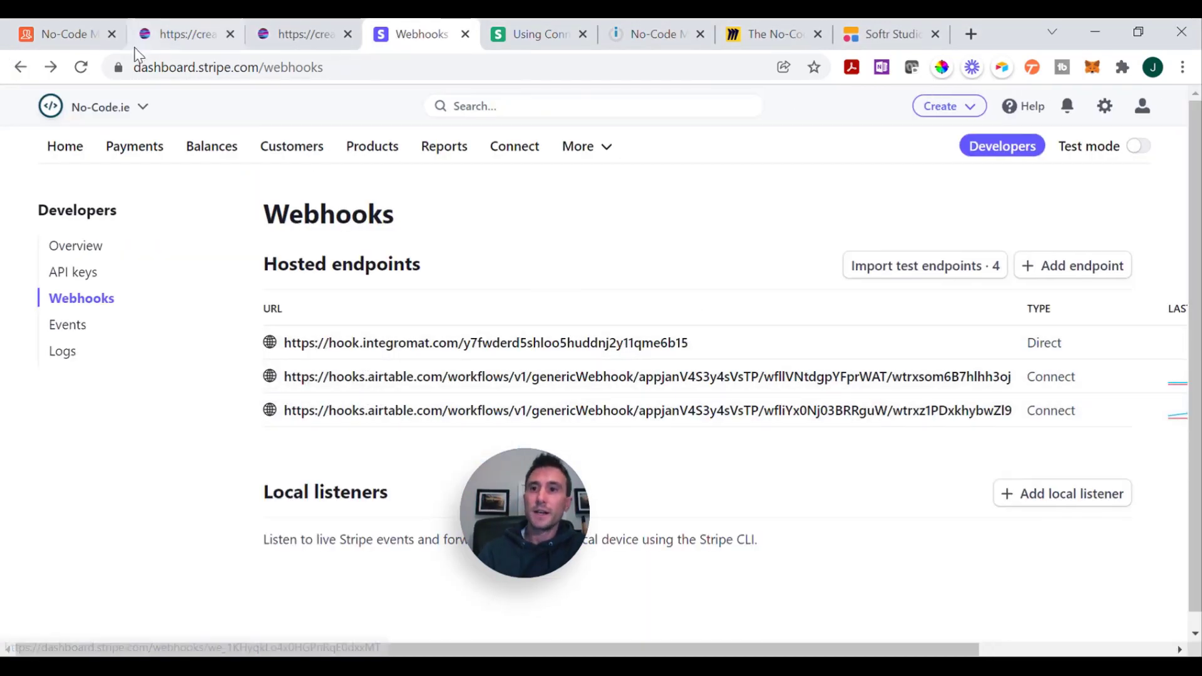
# - Switch to the Airtable invoice status automation and review the Find records condition and the Update record action's Stripe Invoice Status mapping
pyautogui.click(63, 39)
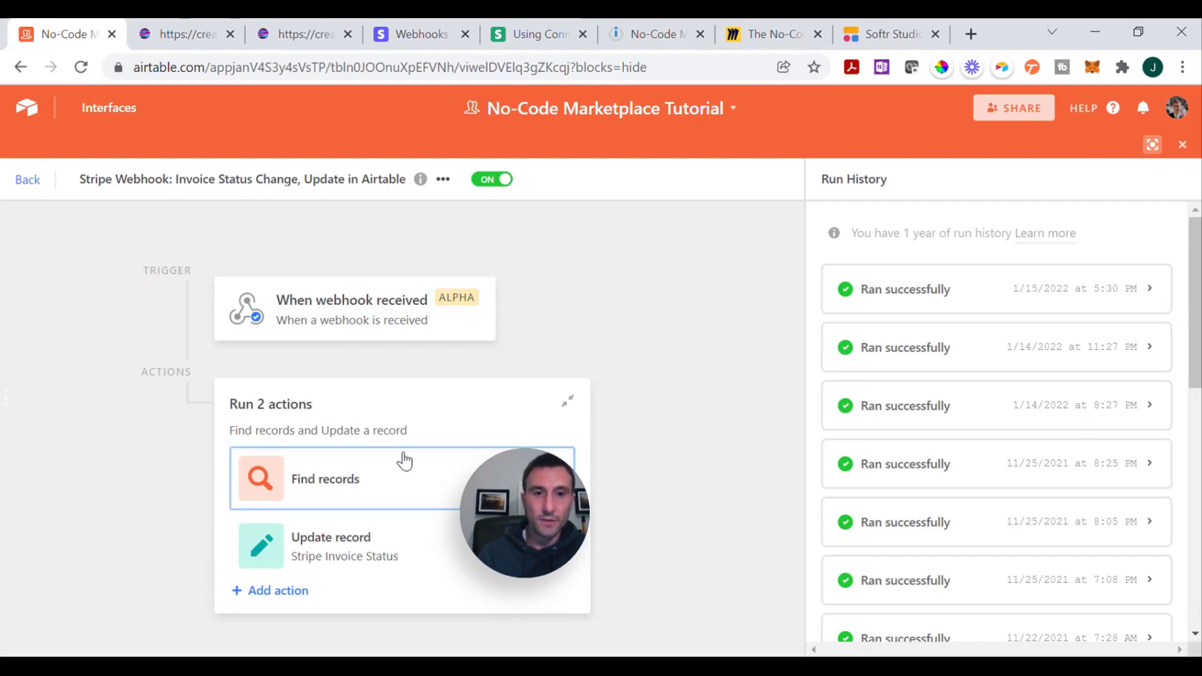
pyautogui.click(355, 475)
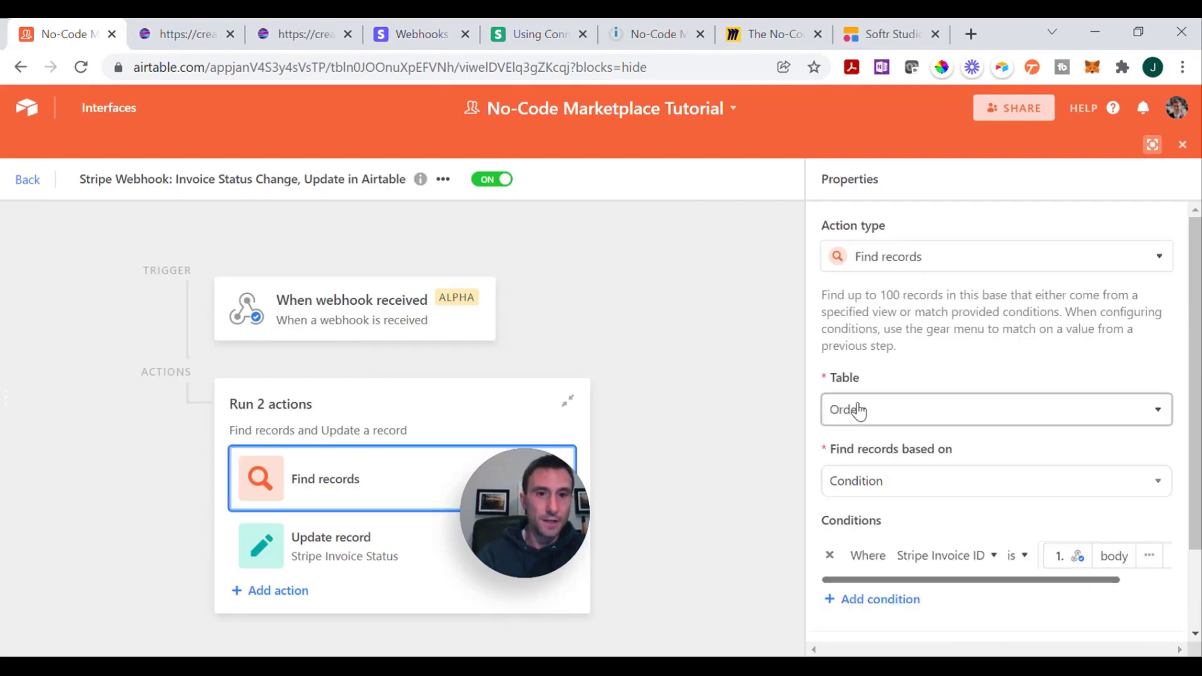
pyautogui.scroll(-2, 945, 438)
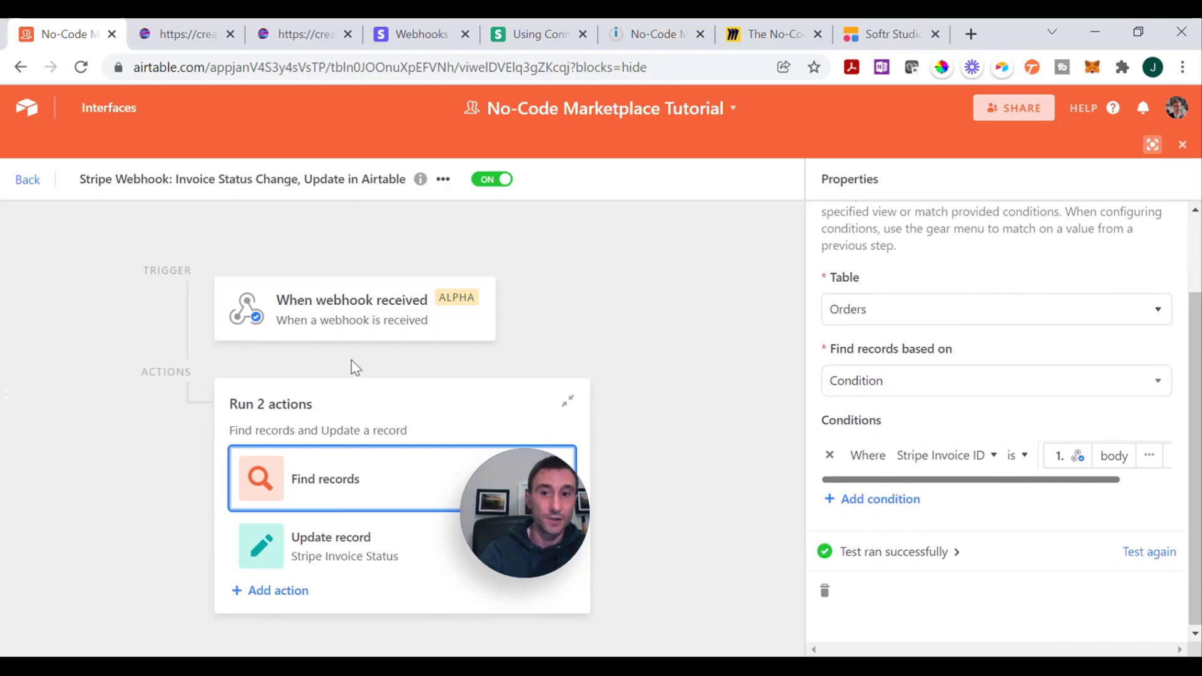
pyautogui.click(349, 572)
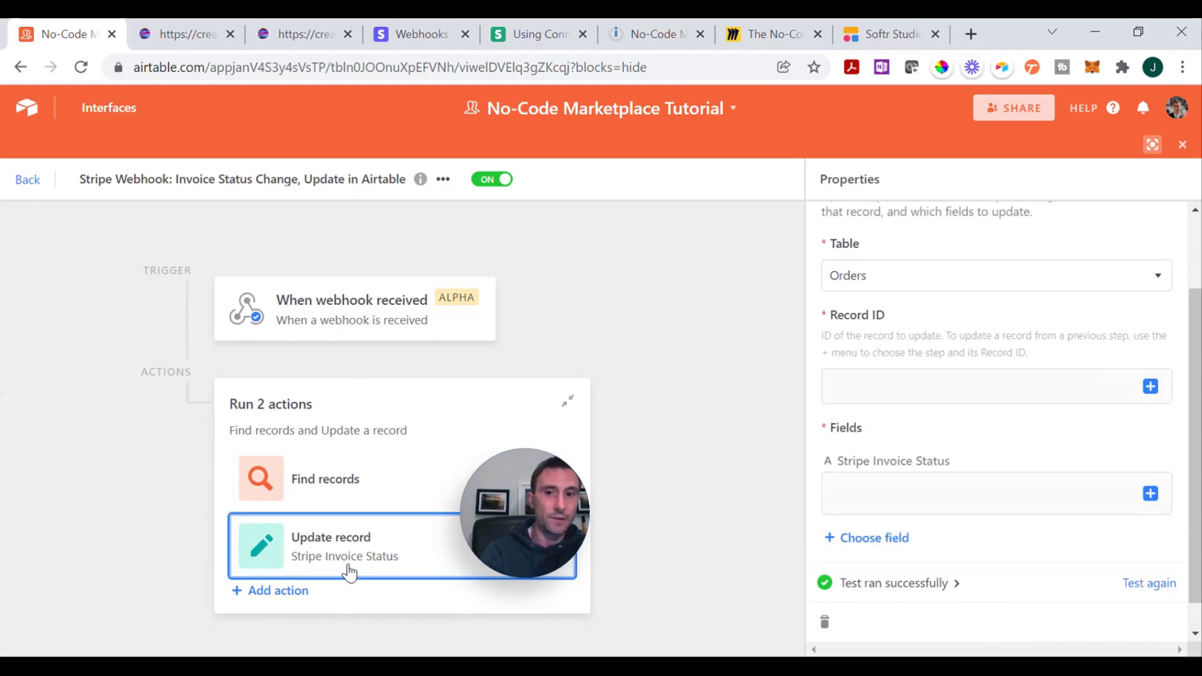
pyautogui.scroll(-1, 990, 368)
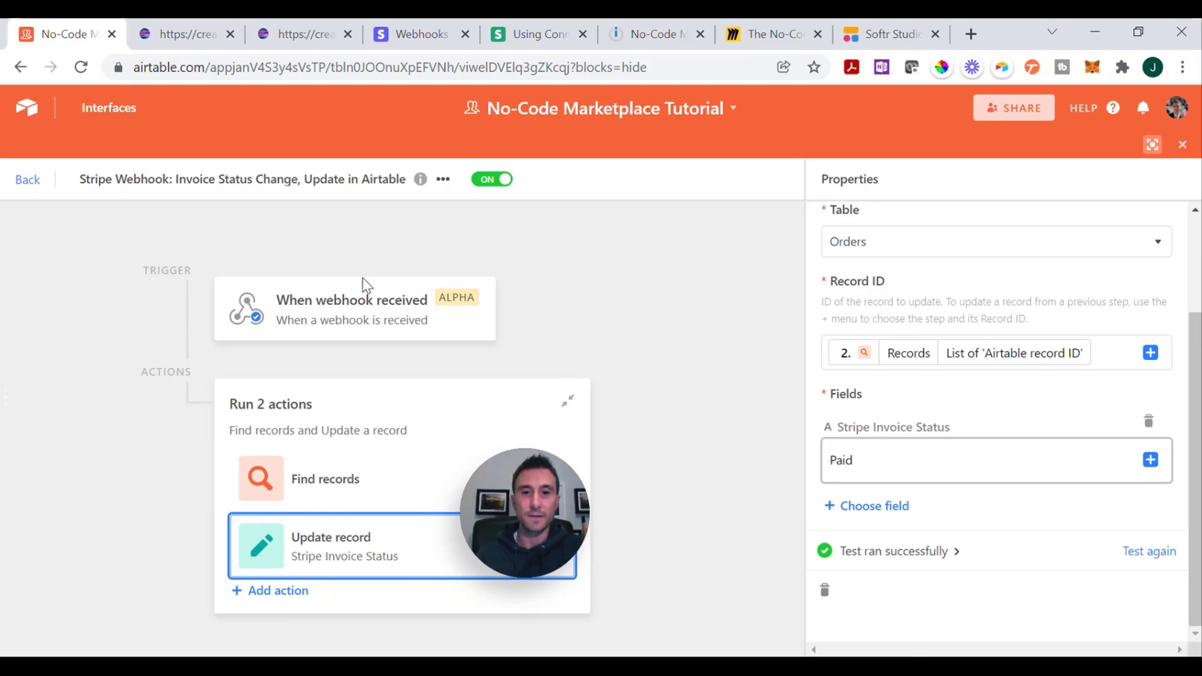
# - Leave the automation and look through the Members table's fields, from the profile details to the Stripe account columns
pyautogui.click(26, 182)
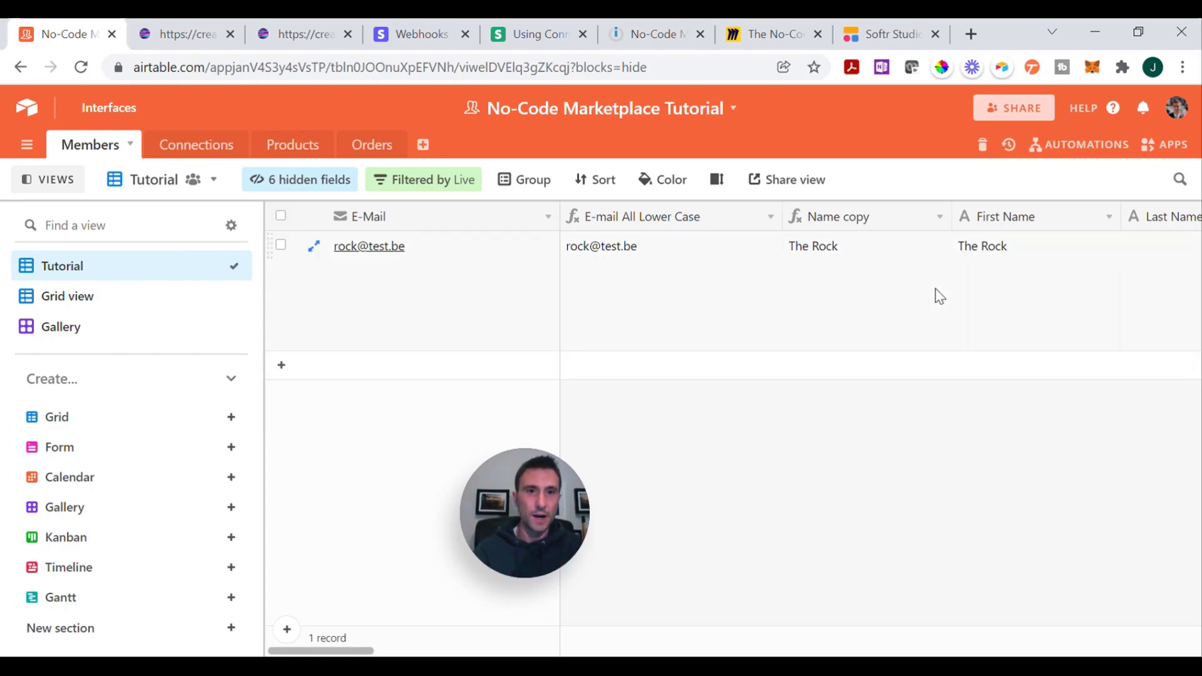
pyautogui.hscroll(3, 938, 296)
pyautogui.hscroll(6, 939, 296)
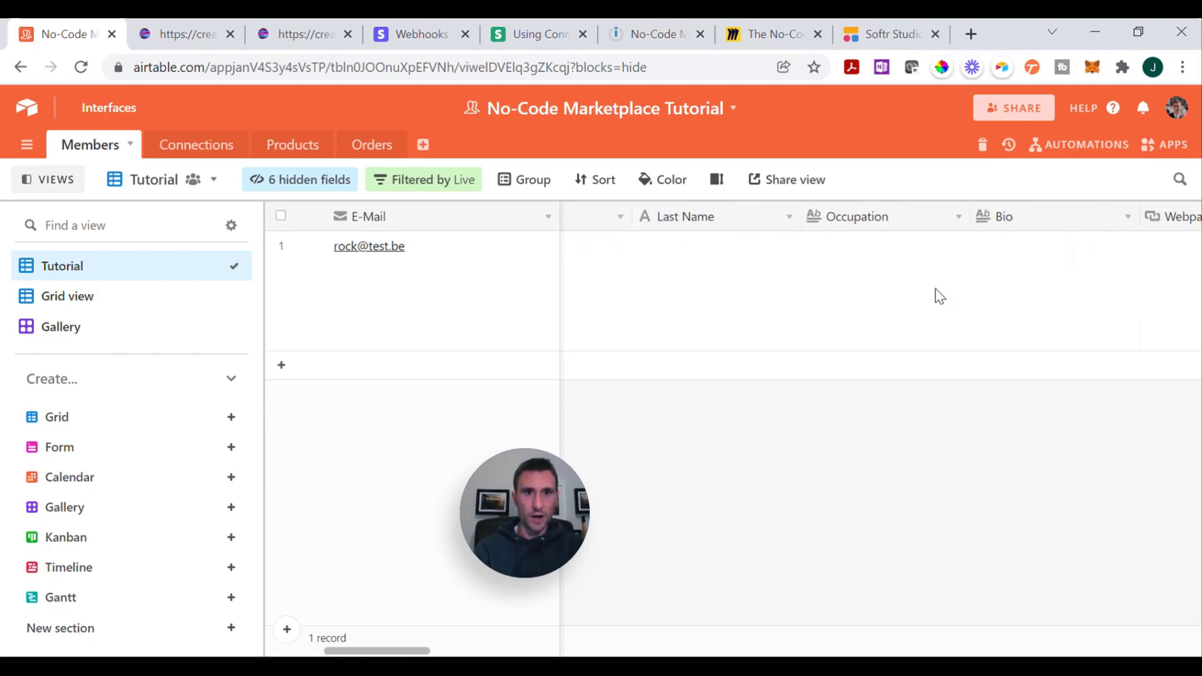
pyautogui.hscroll(8, 939, 296)
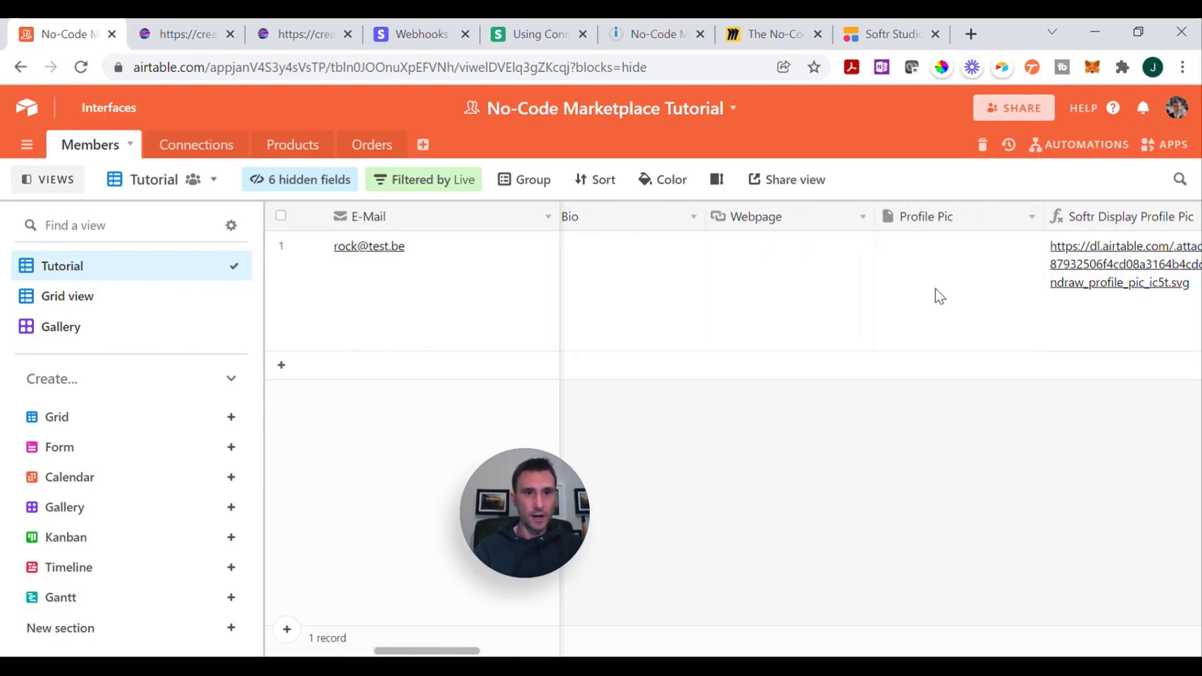
pyautogui.hscroll(8, 939, 296)
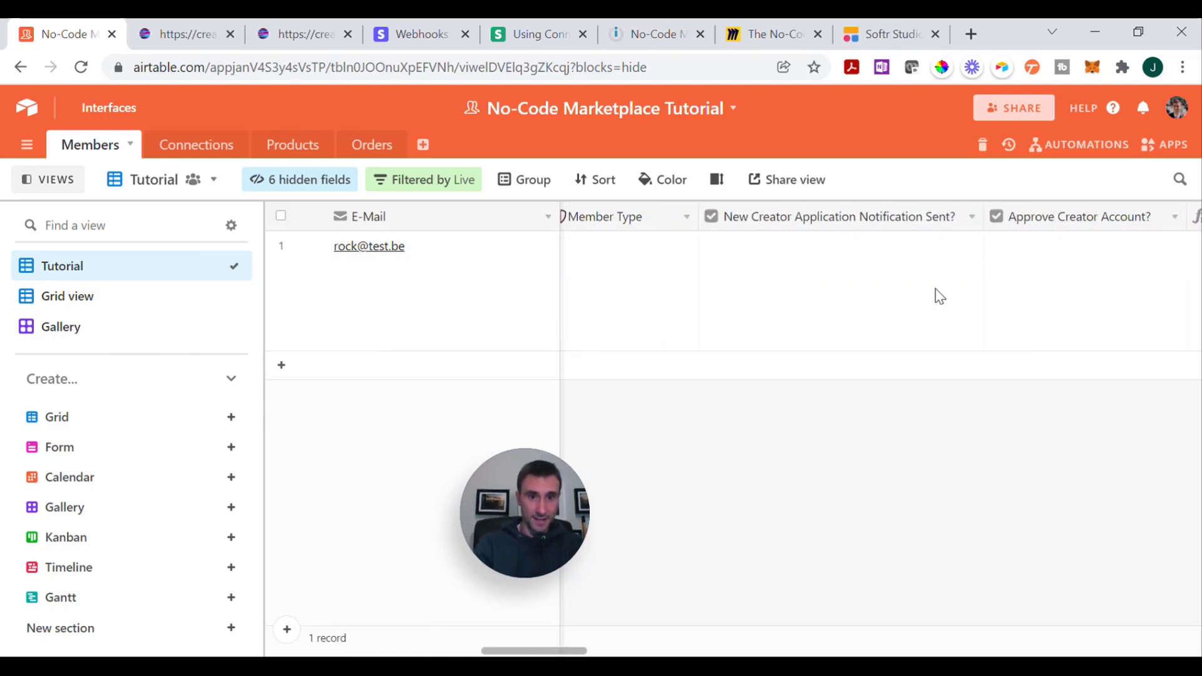
pyautogui.hscroll(8, 938, 296)
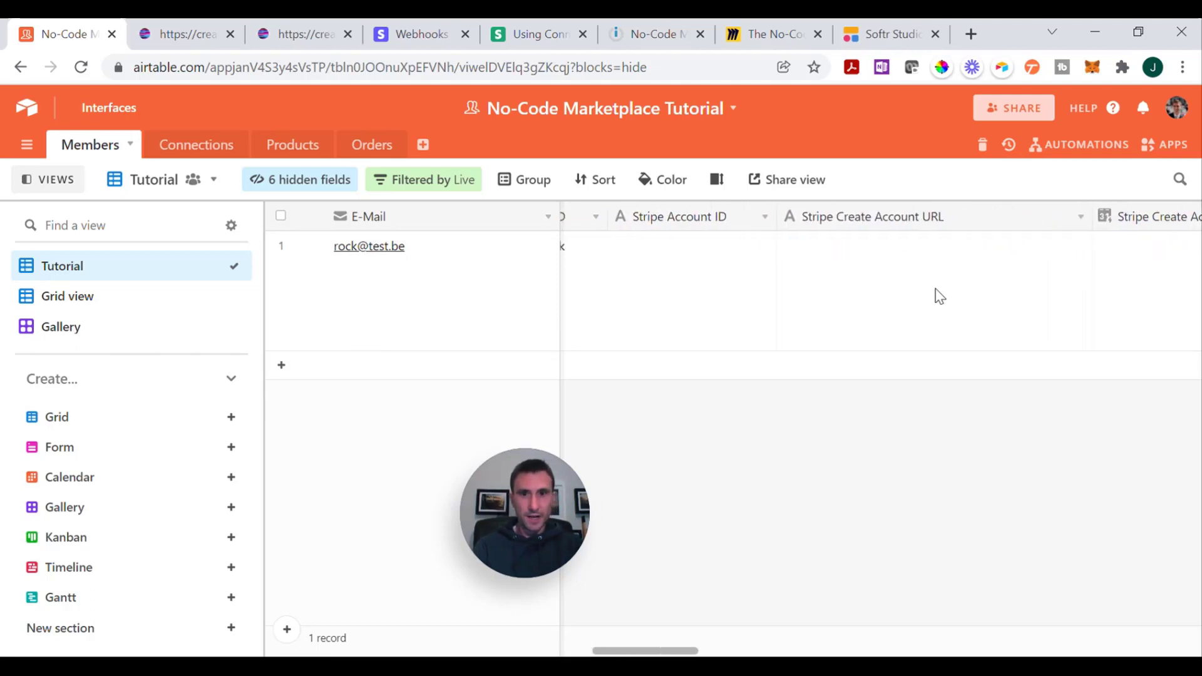
pyautogui.hscroll(8, 938, 296)
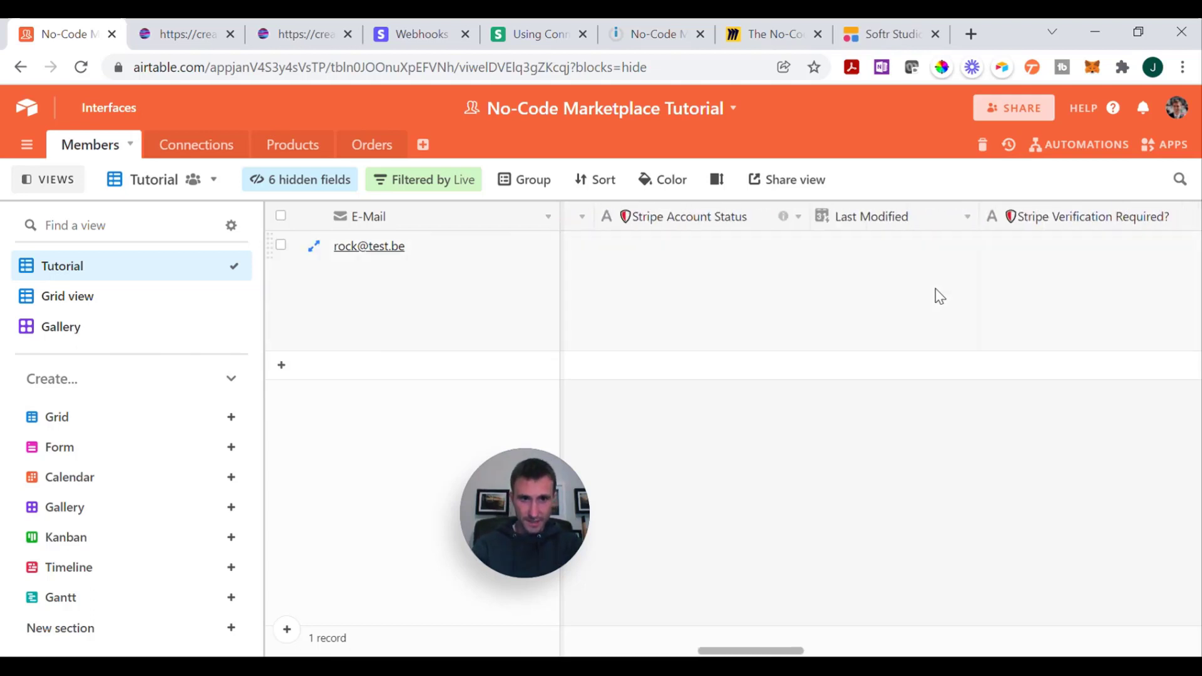
pyautogui.hscroll(-15, 939, 296)
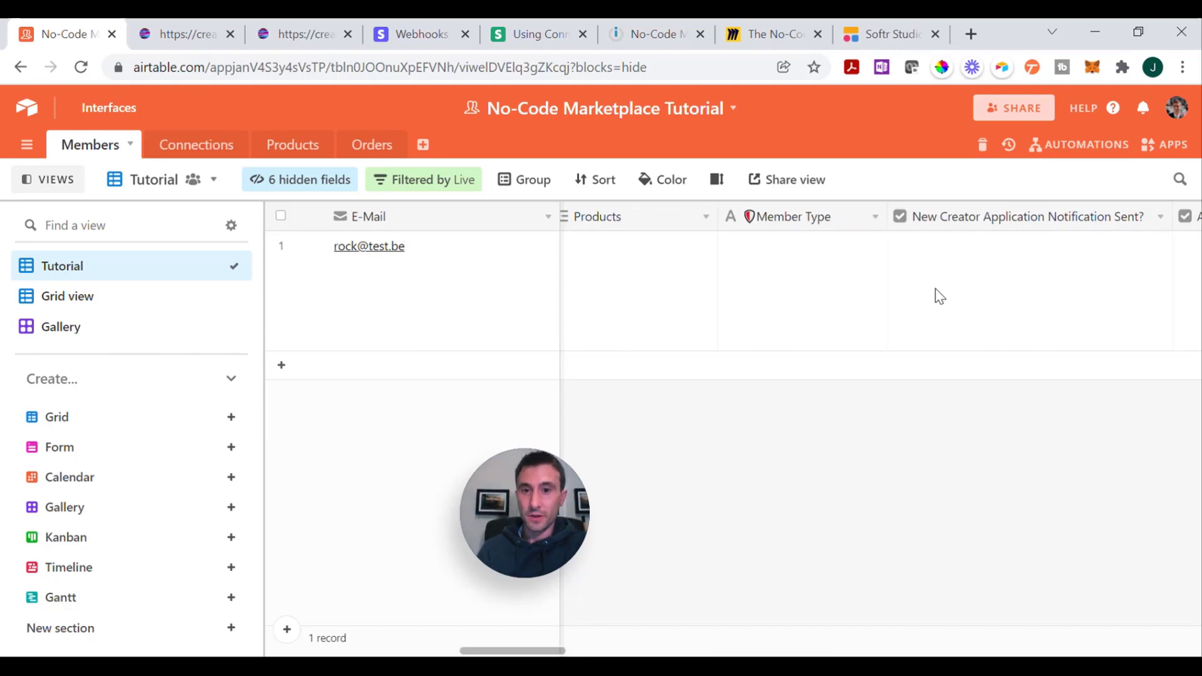
pyautogui.hscroll(-5, 939, 296)
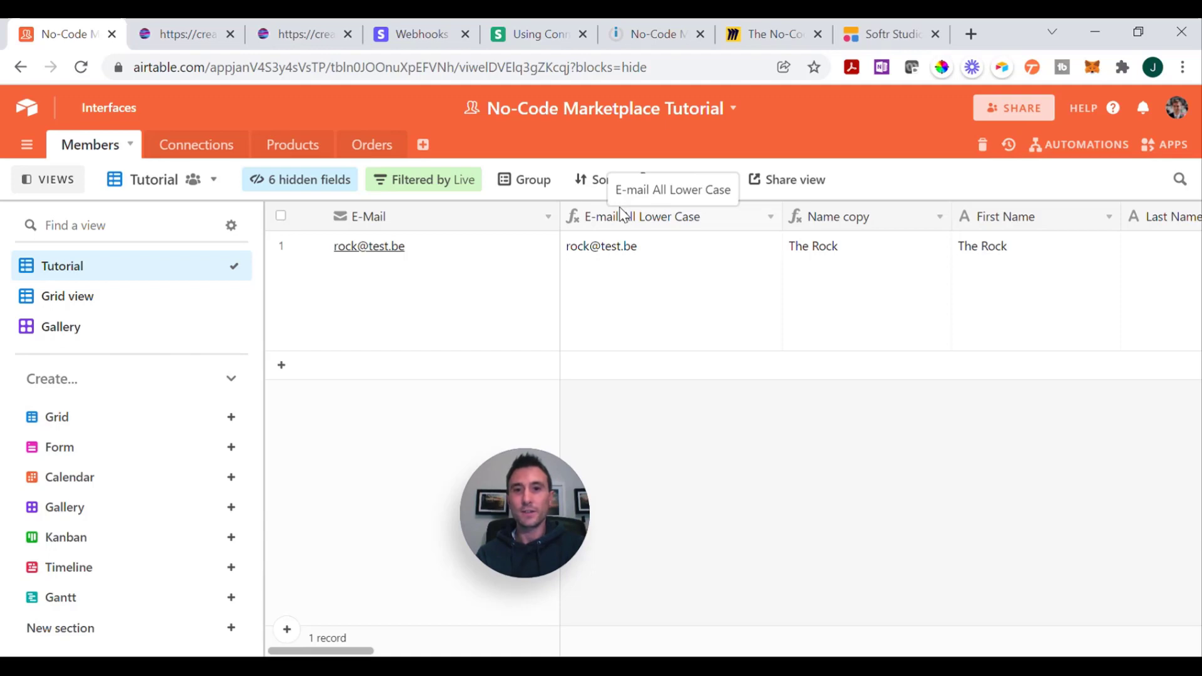
# - Open the Connections table and examine its Seller, Buyer, record ID, Combo ID and Stripe Customer ID fields
pyautogui.click(174, 155)
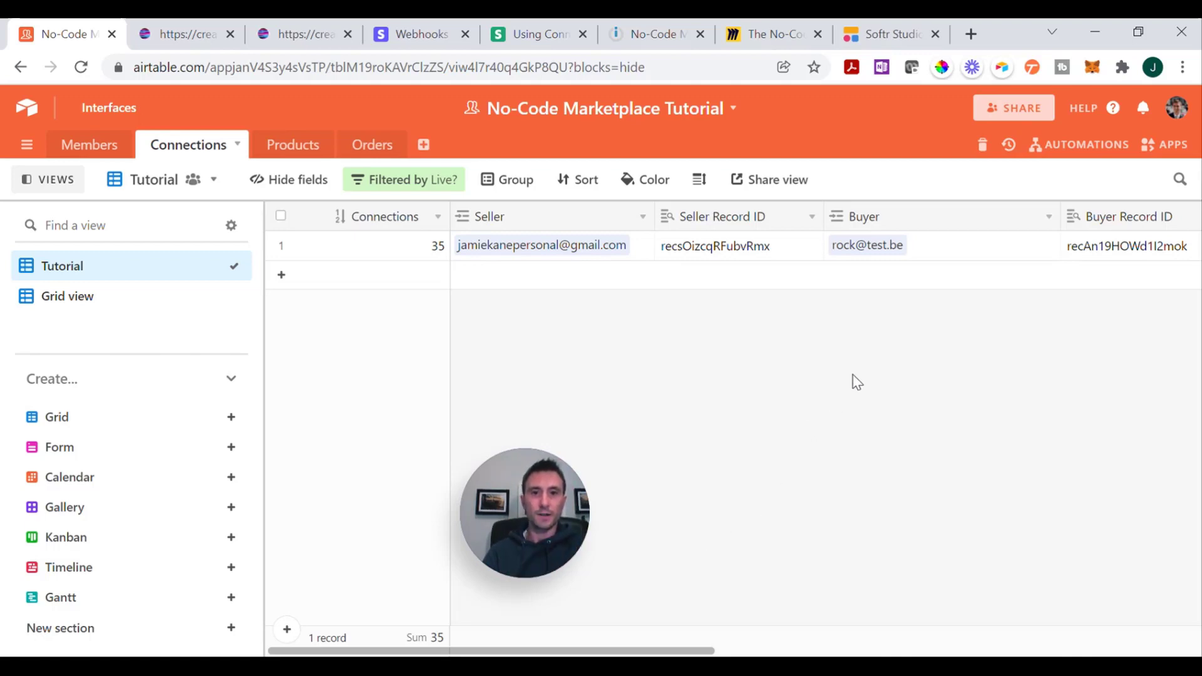
pyautogui.hscroll(5, 854, 382)
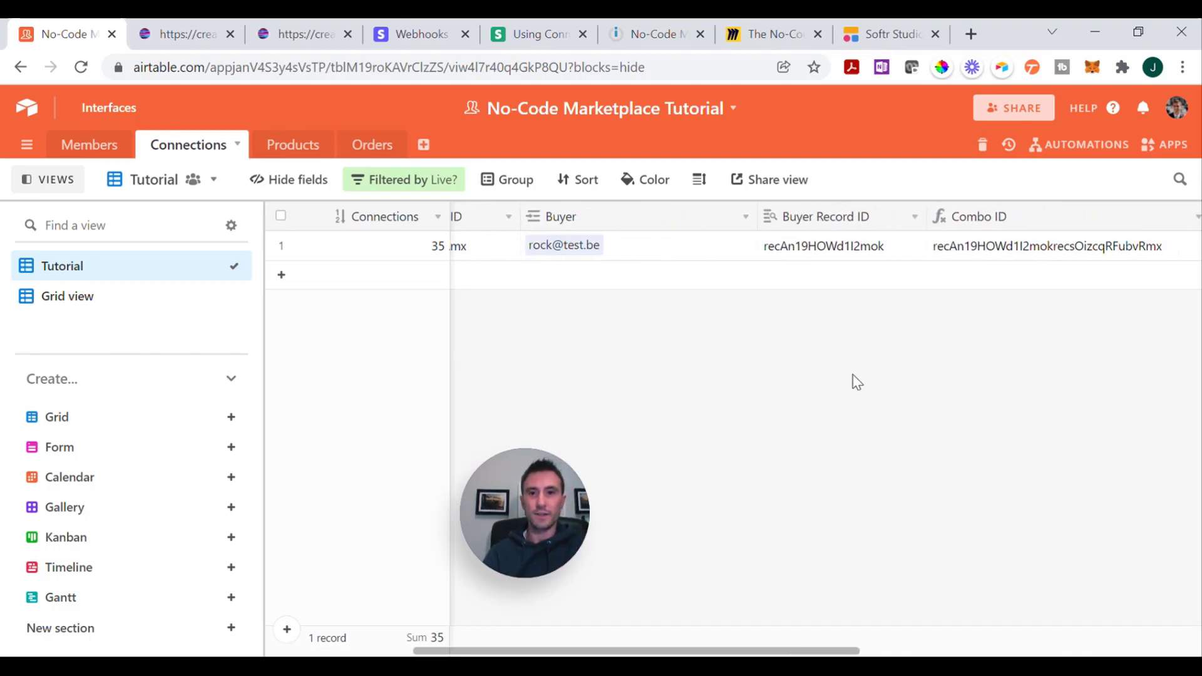
pyautogui.hscroll(5, 855, 381)
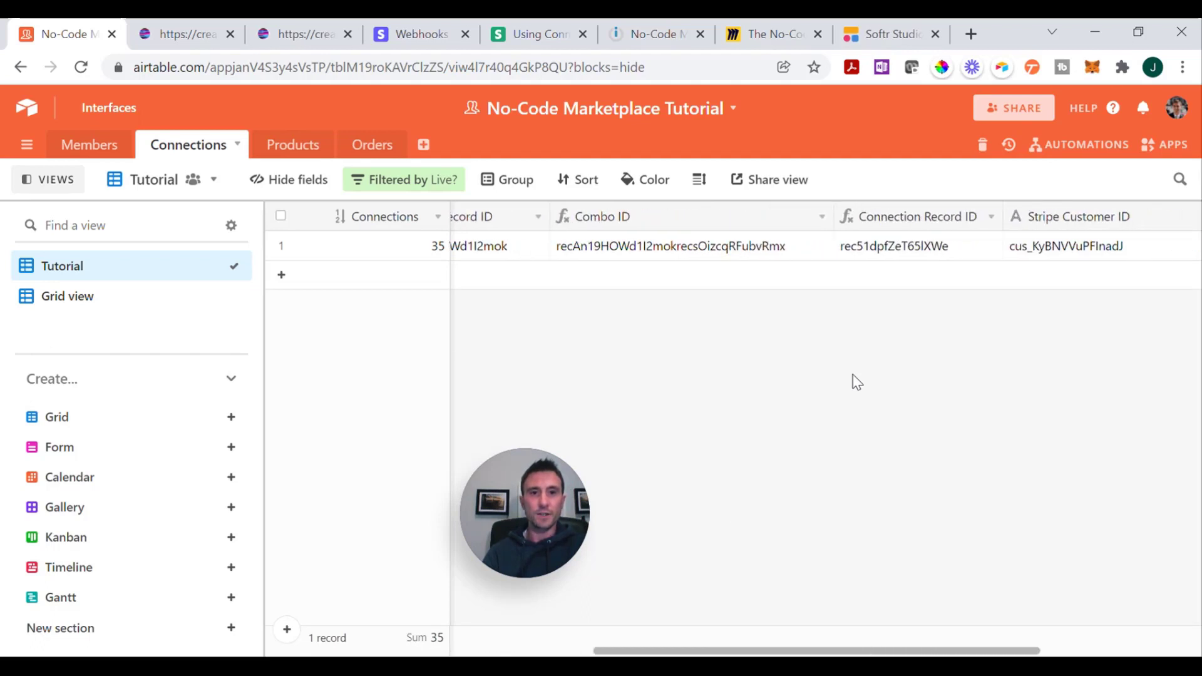
pyautogui.hscroll(3, 856, 382)
pyautogui.hscroll(-6, 856, 382)
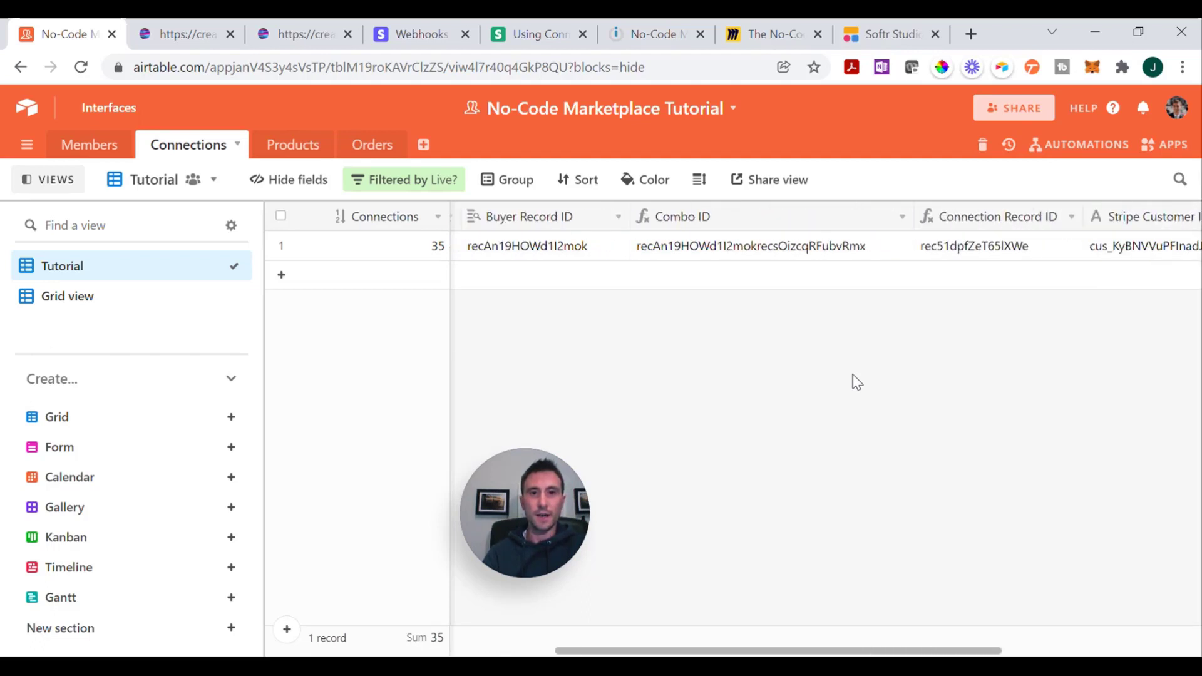
pyautogui.hscroll(-5, 855, 381)
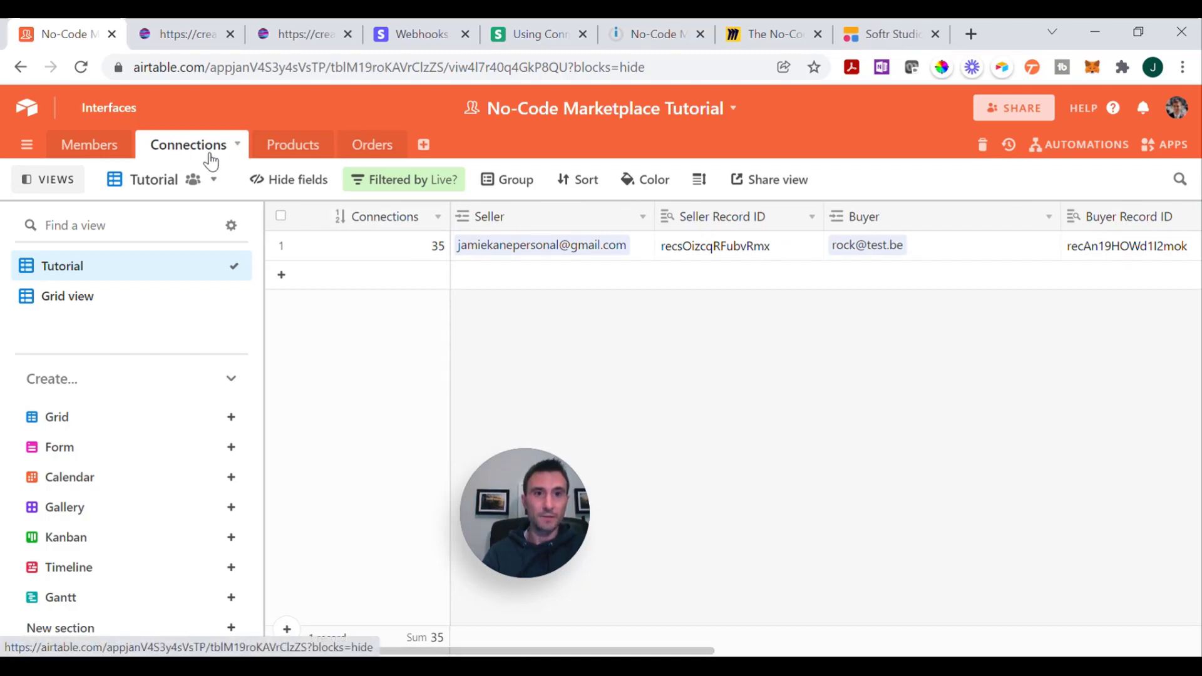
pyautogui.hscroll(6, 823, 400)
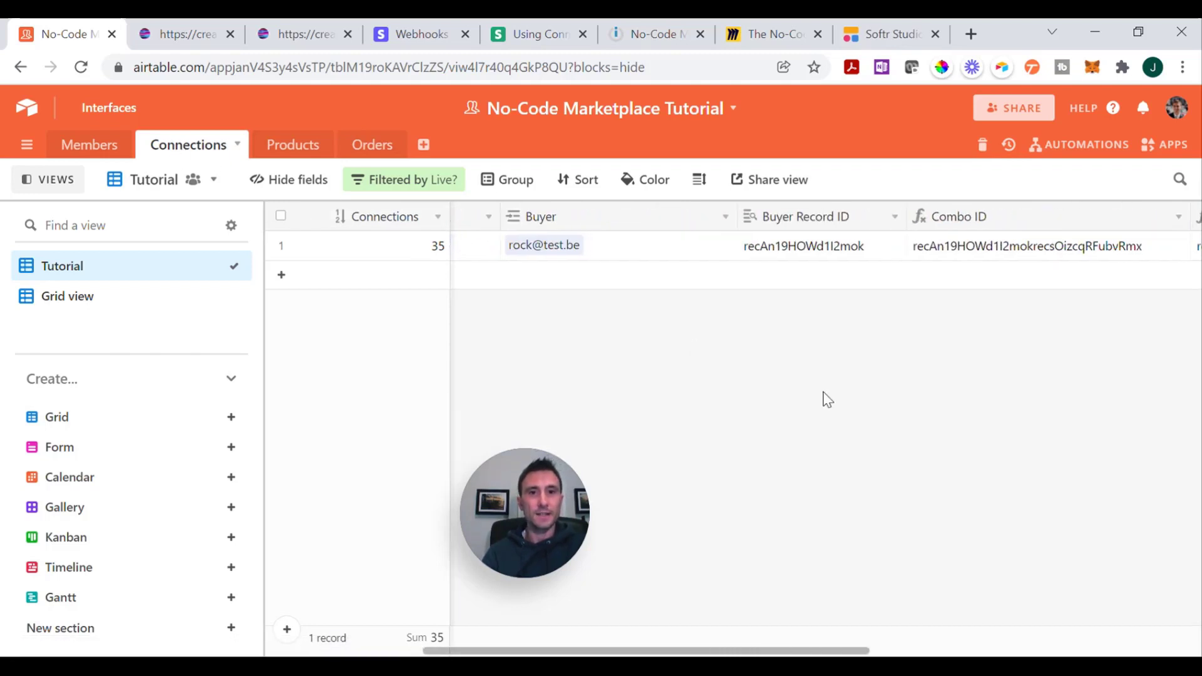
pyautogui.hscroll(-6, 826, 399)
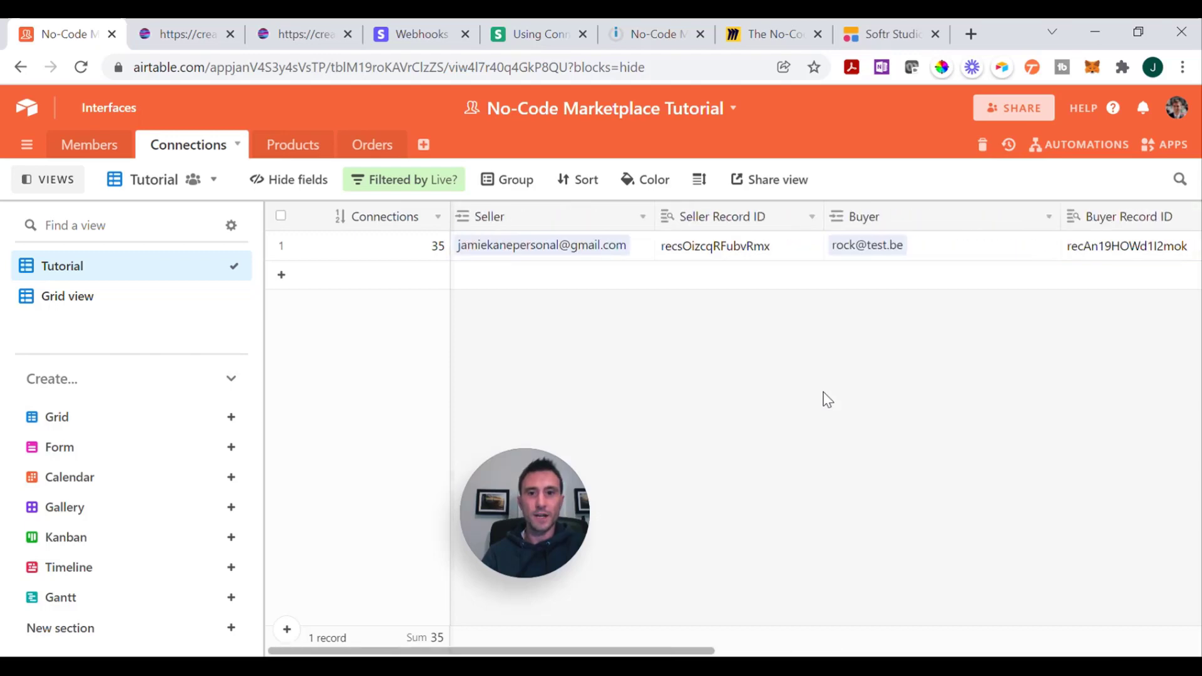